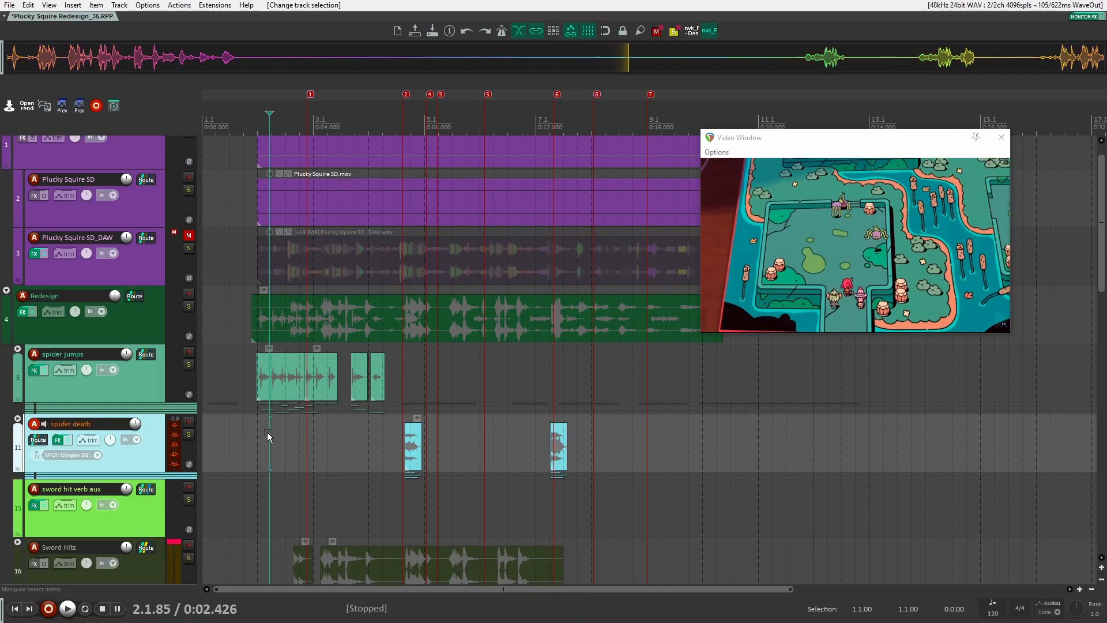
# Scroll through the project's tracks to review the sound design layers against the video
pyautogui.scroll(1, 276, 389)
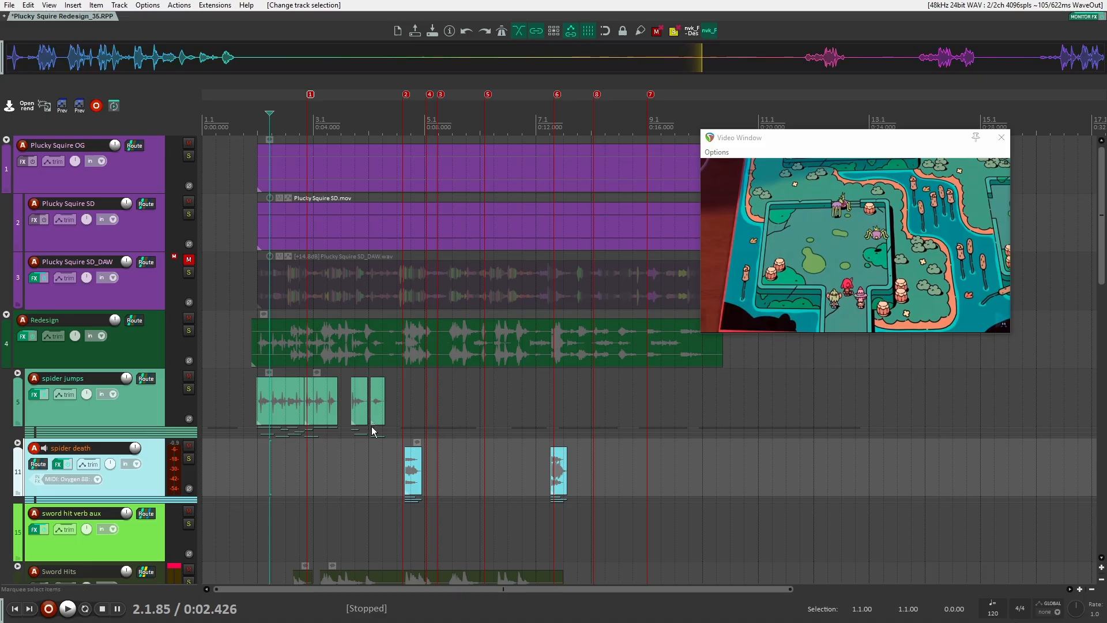
pyautogui.scroll(-5, 371, 426)
pyautogui.scroll(-2, 349, 392)
pyautogui.scroll(2, 340, 381)
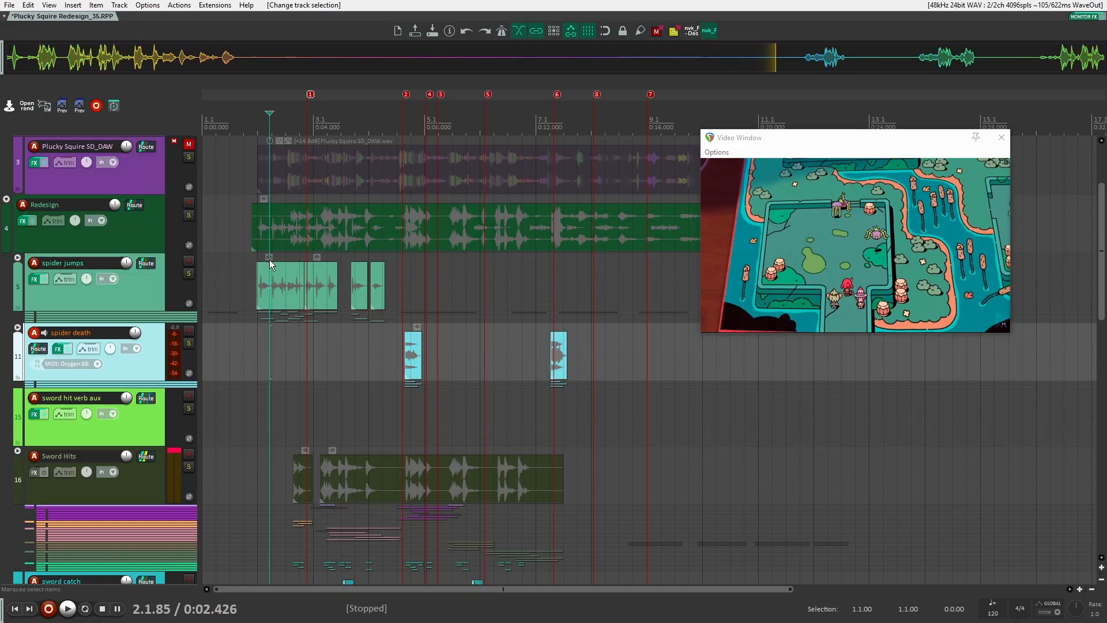
pyautogui.scroll(-3, 292, 339)
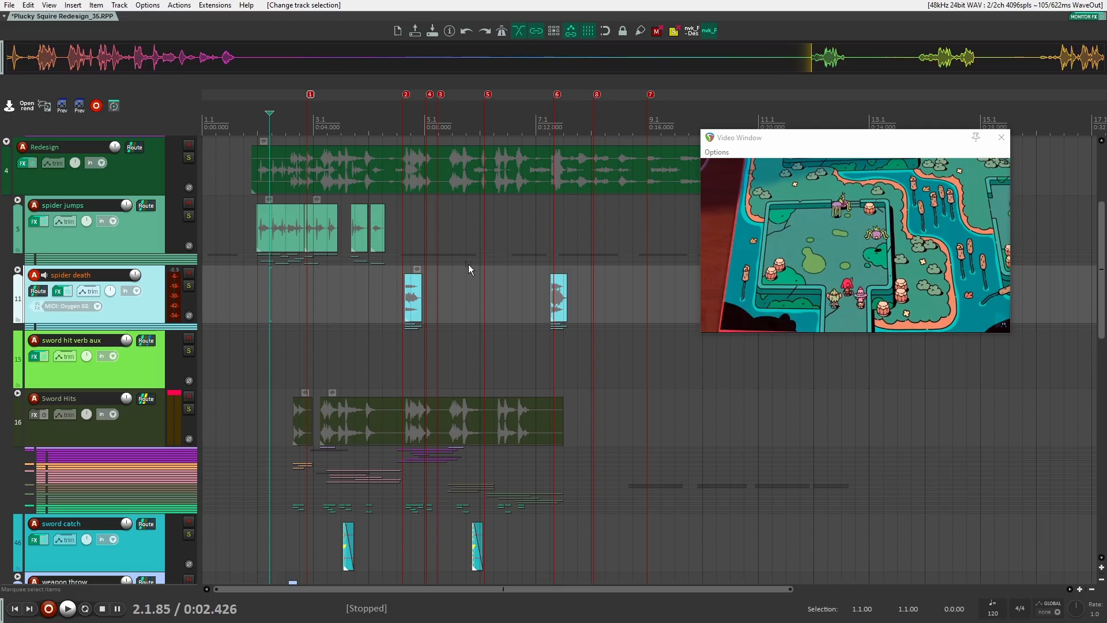
pyautogui.scroll(-2, 286, 264)
pyautogui.scroll(-5, 260, 275)
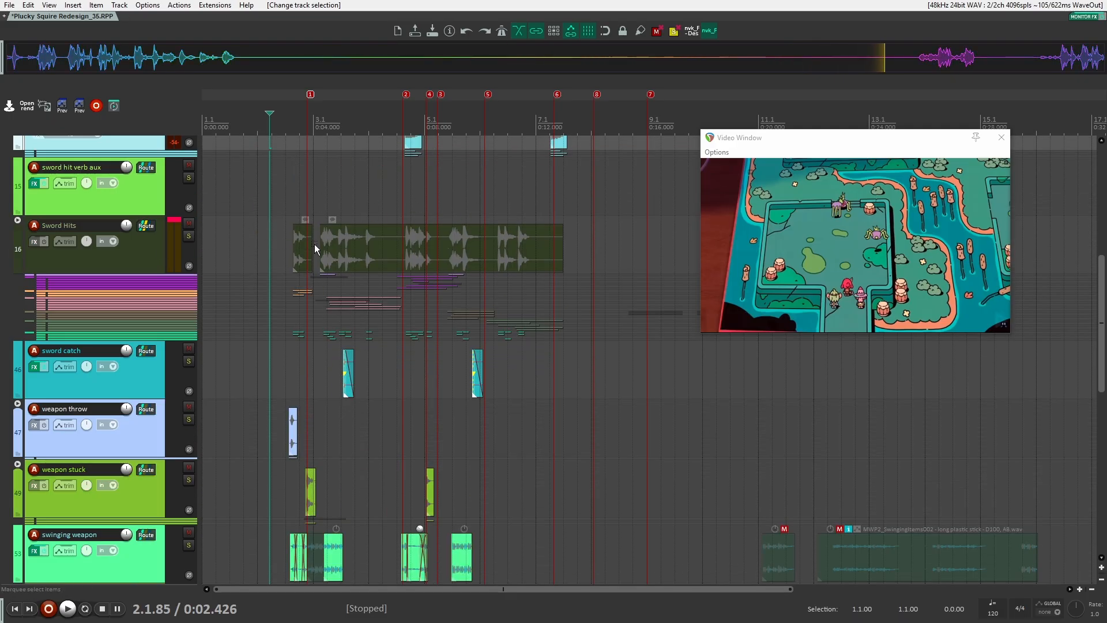
pyautogui.scroll(-2, 323, 271)
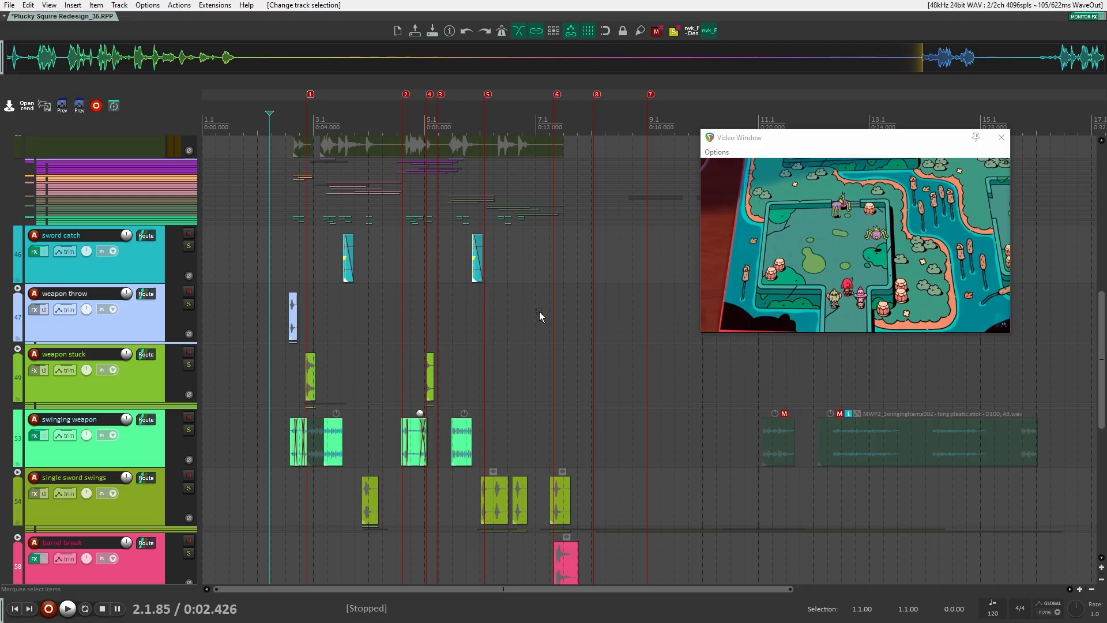
pyautogui.moveTo(463, 387); pyautogui.dragTo(297, 260)
pyautogui.scroll(-5, 306, 277)
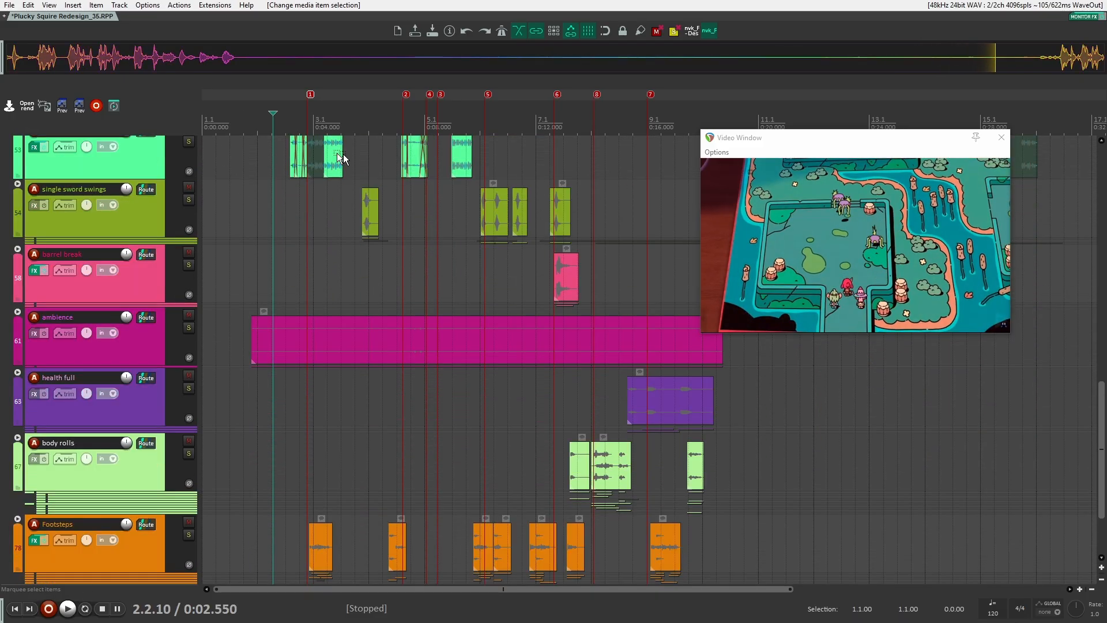
pyautogui.scroll(-2, 427, 319)
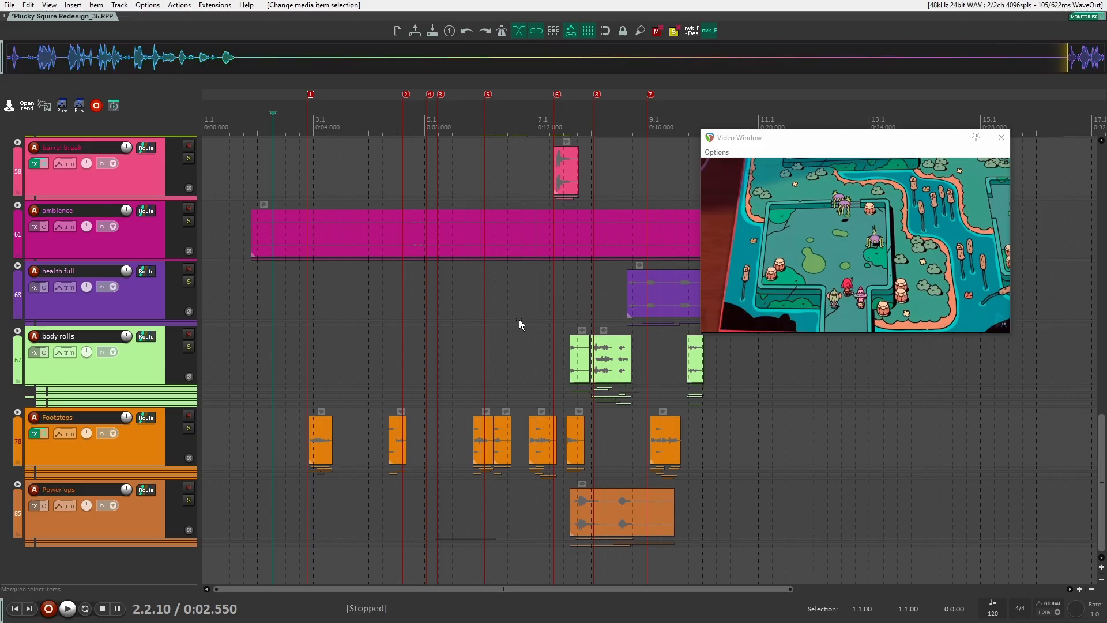
pyautogui.hscroll(2, 519, 324)
pyautogui.scroll(15, 431, 503)
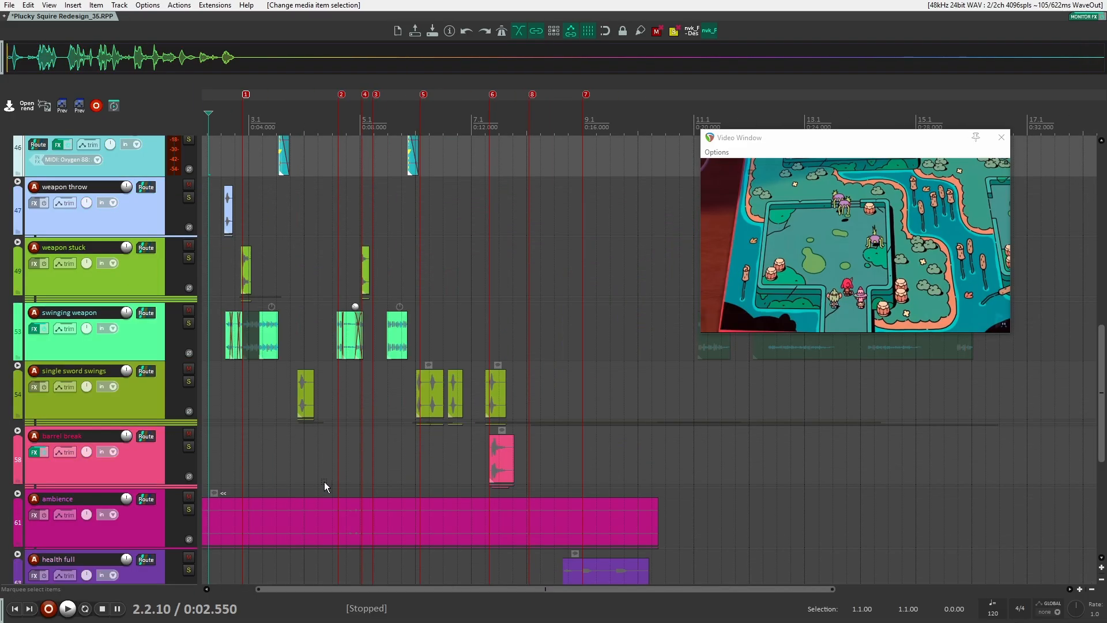
pyautogui.hscroll(-2, 509, 412)
pyautogui.scroll(4, 510, 411)
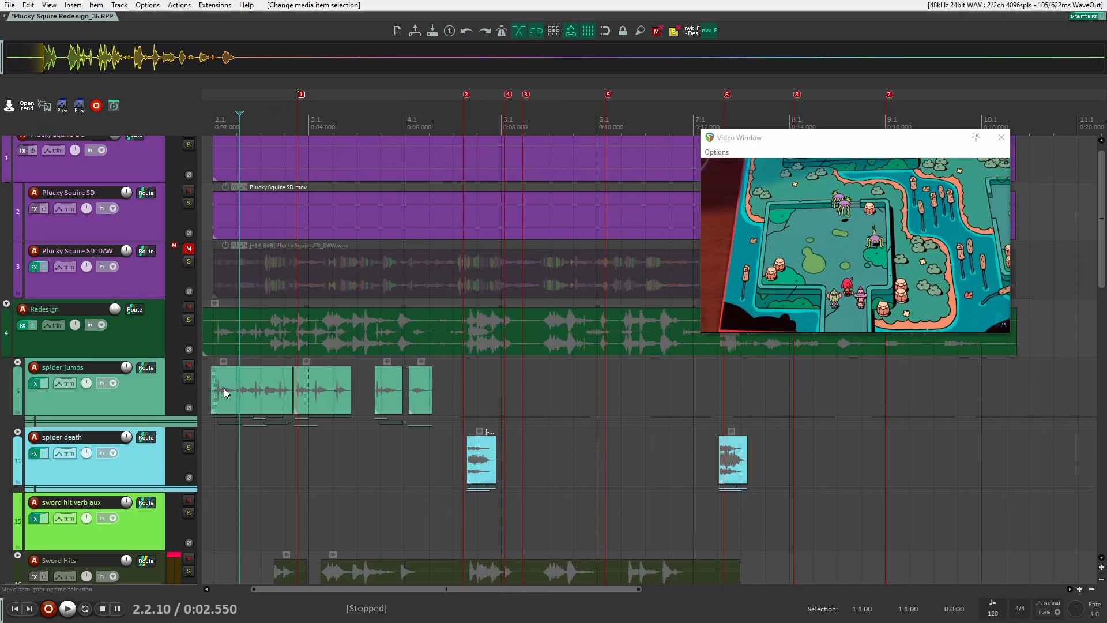
# Expand the spider jumps folder track and solo it
pyautogui.click(18, 362)
pyautogui.click(133, 393)
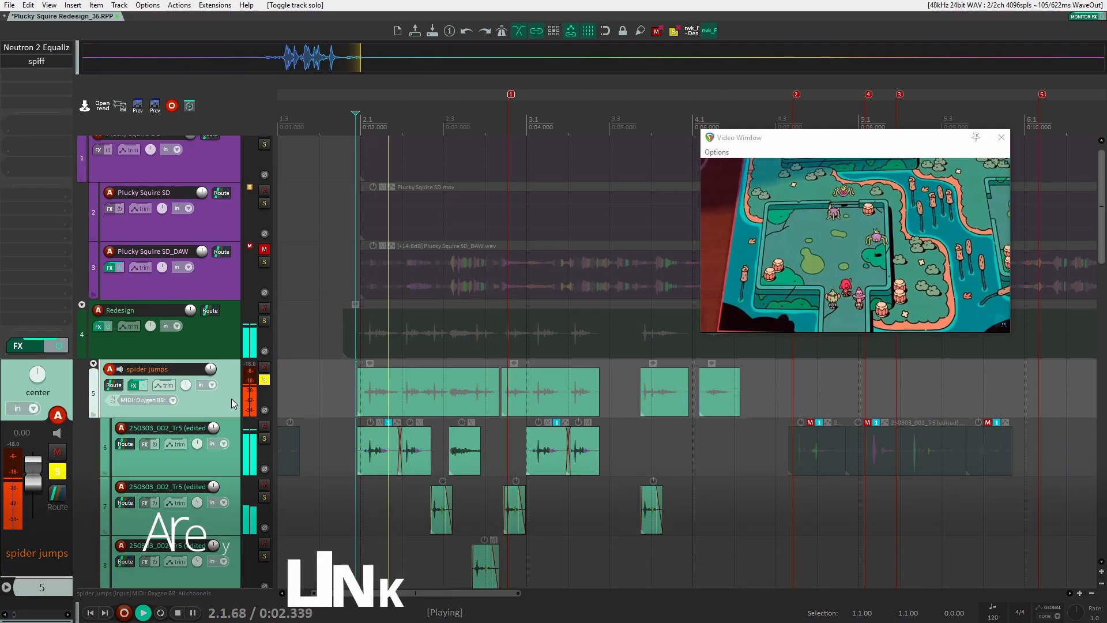
pyautogui.scroll(-5, 288, 375)
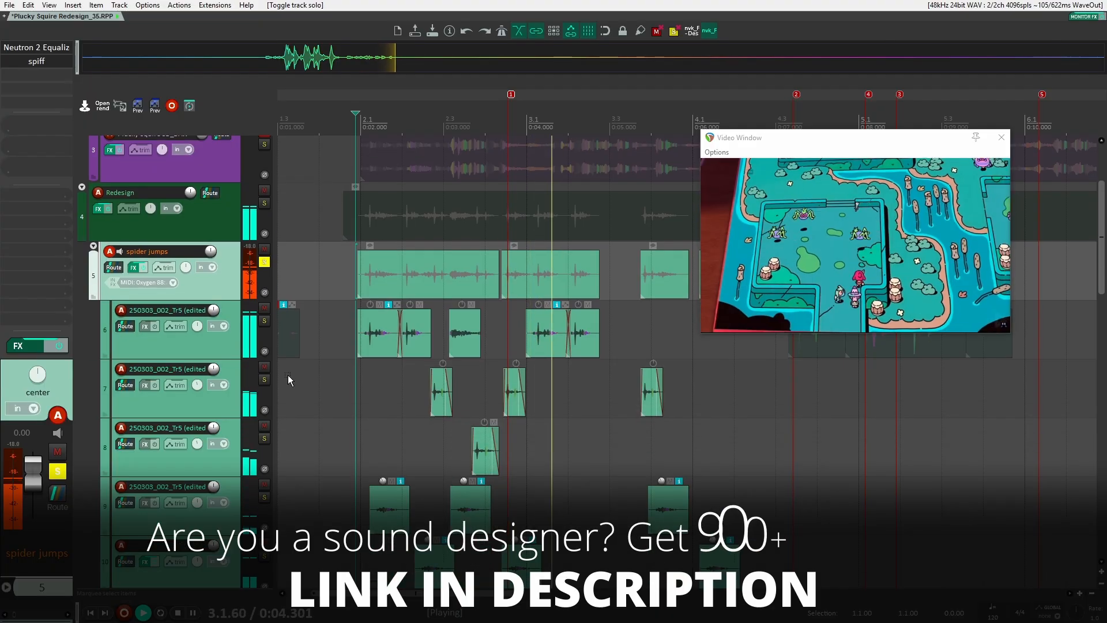
pyautogui.scroll(1, 317, 379)
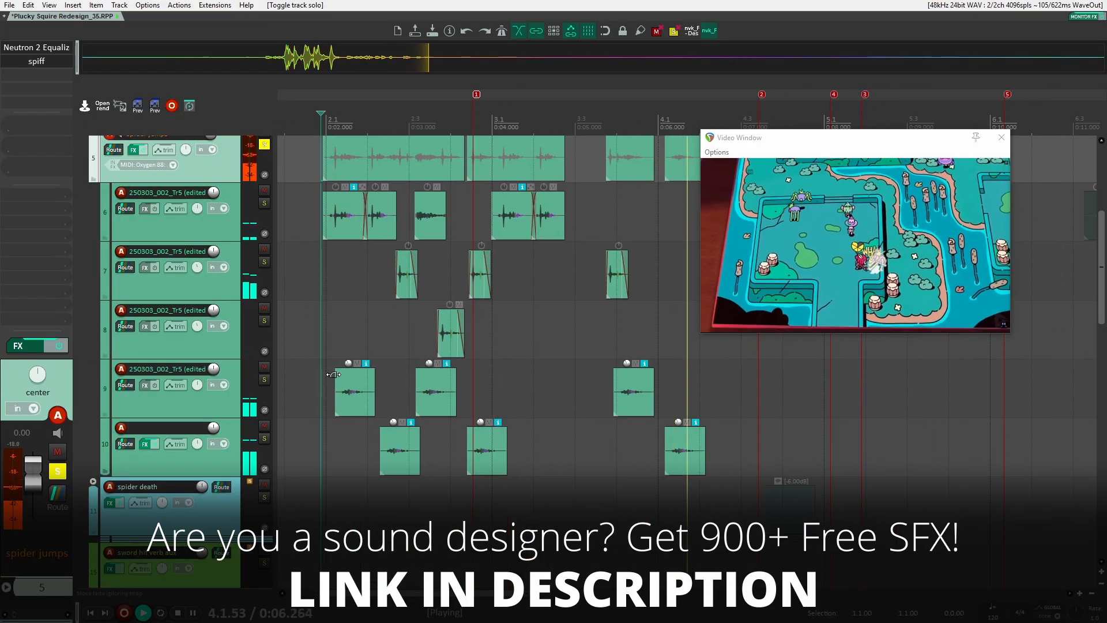
# Play back the soloed spider jumps alongside the video
pyautogui.press('space')
pyautogui.scroll(1, 317, 369)
pyautogui.scroll(-2, 317, 369)
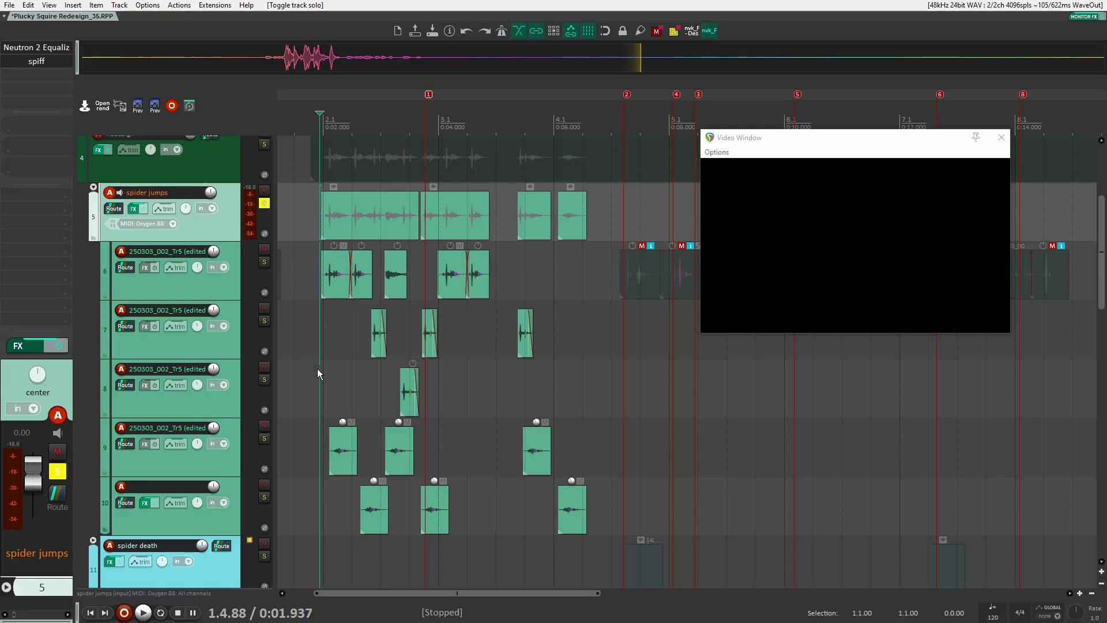
# Unmute two muted clips on the first spider jumps child track
pyautogui.moveTo(635, 333); pyautogui.dragTo(392, 385)
pyautogui.scroll(-3, 543, 342)
pyautogui.moveTo(579, 345); pyautogui.dragTo(431, 345)
pyautogui.scroll(2, 444, 323)
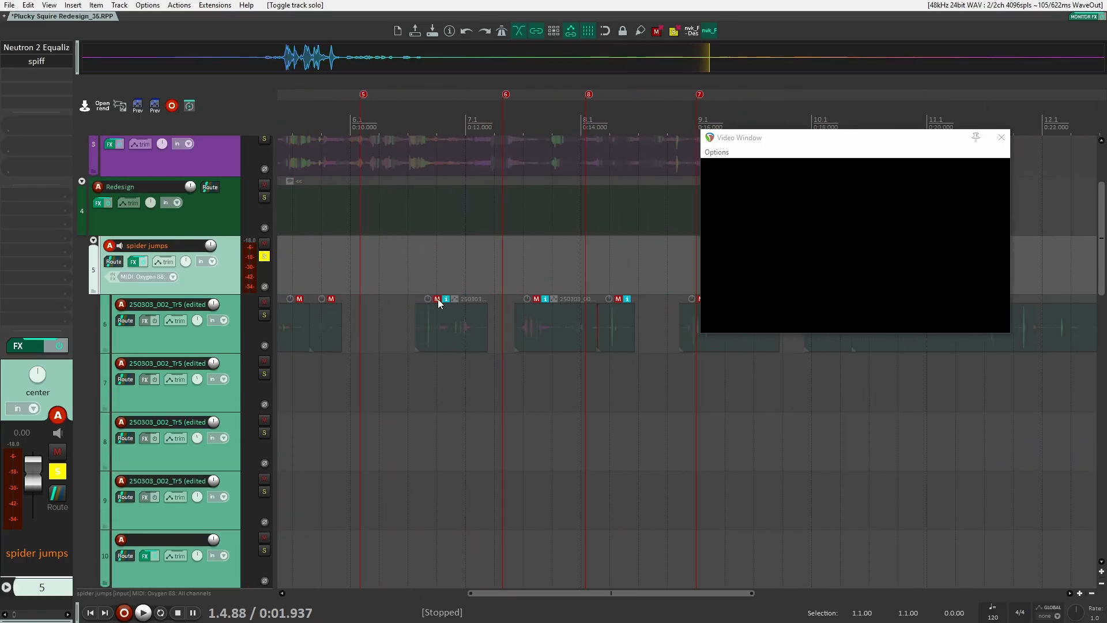
pyautogui.click(438, 298)
pyautogui.click(536, 299)
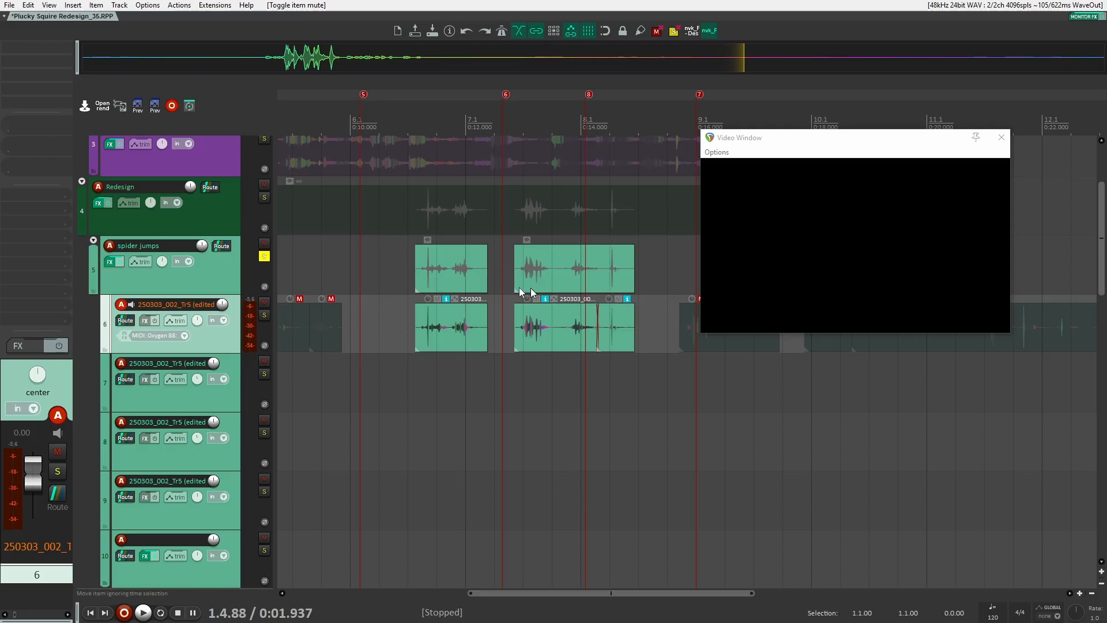
# Solo the first child track and toggle the FX bypass on the spider jumps folder
pyautogui.click(416, 288)
pyautogui.click(403, 284)
pyautogui.click(238, 323)
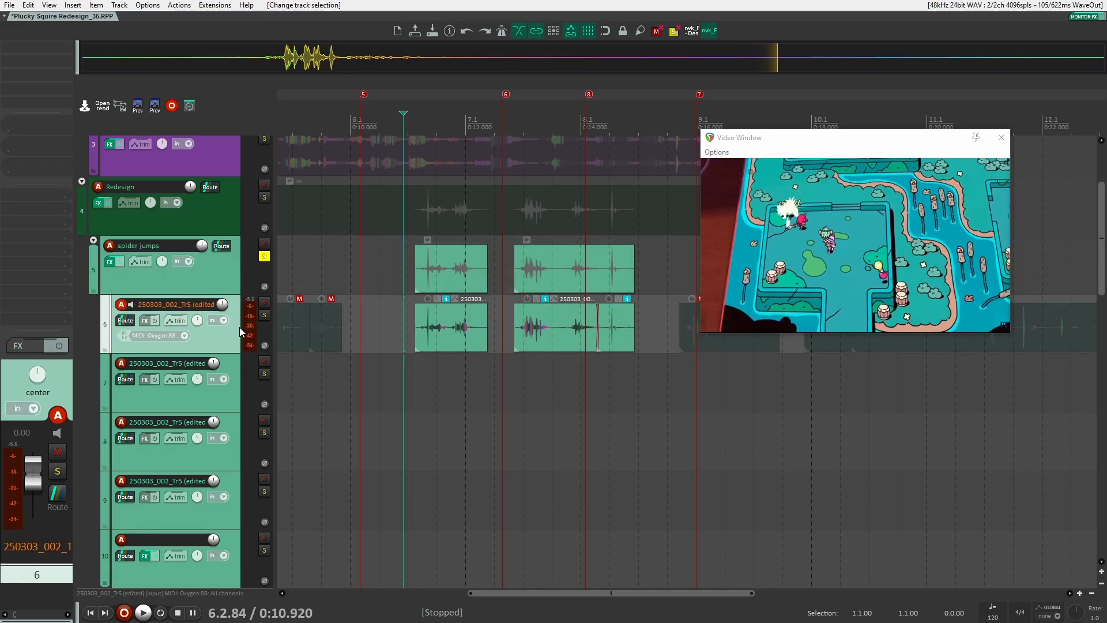
pyautogui.click(264, 314)
pyautogui.click(212, 267)
pyautogui.click(59, 344)
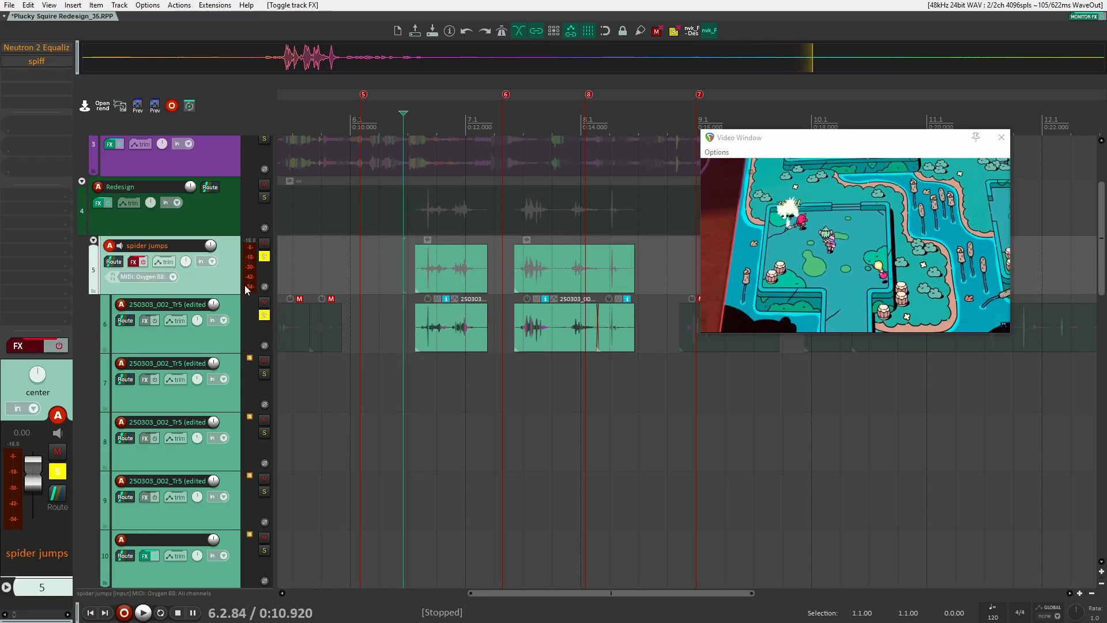
pyautogui.click(371, 313)
pyautogui.scroll(-4, 372, 312)
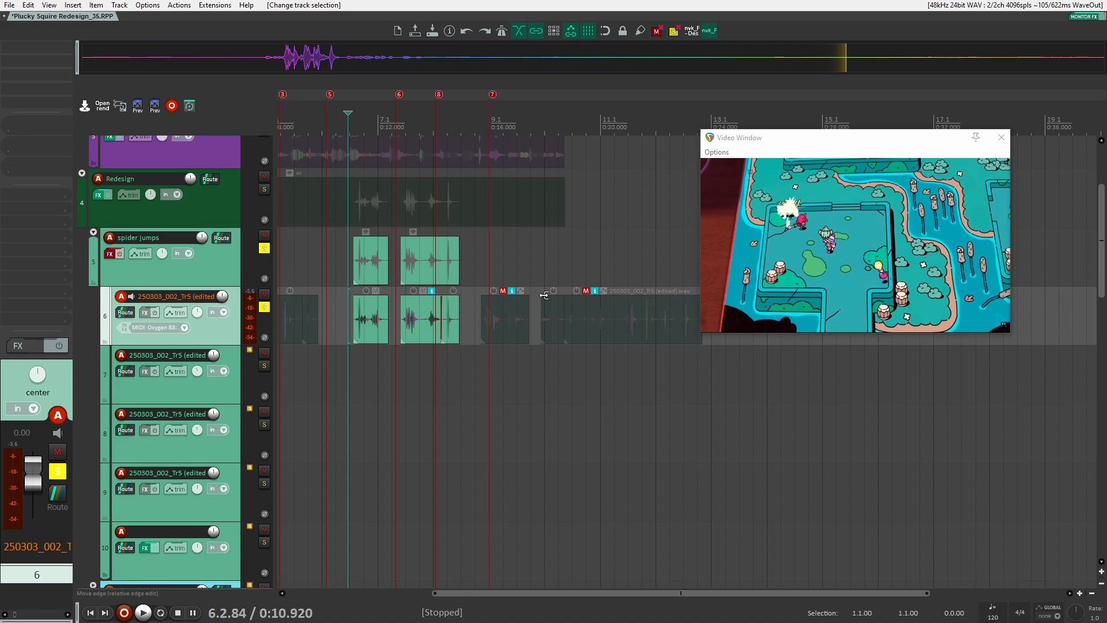
# Unmute another clip on the first child track and play it back
pyautogui.click(584, 291)
pyautogui.click(548, 353)
pyautogui.press('space')
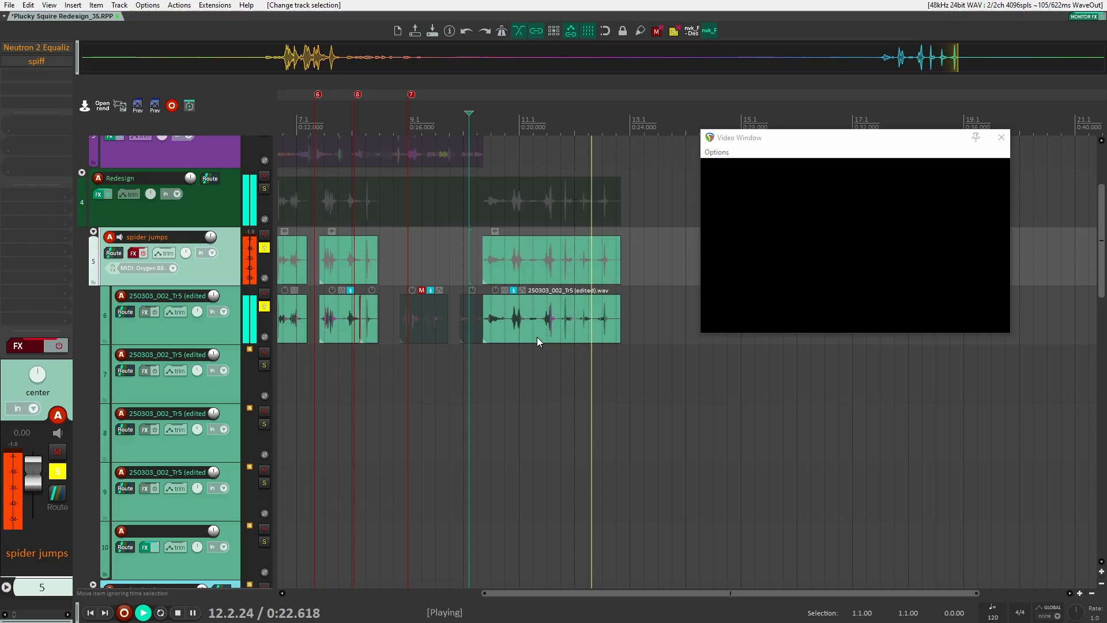
# Solo the second child track and place the playhead at the start of the jumps
pyautogui.click(354, 310)
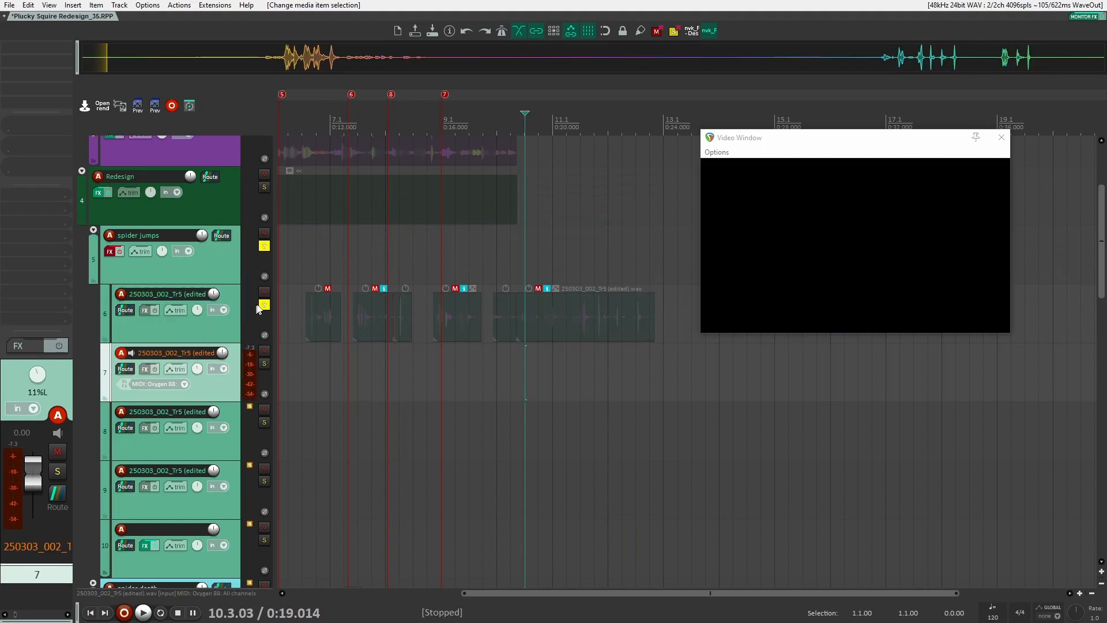
pyautogui.click(264, 304)
pyautogui.hscroll(-5, 300, 294)
pyautogui.scroll(4, 372, 323)
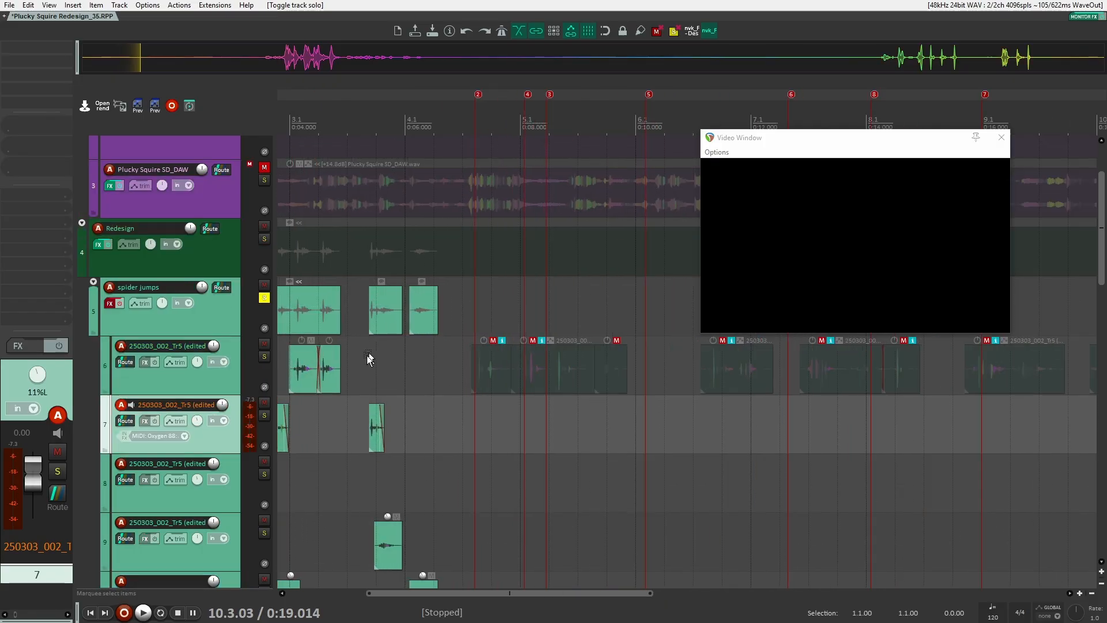
pyautogui.hscroll(-5, 398, 350)
pyautogui.scroll(1, 436, 342)
pyautogui.scroll(-3, 383, 369)
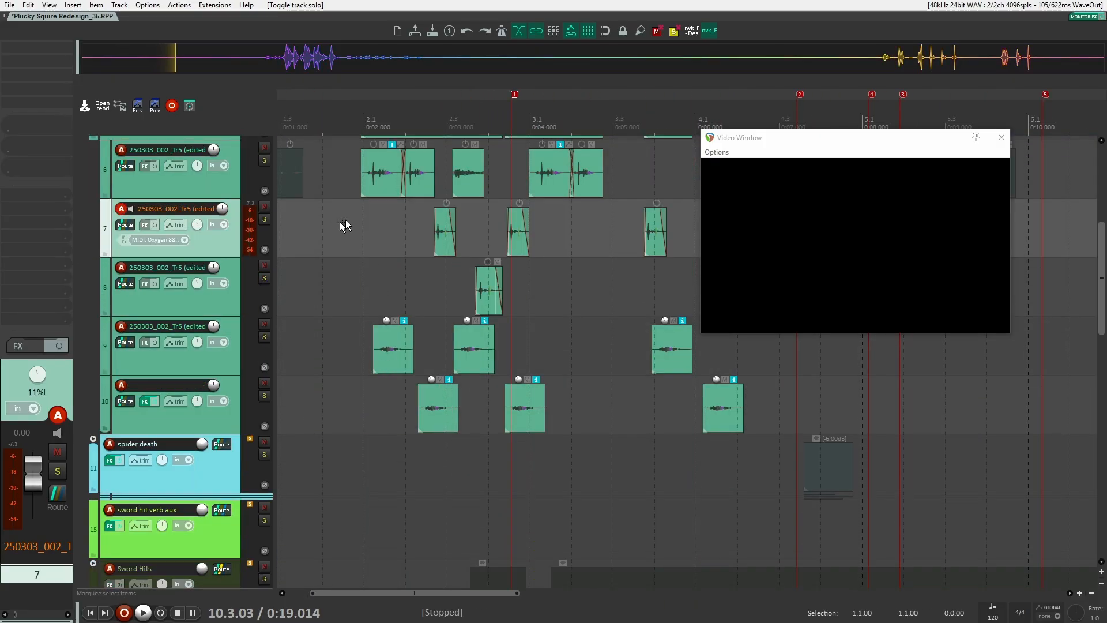
pyautogui.scroll(2, 404, 253)
pyautogui.click(371, 340)
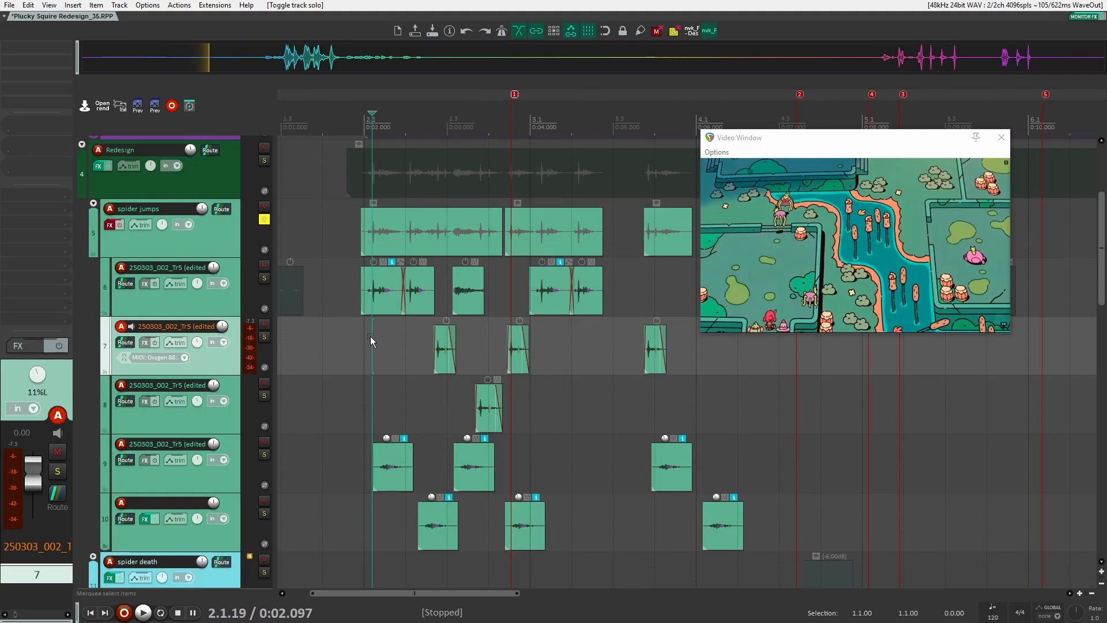
# Step through the spider jumps child tracks one by one
pyautogui.click(226, 306)
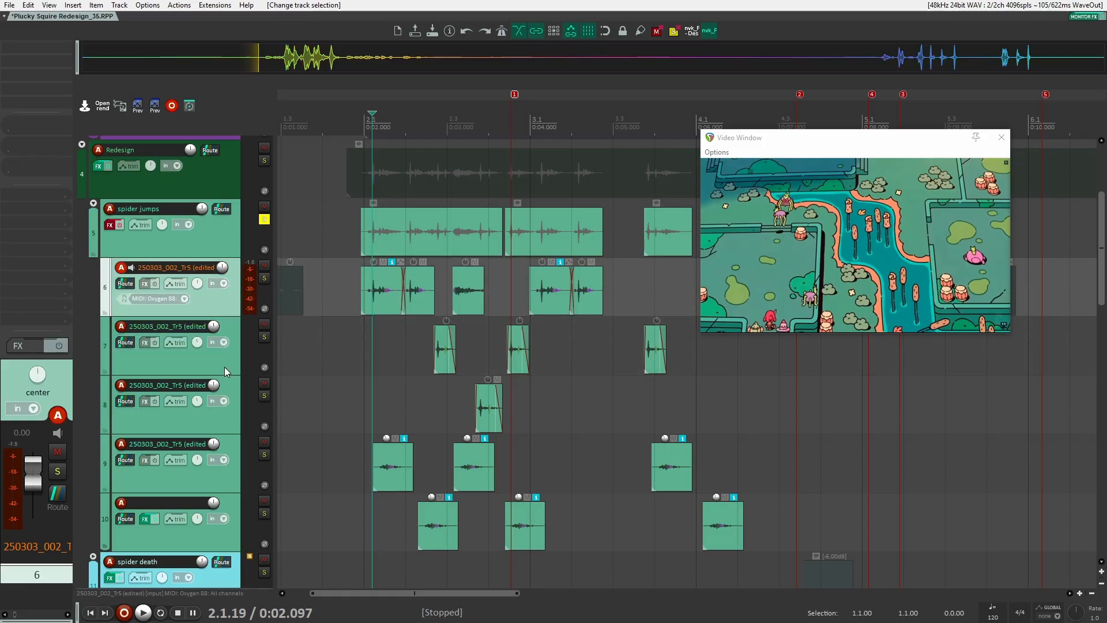
pyautogui.click(224, 368)
pyautogui.click(217, 426)
pyautogui.click(217, 483)
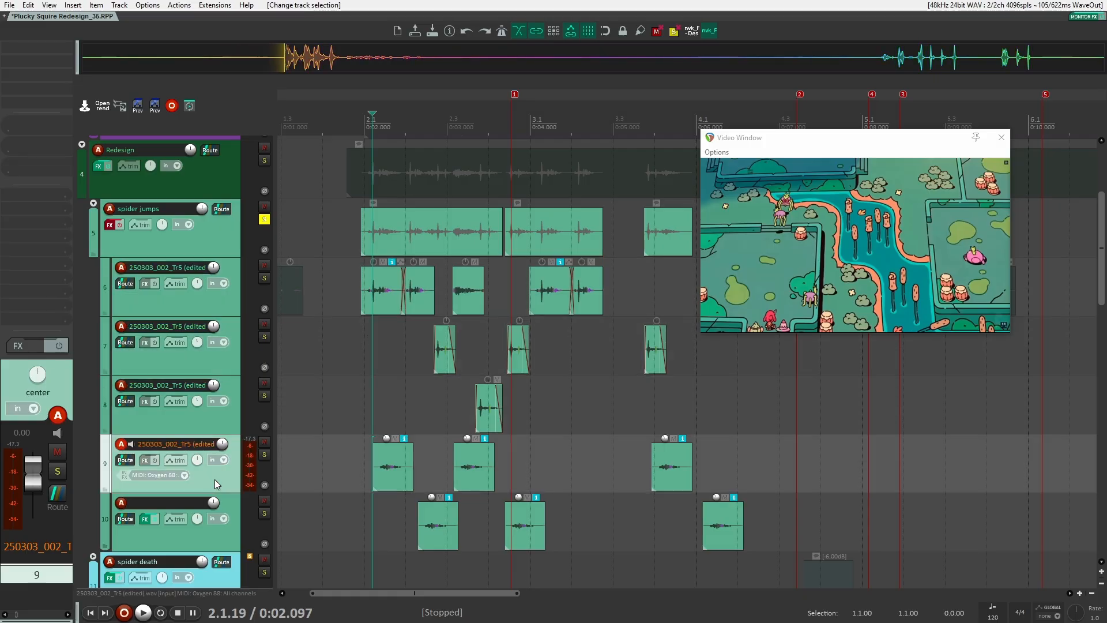
pyautogui.click(226, 537)
pyautogui.click(224, 482)
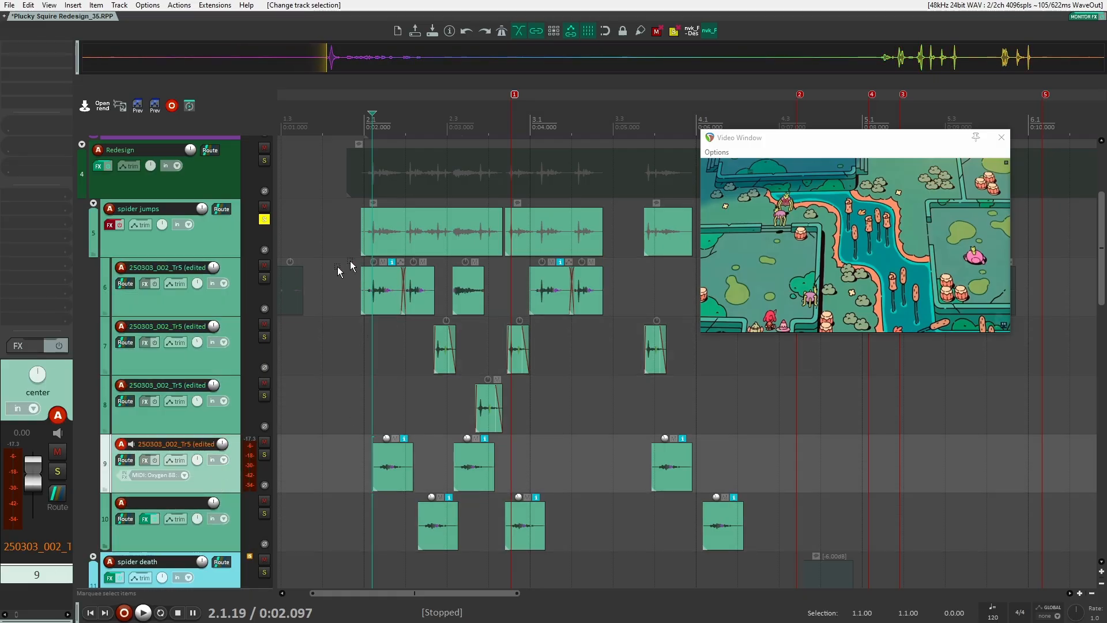
pyautogui.scroll(4, 369, 361)
pyautogui.scroll(-4, 392, 392)
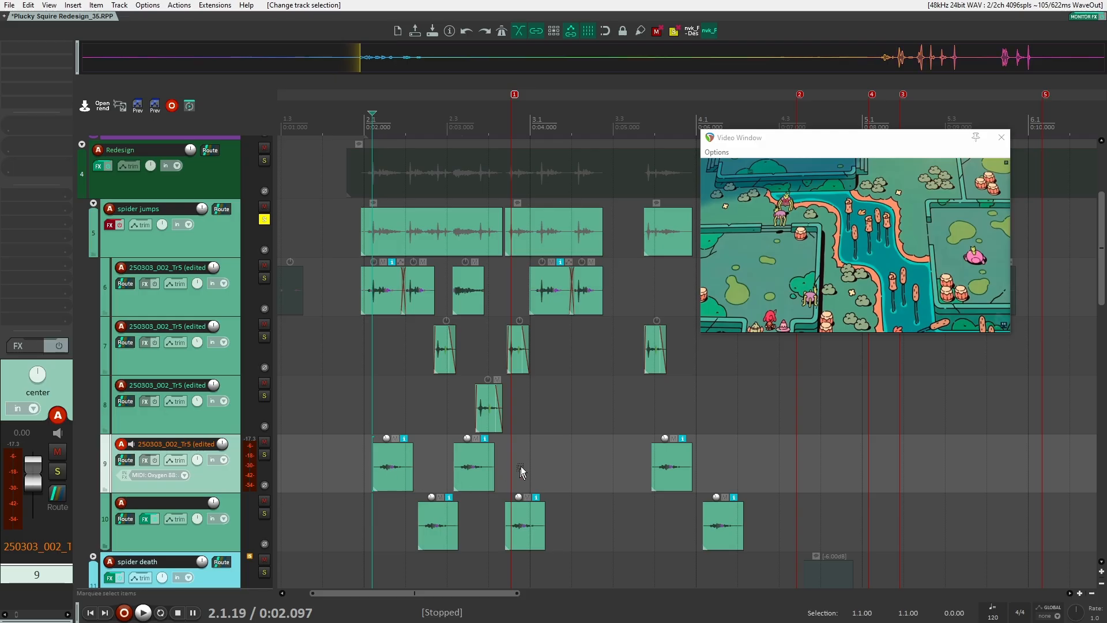
pyautogui.scroll(1, 249, 339)
# Toggle bypass on the spiff and Neutron 2 Equalizer effects of the spider jumps folder track
pyautogui.click(119, 284)
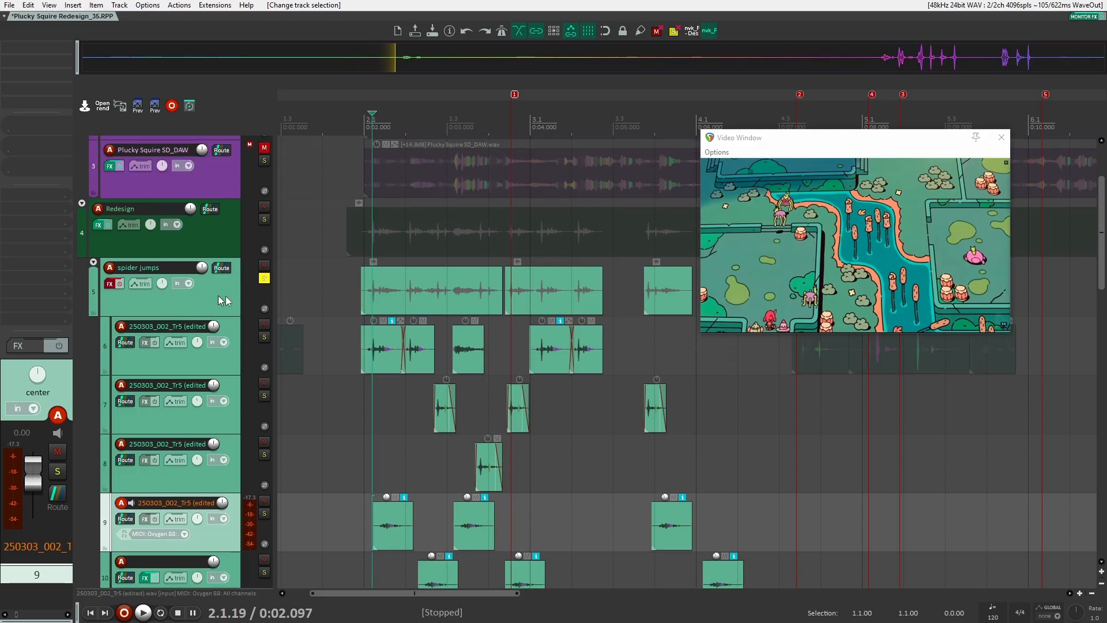
pyautogui.keyDown('shift'); pyautogui.click(34, 63); pyautogui.keyUp('shift')
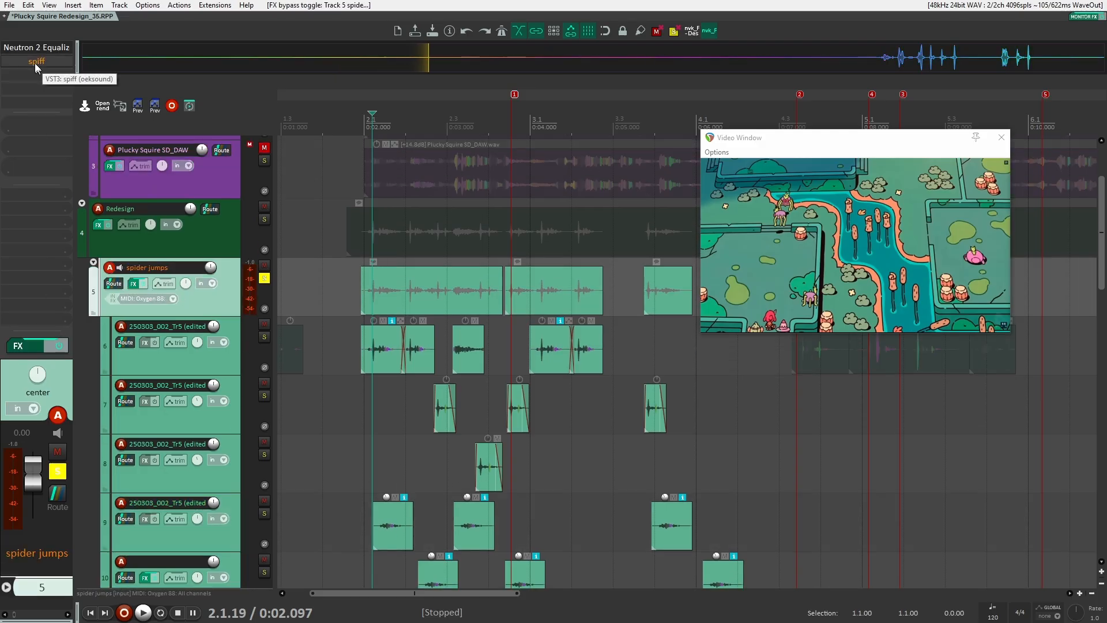
pyautogui.keyDown('shift'); pyautogui.click(35, 48); pyautogui.keyUp('shift')
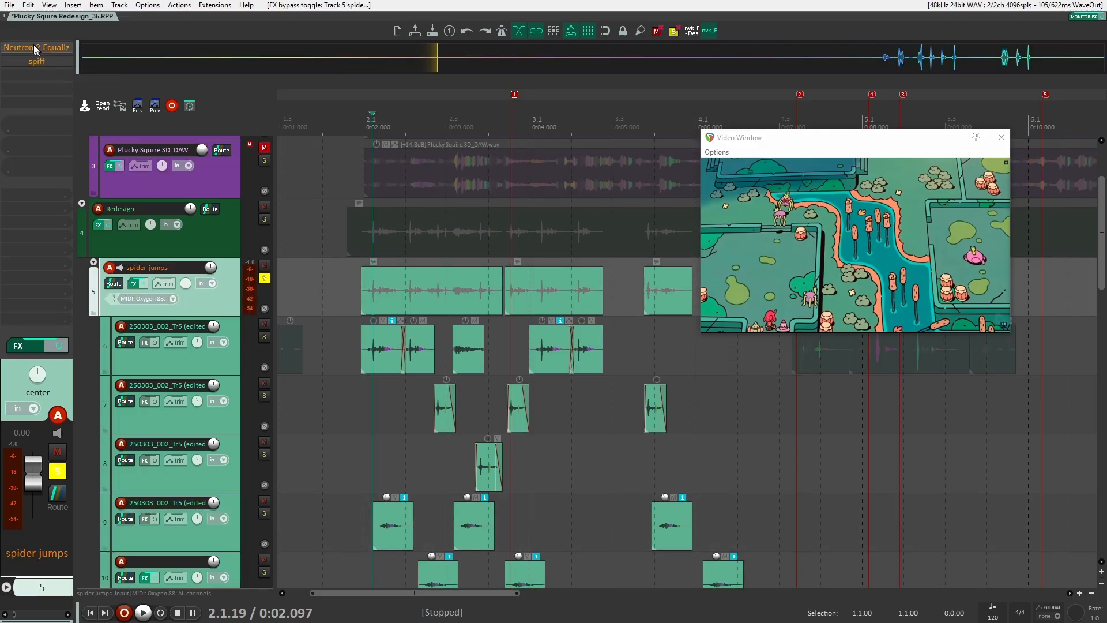
# Play the spider jumps from the first jump and toggle the Neutron 2 Equalizer bypass
pyautogui.click(354, 285)
pyautogui.click(358, 285)
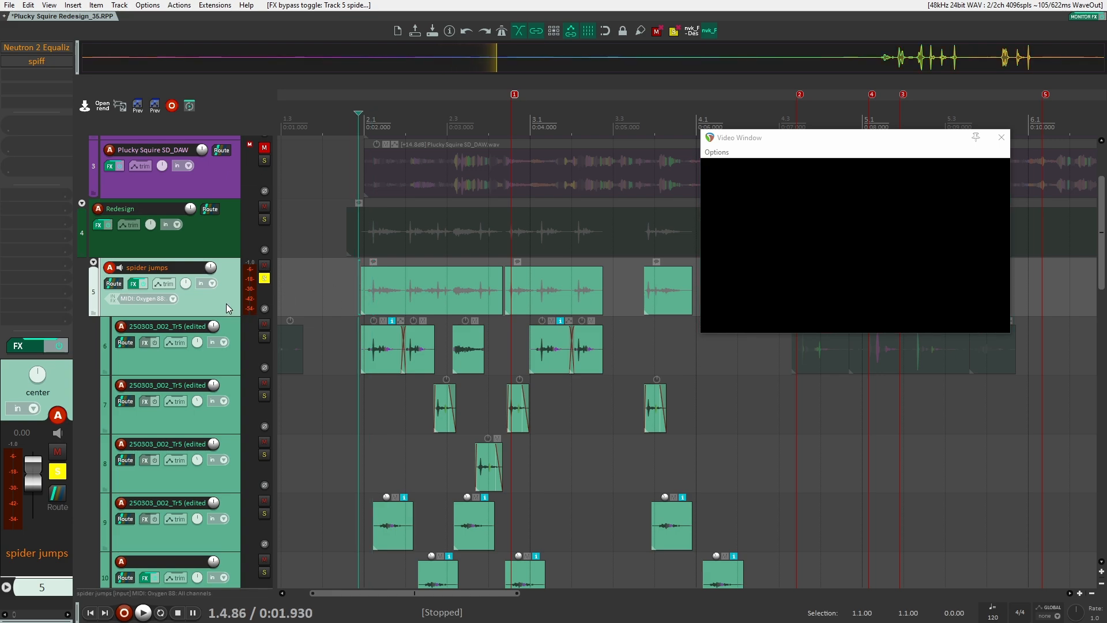
pyautogui.press('space')
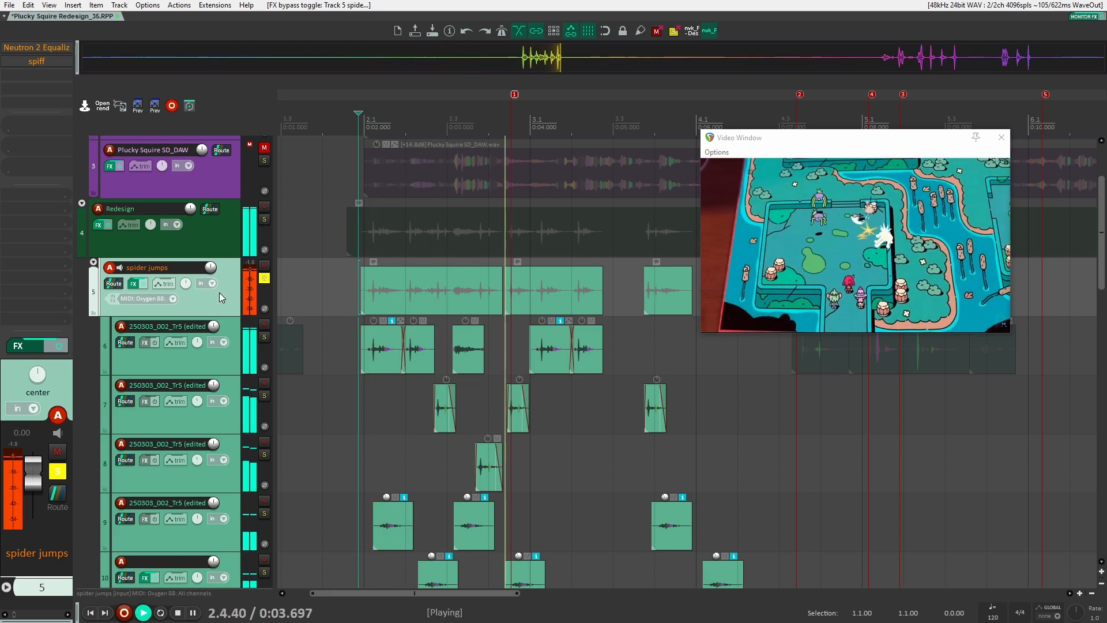
pyautogui.press('space')
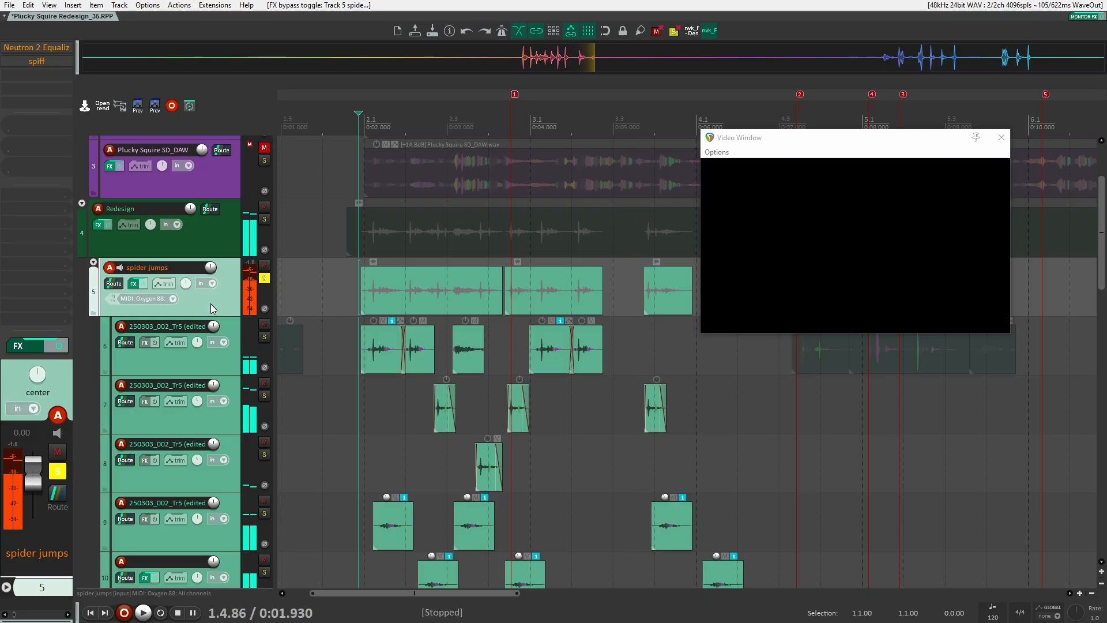
pyautogui.keyDown('shift'); pyautogui.click(48, 46); pyautogui.keyUp('shift')
# Resume playback and open the Neutron 2 Equalizer plugin window
pyautogui.press('space')
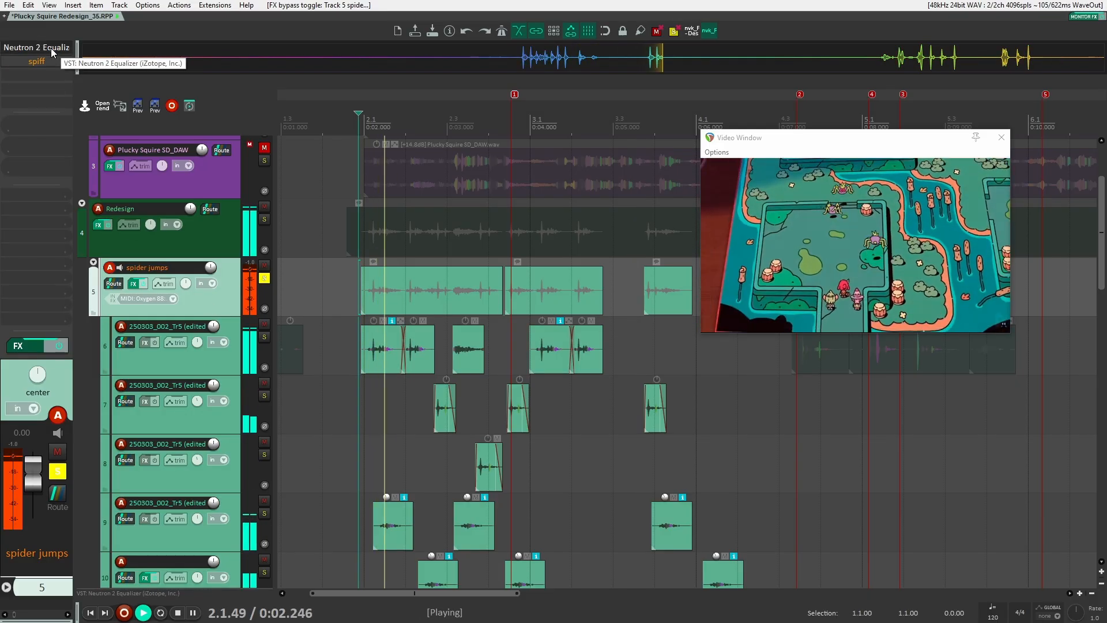
pyautogui.click(54, 47)
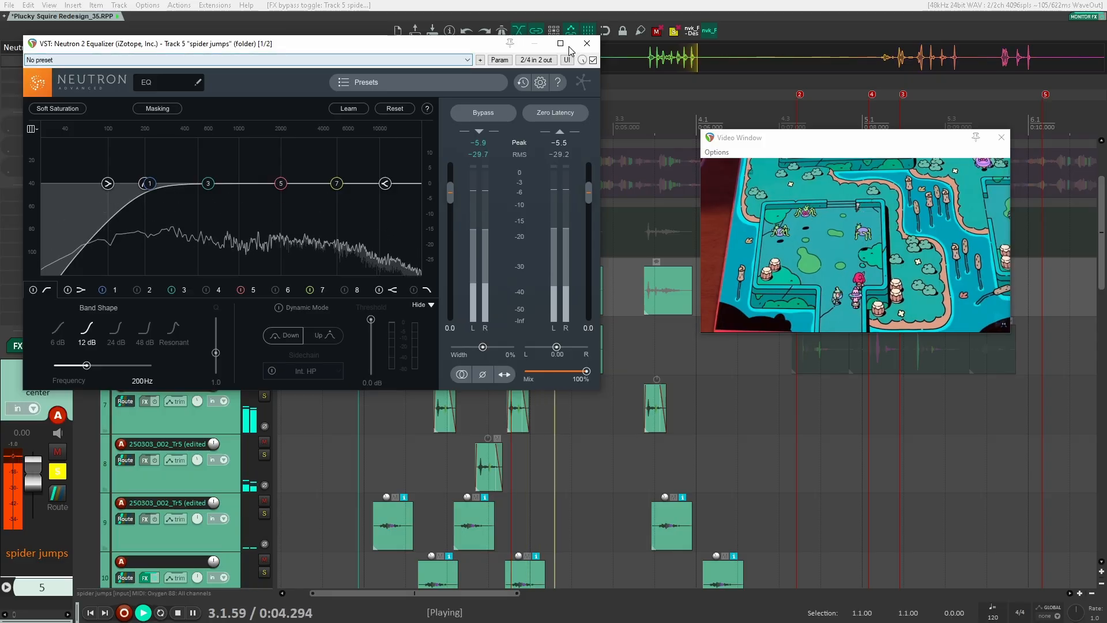
# Inspect the Neutron 2 Equalizer and spiff plugin windows on the spider jumps folder during playback, then close them
pyautogui.press('space')
pyautogui.moveTo(404, 49); pyautogui.dragTo(638, 43)
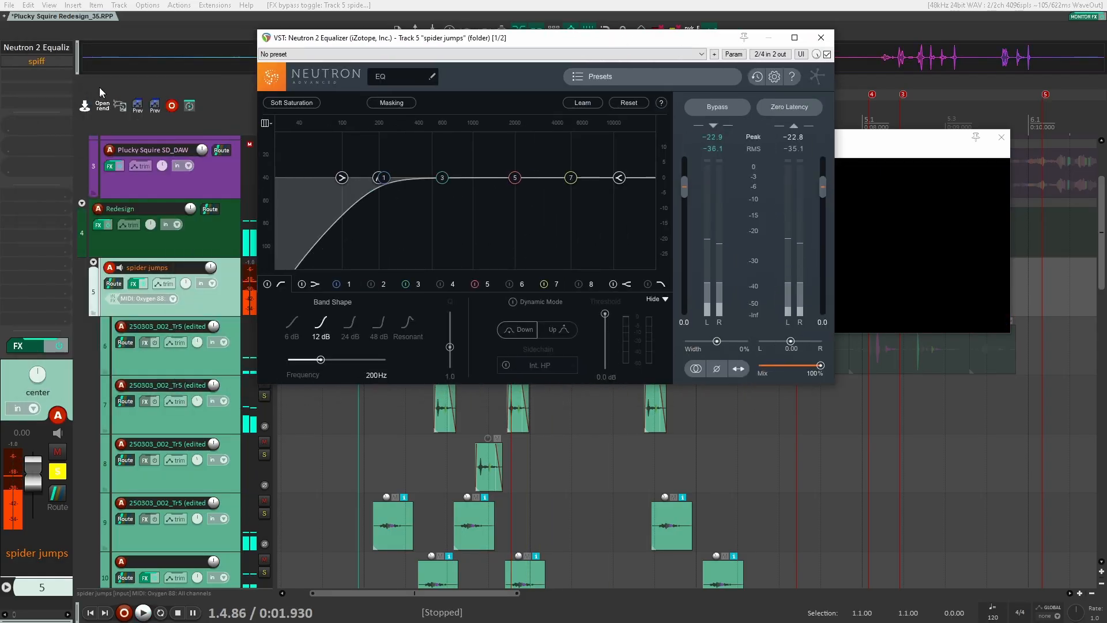
pyautogui.click(37, 60)
pyautogui.press('space')
pyautogui.moveTo(464, 548); pyautogui.dragTo(414, 51)
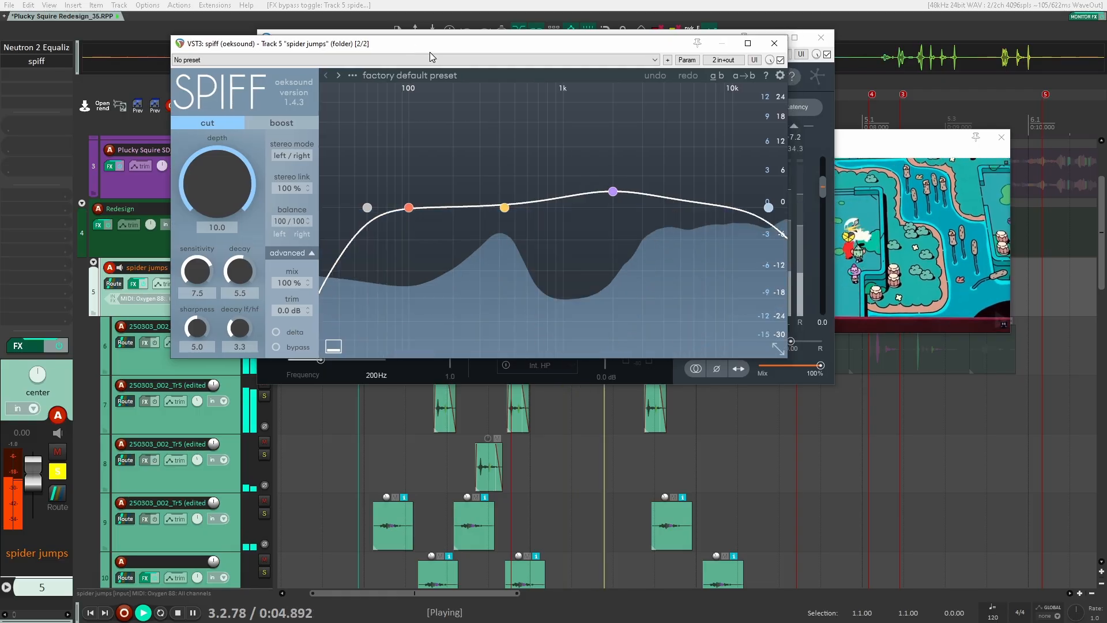
pyautogui.press('space')
pyautogui.click(772, 44)
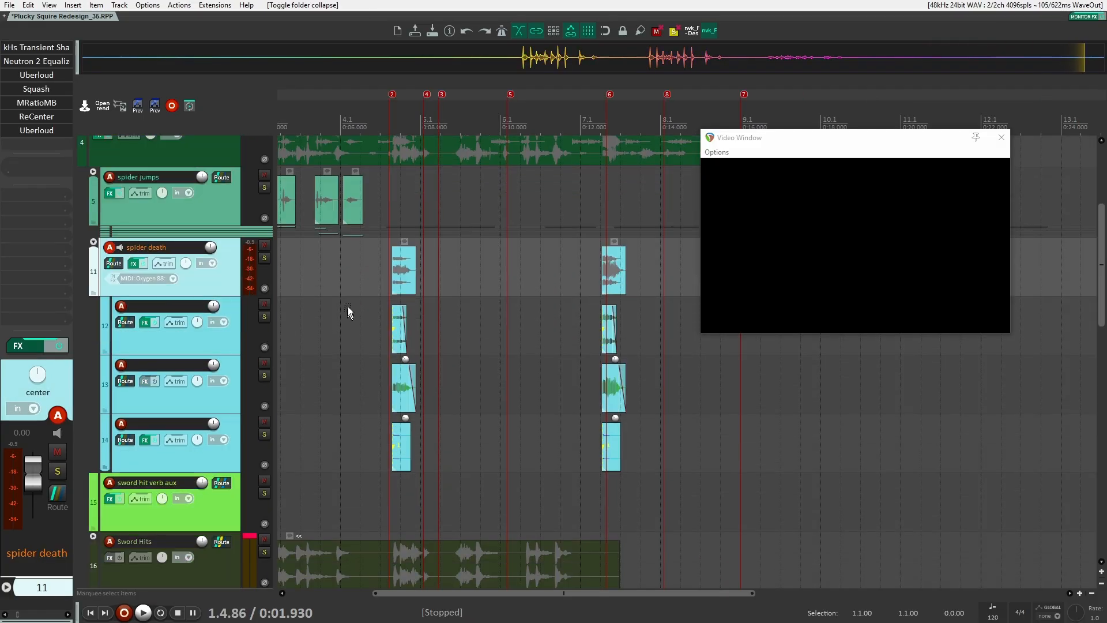
# Go to the spider death folder track, solo it and play its first death sound
pyautogui.click(348, 311)
pyautogui.scroll(1, 348, 308)
pyautogui.click(359, 268)
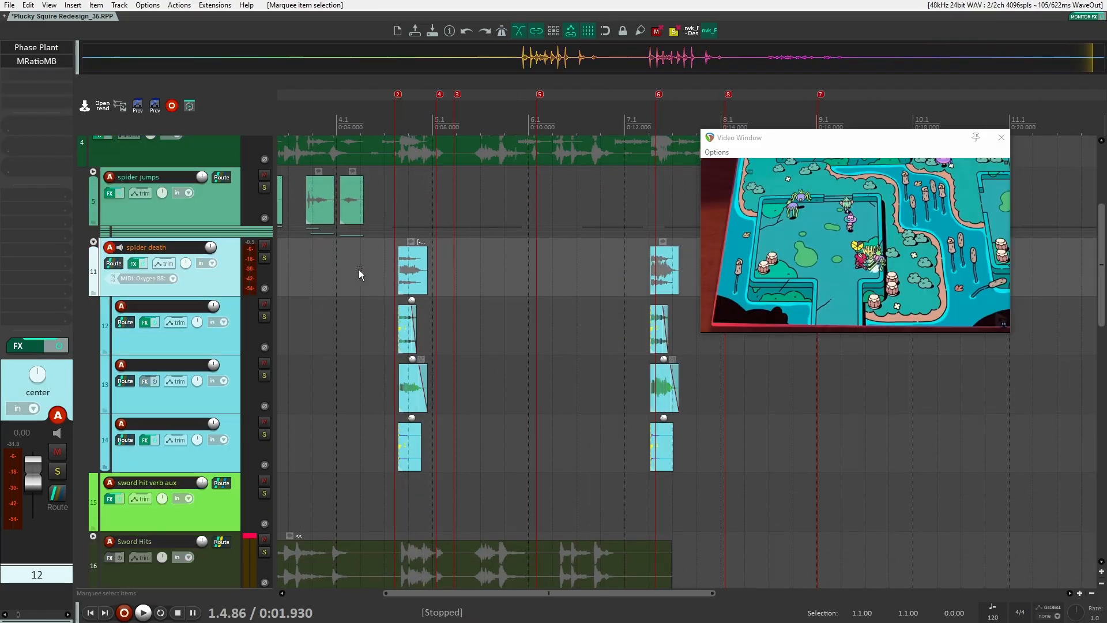
pyautogui.scroll(3, 288, 263)
pyautogui.click(264, 258)
pyautogui.scroll(1, 407, 264)
pyautogui.press('space')
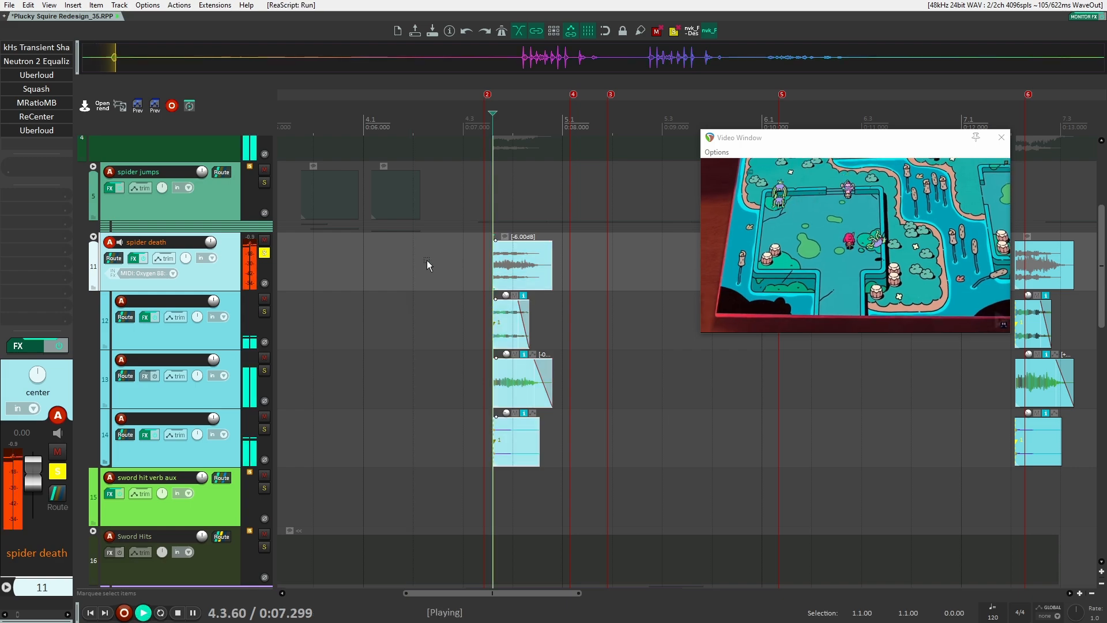
pyautogui.press('space')
# Move the later spider death clip group slightly earlier on the timeline and play it back
pyautogui.scroll(-1, 603, 295)
pyautogui.moveTo(603, 299); pyautogui.dragTo(451, 302)
pyautogui.click(606, 268)
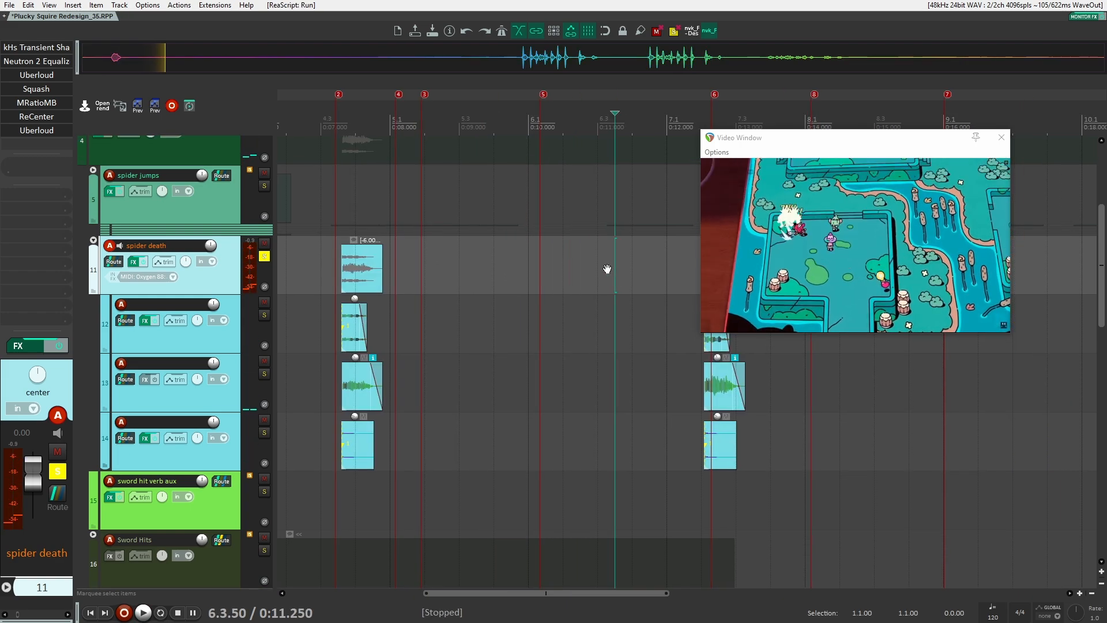
pyautogui.hotkey('ctrl', 'Right')
pyautogui.moveTo(607, 268); pyautogui.dragTo(478, 274)
pyautogui.scroll(3, 570, 274)
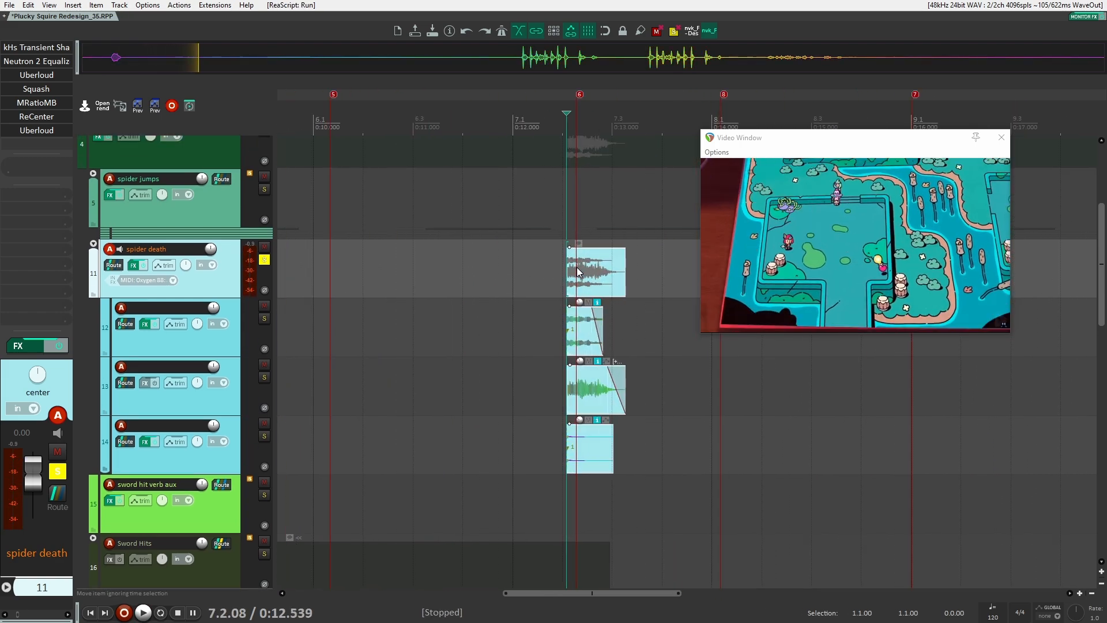
pyautogui.press('space')
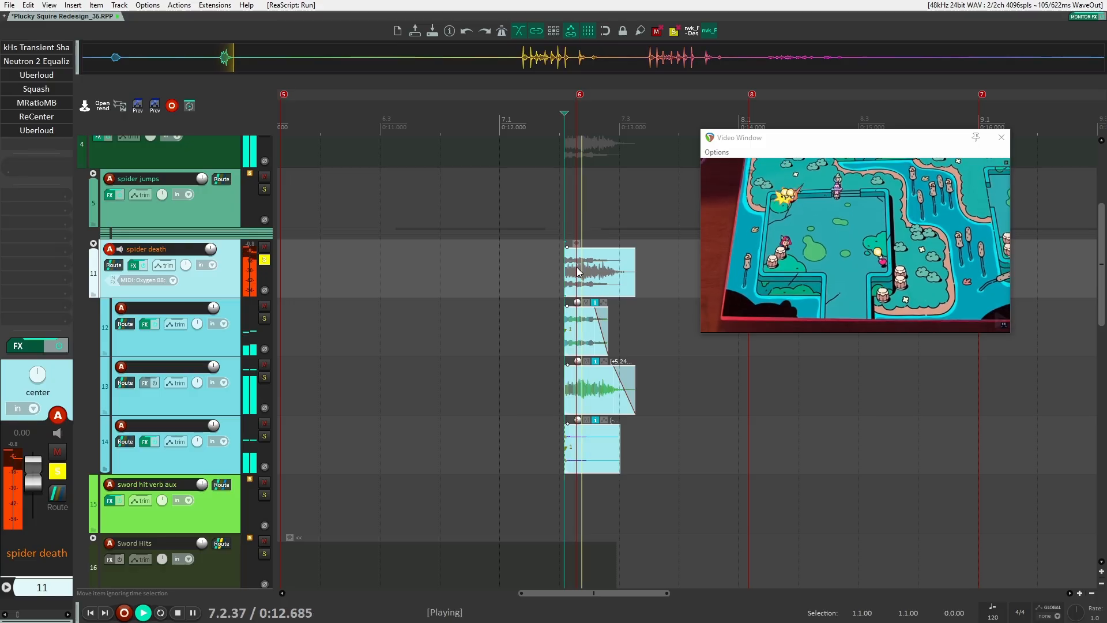
pyautogui.press('space')
# Return to the first spider death group and bypass the folder's effects one by one while playing it
pyautogui.scroll(-3, 494, 311)
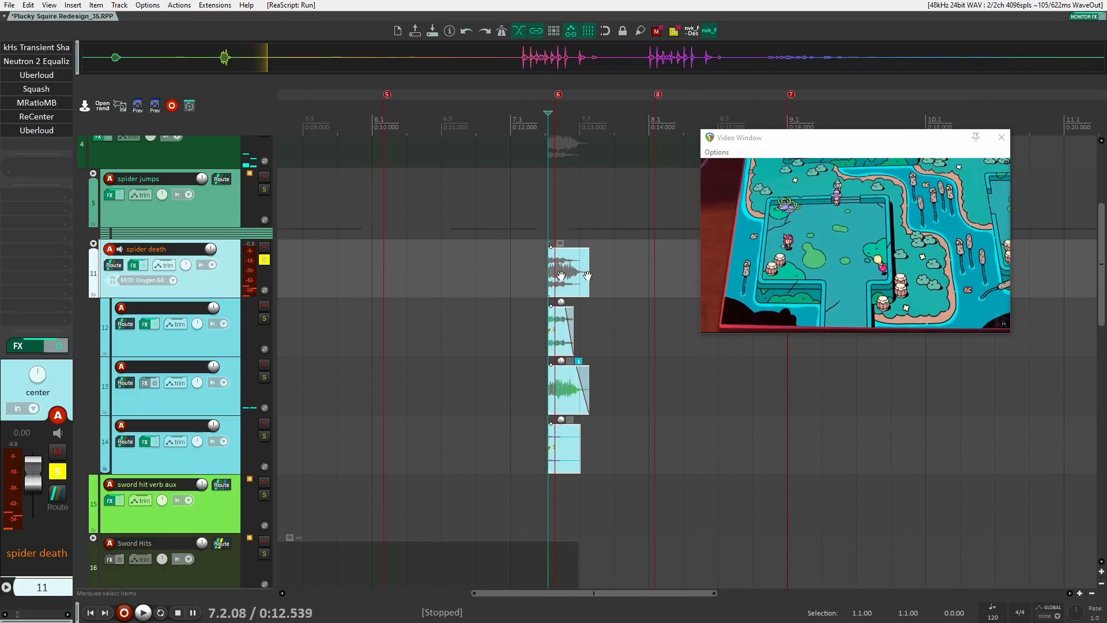
pyautogui.click(397, 267)
pyautogui.scroll(2, 351, 270)
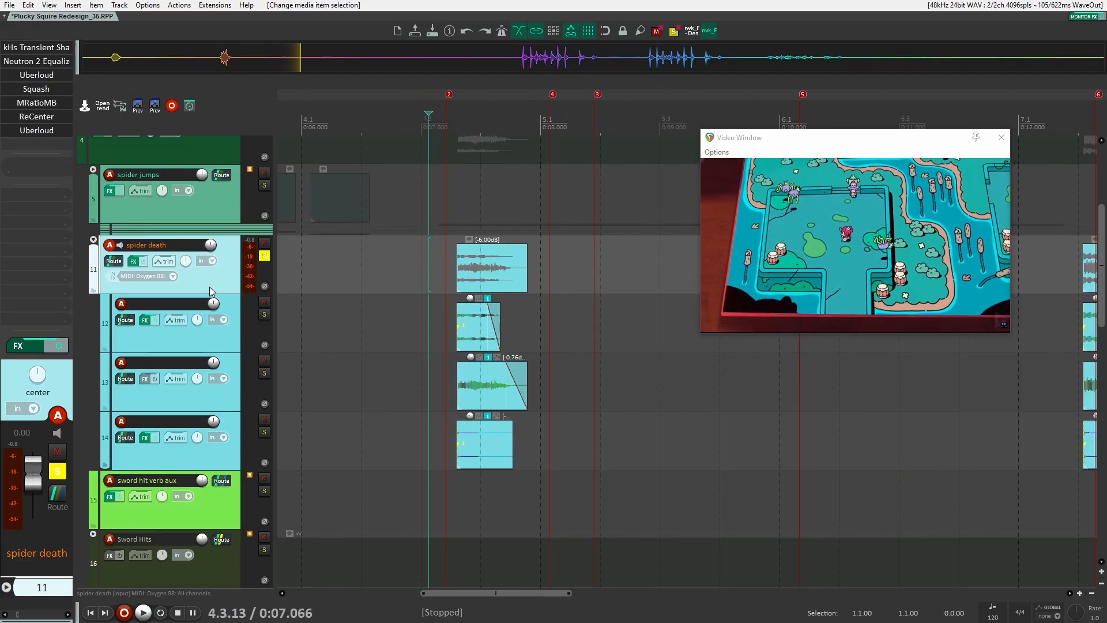
pyautogui.keyDown('shift'); pyautogui.click(51, 48); pyautogui.keyUp('shift')
pyautogui.keyDown('shift'); pyautogui.click(51, 61); pyautogui.keyUp('shift')
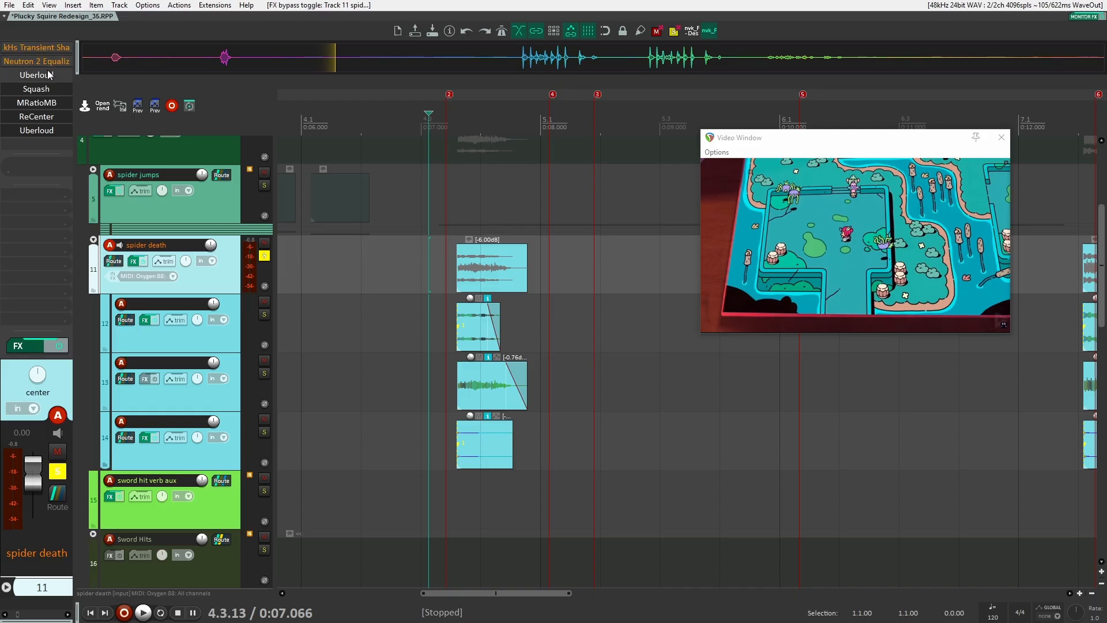
pyautogui.keyDown('shift'); pyautogui.click(48, 75); pyautogui.keyUp('shift')
pyautogui.keyDown('shift'); pyautogui.click(41, 89); pyautogui.keyUp('shift')
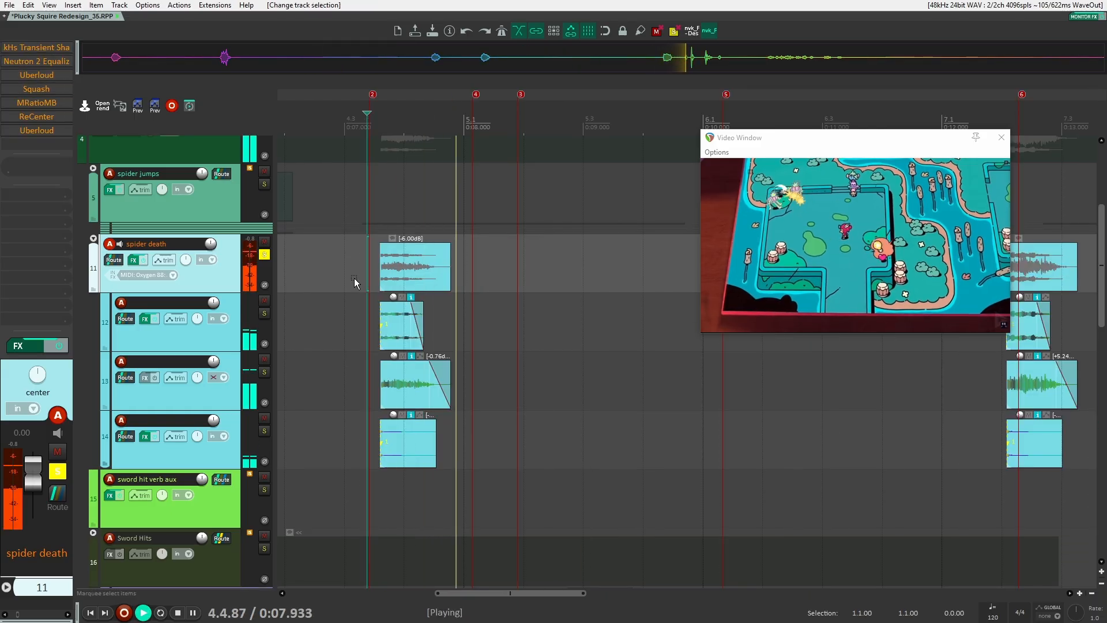
pyautogui.press('space')
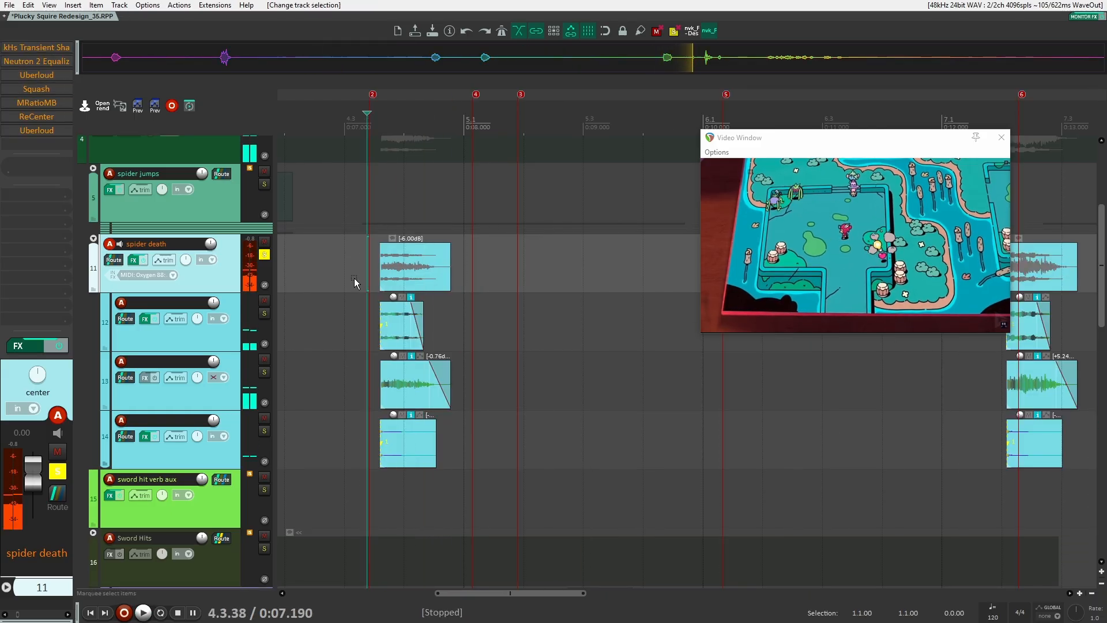
pyautogui.press('space')
# Move the solo from the spider death folder to its third child track and play it
pyautogui.press('space')
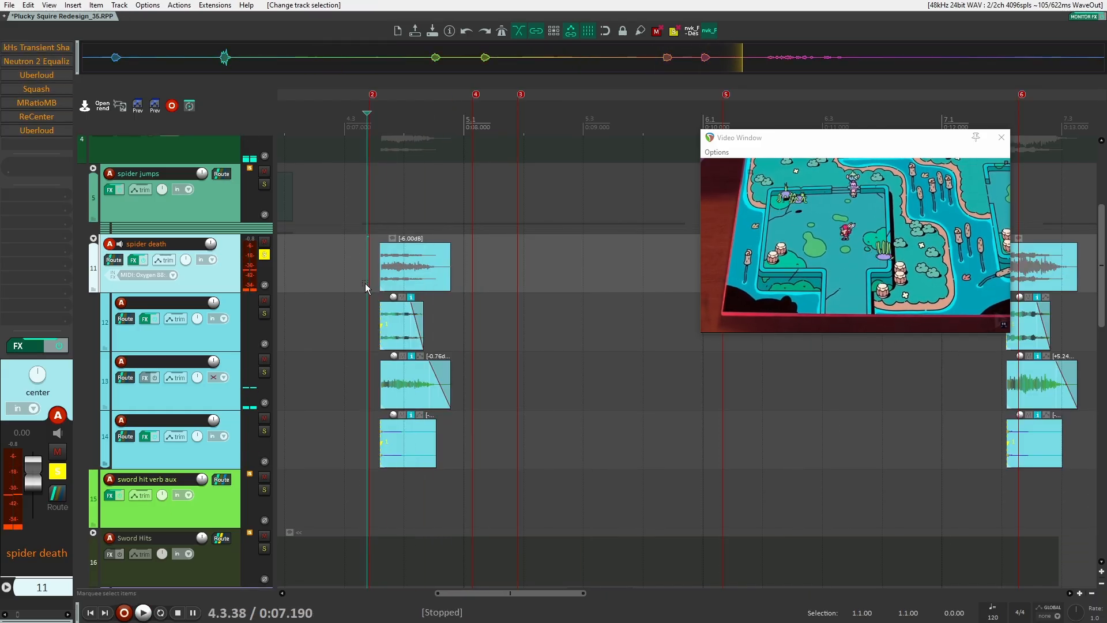
pyautogui.click(264, 255)
pyautogui.click(264, 313)
pyautogui.press('space')
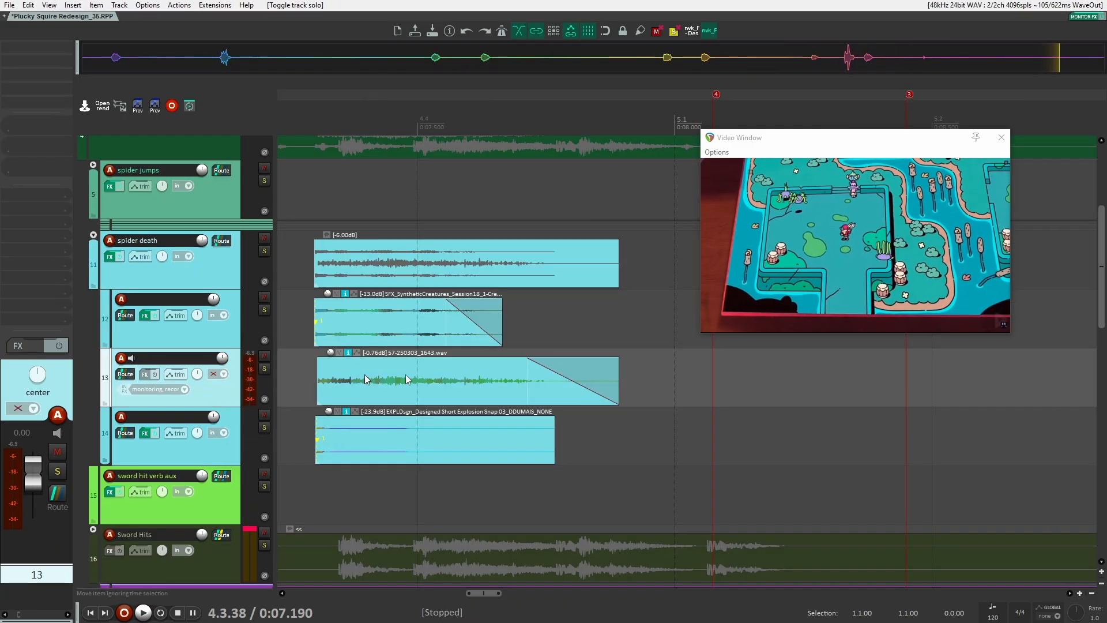
pyautogui.click(264, 368)
pyautogui.press('space')
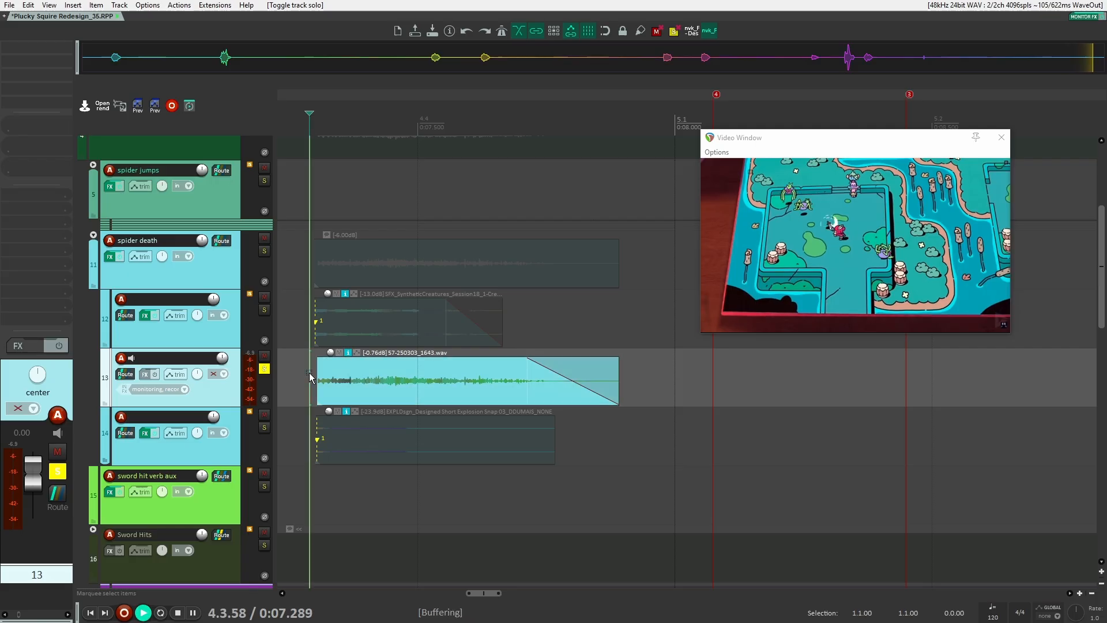
pyautogui.press('space')
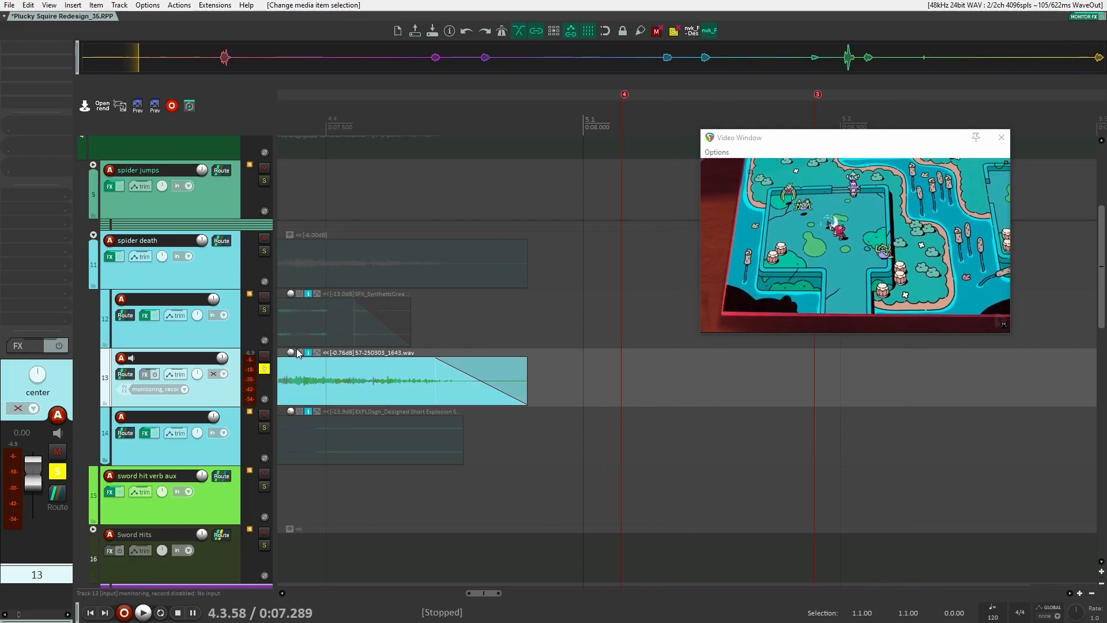
# Switch the solo to the first spider death child track and play it
pyautogui.scroll(-4, 297, 348)
pyautogui.moveTo(298, 348); pyautogui.dragTo(429, 338)
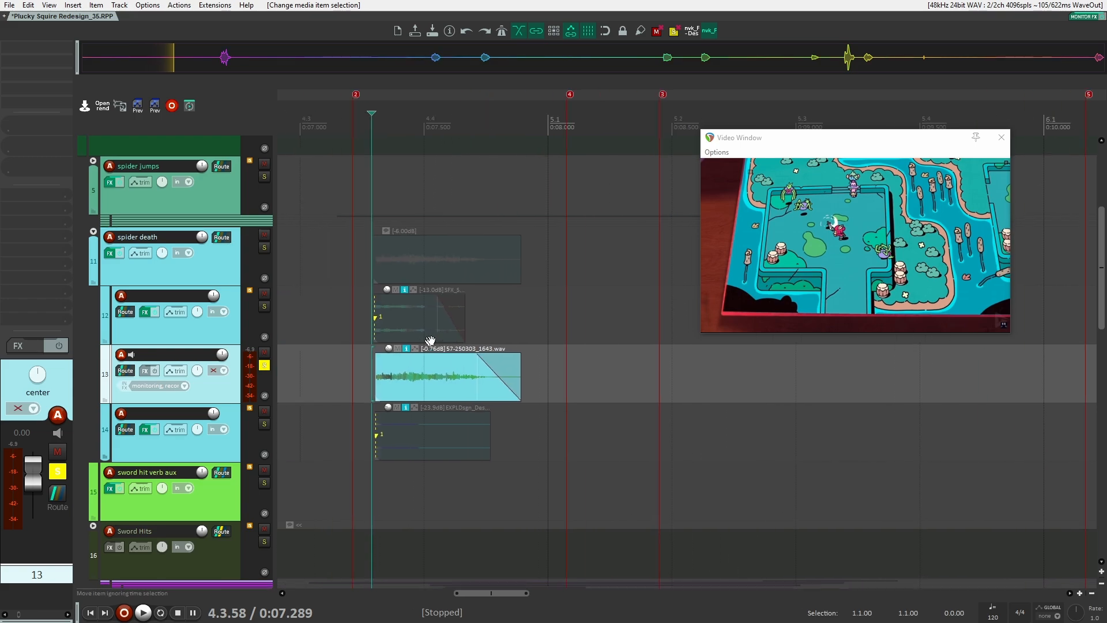
pyautogui.scroll(4, 432, 337)
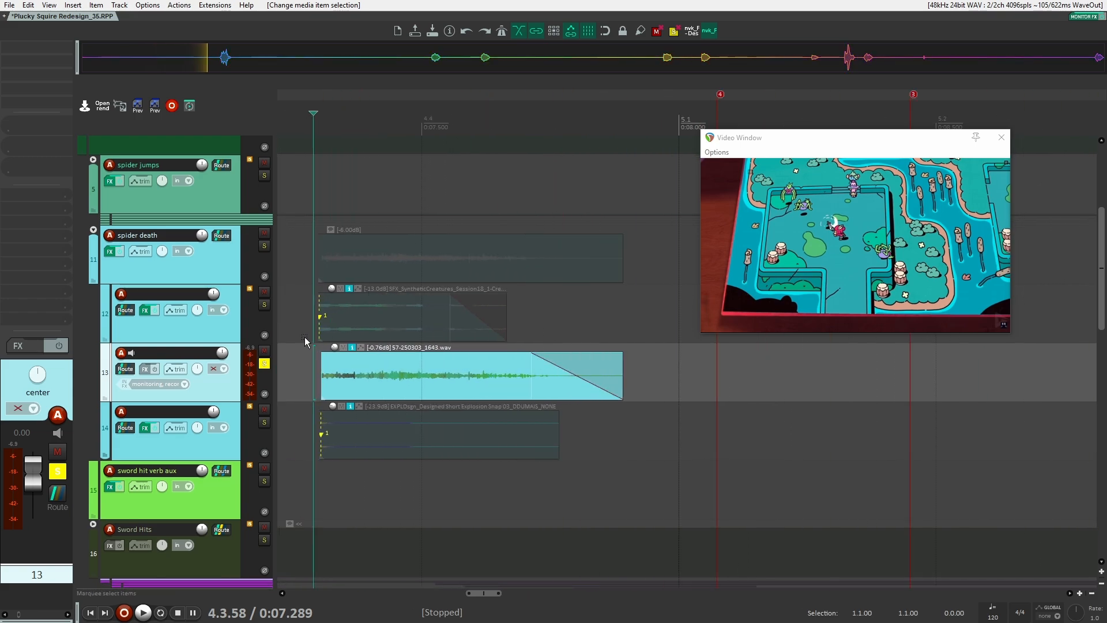
pyautogui.click(264, 363)
pyautogui.click(264, 304)
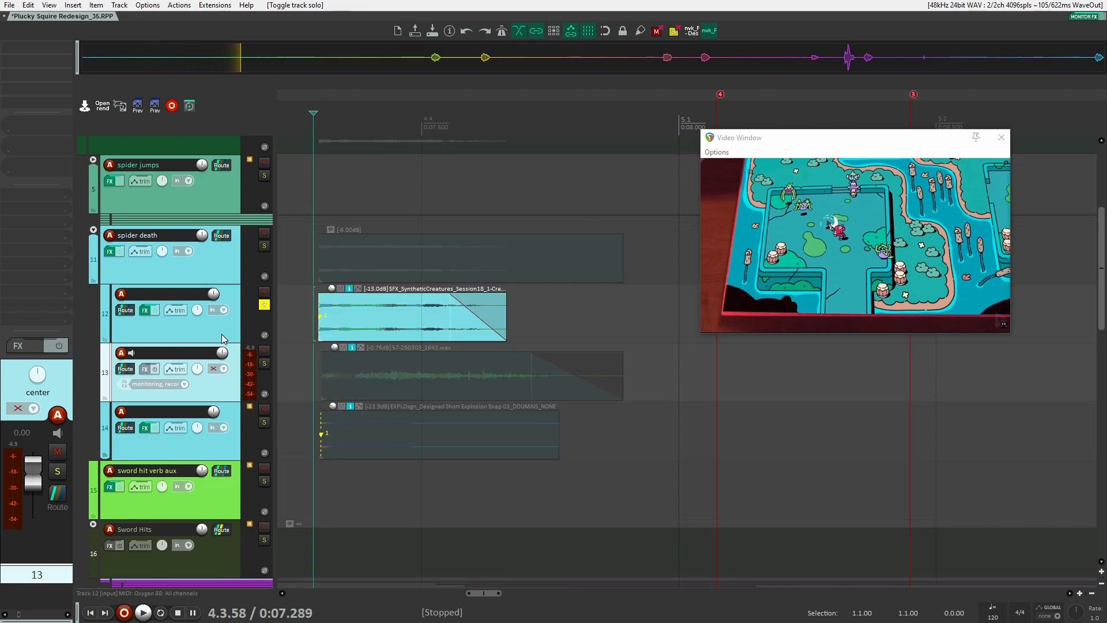
pyautogui.click(224, 339)
pyautogui.press('space')
pyautogui.press('space')
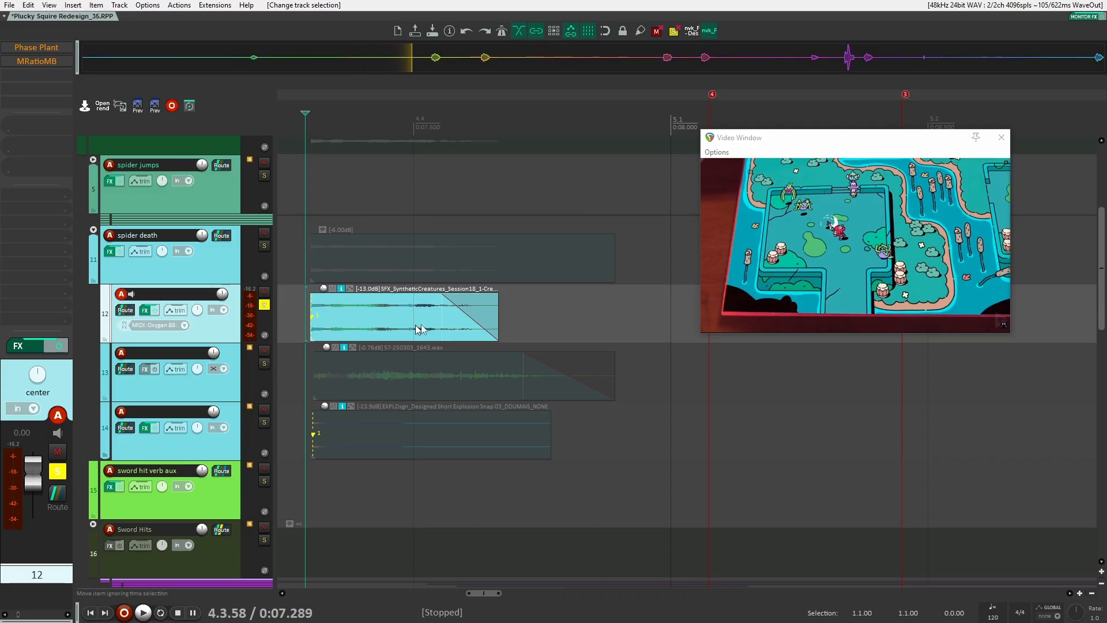
# Toggle the MRatioMB effect on the first child track and play the clip again
pyautogui.click(37, 61)
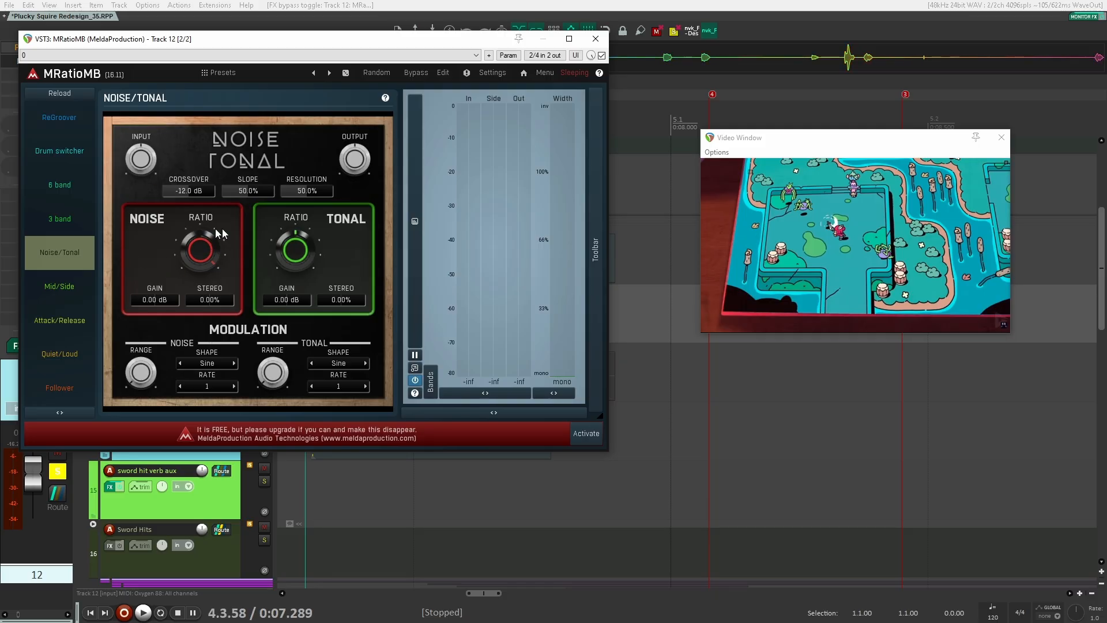
pyautogui.moveTo(361, 43); pyautogui.dragTo(588, 622)
pyautogui.press('space')
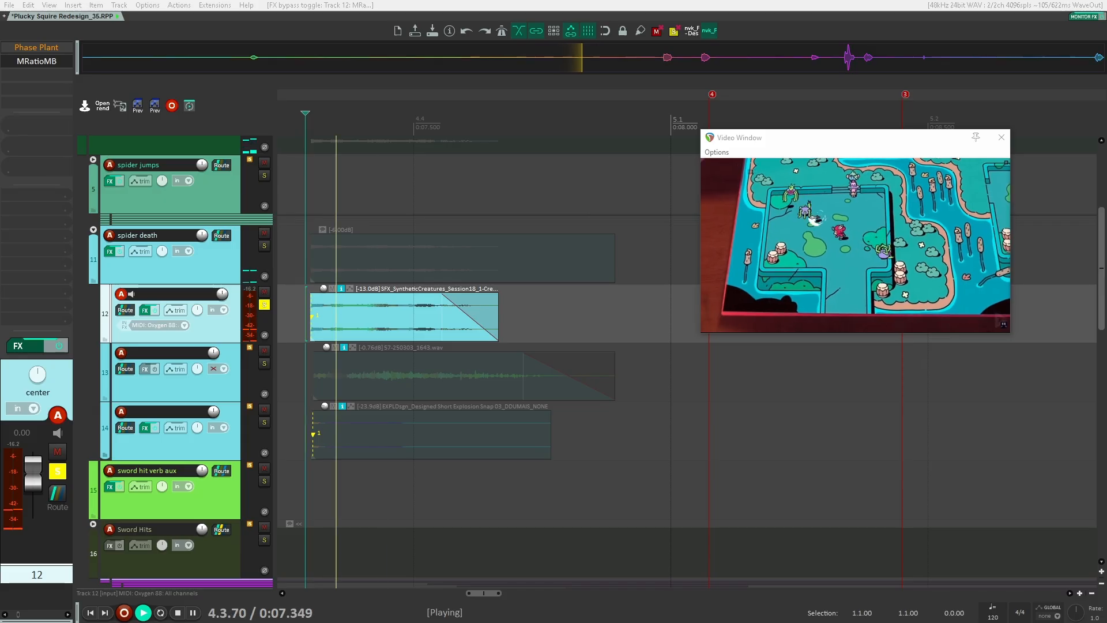
pyautogui.press('space')
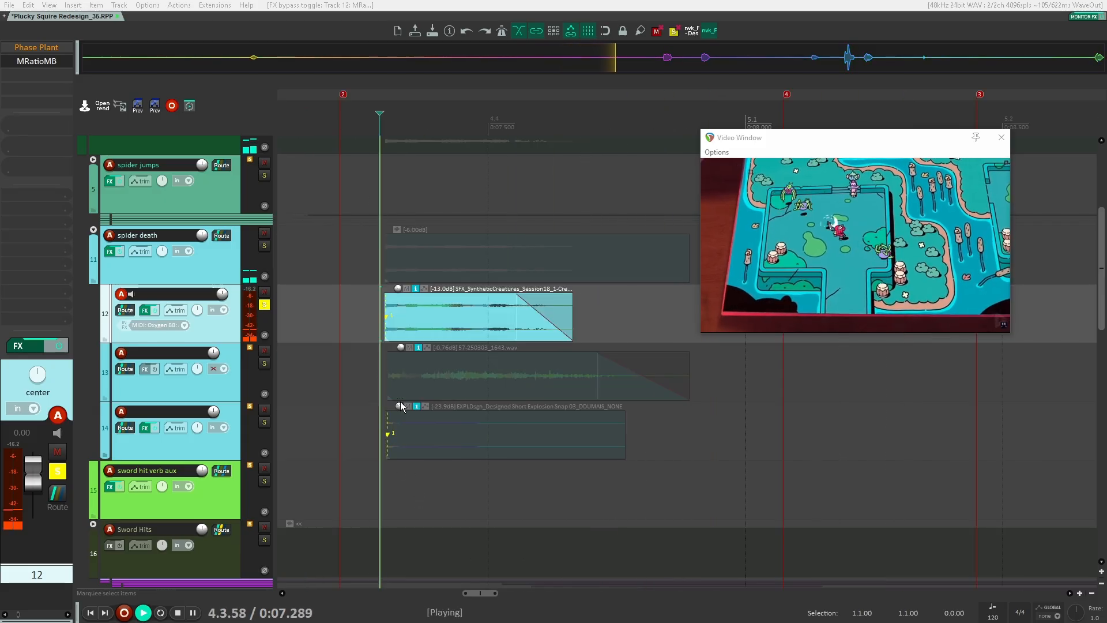
pyautogui.press('space')
# Solo the fourth spider death child track instead and play it several times
pyautogui.click(264, 304)
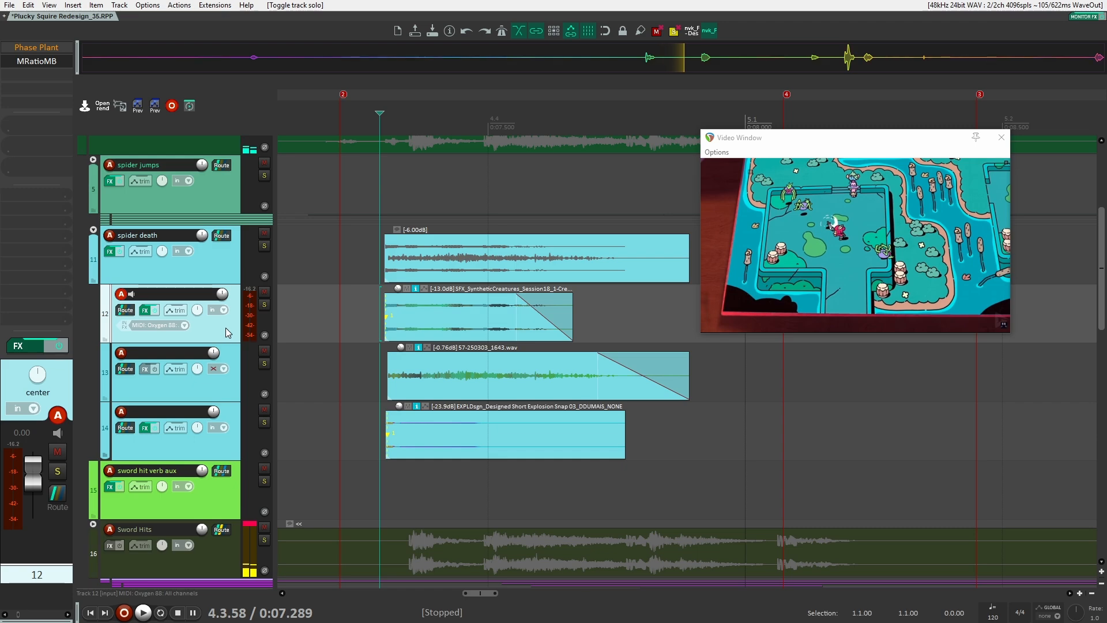
pyautogui.click(229, 456)
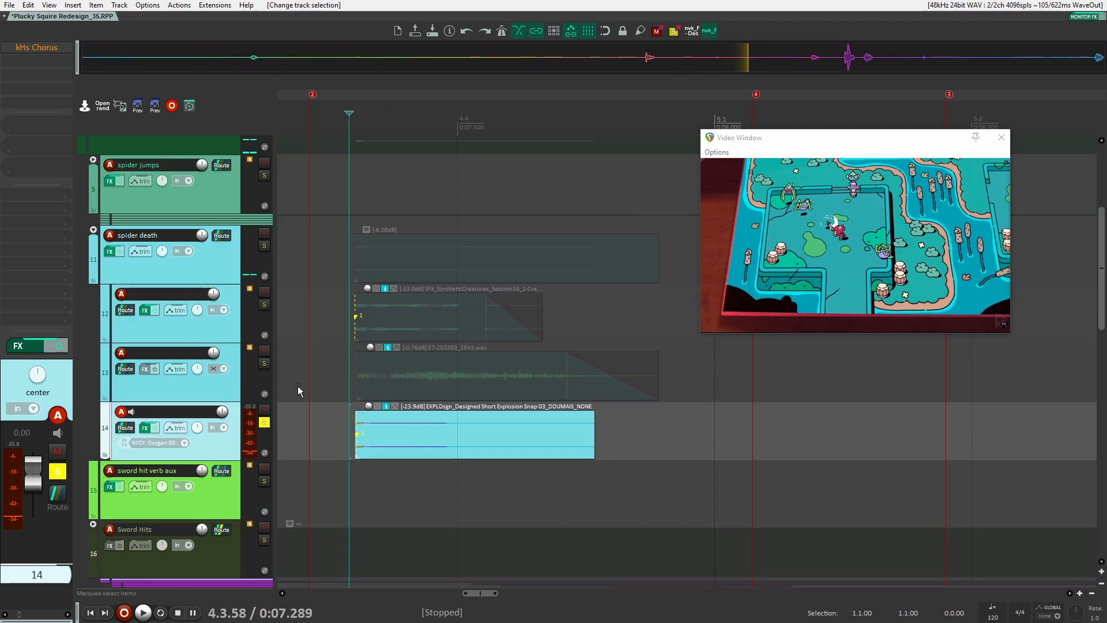
pyautogui.click(321, 435)
pyautogui.press('space')
pyautogui.press('space')
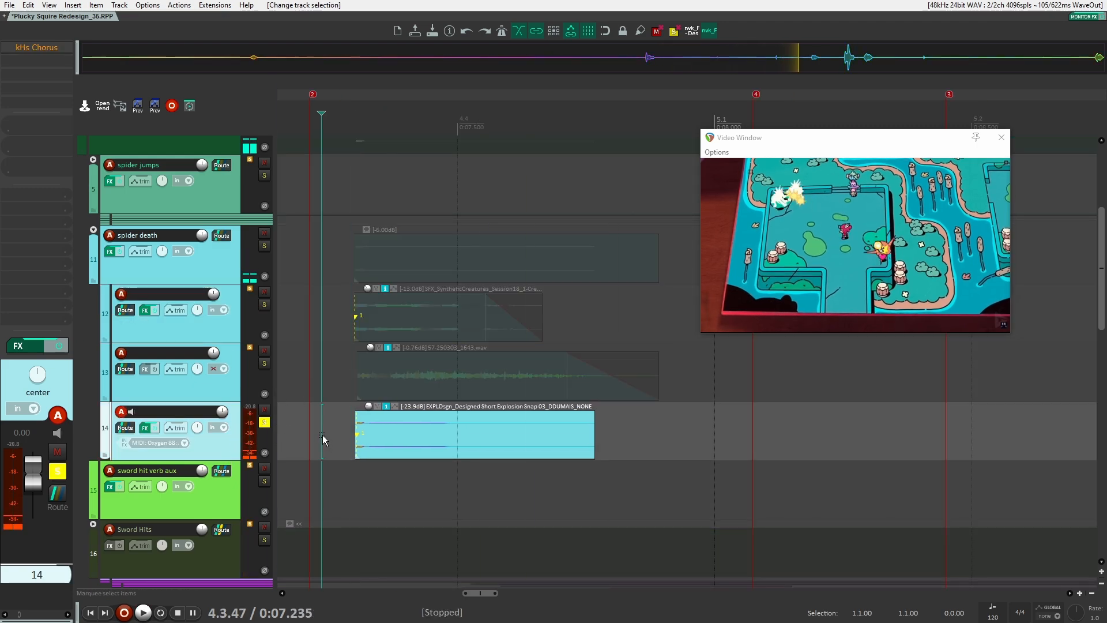
pyautogui.press('space')
pyautogui.press('space')
pyautogui.press('space')
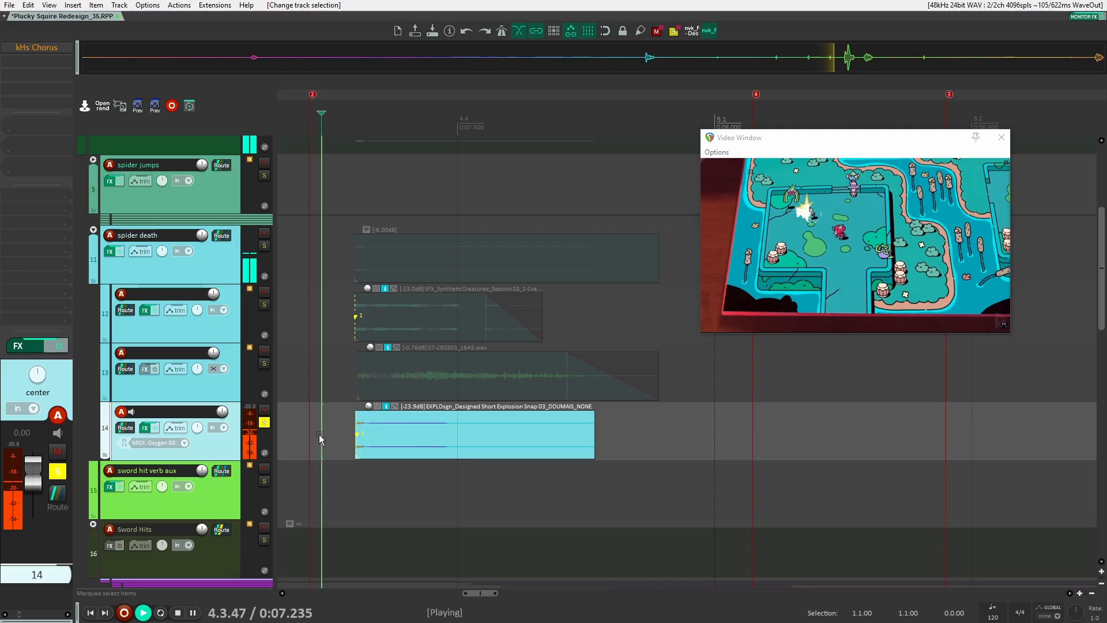
pyautogui.press('space')
# Unsolo the child track, solo the spider death folder again and play the death sound
pyautogui.hscroll(-2, 433, 433)
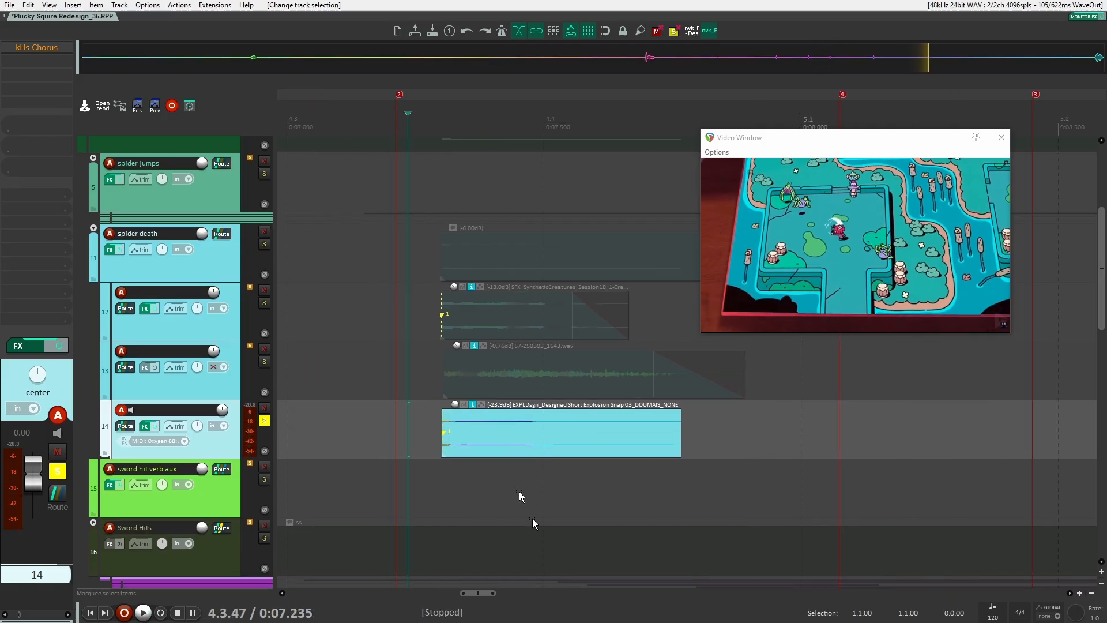
pyautogui.click(250, 319)
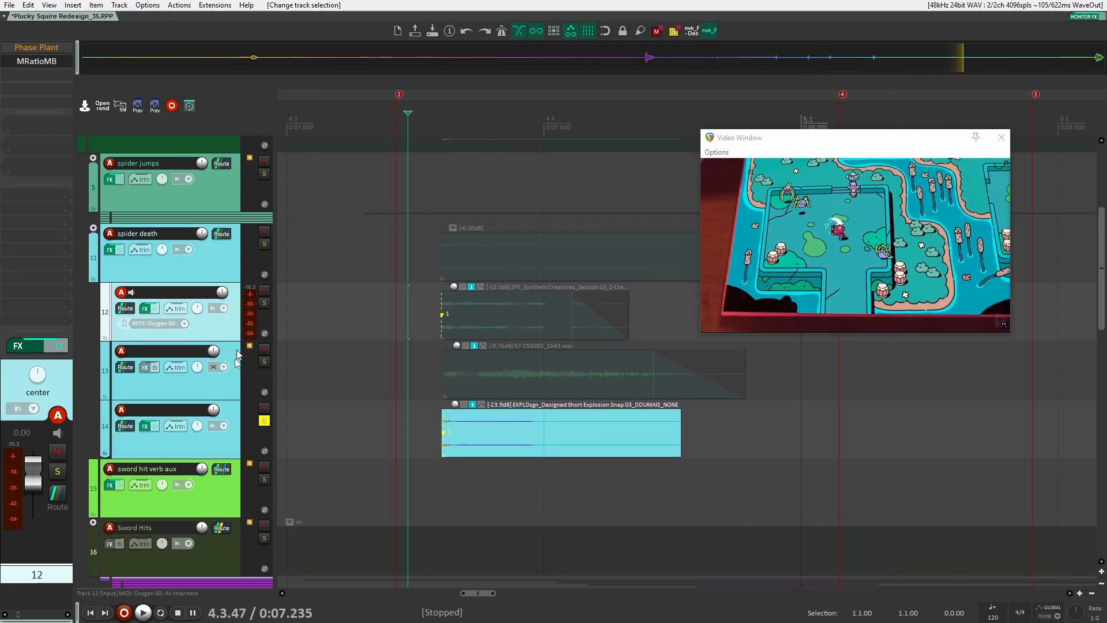
pyautogui.click(264, 420)
pyautogui.click(216, 272)
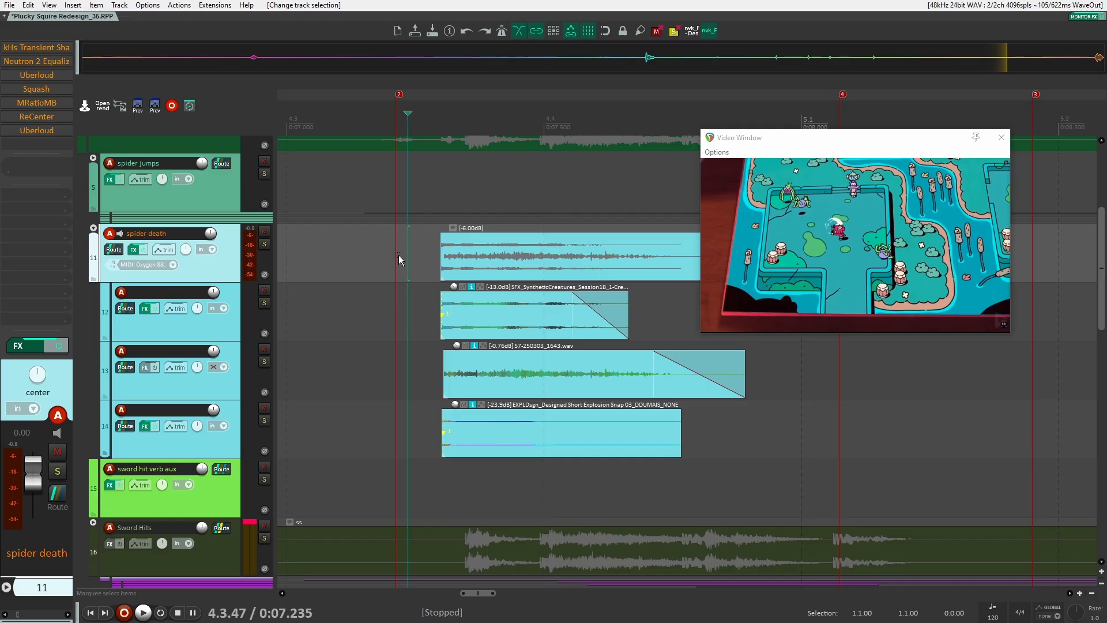
pyautogui.scroll(-5, 400, 256)
pyautogui.press('F6')
pyautogui.press('space')
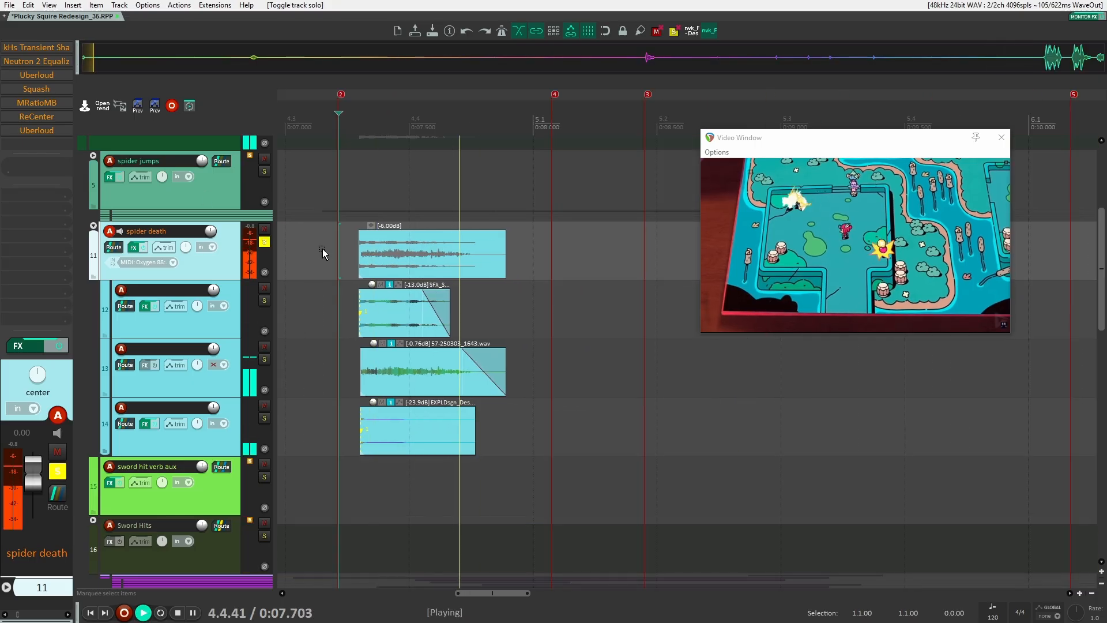
# Re-enable and open the kHs Transient Shaper, Neutron 2 Equalizer, Uberloud and Squash effects on spider death during playback
pyautogui.click(56, 48)
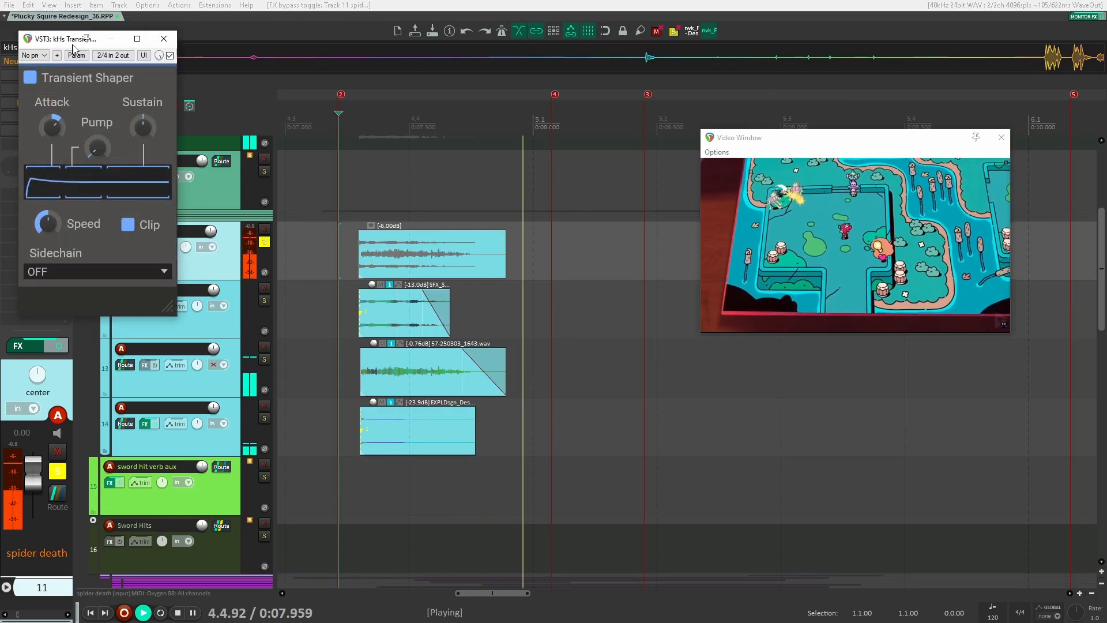
pyautogui.press('space')
pyautogui.moveTo(70, 43); pyautogui.dragTo(233, 57)
pyautogui.click(49, 61)
pyautogui.press('space')
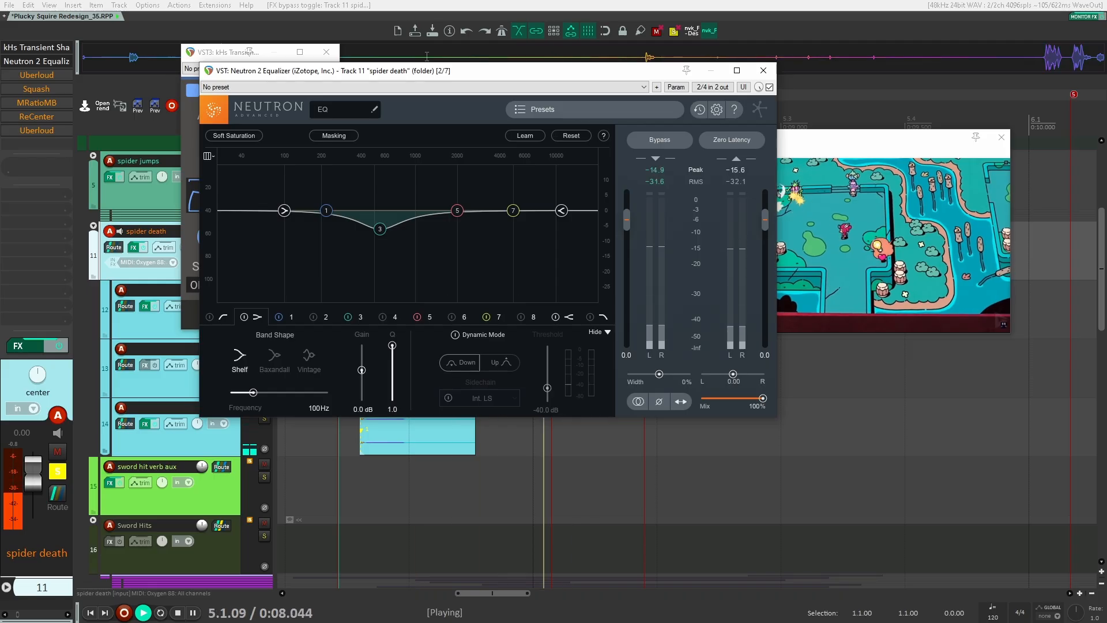
pyautogui.click(37, 75)
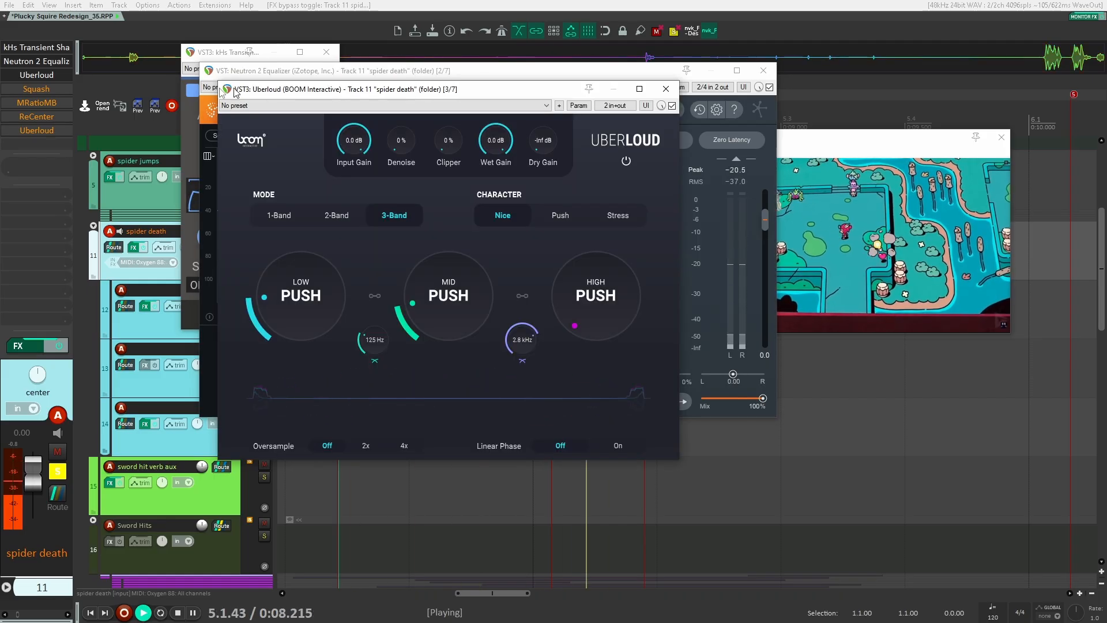
pyautogui.press('space')
pyautogui.click(36, 89)
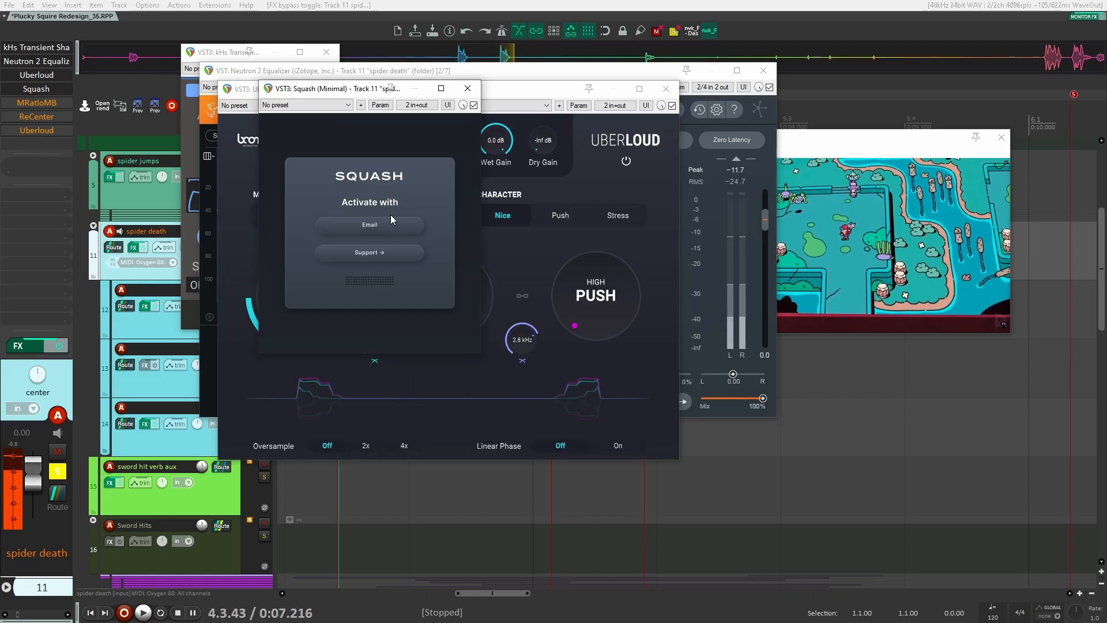
# Step through the open spider death effect windows during playback, then close all effect windows
pyautogui.click(468, 89)
pyautogui.press('space')
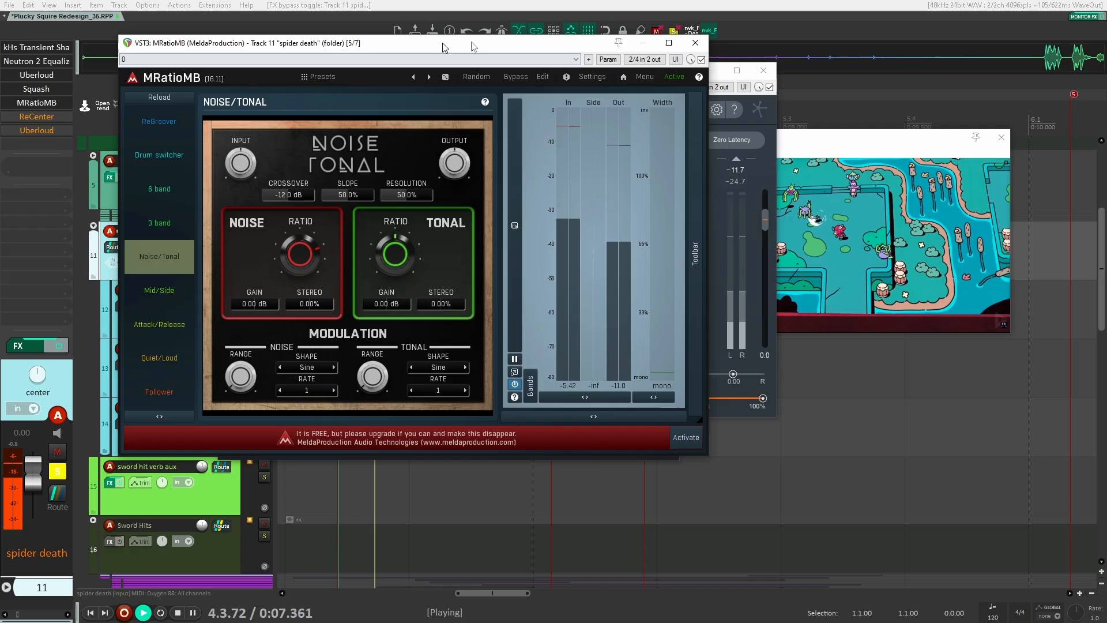
pyautogui.moveTo(444, 47); pyautogui.dragTo(454, 38)
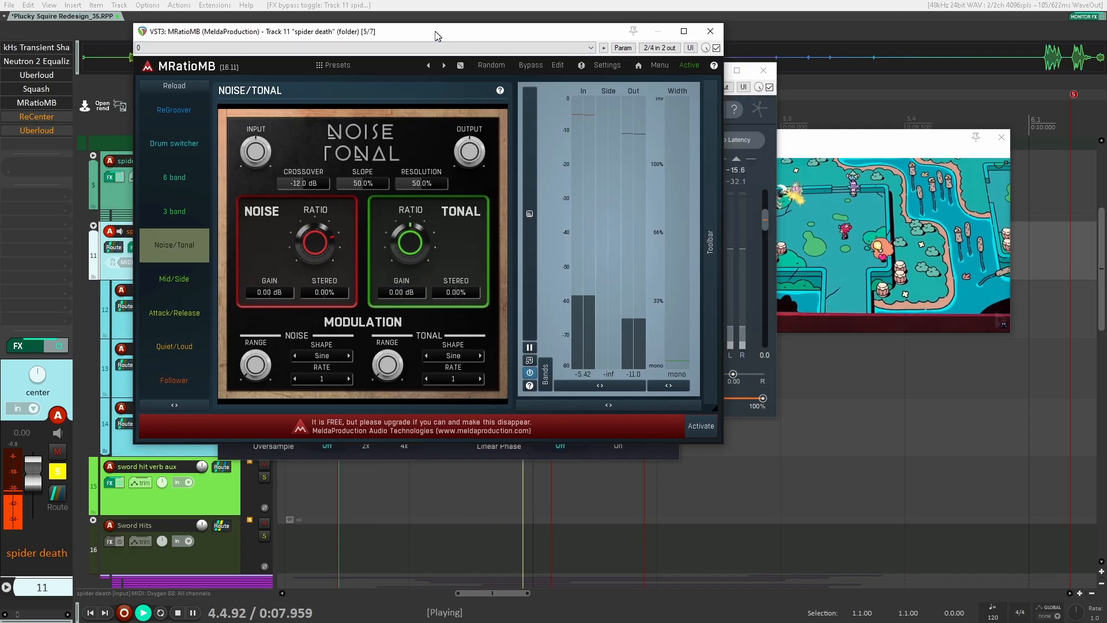
pyautogui.click(37, 117)
pyautogui.click(67, 130)
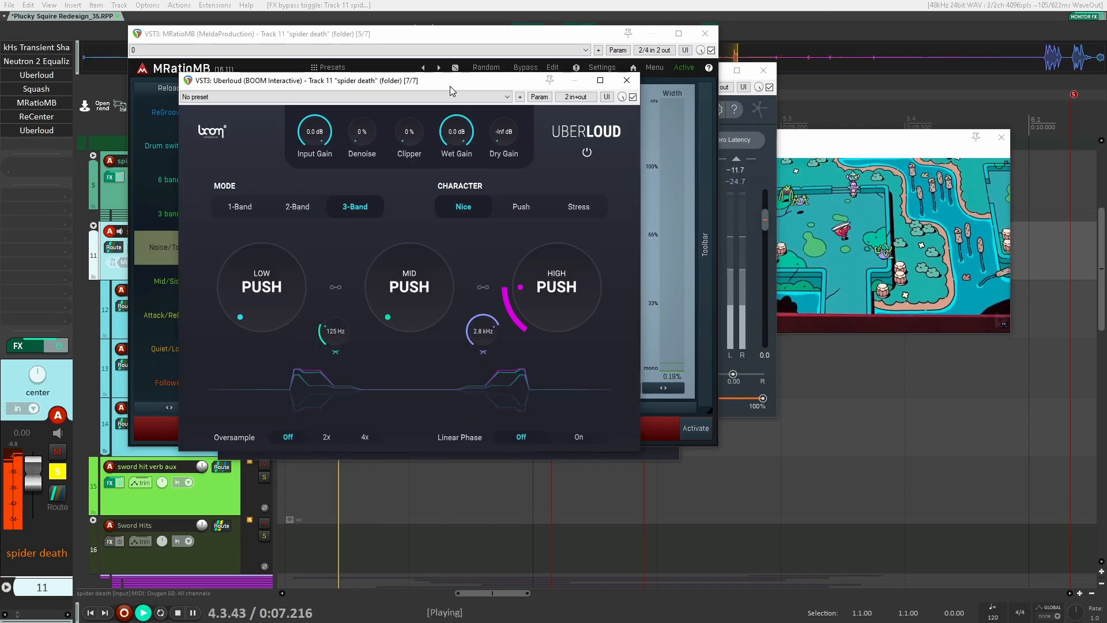
pyautogui.press('Escape')
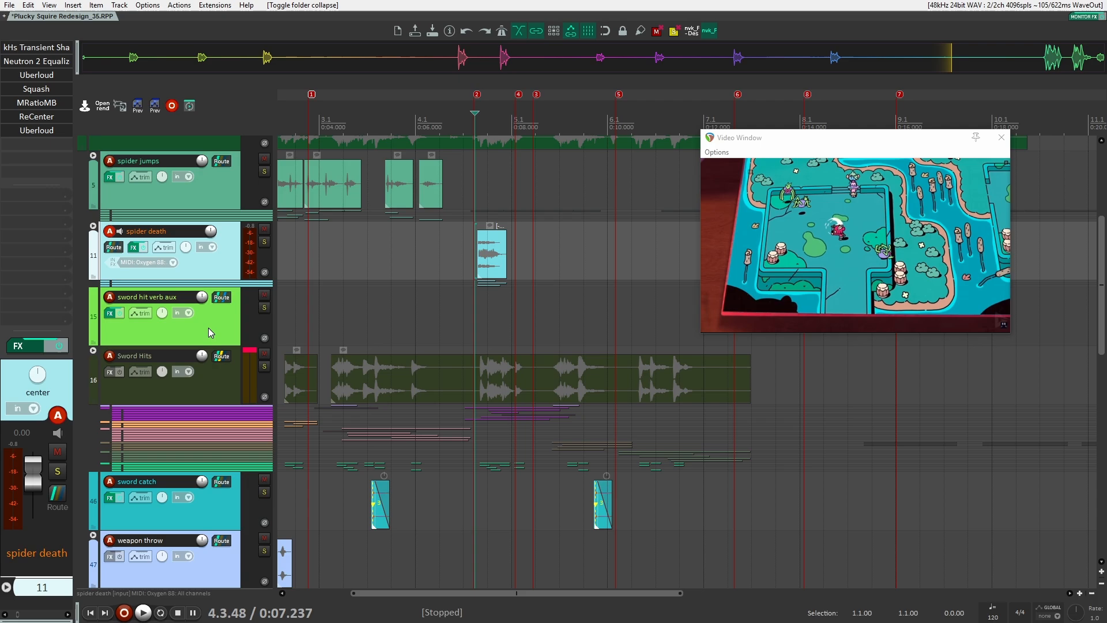
# Collapse the spider death and Sword Hits folders to reach the tracks below
pyautogui.click(209, 328)
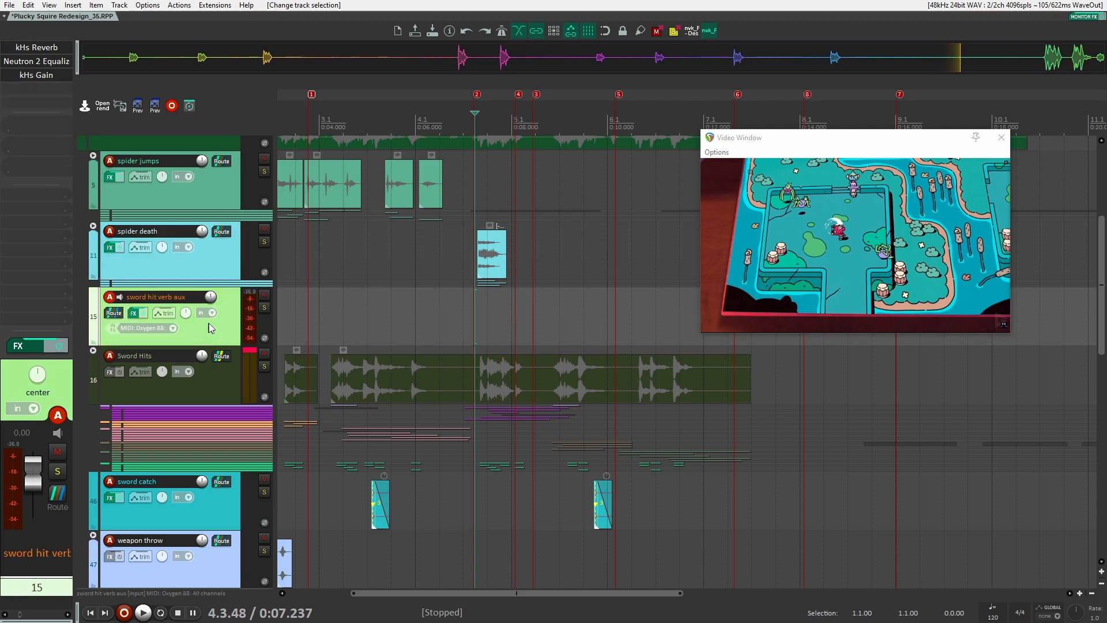
pyautogui.scroll(-2, 207, 328)
pyautogui.click(94, 350)
pyautogui.scroll(-2, 172, 346)
pyautogui.scroll(3, 329, 324)
pyautogui.scroll(2, 323, 323)
pyautogui.moveTo(294, 323); pyautogui.dragTo(600, 316)
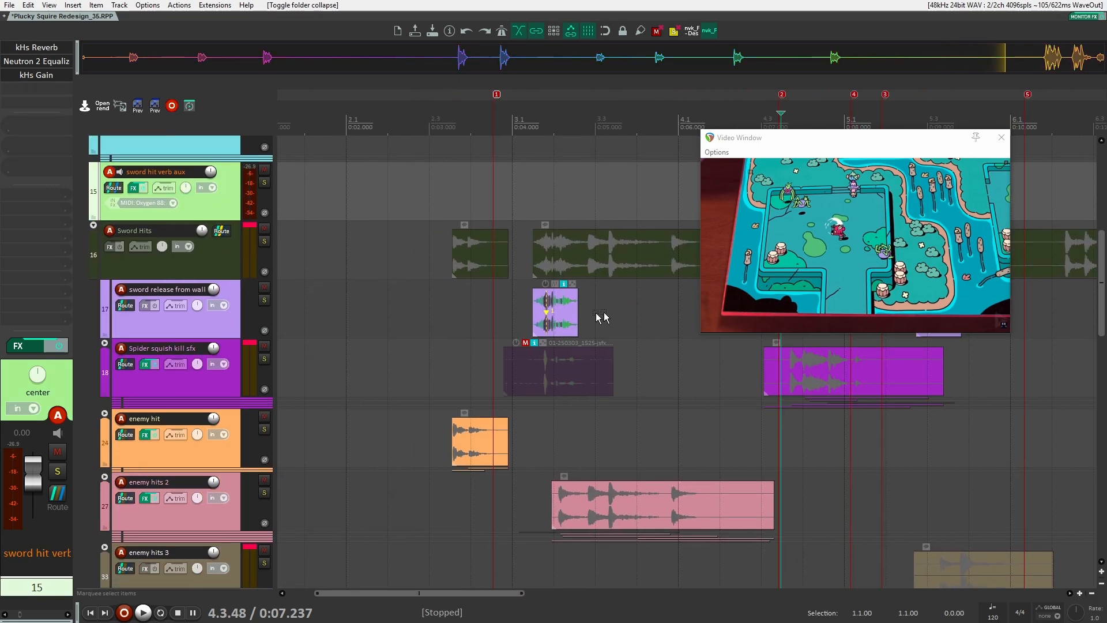
pyautogui.scroll(-1, 536, 328)
pyautogui.scroll(2, 534, 327)
pyautogui.scroll(-6, 539, 326)
pyautogui.scroll(-2, 536, 350)
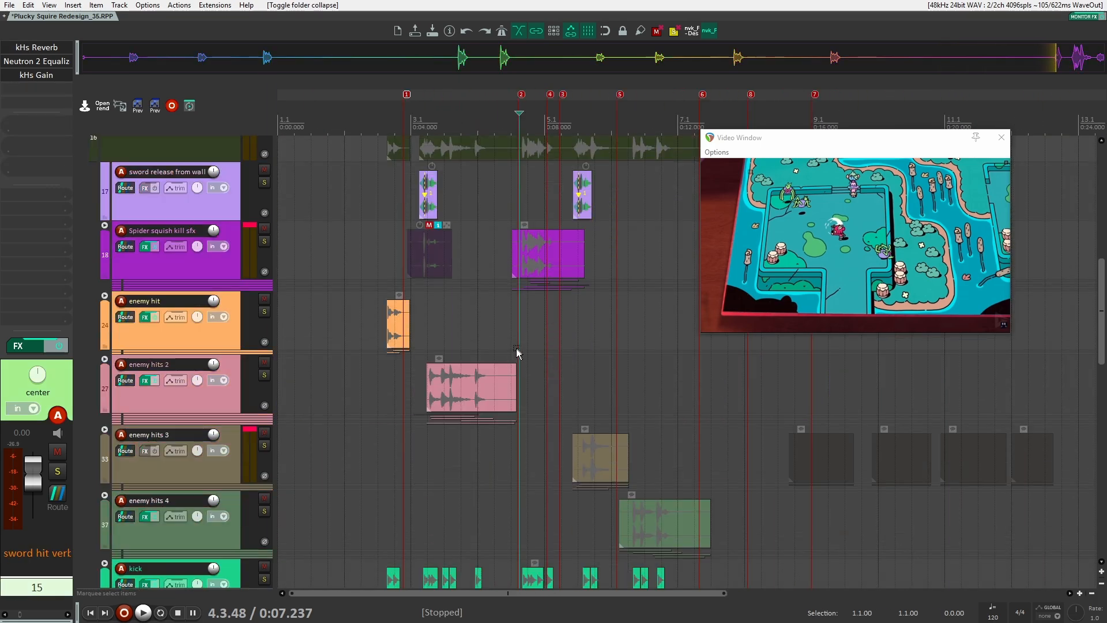
# Solo the sword release from wall track and play it
pyautogui.scroll(3, 496, 356)
pyautogui.scroll(5, 444, 360)
pyautogui.click(376, 369)
pyautogui.press('F6')
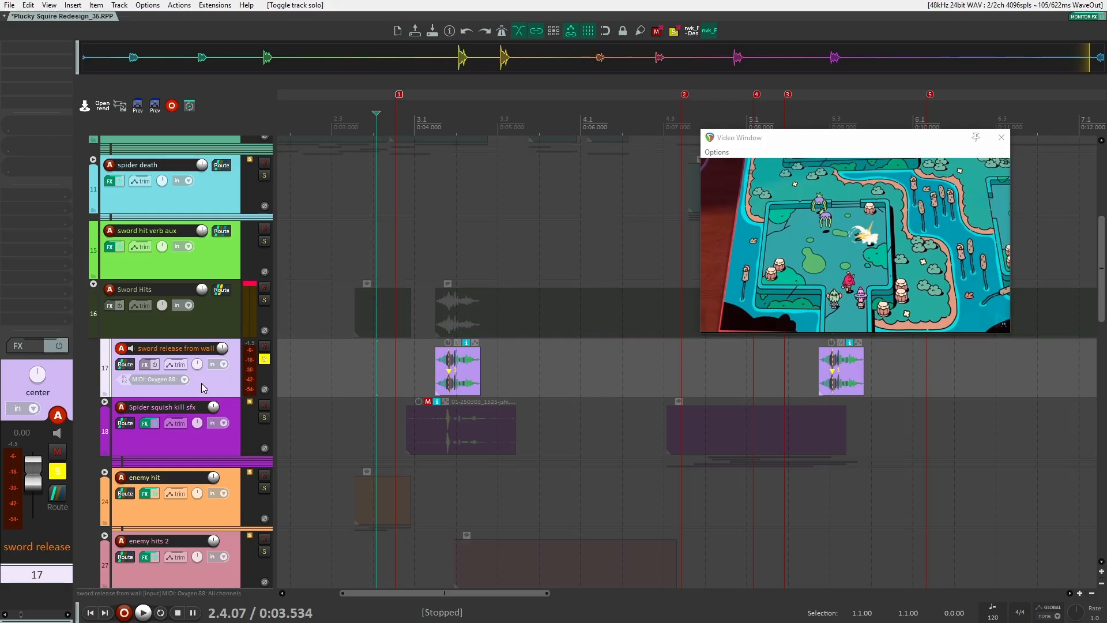
pyautogui.click(420, 369)
pyautogui.press('space')
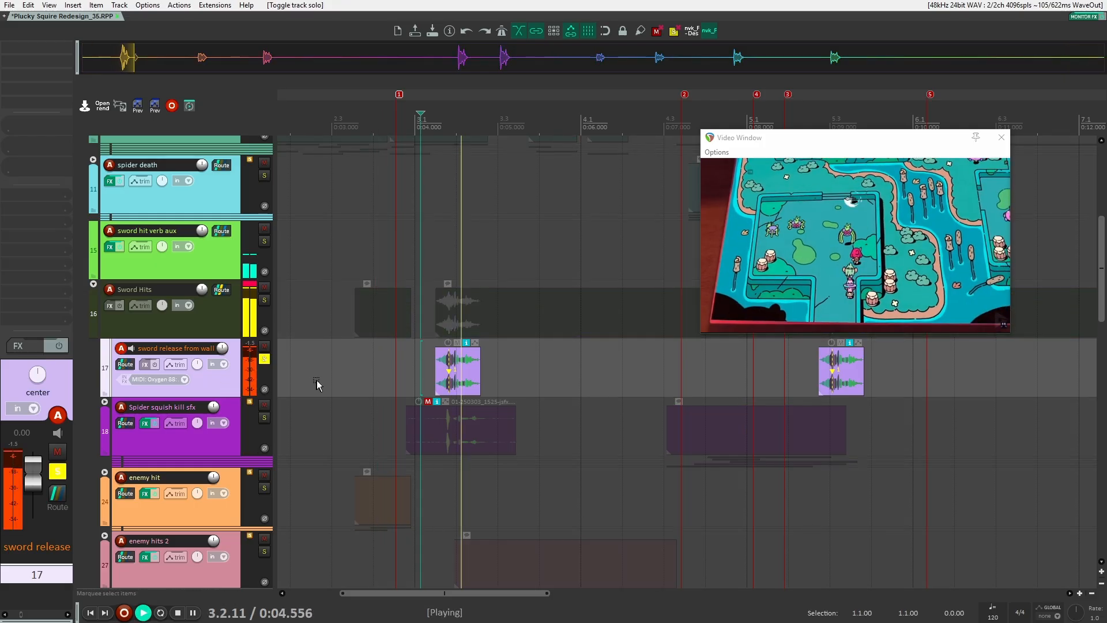
pyautogui.press('space')
pyautogui.press('space')
# Play both sword release from wall clips several times from different positions
pyautogui.press('space')
pyautogui.moveTo(402, 371); pyautogui.dragTo(339, 370)
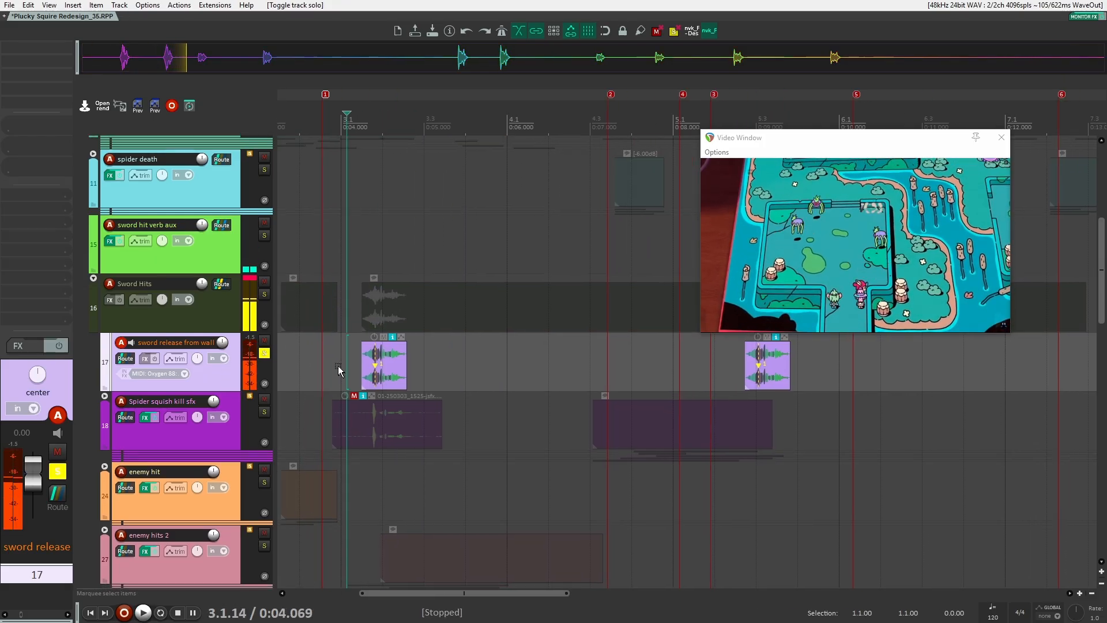
pyautogui.click(355, 365)
pyautogui.press('space')
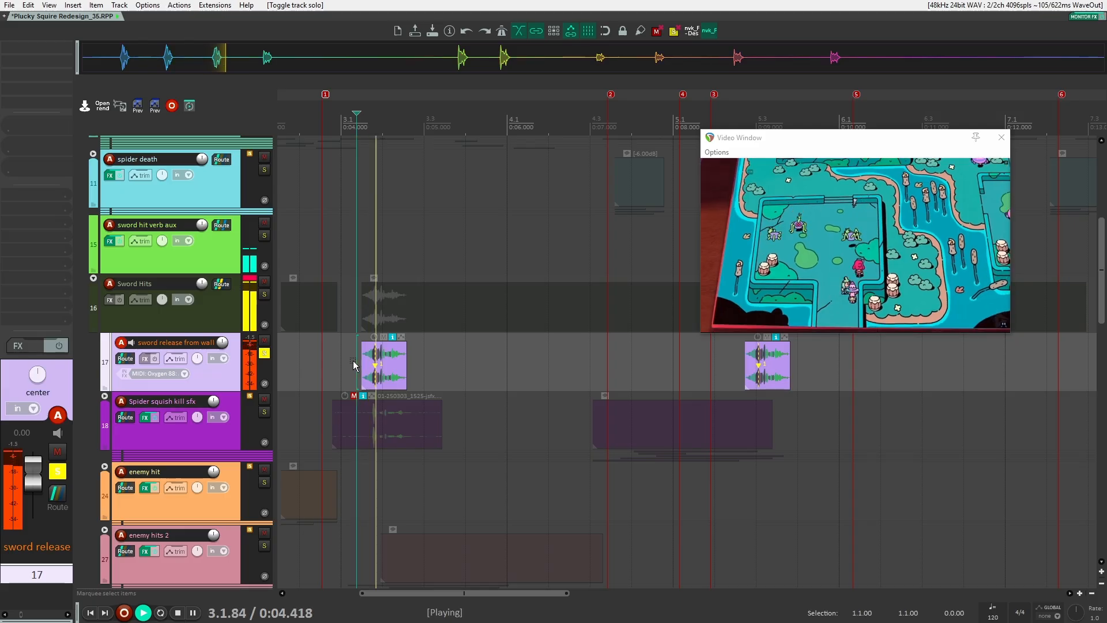
pyautogui.press('space')
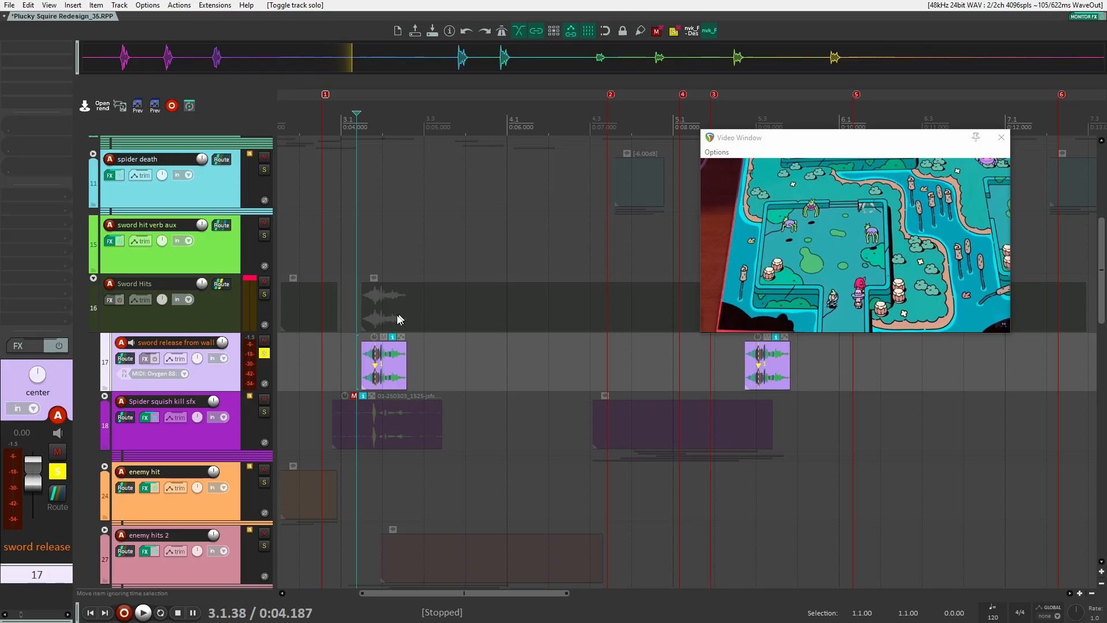
pyautogui.press('space')
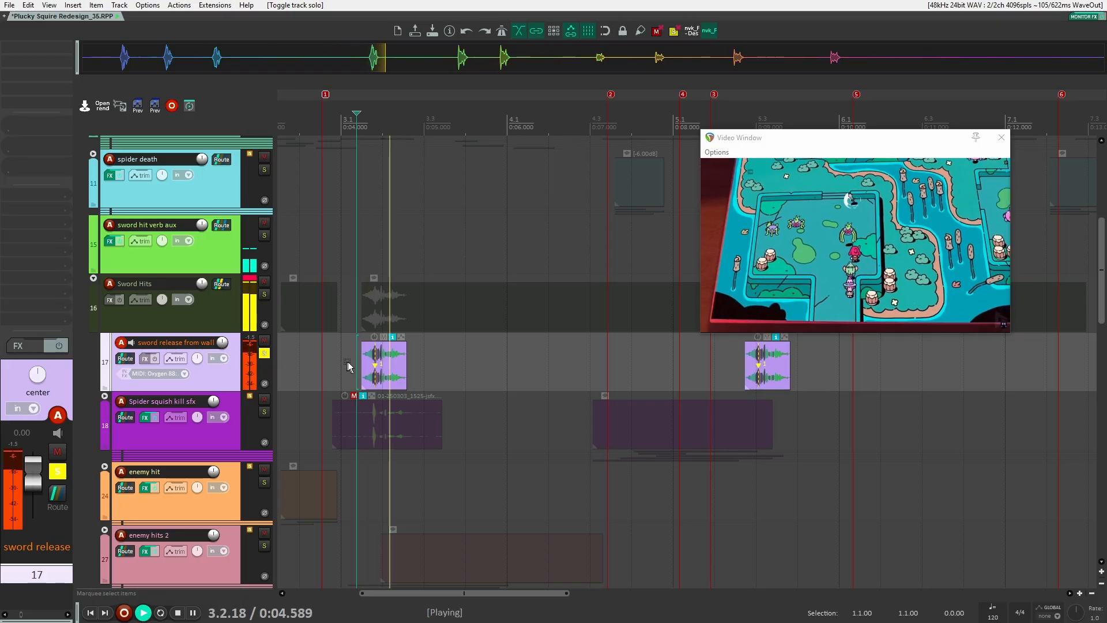
pyautogui.press('space')
pyautogui.click(752, 369)
pyautogui.press('space')
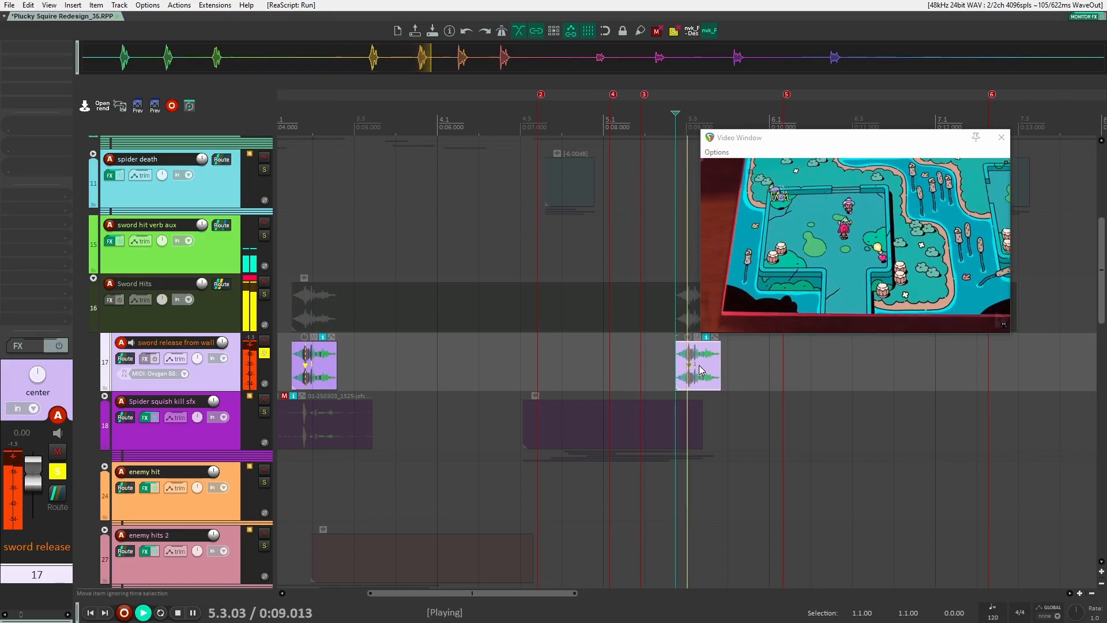
pyautogui.press('space')
# Zoom in and examine the sword release from wall clips against the video
pyautogui.click(426, 375)
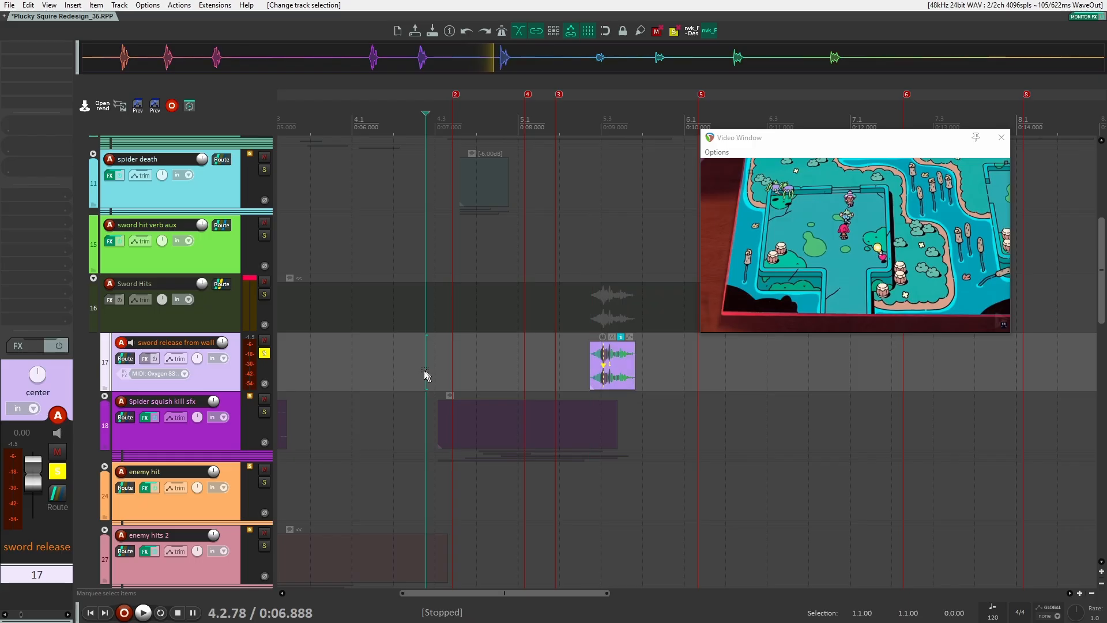
pyautogui.hotkey('ctrl', 'Left')
pyautogui.scroll(6, 422, 372)
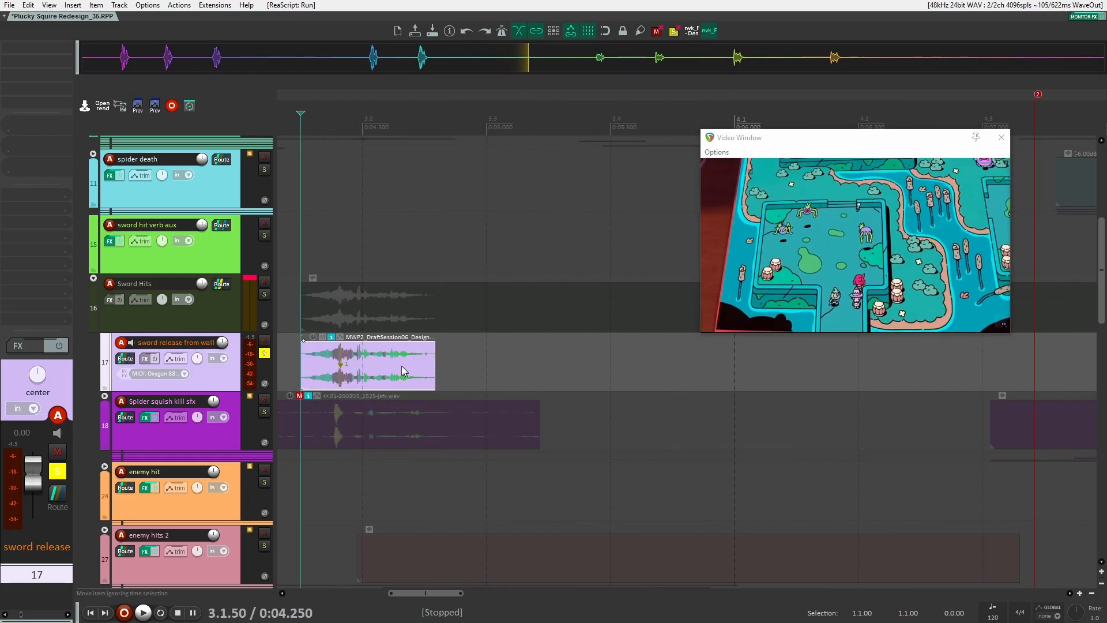
pyautogui.scroll(-2, 402, 370)
pyautogui.scroll(-7, 402, 369)
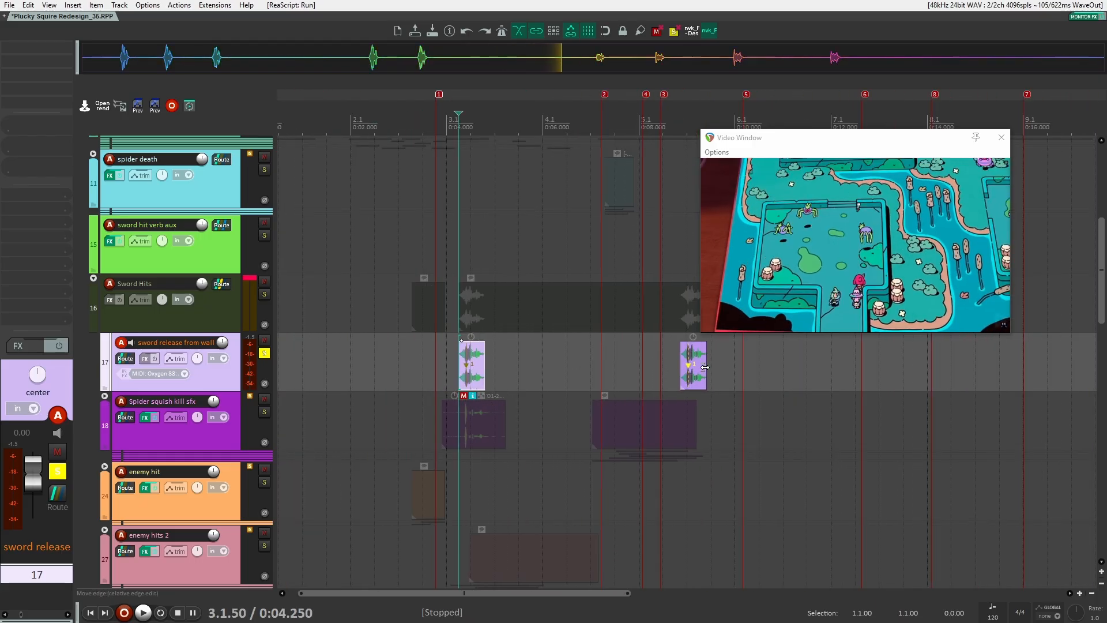
pyautogui.moveTo(809, 367); pyautogui.dragTo(369, 372)
pyautogui.click(391, 362)
pyautogui.scroll(3, 434, 360)
pyautogui.moveTo(434, 361); pyautogui.dragTo(1015, 354)
pyautogui.scroll(-1, 1032, 353)
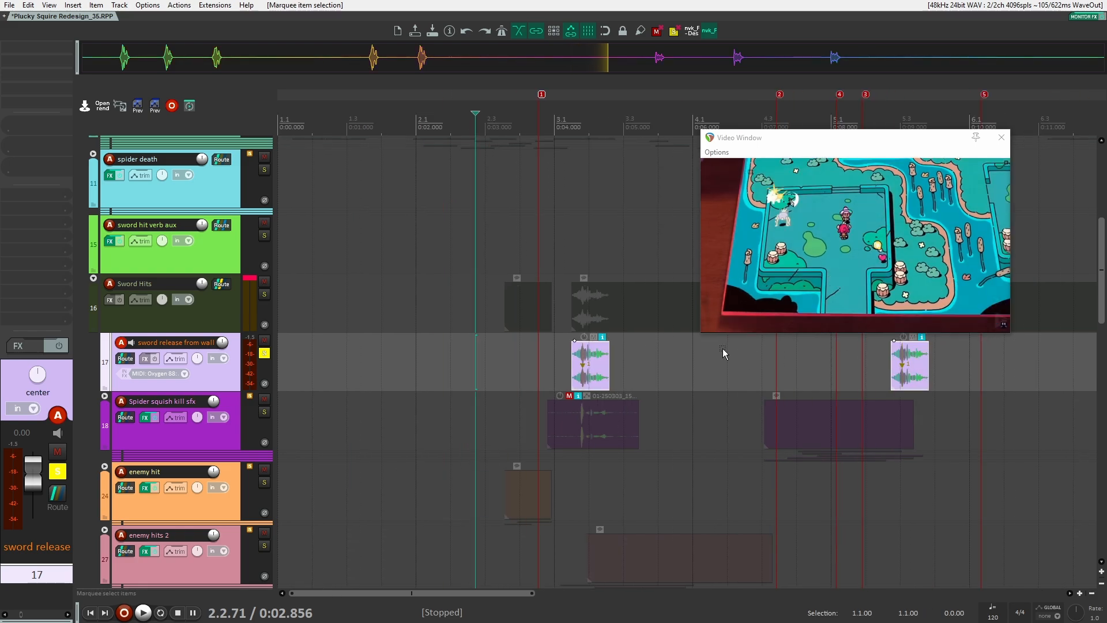
pyautogui.moveTo(781, 364); pyautogui.dragTo(684, 362)
pyautogui.scroll(2, 674, 360)
pyautogui.scroll(-3, 674, 359)
pyautogui.moveTo(899, 354); pyautogui.dragTo(463, 359)
pyautogui.click(463, 360)
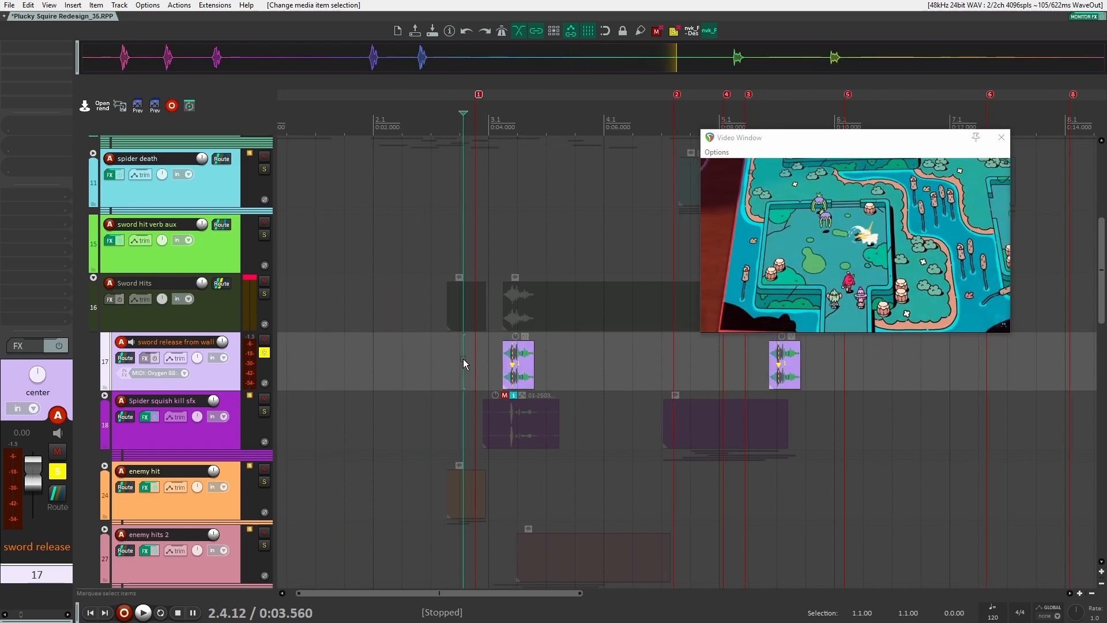
pyautogui.moveTo(455, 363); pyautogui.dragTo(836, 366)
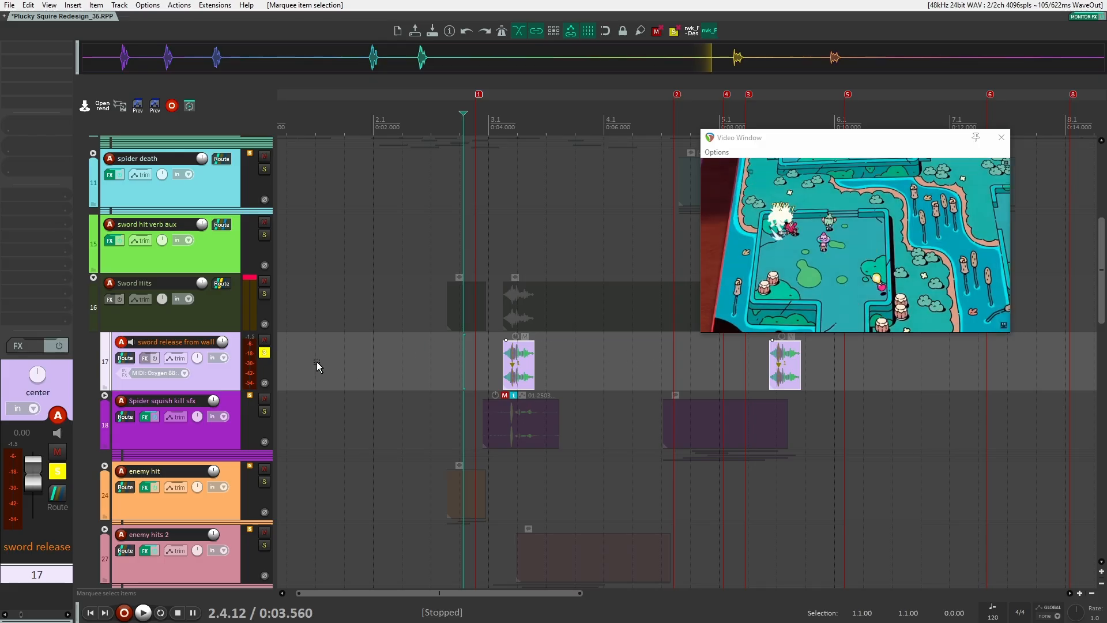
# Expand the Spider squish kill sfx folder and play the squish sound several times
pyautogui.click(104, 395)
pyautogui.scroll(-2, 212, 402)
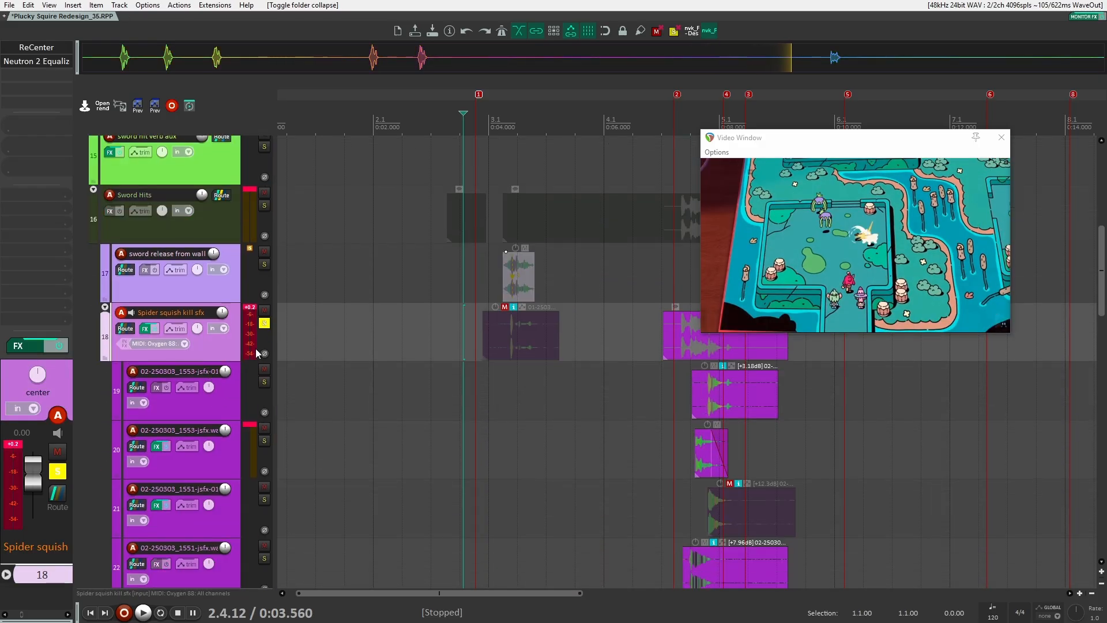
pyautogui.scroll(-2, 575, 359)
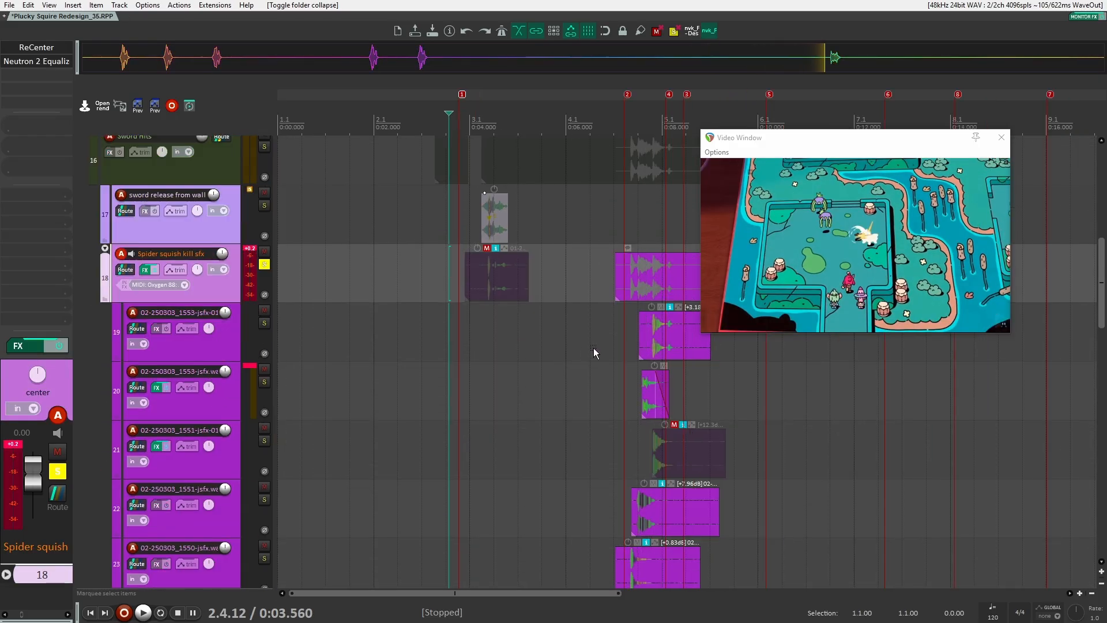
pyautogui.scroll(-1, 595, 353)
pyautogui.click(455, 273)
pyautogui.hotkey('ctrl', 'Right')
pyautogui.press('space')
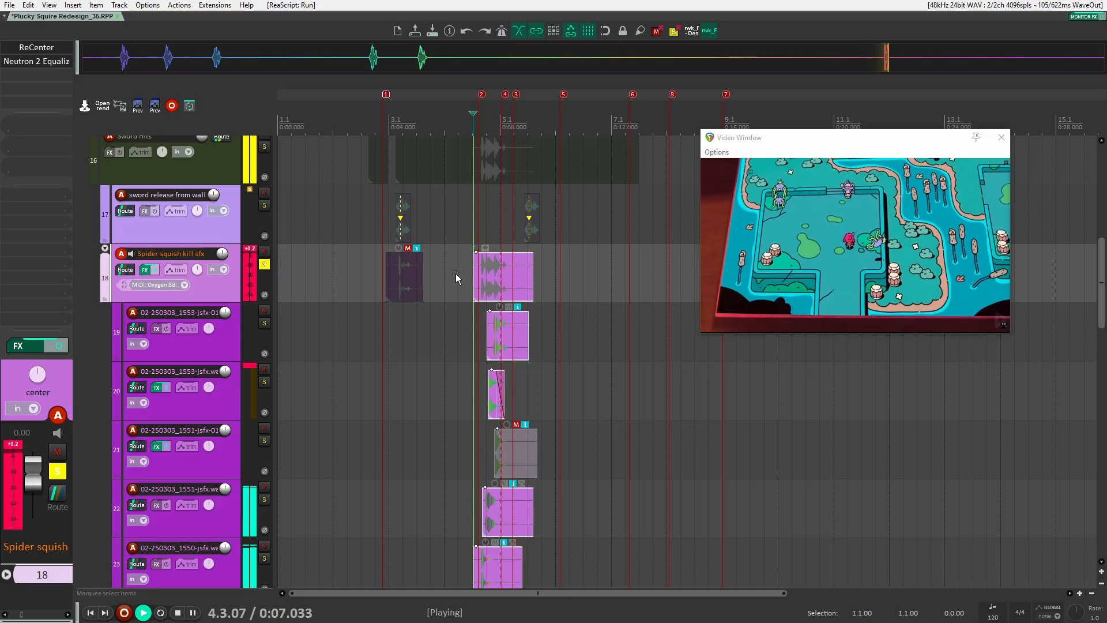
pyautogui.press('space')
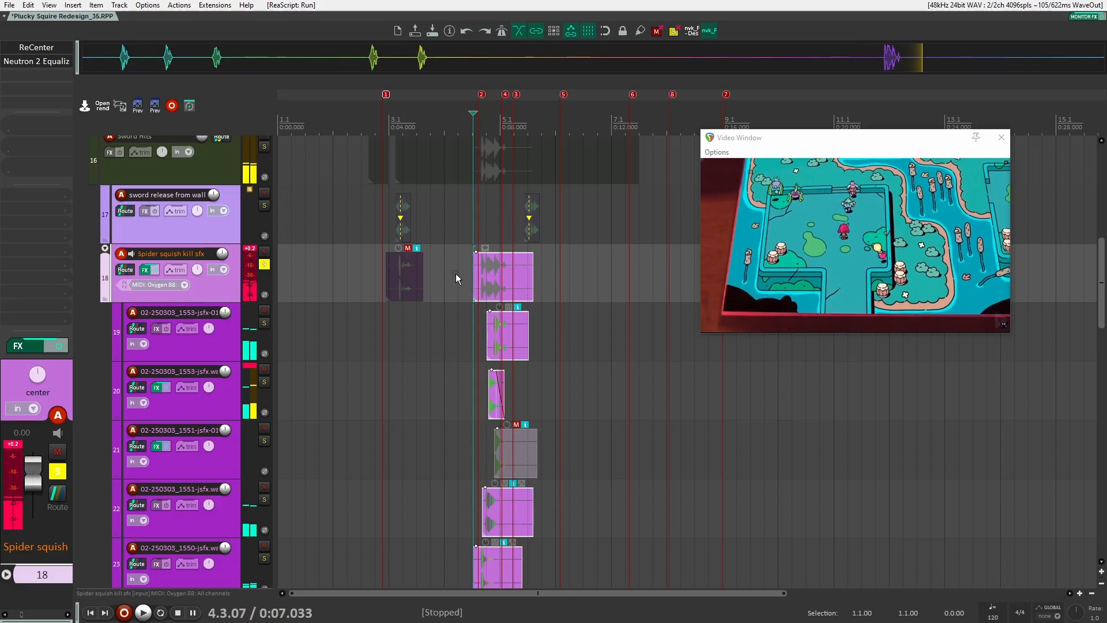
pyautogui.press('space')
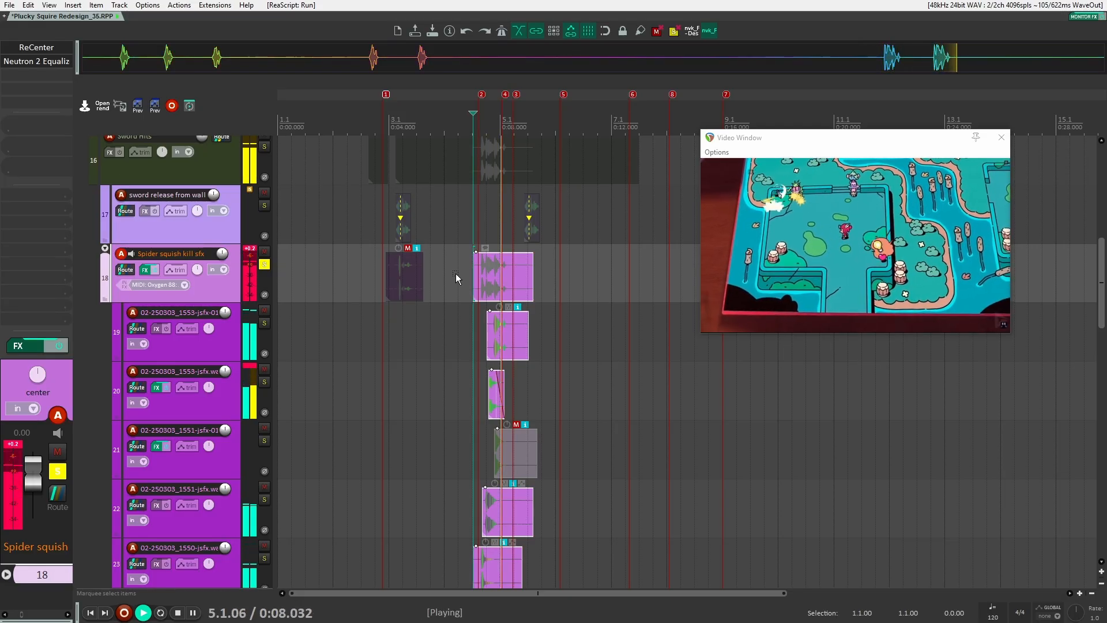
pyautogui.press('space')
# Select the first Spider squish child track and play its clip several times
pyautogui.scroll(5, 455, 273)
pyautogui.scroll(-4, 566, 395)
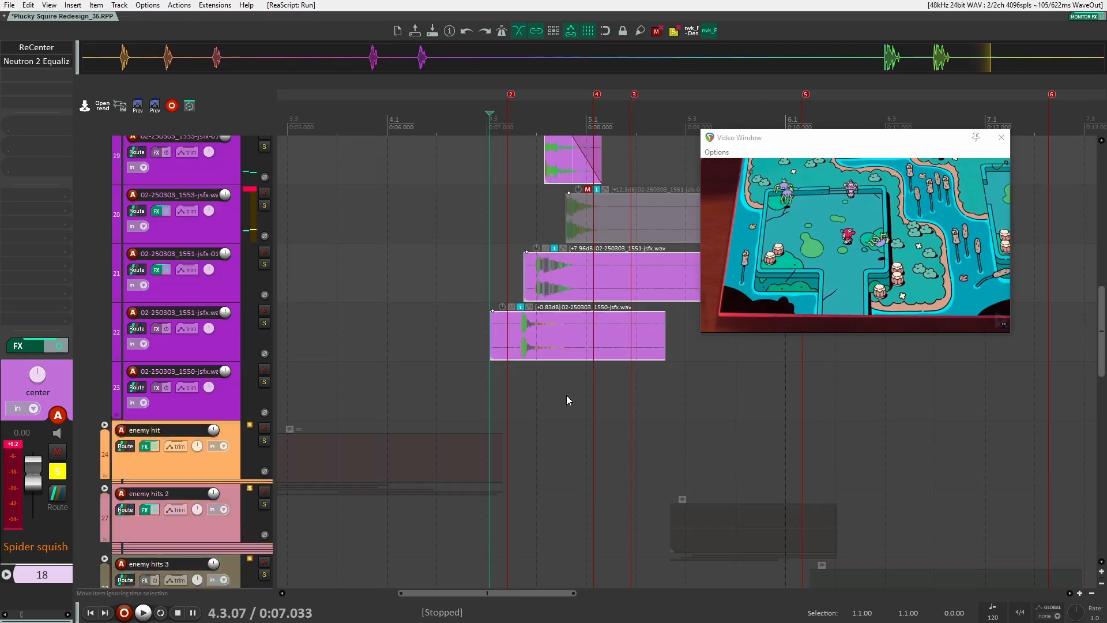
pyautogui.scroll(5, 573, 400)
pyautogui.scroll(-3, 521, 421)
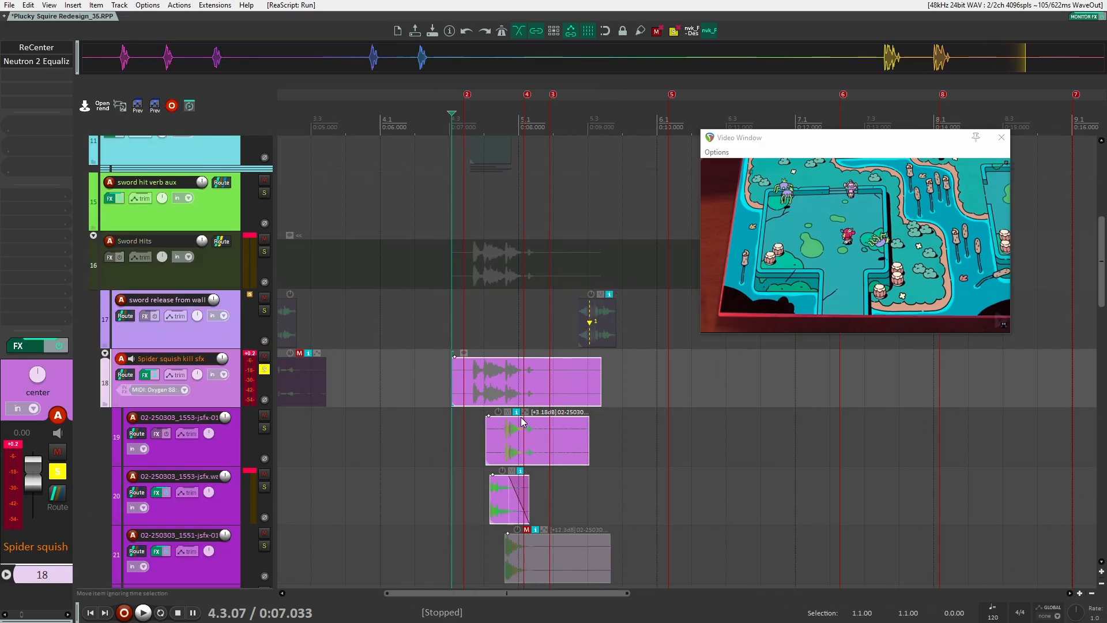
pyautogui.scroll(2, 453, 387)
pyautogui.moveTo(471, 410); pyautogui.dragTo(401, 397)
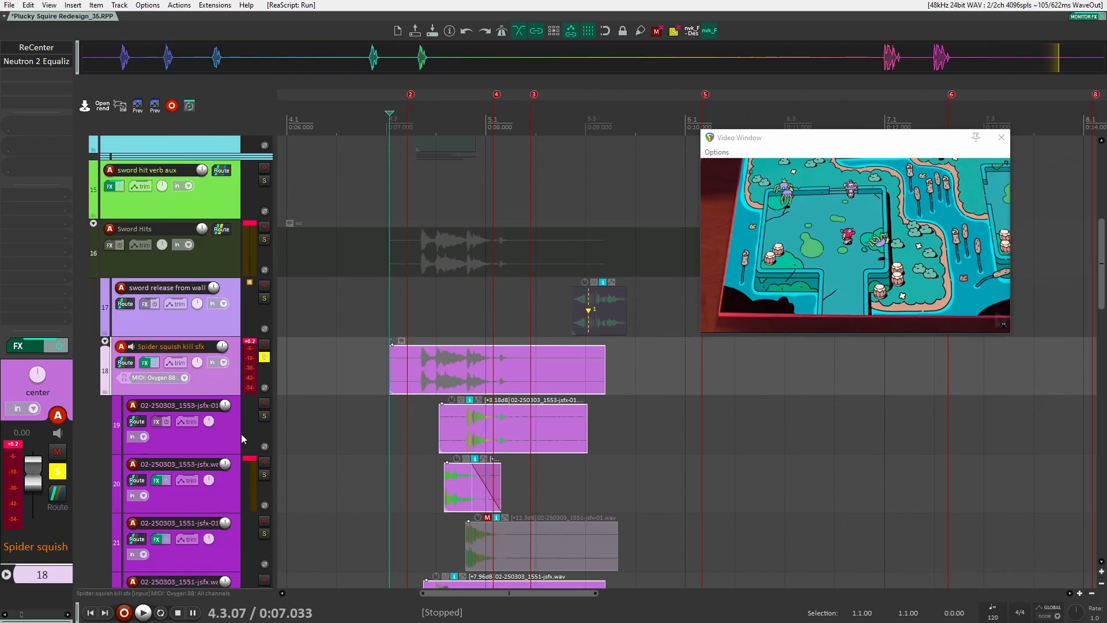
pyautogui.click(249, 427)
pyautogui.scroll(-2, 254, 421)
pyautogui.click(231, 383)
pyautogui.click(226, 447)
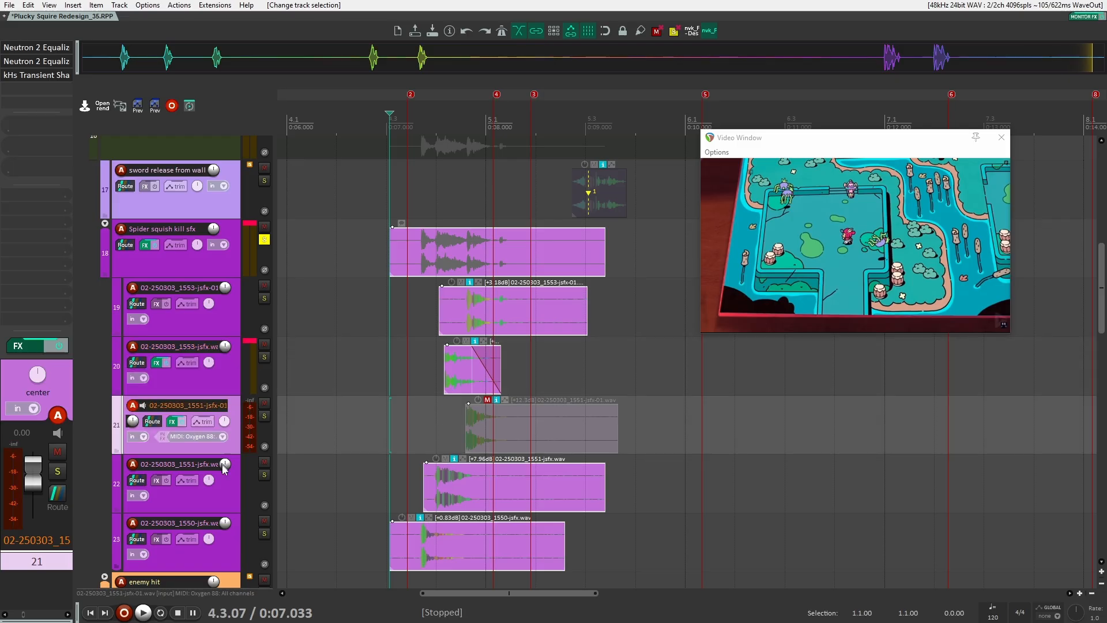
pyautogui.click(225, 470)
pyautogui.click(229, 549)
pyautogui.click(225, 330)
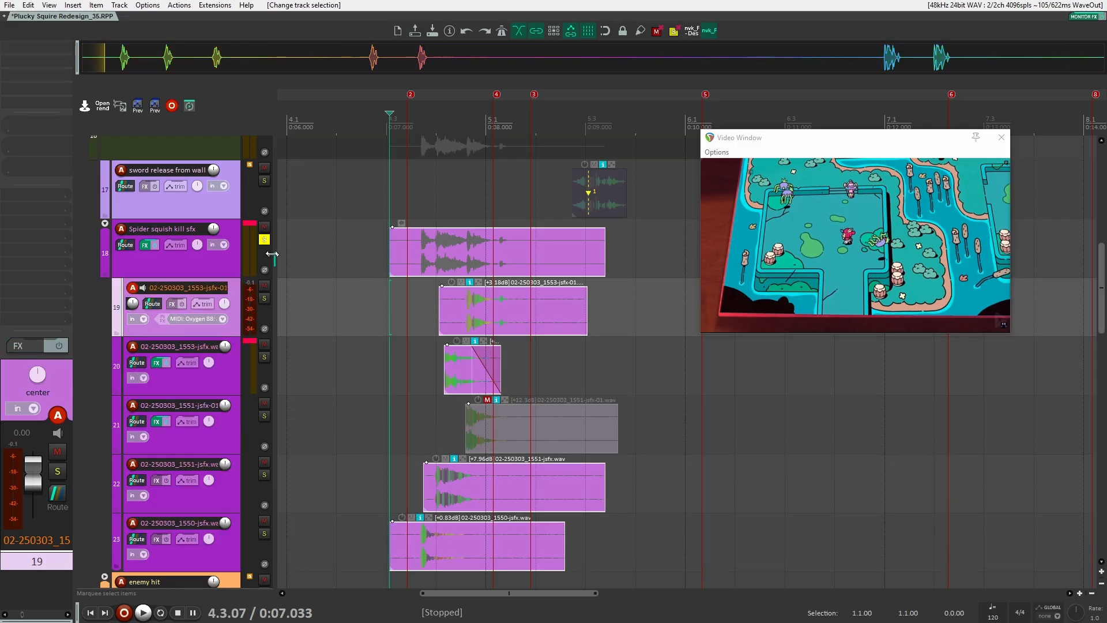
pyautogui.moveTo(416, 305); pyautogui.dragTo(342, 328)
pyautogui.scroll(3, 343, 321)
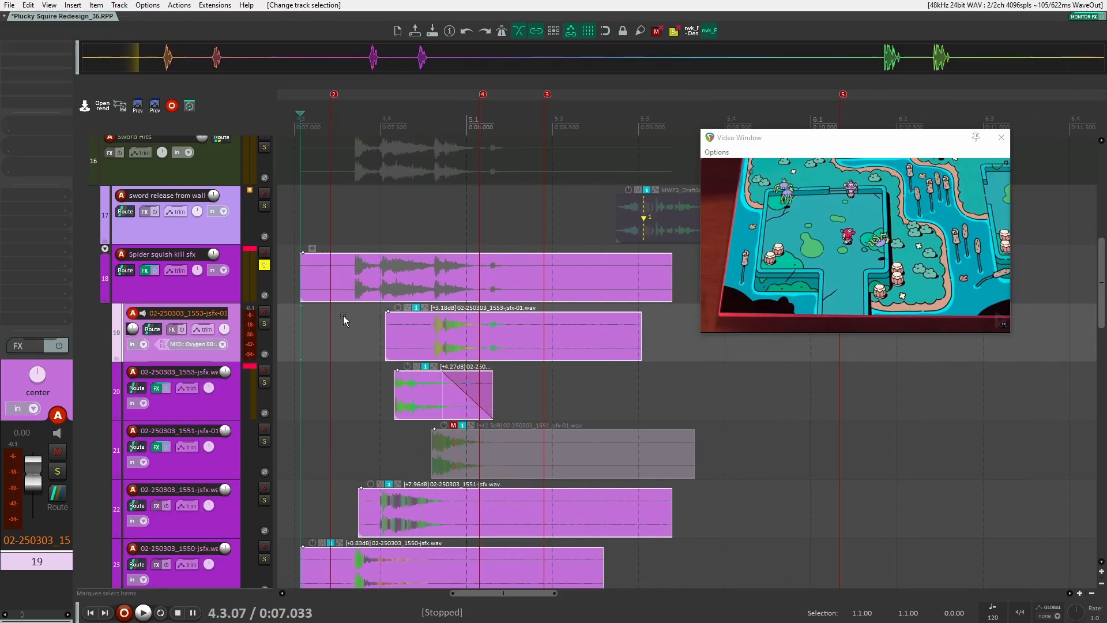
pyautogui.click(346, 319)
pyautogui.press('space')
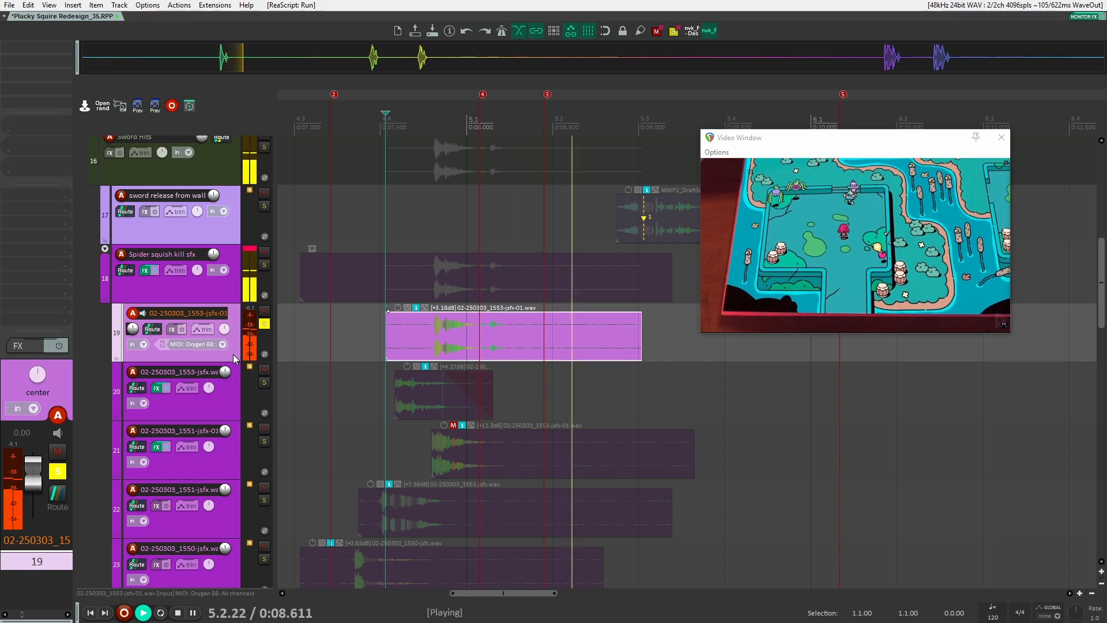
pyautogui.press('space')
pyautogui.press('space')
pyautogui.press('space')
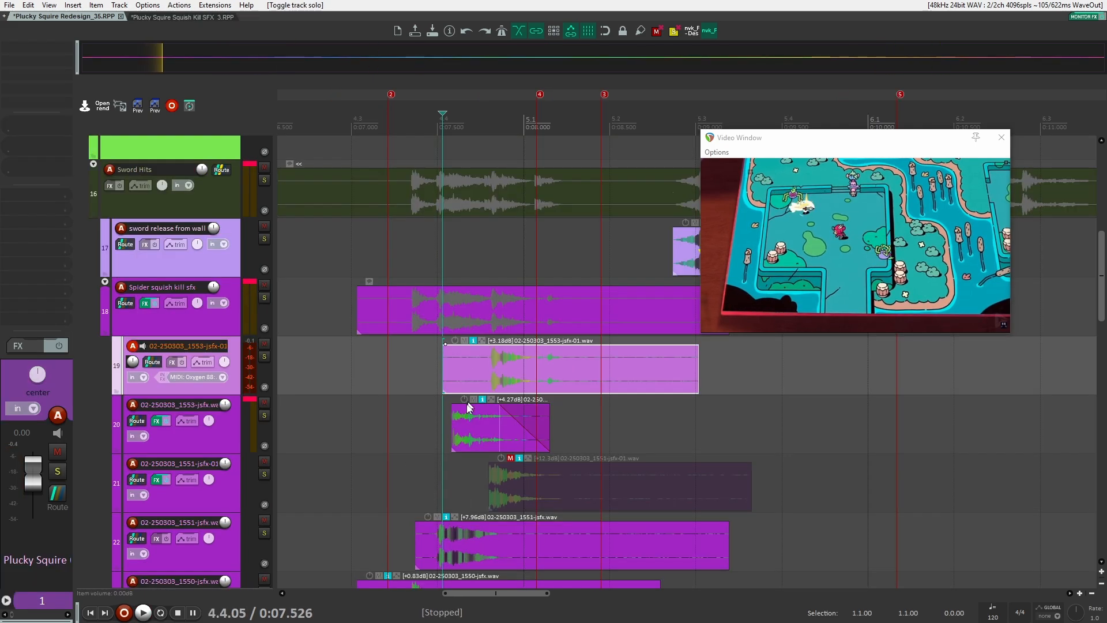
# Toggle solo on the first Spider squish child track and switch to the Plucky Squire Squish Kill SFX_3 project tab
pyautogui.scroll(-2, 468, 406)
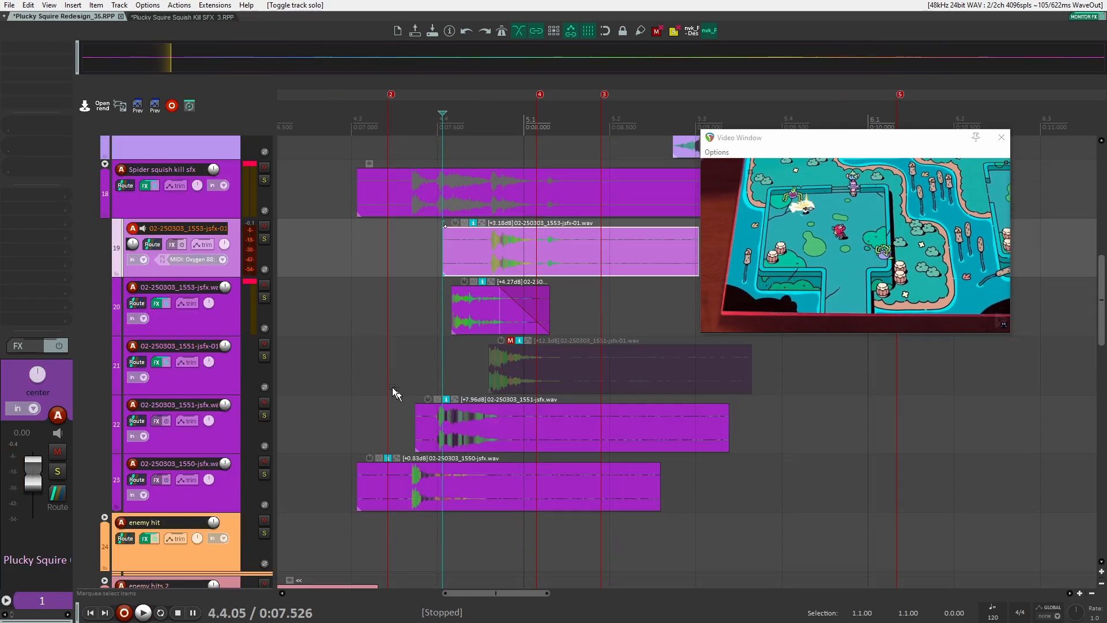
pyautogui.scroll(1, 392, 386)
pyautogui.click(264, 239)
pyautogui.scroll(1, 478, 358)
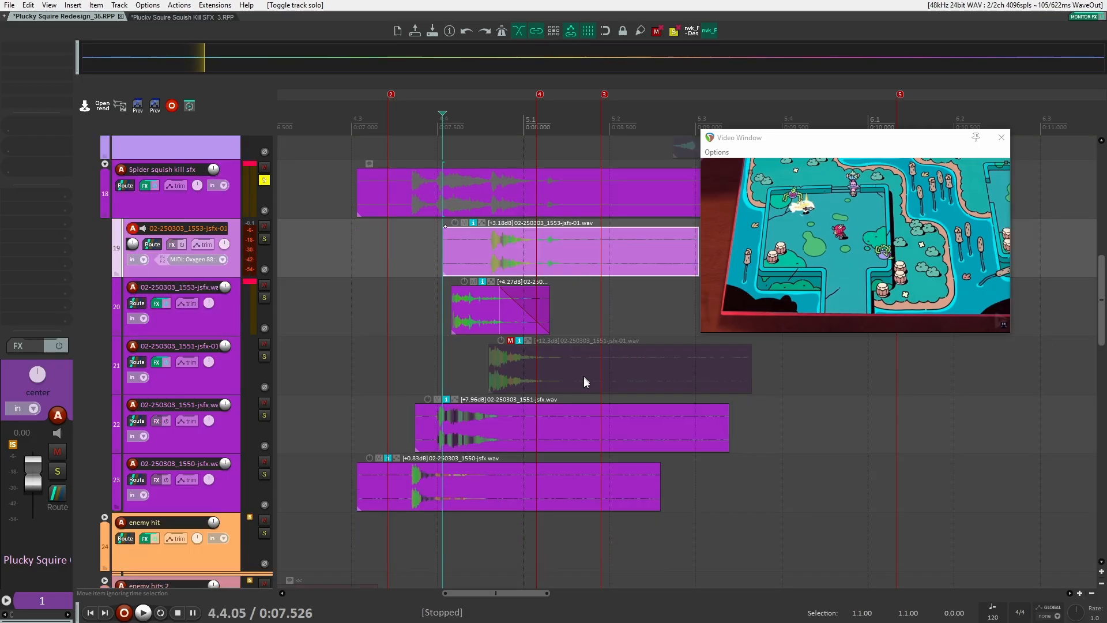
pyautogui.click(196, 17)
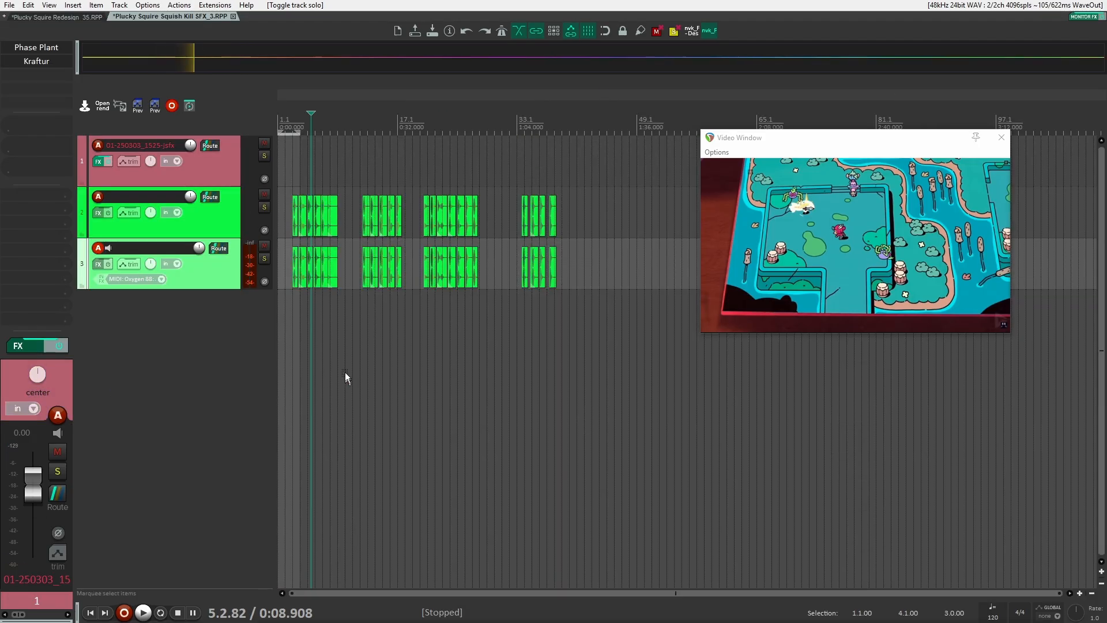
# Open the Phase Plant instrument on track 1 of the squish project and shift the sample's start position later in the waveform
pyautogui.click(211, 176)
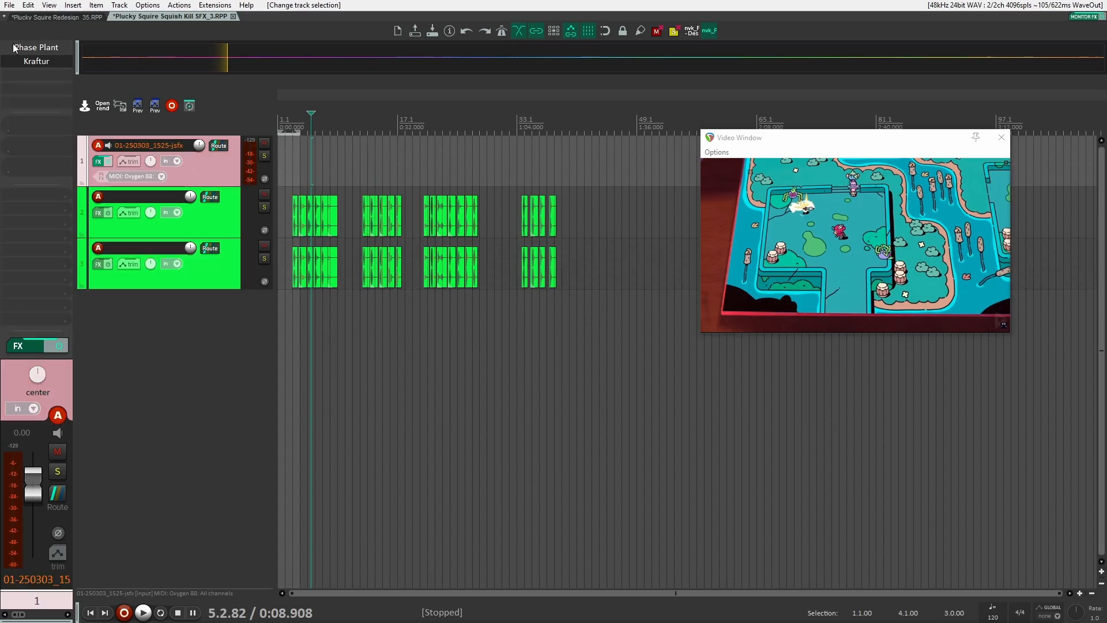
pyautogui.click(15, 48)
pyautogui.moveTo(404, 41); pyautogui.dragTo(525, 26)
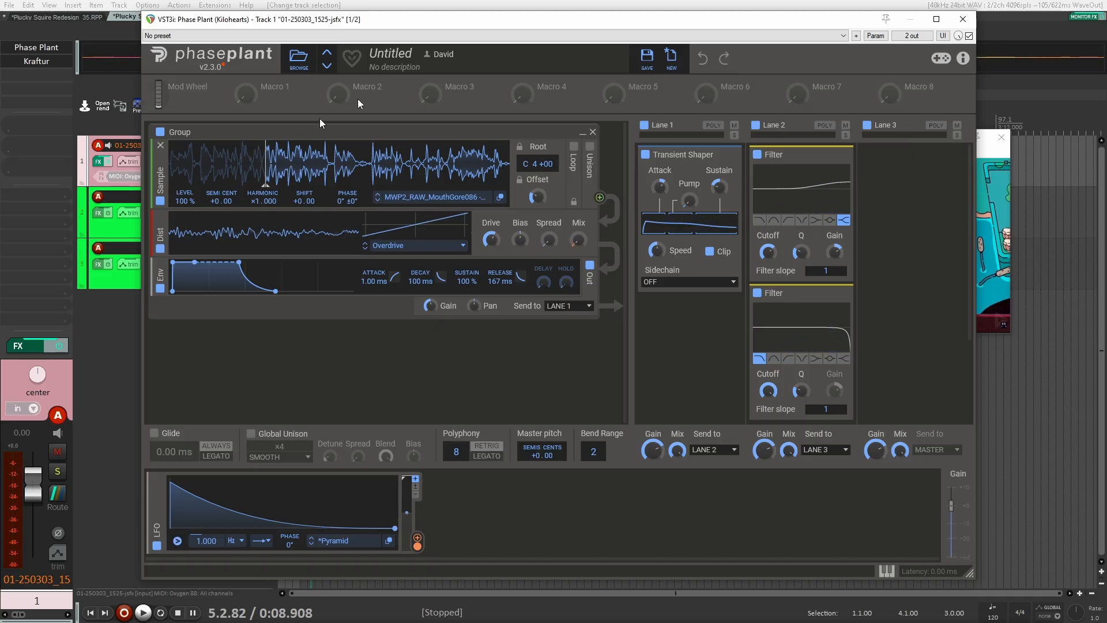
pyautogui.moveTo(483, 28); pyautogui.dragTo(589, 136)
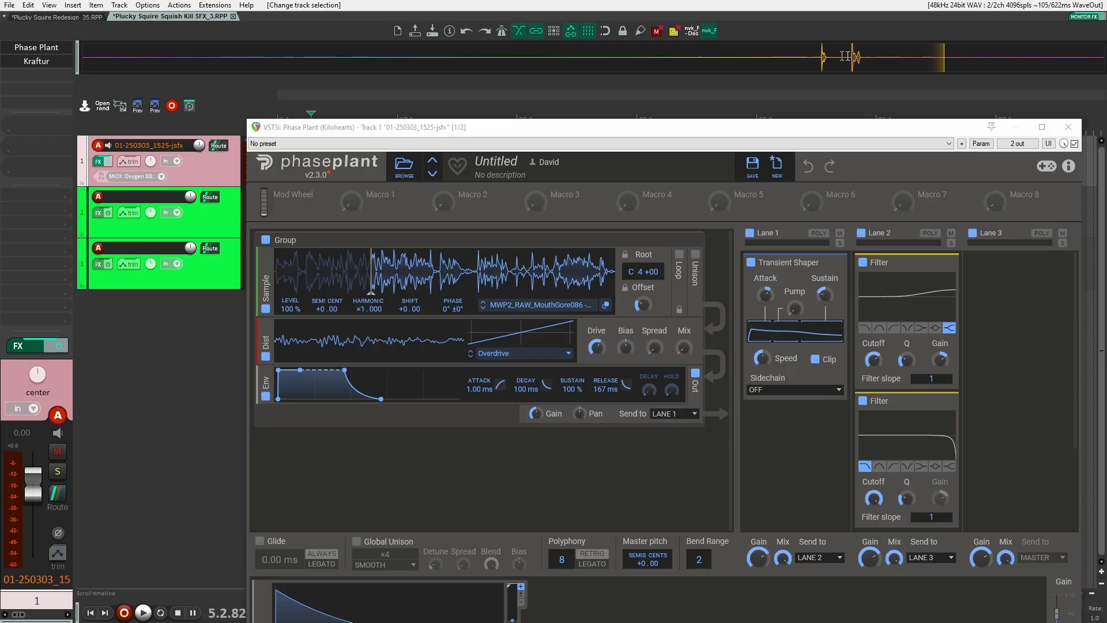
pyautogui.moveTo(369, 281); pyautogui.dragTo(379, 282)
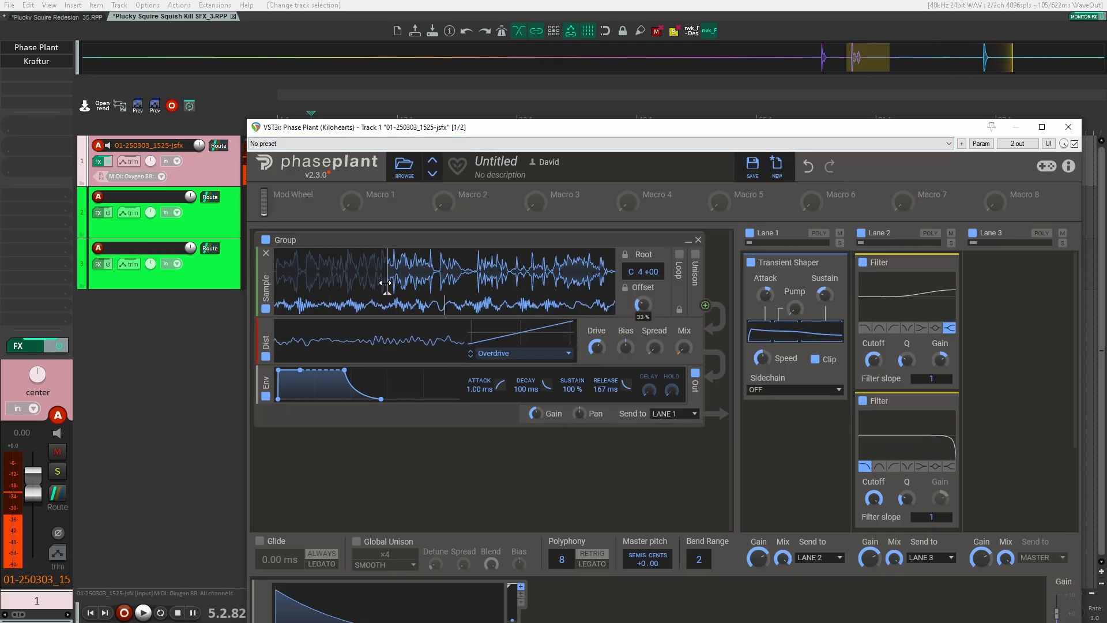
pyautogui.moveTo(376, 282); pyautogui.dragTo(400, 281)
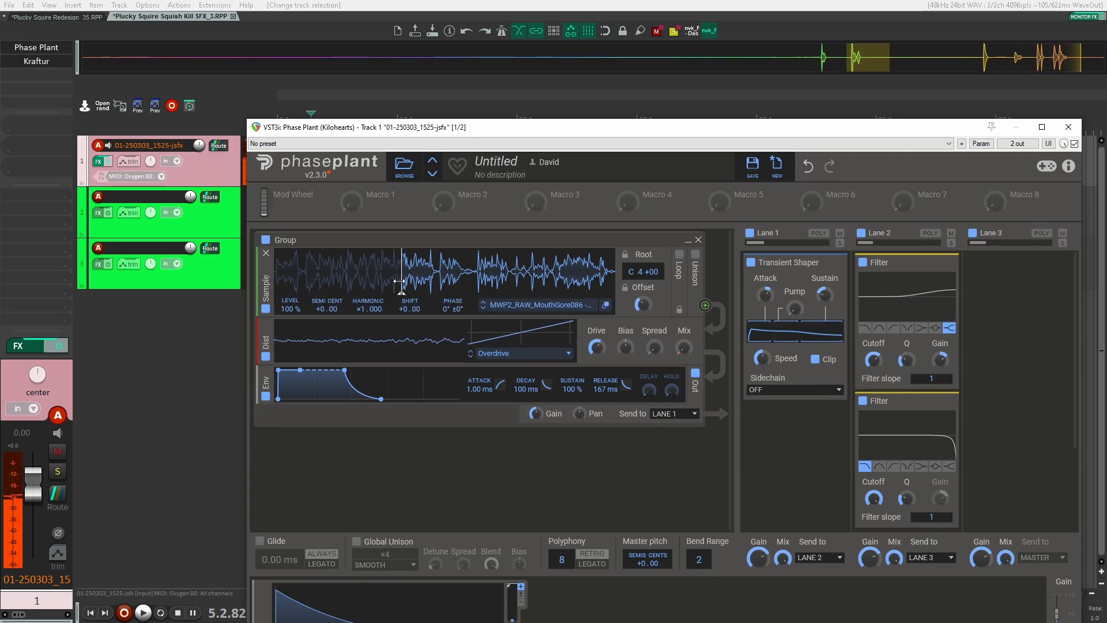
# Close Phase Plant, reselect track 1, and open then close its Kraftur effect
pyautogui.click(1060, 56)
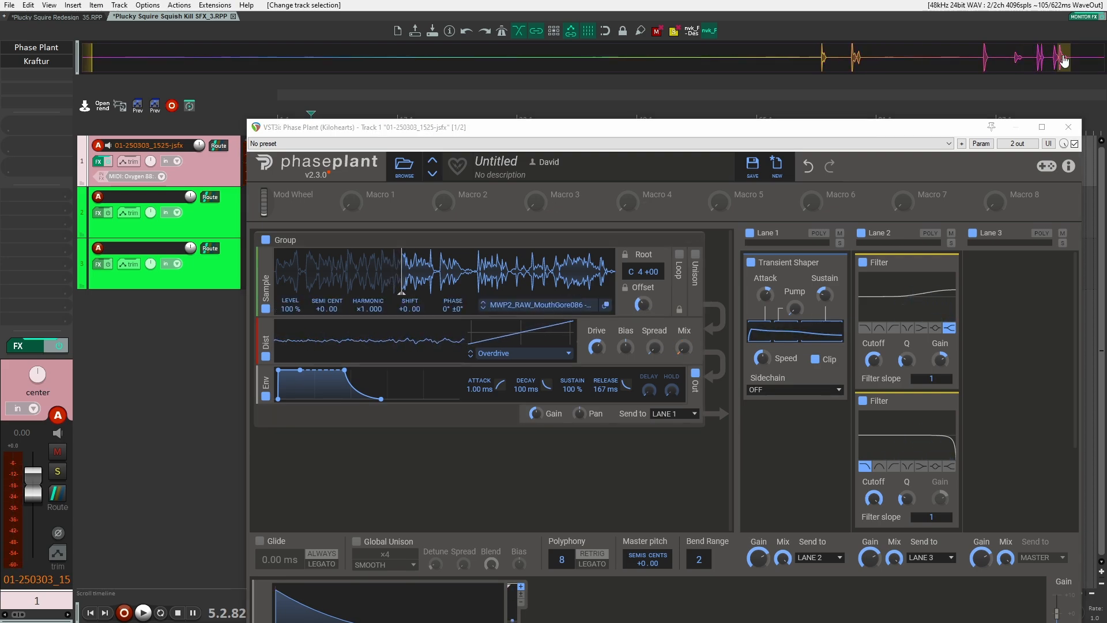
pyautogui.click(1067, 128)
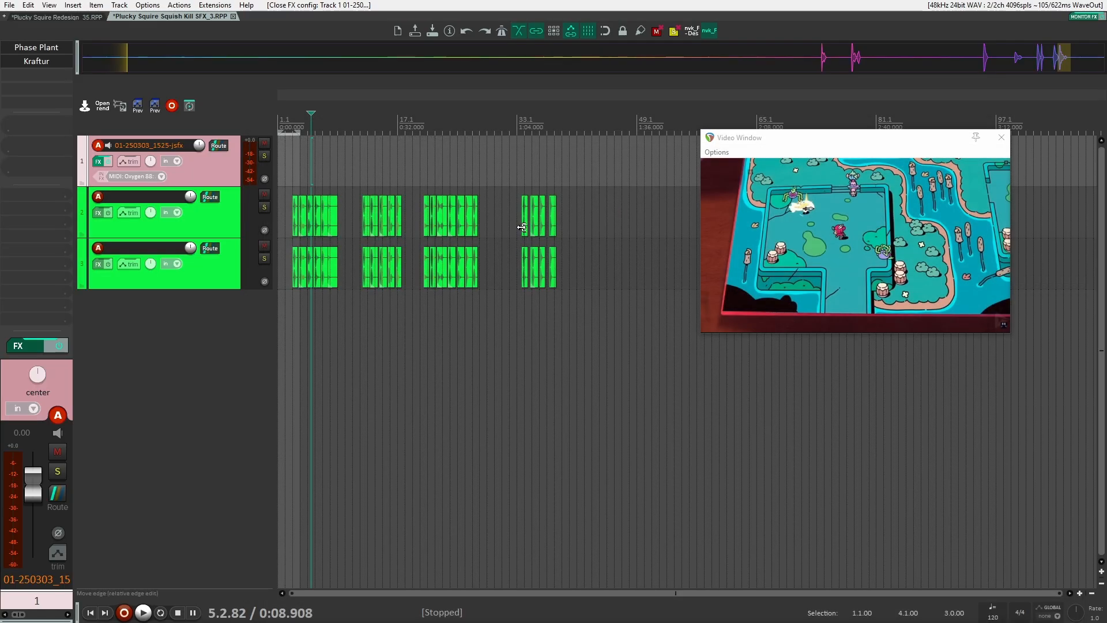
pyautogui.moveTo(595, 263); pyautogui.dragTo(290, 213)
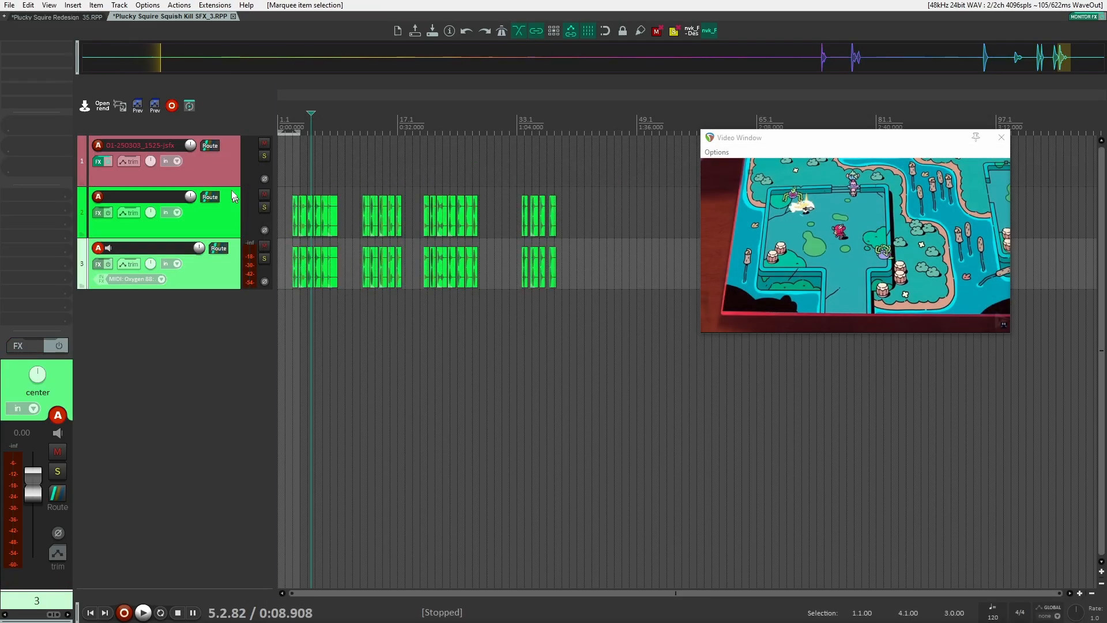
pyautogui.click(226, 167)
pyautogui.click(46, 62)
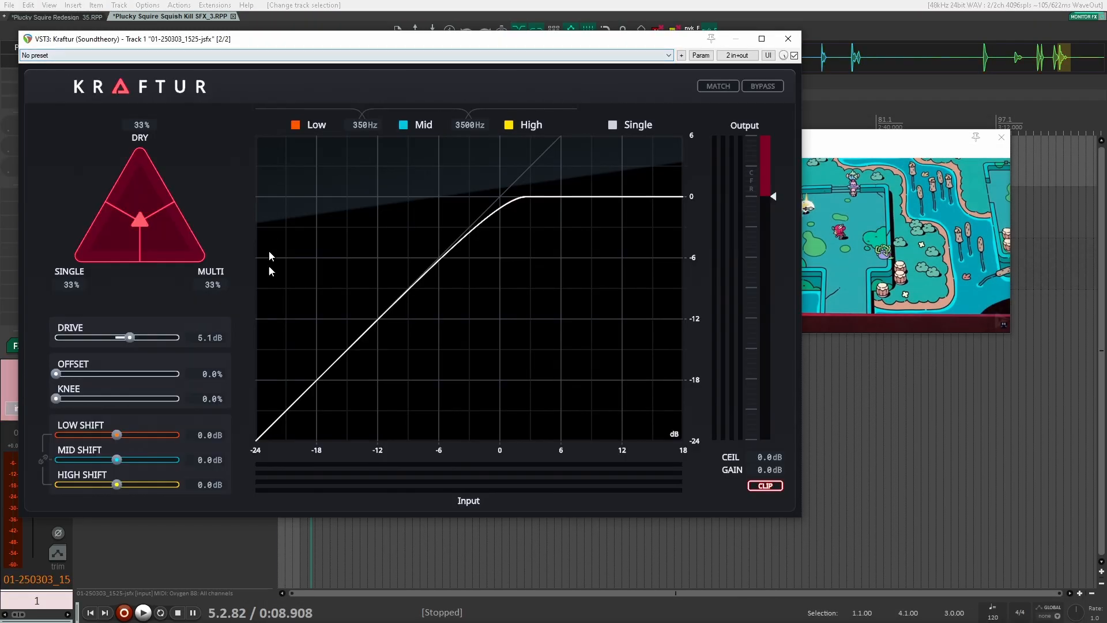
pyautogui.click(785, 39)
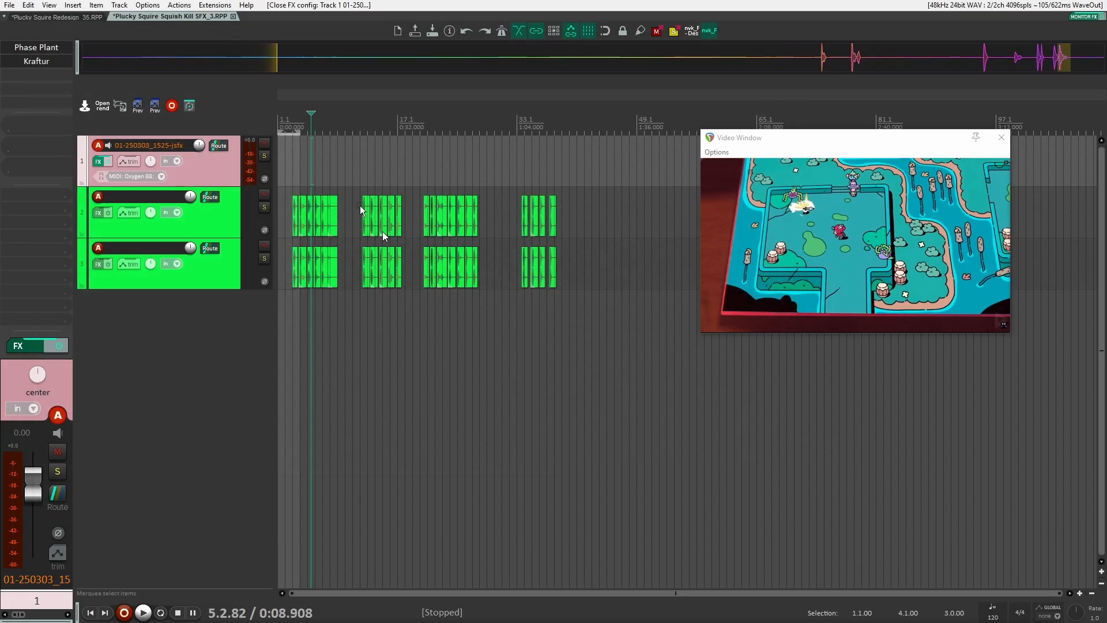
# Return to the Plucky Squire Redesign_35 project and toggle solo on the Spider squish kill sfx folder
pyautogui.click(65, 18)
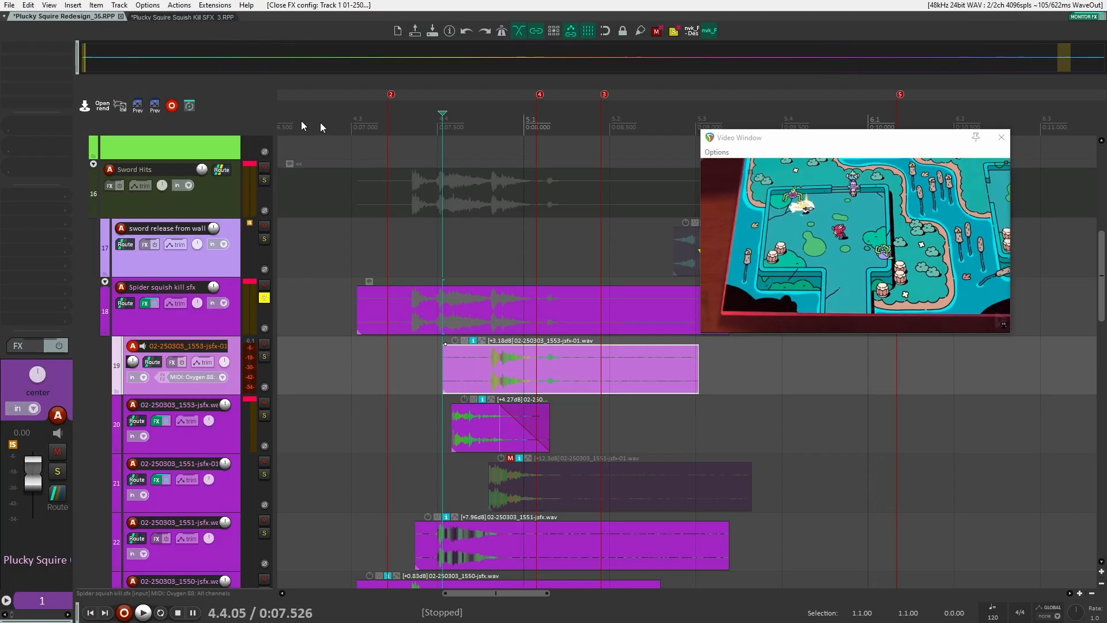
pyautogui.click(510, 341)
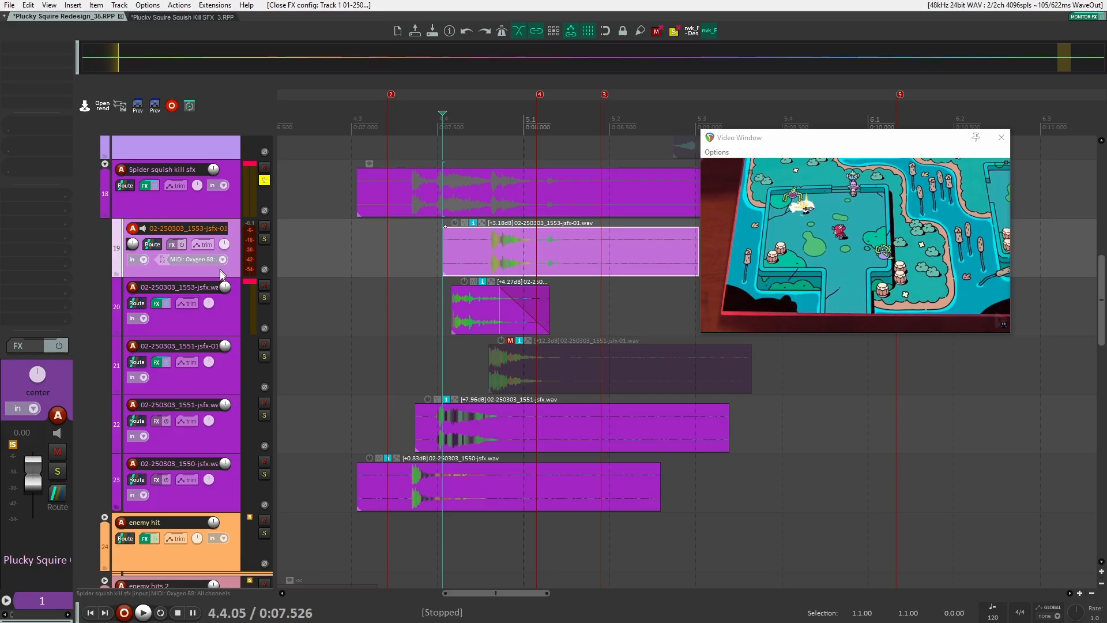
pyautogui.click(222, 214)
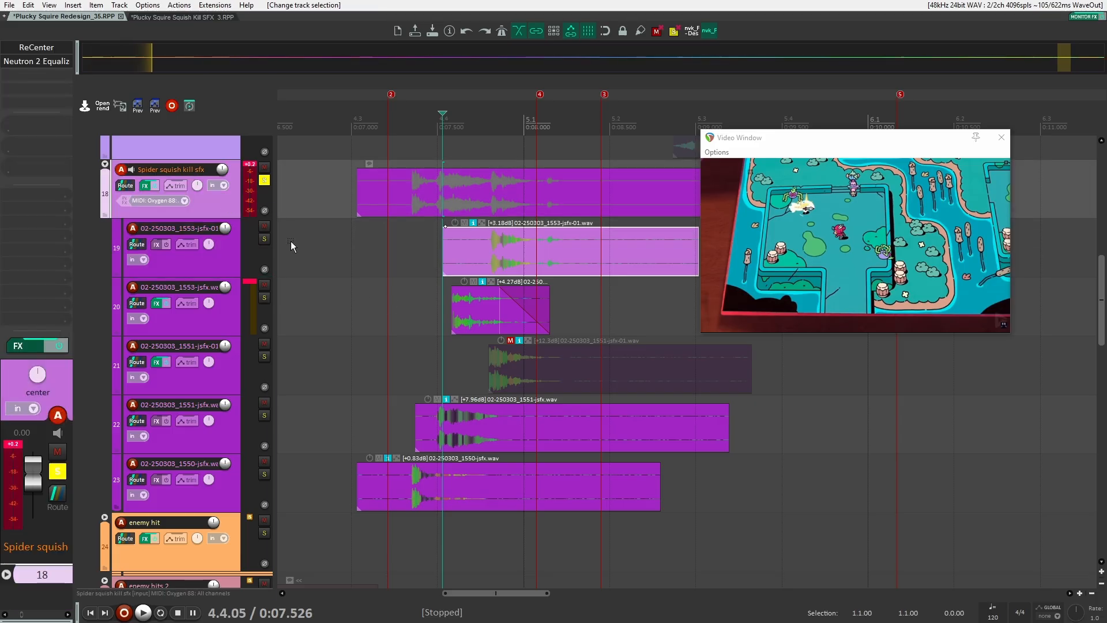
pyautogui.click(226, 218)
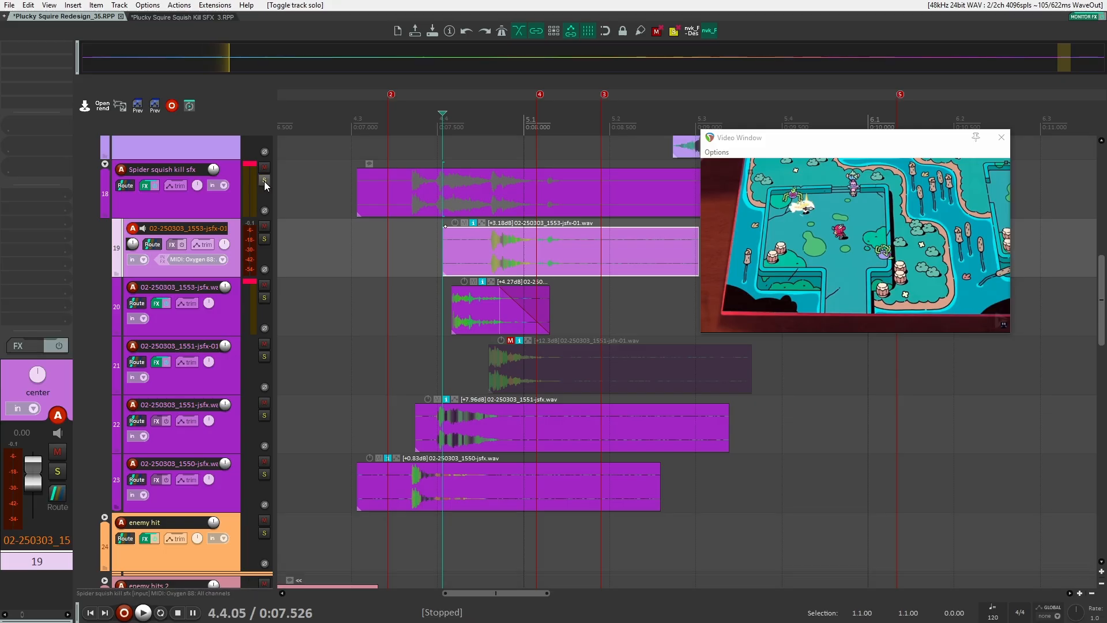
# Step through the Spider squish child tracks, solo the 02-250303_1553-jsfx.wav track and toggle its FX bypass
pyautogui.click(227, 316)
pyautogui.press('Down')
pyautogui.press('Down')
pyautogui.press('Down')
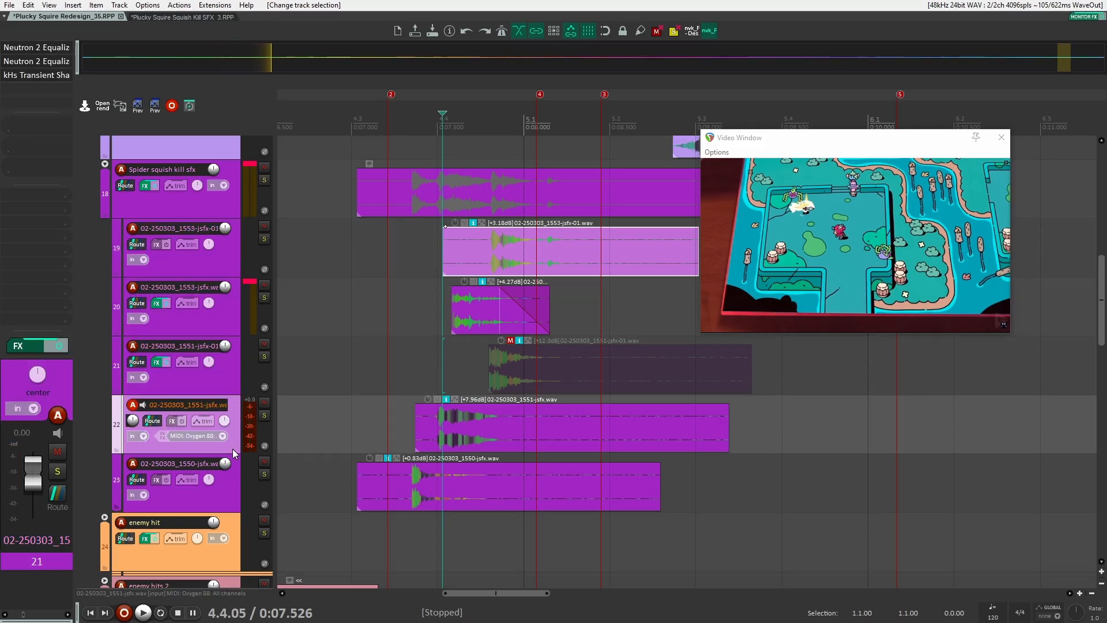
pyautogui.click(233, 320)
pyautogui.click(264, 299)
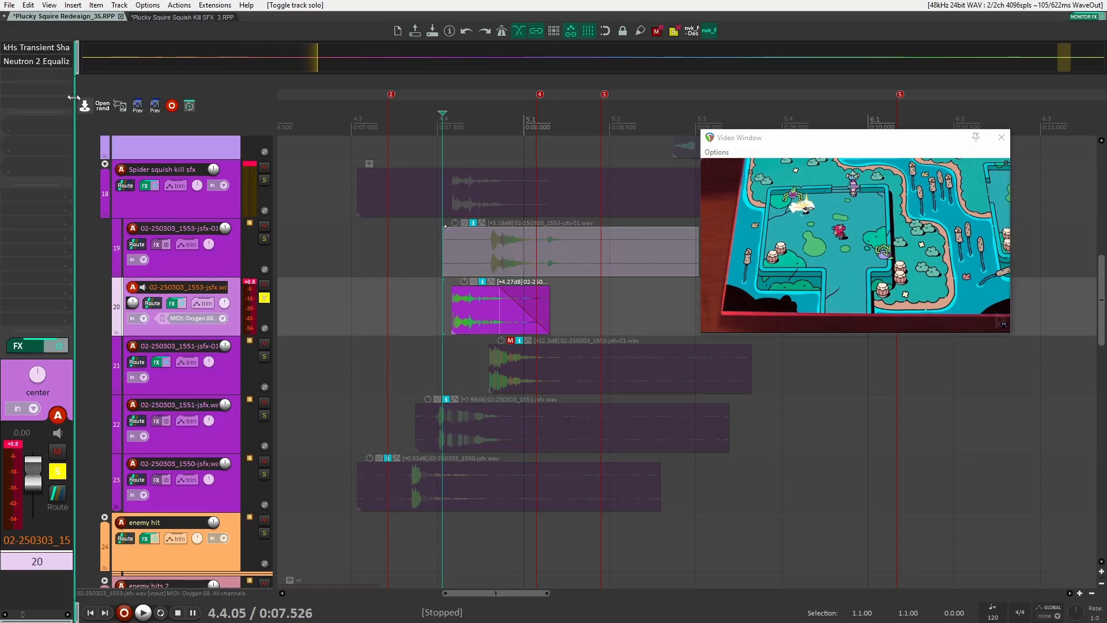
pyautogui.click(59, 346)
# Place the cursor at the start of the Spider squish clip and play the section several times
pyautogui.click(362, 194)
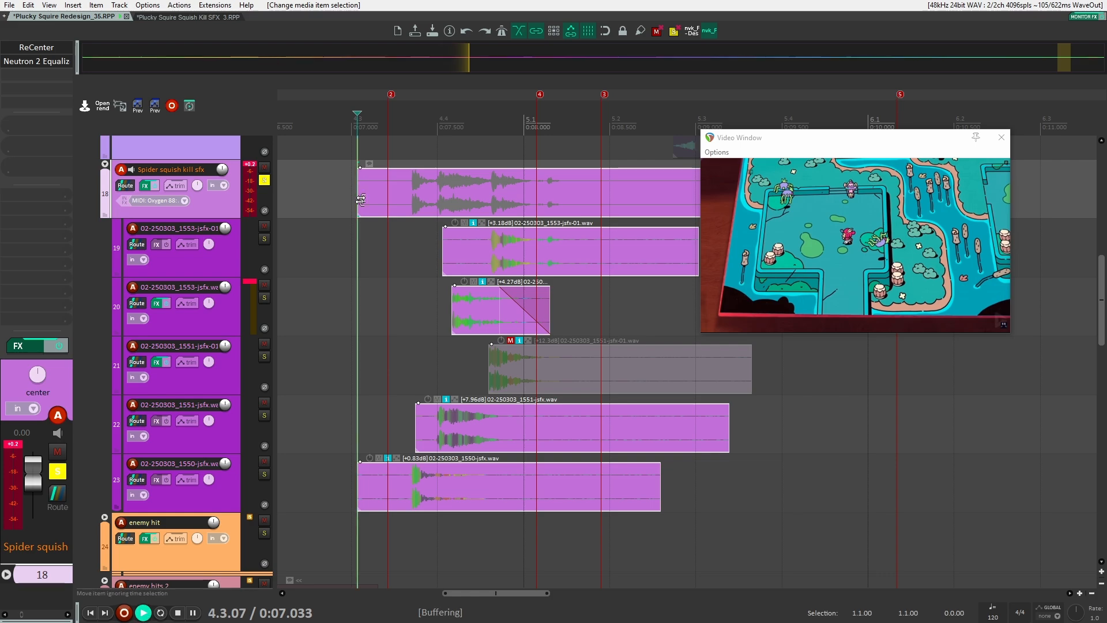
pyautogui.press('space')
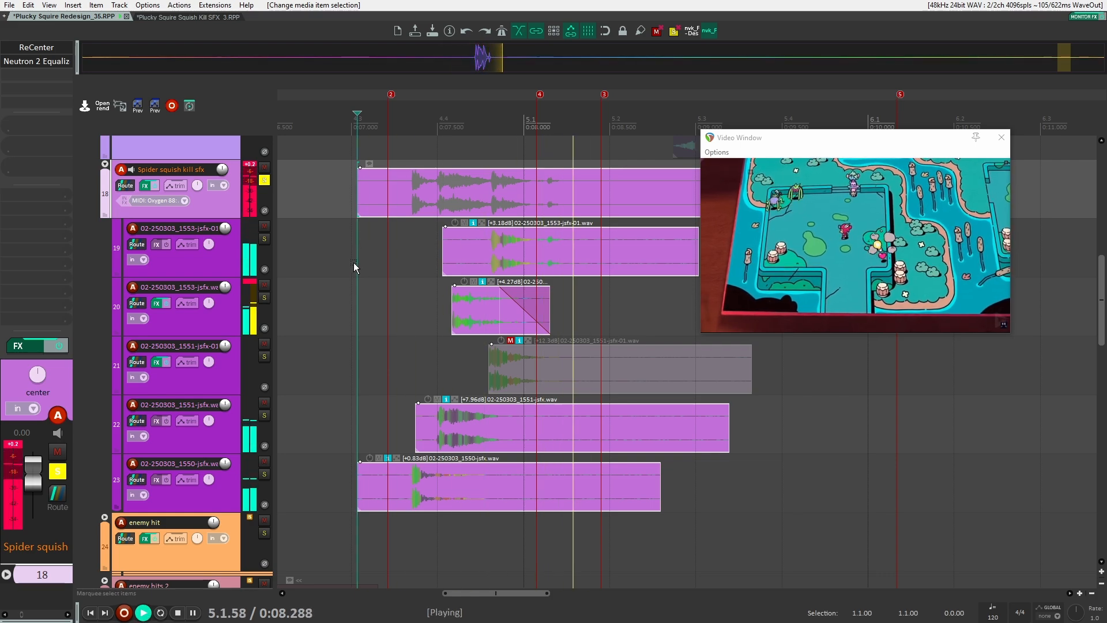
pyautogui.press('space')
pyautogui.press('space')
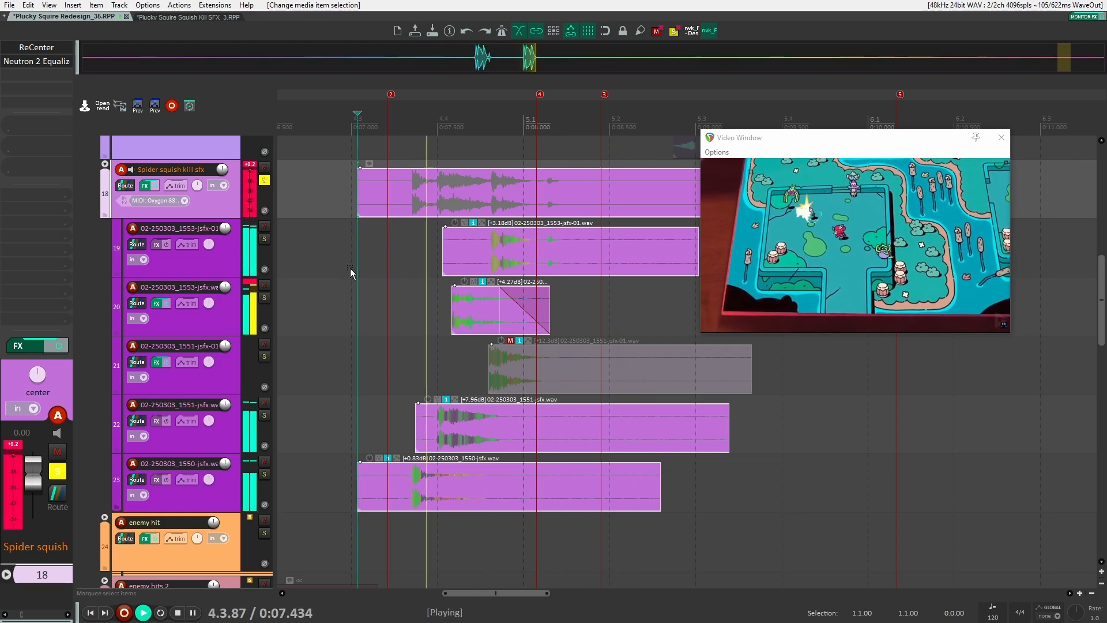
pyautogui.press('space')
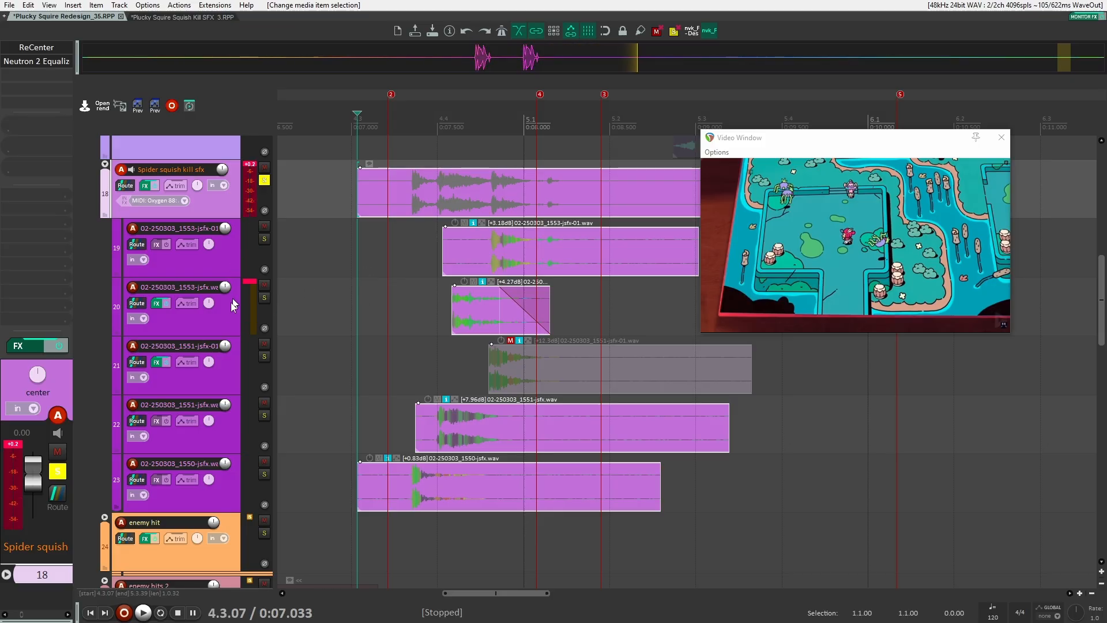
# Solo the 02-250303_1553-jsfx.wav child track again and play it back, toggling an effect's bypass
pyautogui.click(223, 315)
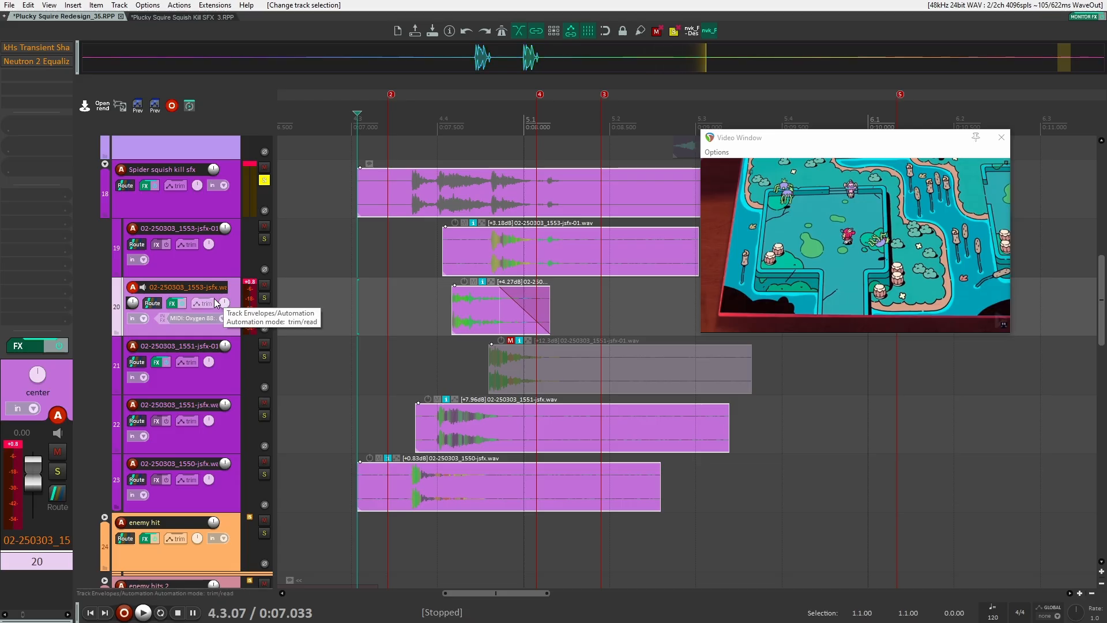
pyautogui.click(264, 298)
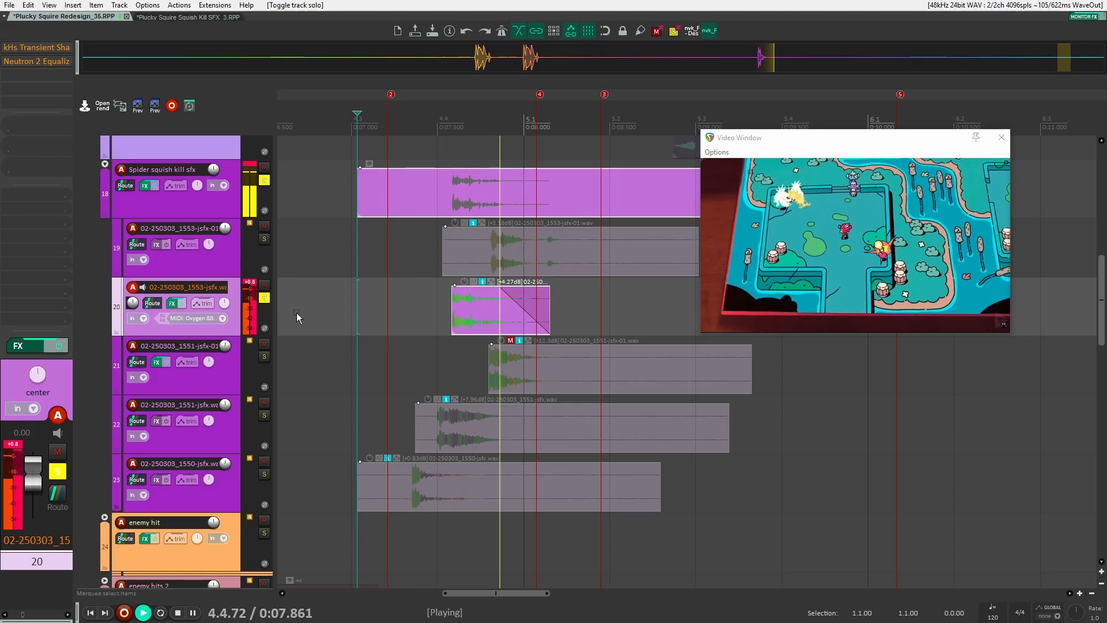
pyautogui.doubleClick(35, 51)
pyautogui.press('space')
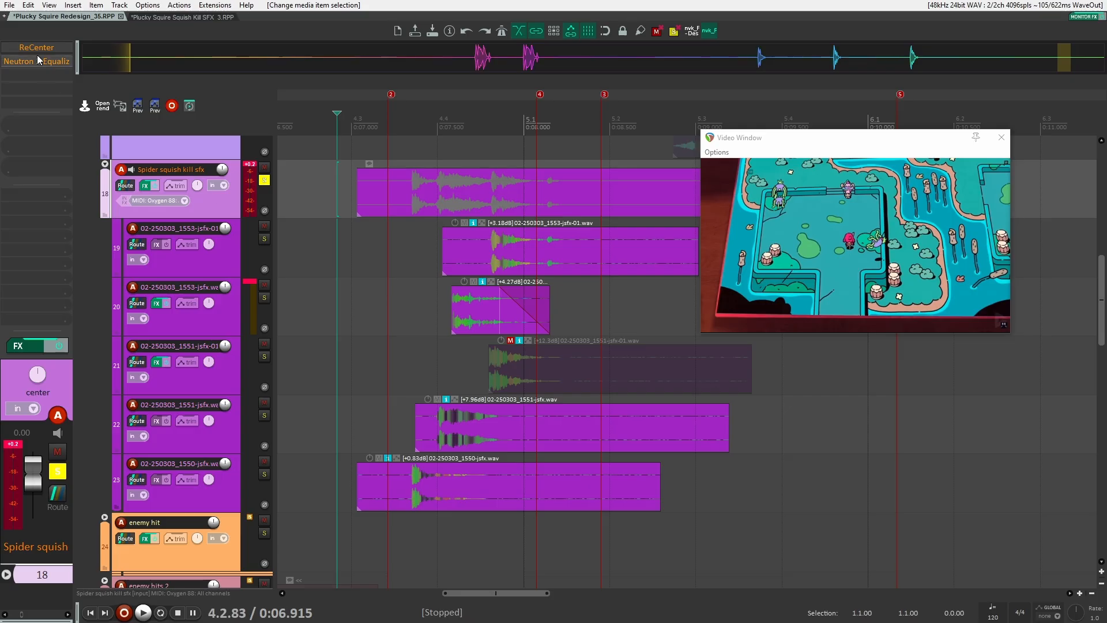
# Open the Spider squish folder's ReCenter and Neutron 2 Equalizer plugins during playback, then close both windows
pyautogui.doubleClick(34, 51)
pyautogui.press('space')
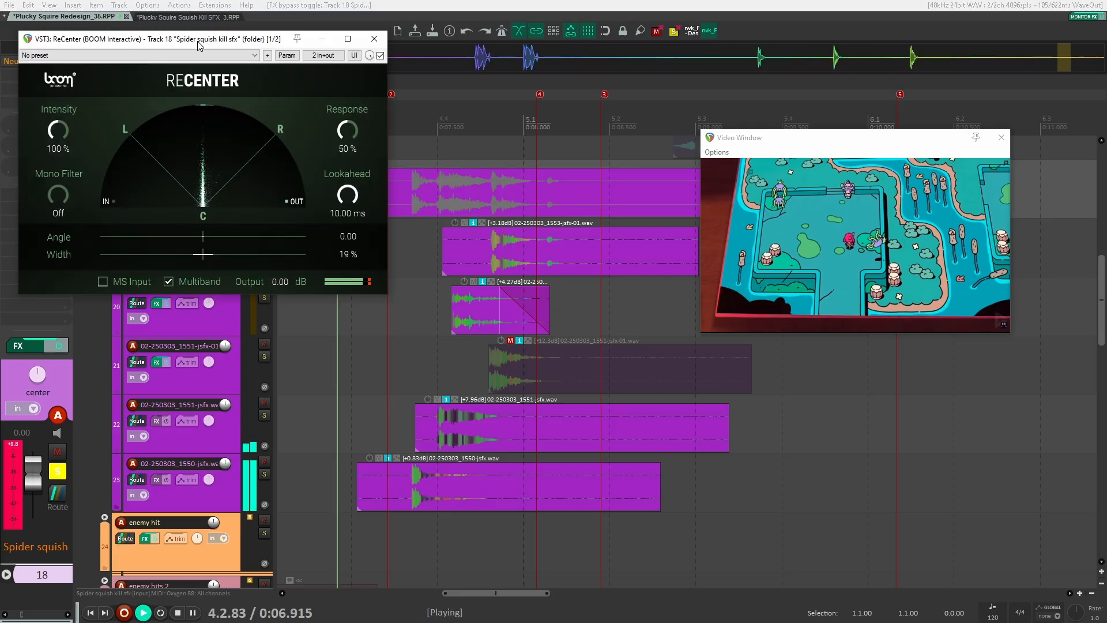
pyautogui.moveTo(199, 45); pyautogui.dragTo(461, 46)
pyautogui.press('space')
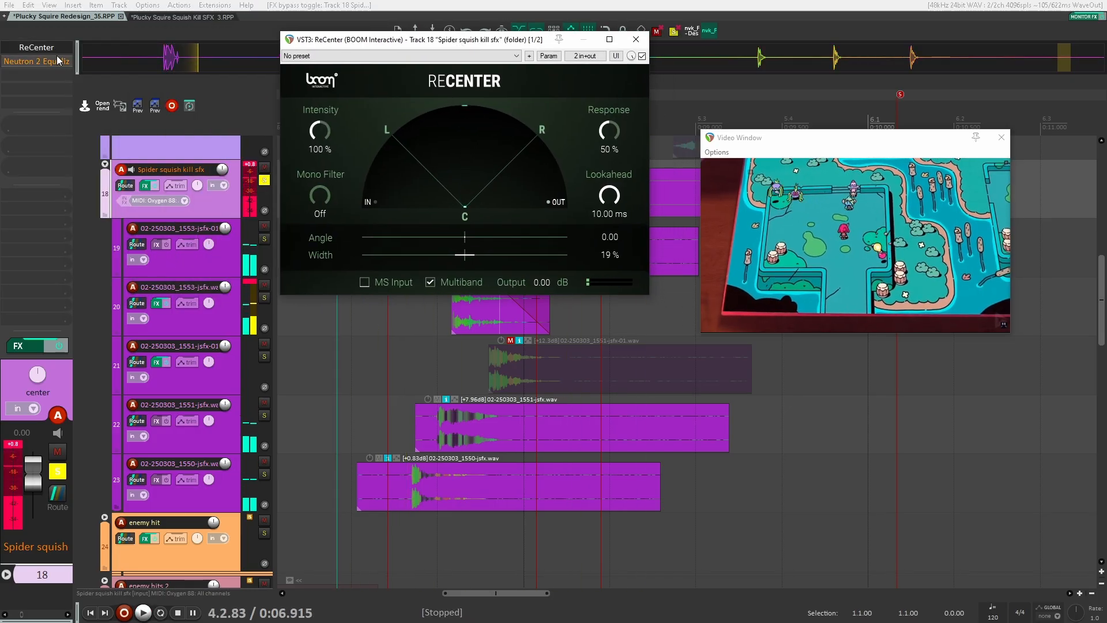
pyautogui.doubleClick(58, 60)
pyautogui.press('space')
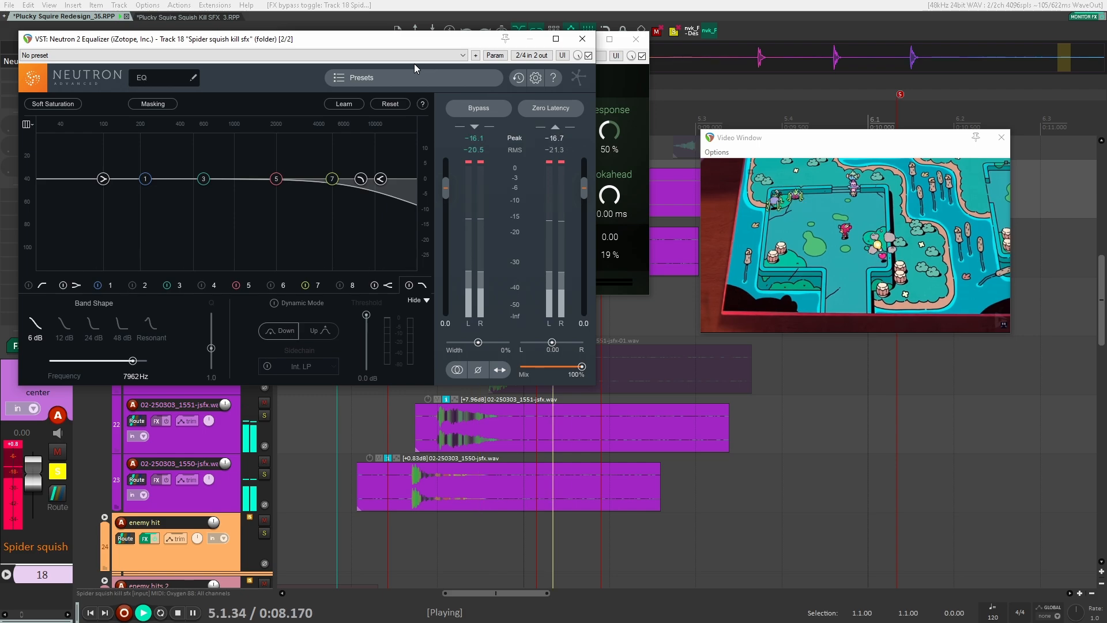
pyautogui.press('space')
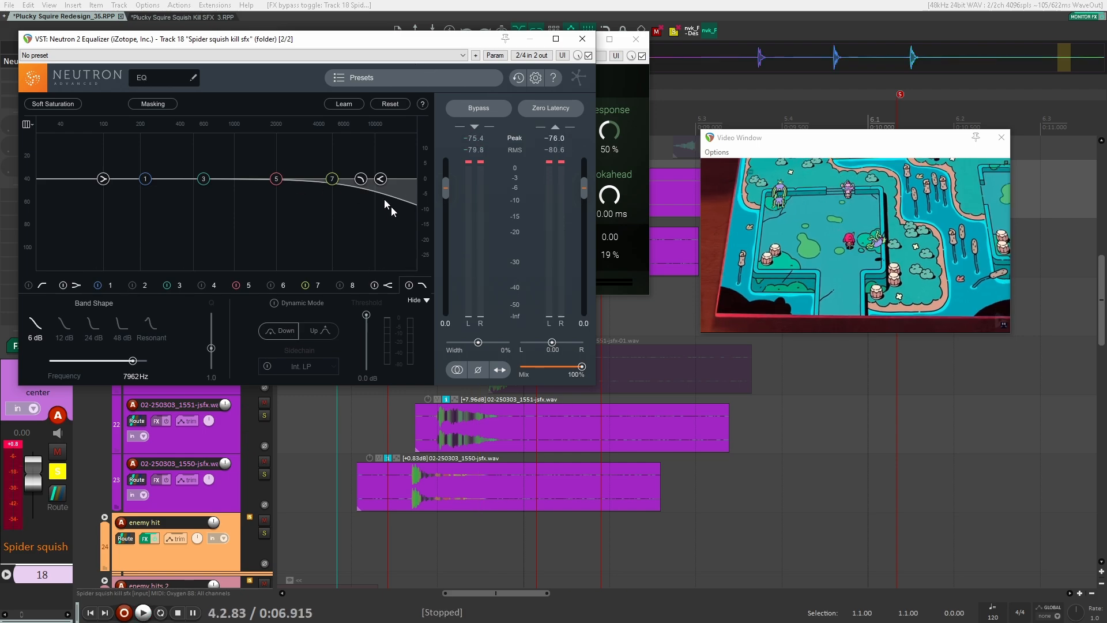
pyautogui.click(592, 42)
pyautogui.click(635, 39)
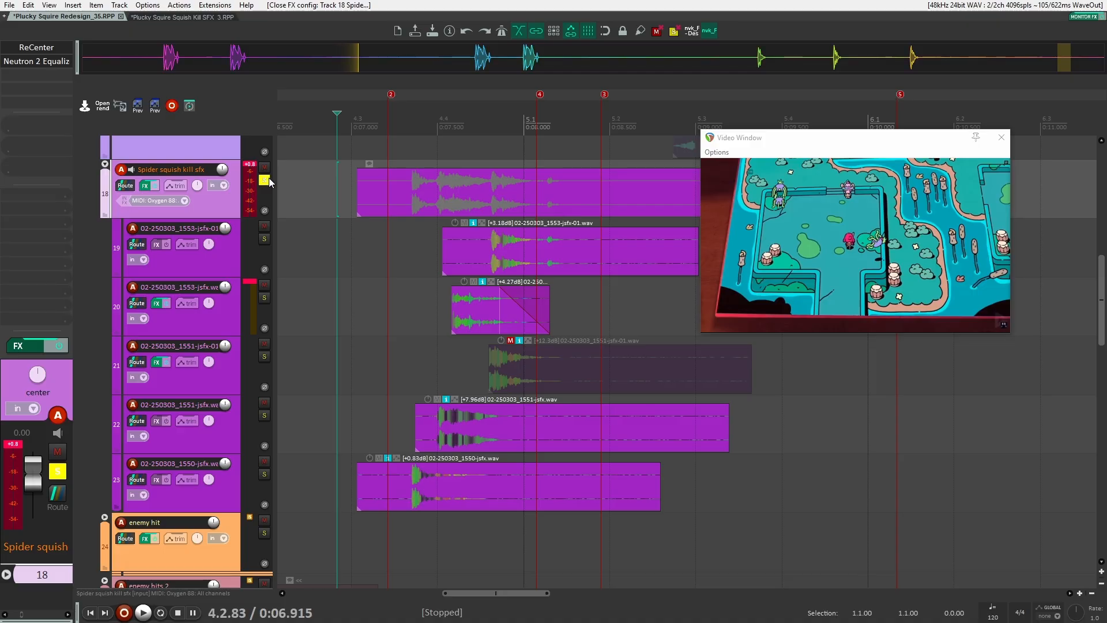
# Toggle solo on the Spider squish kill sfx folder and collapse the folder
pyautogui.click(264, 181)
pyautogui.scroll(-10, 371, 231)
pyautogui.scroll(1, 439, 254)
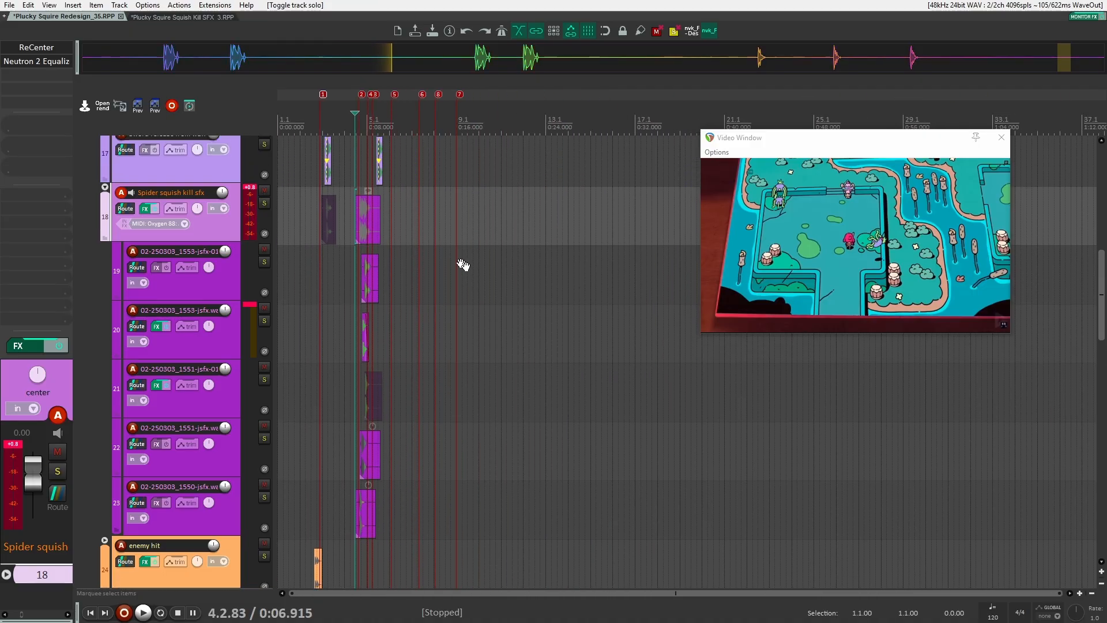
pyautogui.scroll(-1, 181, 230)
pyautogui.click(105, 142)
pyautogui.scroll(8, 303, 265)
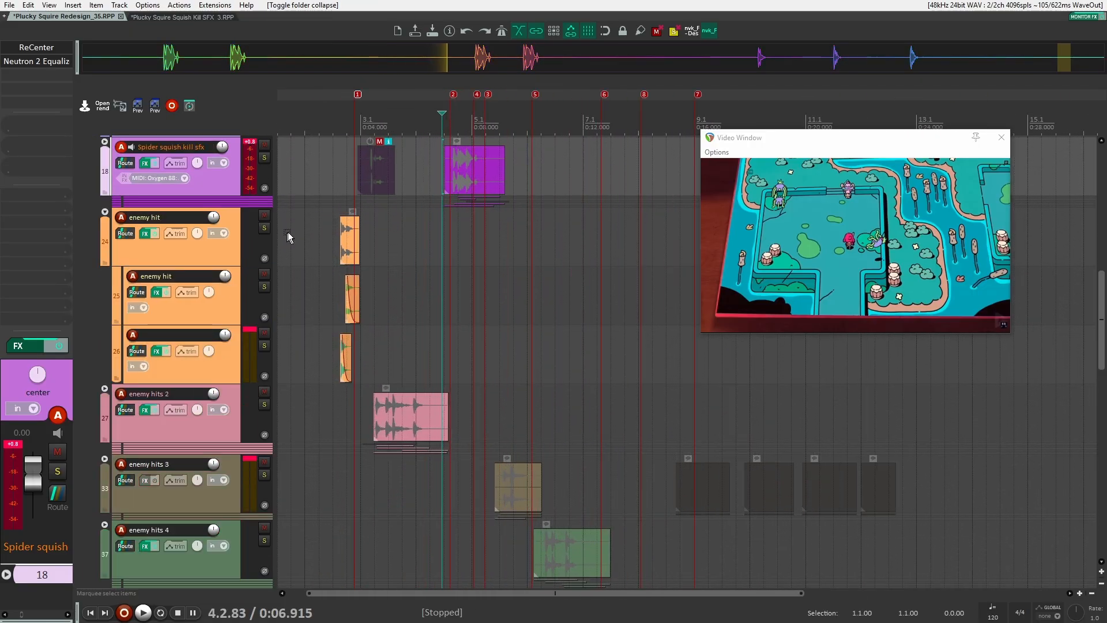
# Solo the enemy hit folder track and play its hits against the video
pyautogui.click(267, 253)
pyautogui.scroll(3, 322, 288)
pyautogui.click(226, 368)
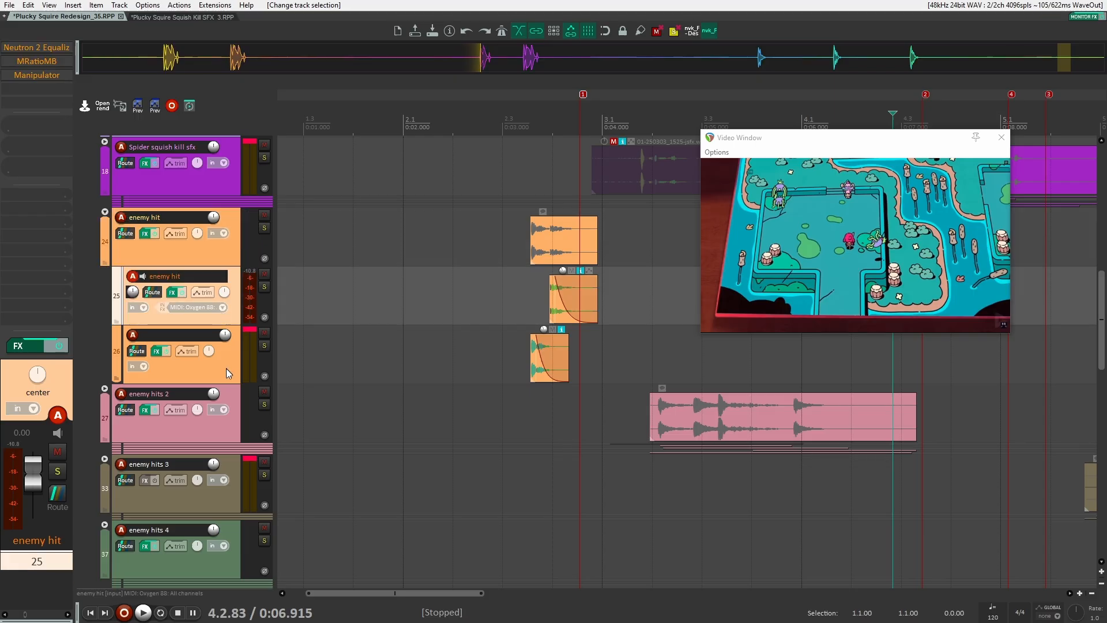
pyautogui.scroll(2, 495, 248)
pyautogui.click(508, 234)
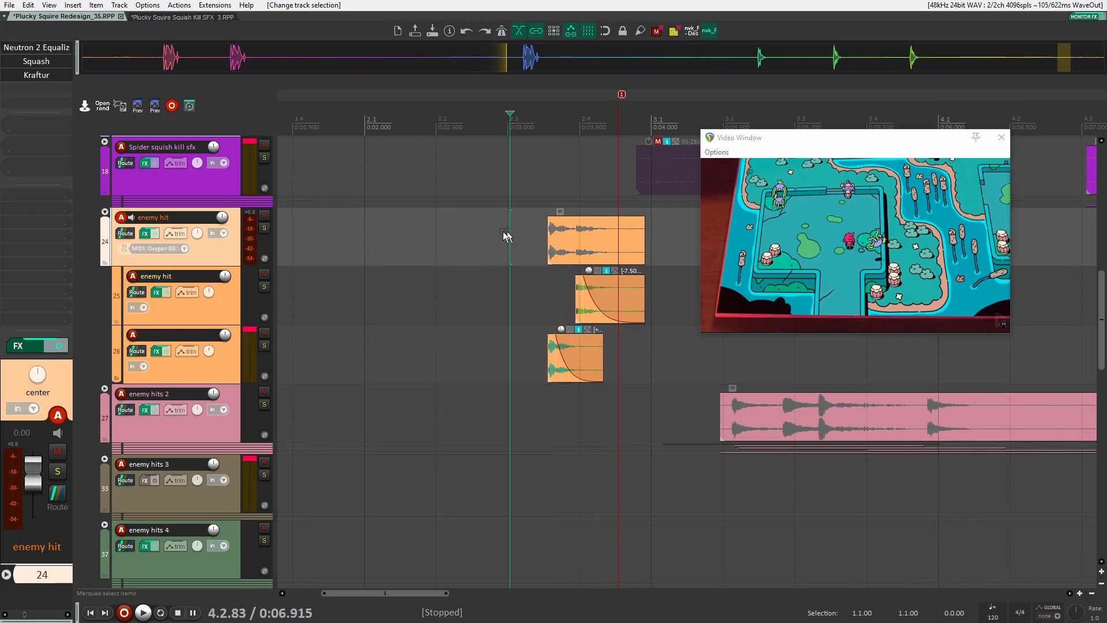
pyautogui.click(265, 230)
pyautogui.press('space')
pyautogui.hscroll(3, 398, 270)
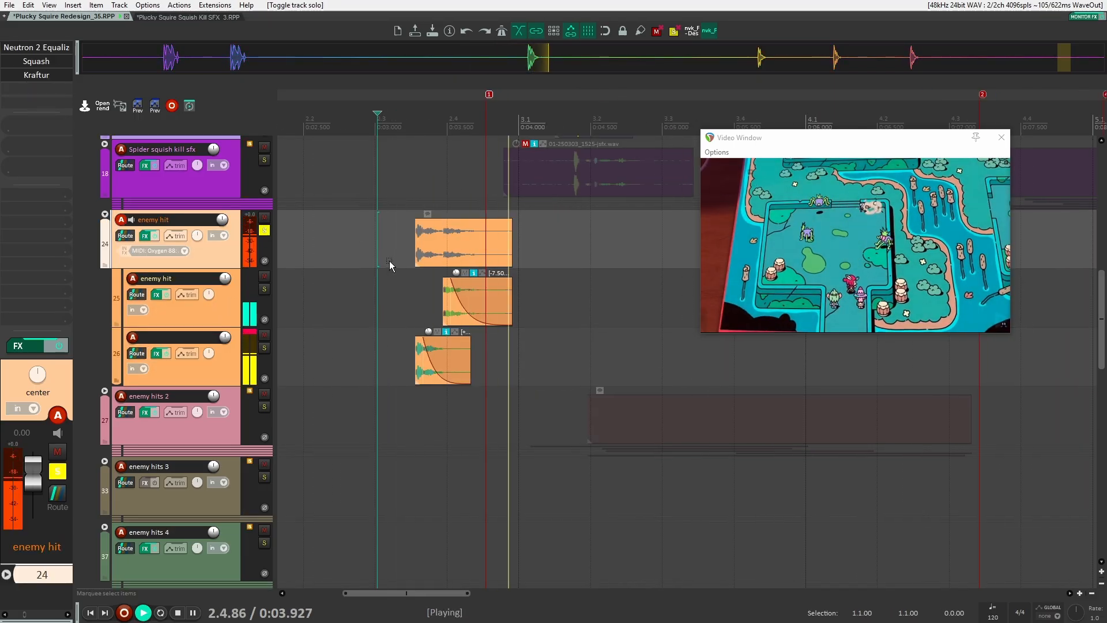
pyautogui.press('space')
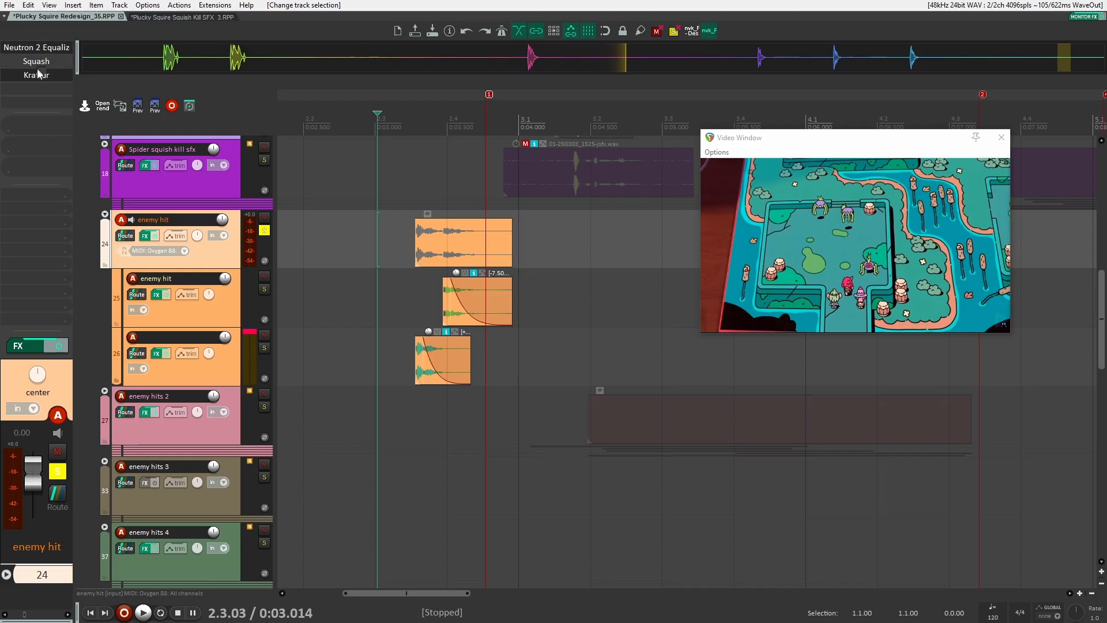
# Select the second enemy hit child track and toggle bypass on one of its effects
pyautogui.click(227, 369)
pyautogui.keyDown('shift'); pyautogui.click(49, 75); pyautogui.keyUp('shift')
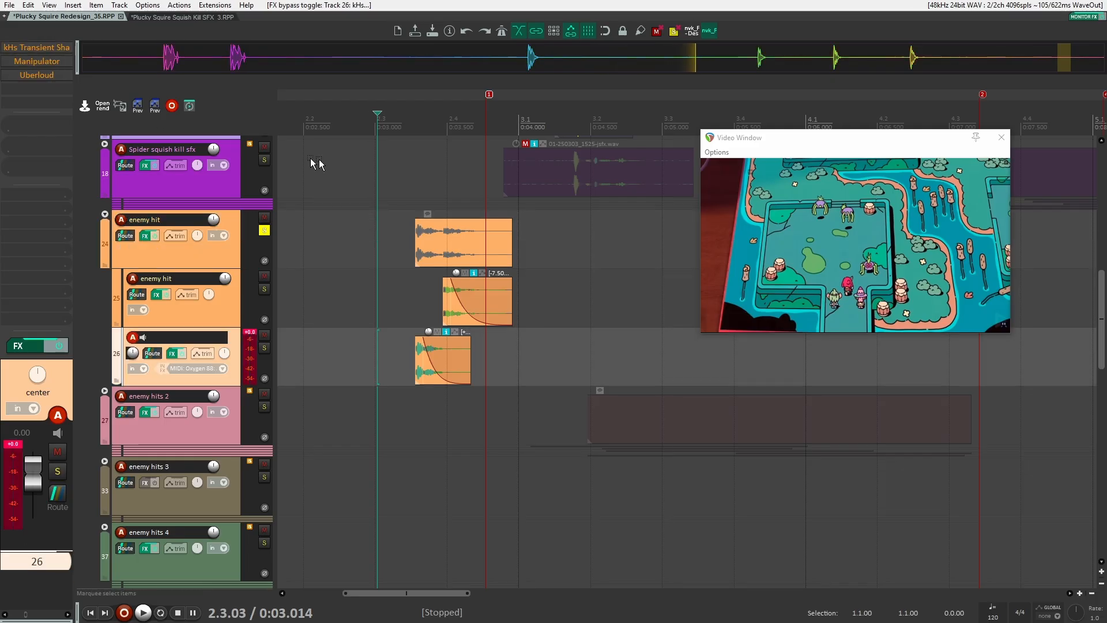
# Play the enemy hit tracks and toggle bypass on the enemy hit folder's Neutron 2 Equalizer
pyautogui.click(241, 306)
pyautogui.press('space')
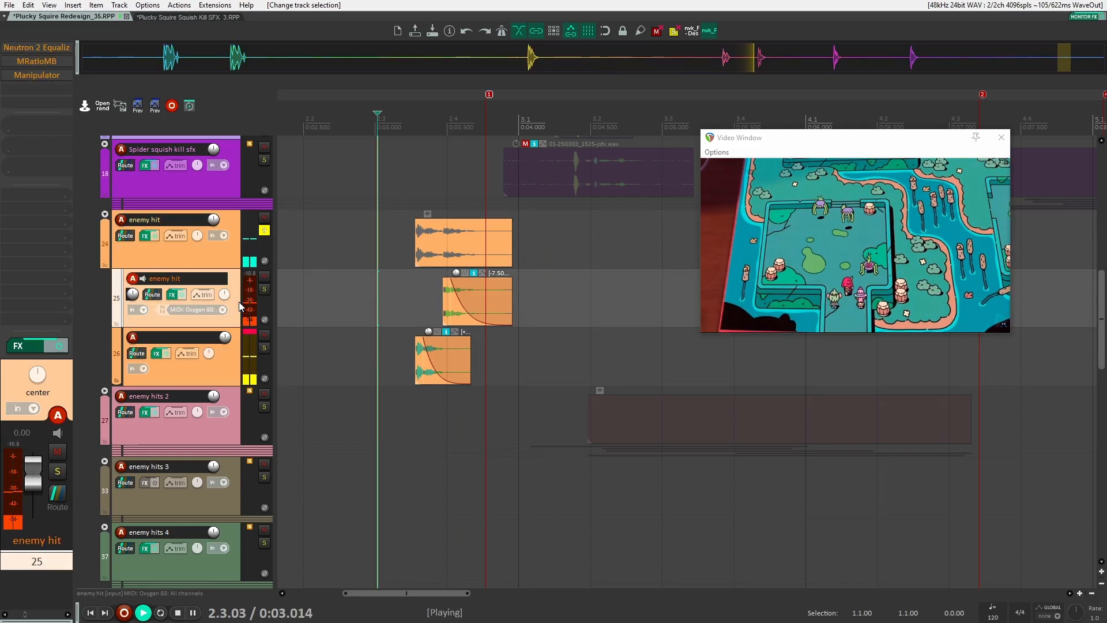
pyautogui.click(221, 353)
pyautogui.keyDown('shift'); pyautogui.click(44, 49); pyautogui.keyUp('shift')
pyautogui.press('space')
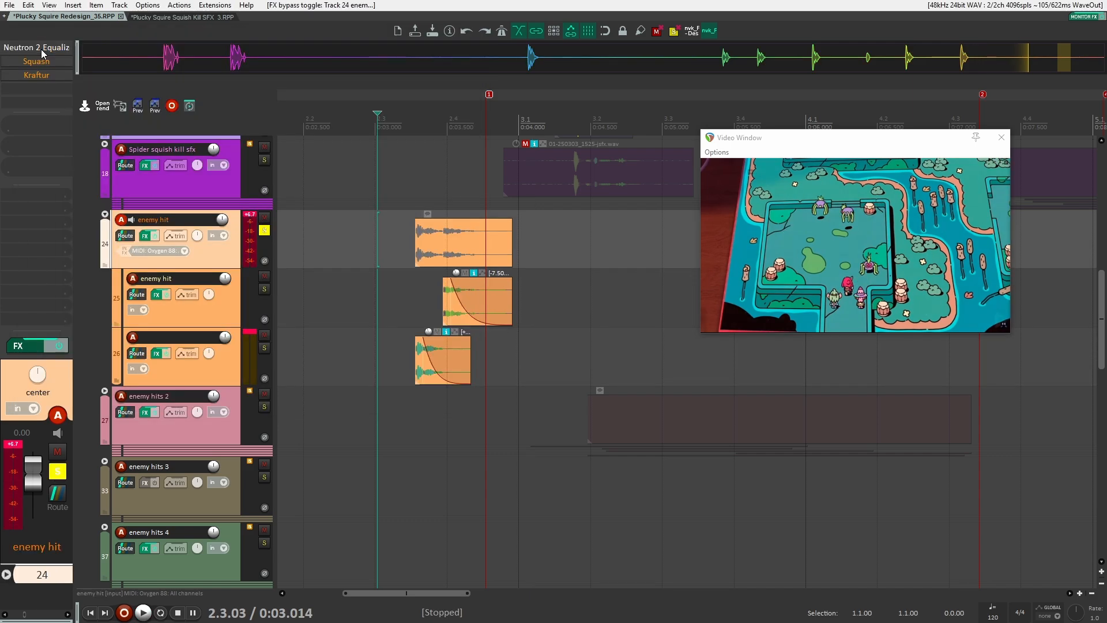
# Open the enemy hit folder's Neutron 2 Equalizer, Squash and Kraftur plugin windows, then close them
pyautogui.click(44, 51)
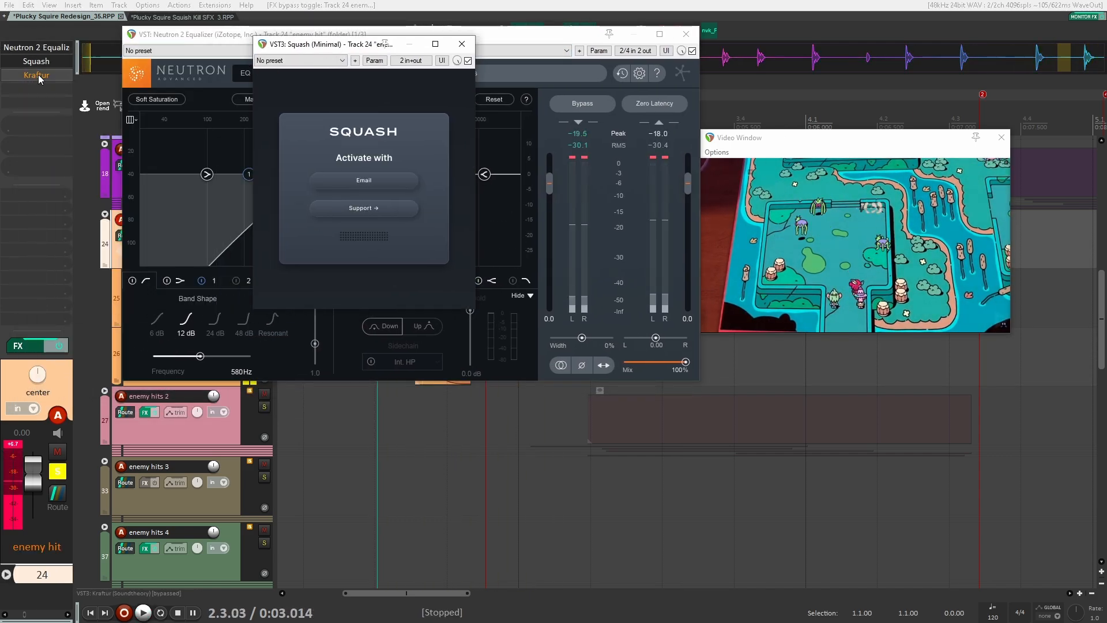
pyautogui.click(37, 75)
pyautogui.press('space')
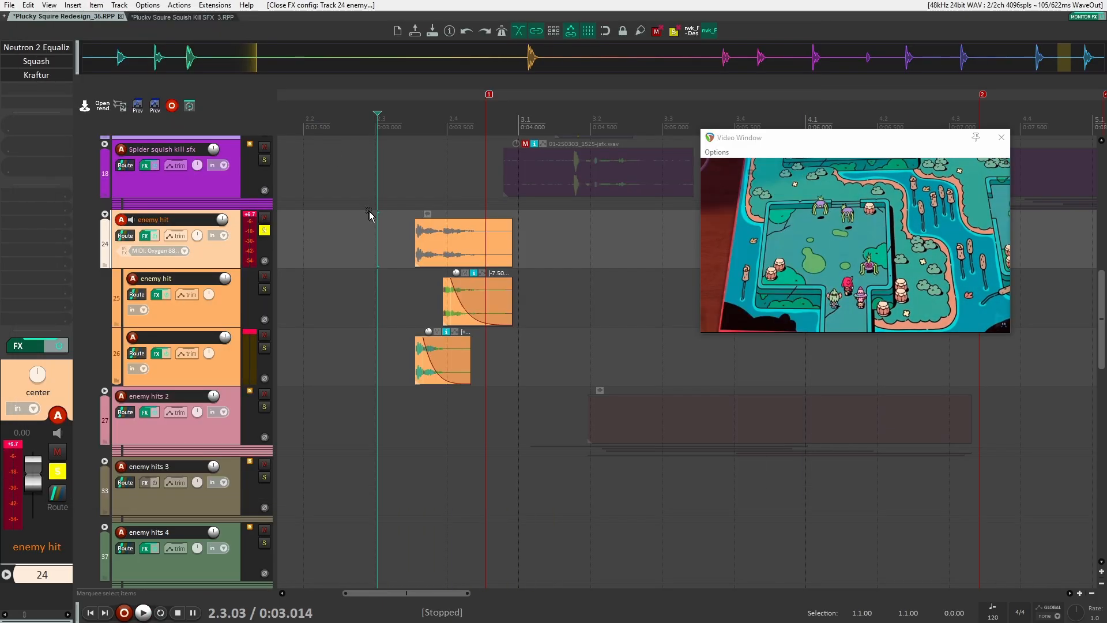
# Select the second enemy hit child track and toggle its Neutron 2 Equalizer bypass during playback
pyautogui.click(229, 312)
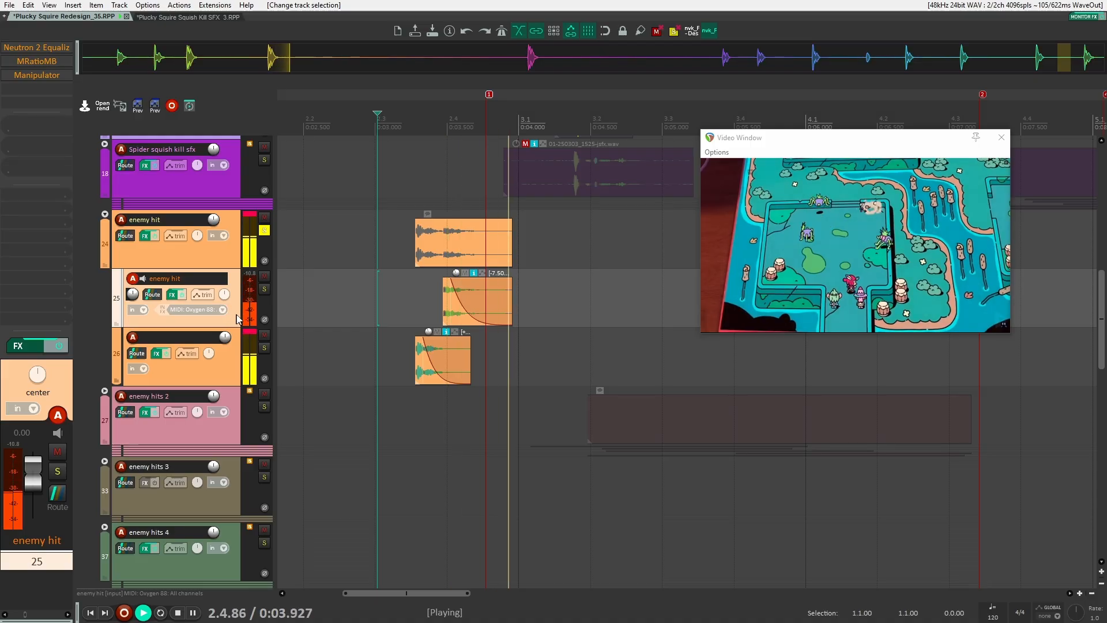
pyautogui.press('space')
pyautogui.press('space')
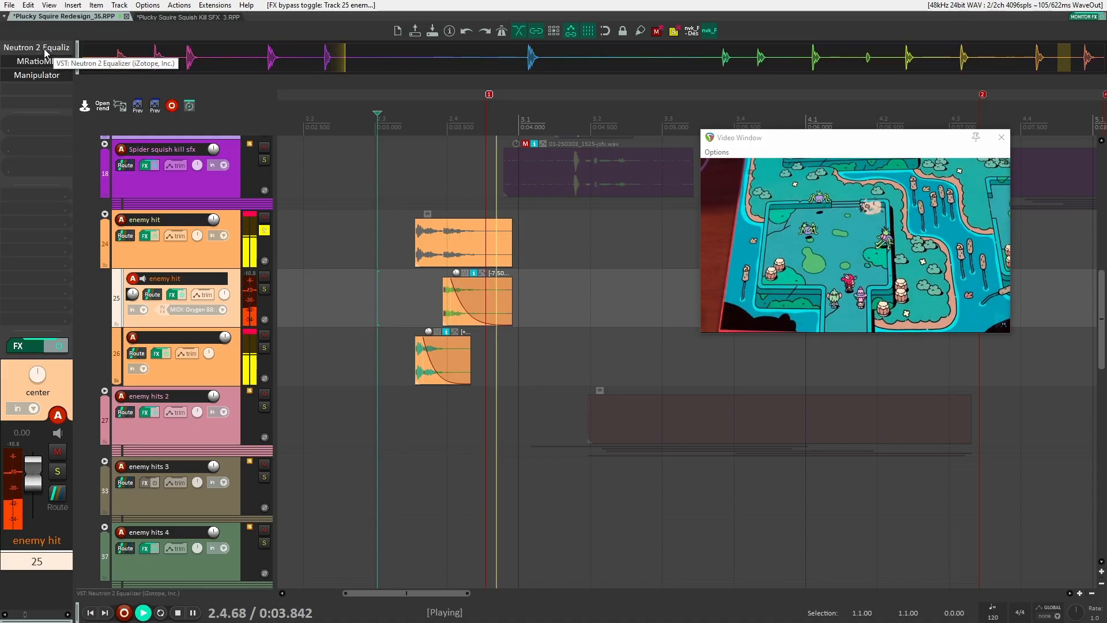
pyautogui.press('space')
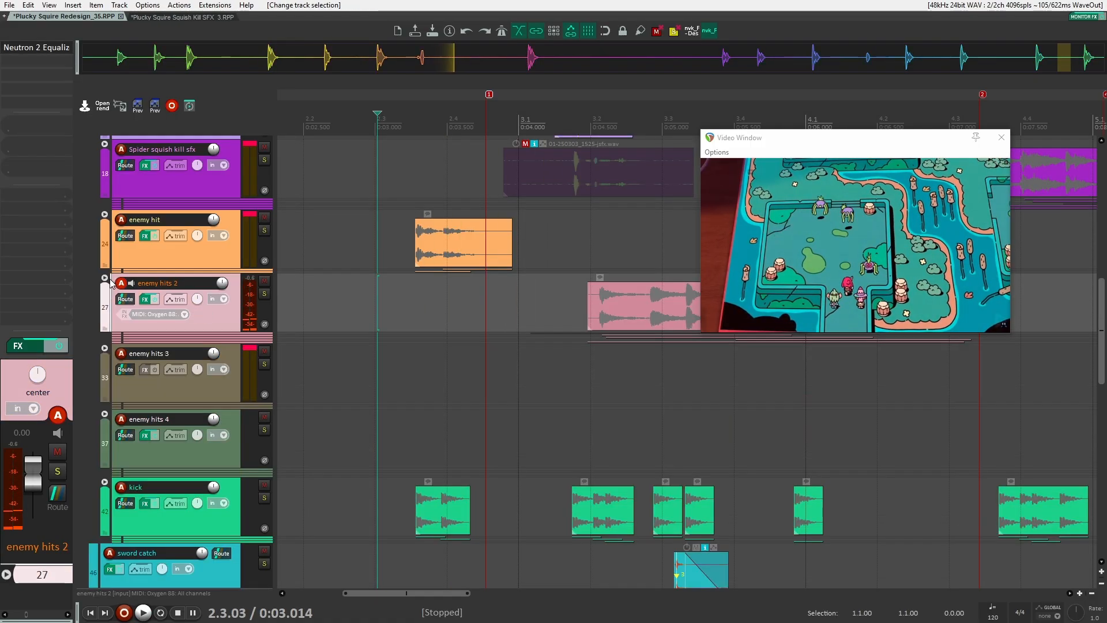
# Collapse the enemy hit folder and solo the enemy hits 2 folder track
pyautogui.click(105, 277)
pyautogui.click(264, 294)
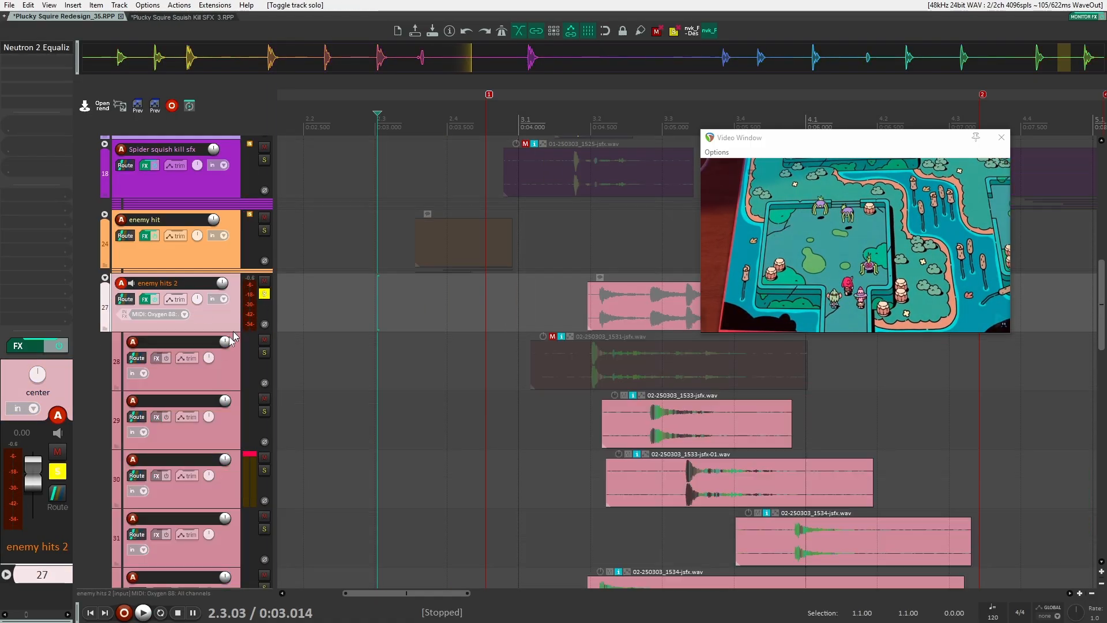
pyautogui.click(248, 348)
pyautogui.moveTo(453, 335); pyautogui.dragTo(359, 288)
pyautogui.scroll(-3, 363, 282)
pyautogui.click(380, 261)
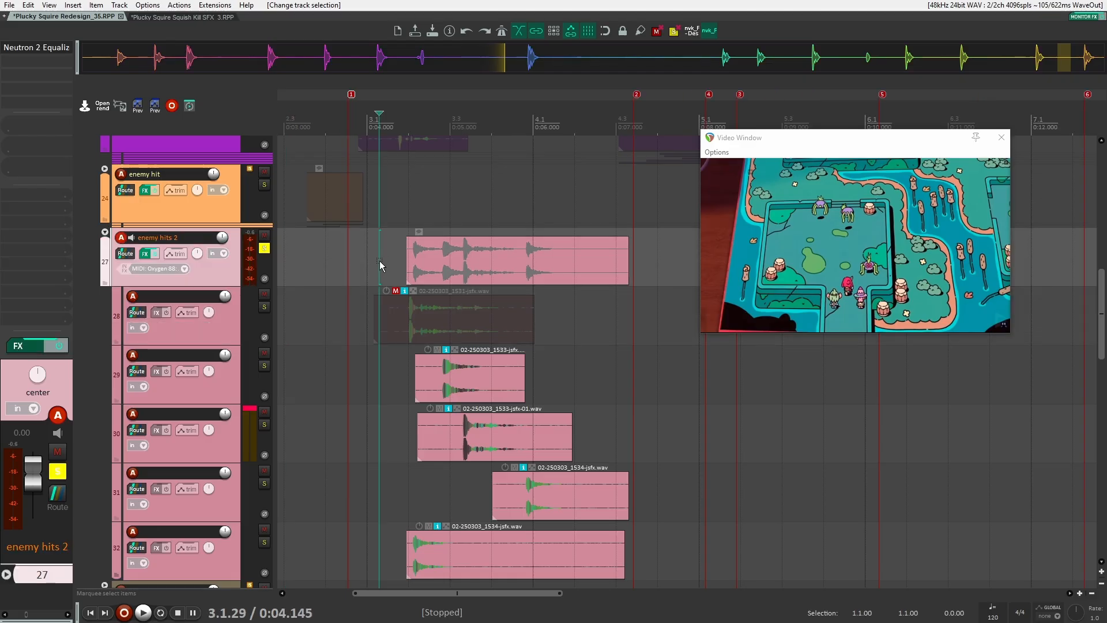
# Open the enemy hits 2 folder's Neutron 2 Equalizer, close it, and start playback
pyautogui.click(217, 337)
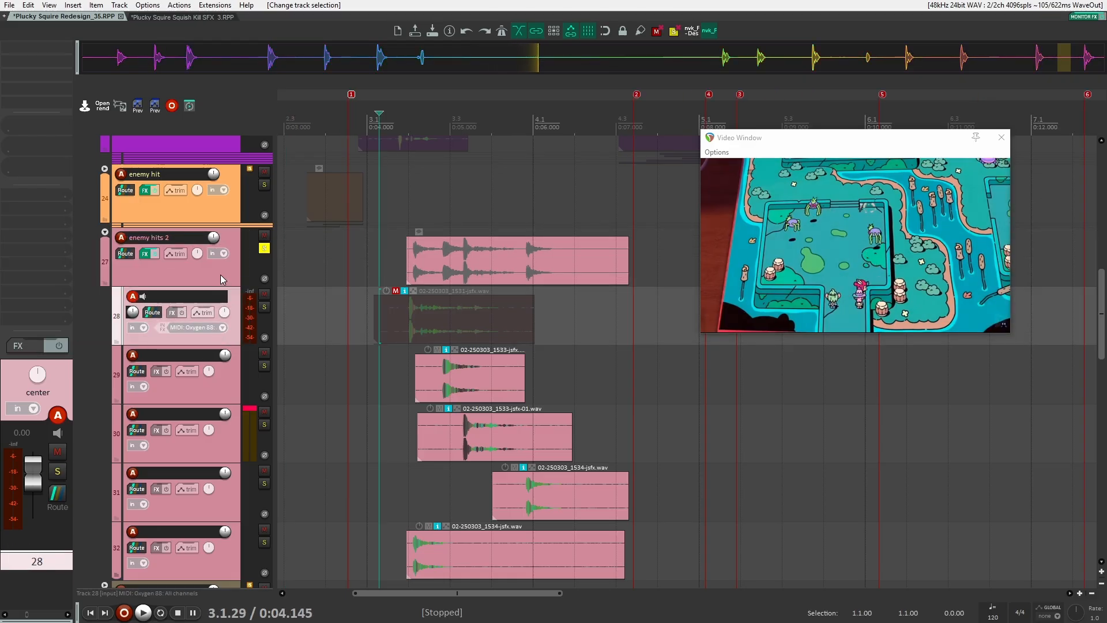
pyautogui.click(222, 279)
pyautogui.click(50, 46)
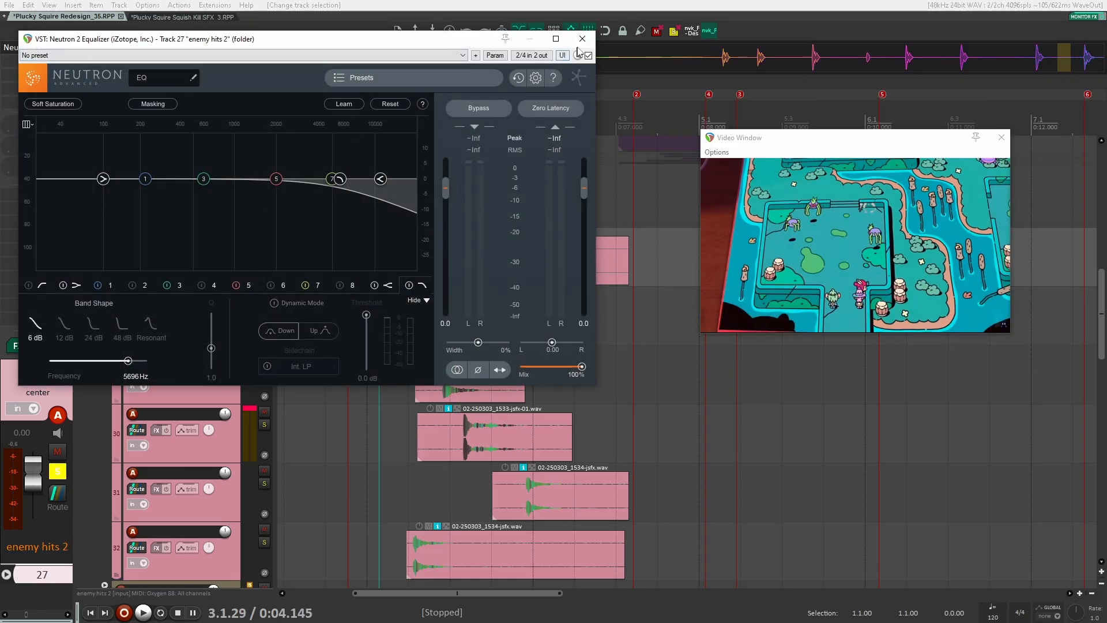
pyautogui.click(581, 39)
pyautogui.press('space')
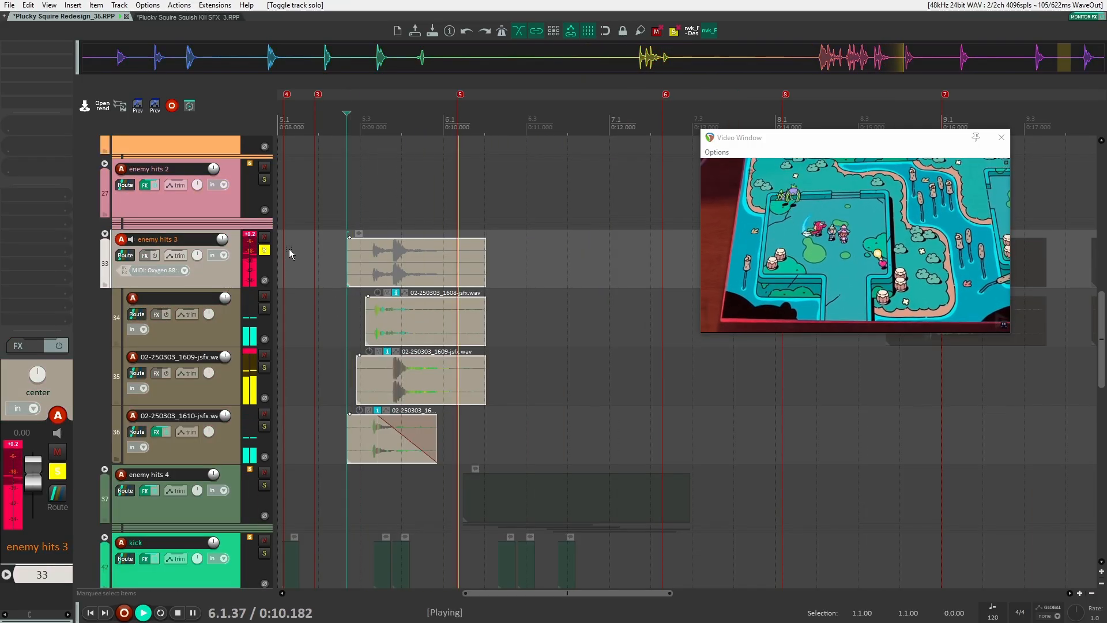
# Play the enemy hits 4 folder and toggle bypass on its kHs Transient Shaper
pyautogui.press('space')
pyautogui.press('space')
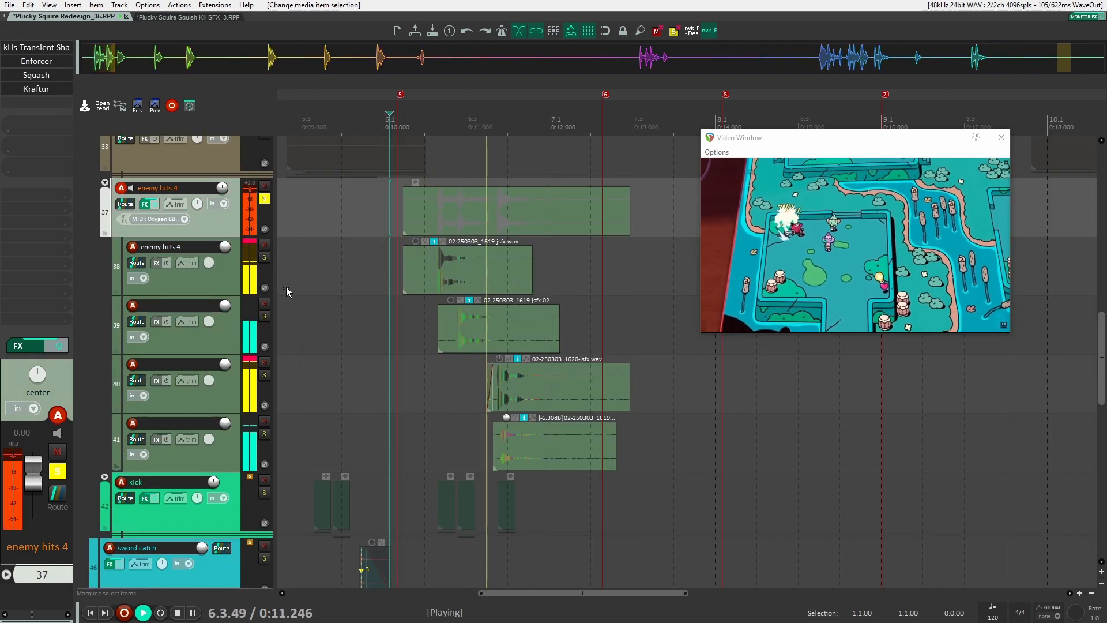
pyautogui.click(66, 45)
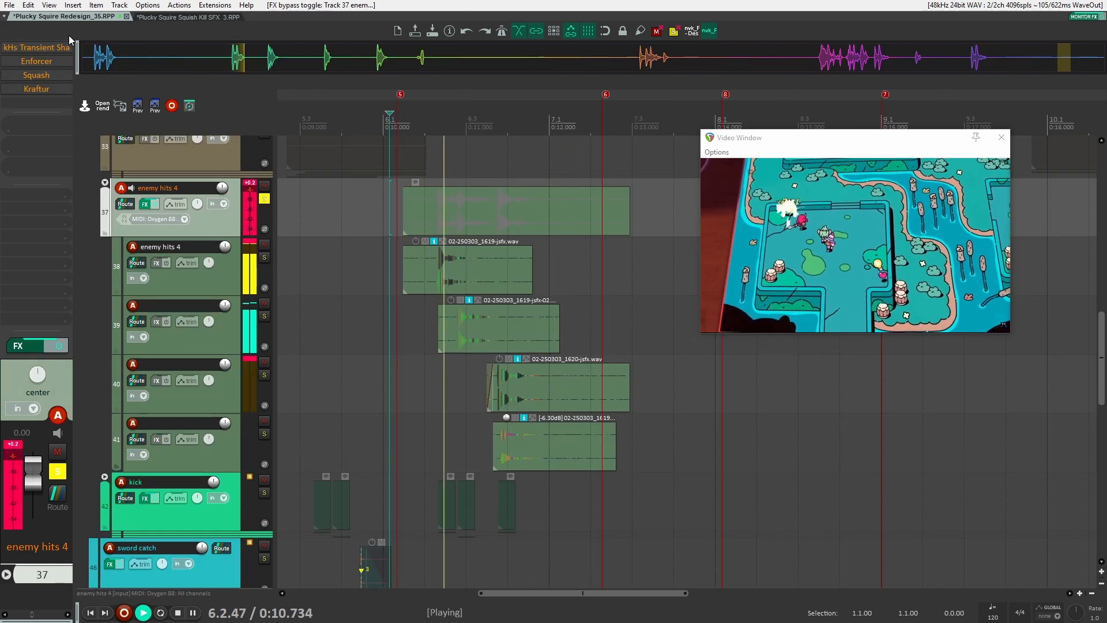
# Open the enemy hits 4 folder's Transient Shaper, Enforcer, Squash and Kraftur windows during playback, then close Kraftur
pyautogui.click(64, 47)
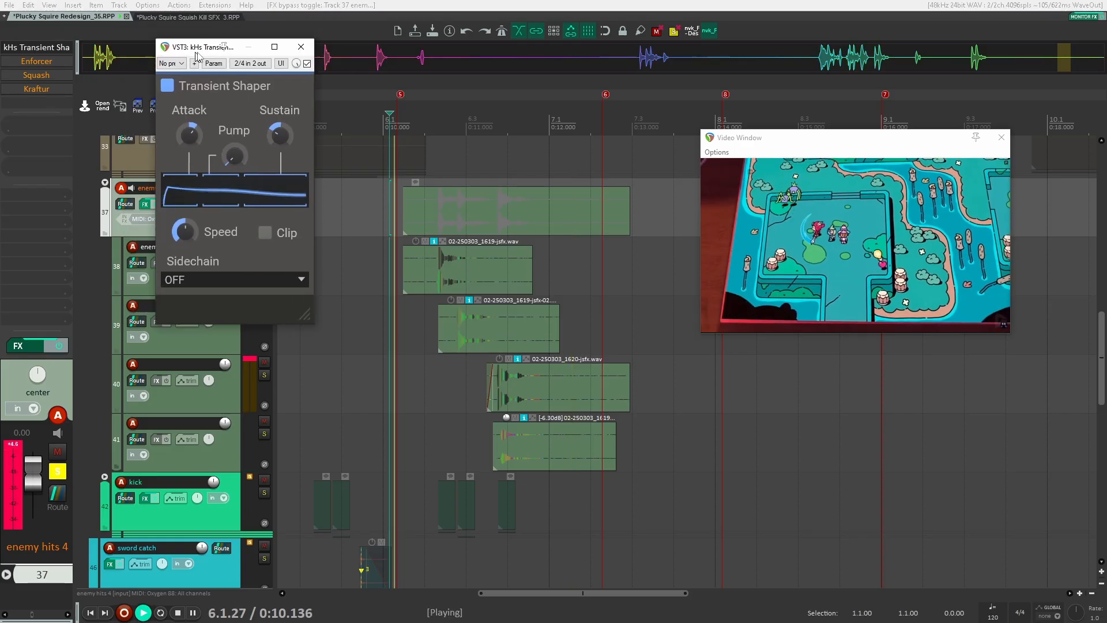
pyautogui.click(35, 61)
pyautogui.press('space')
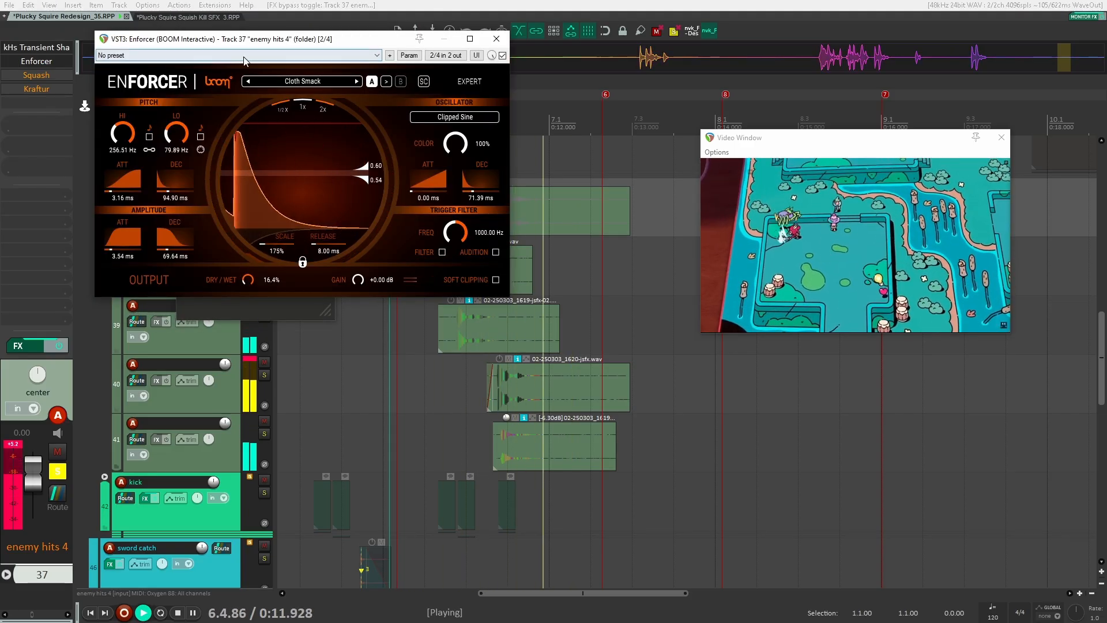
pyautogui.press('space')
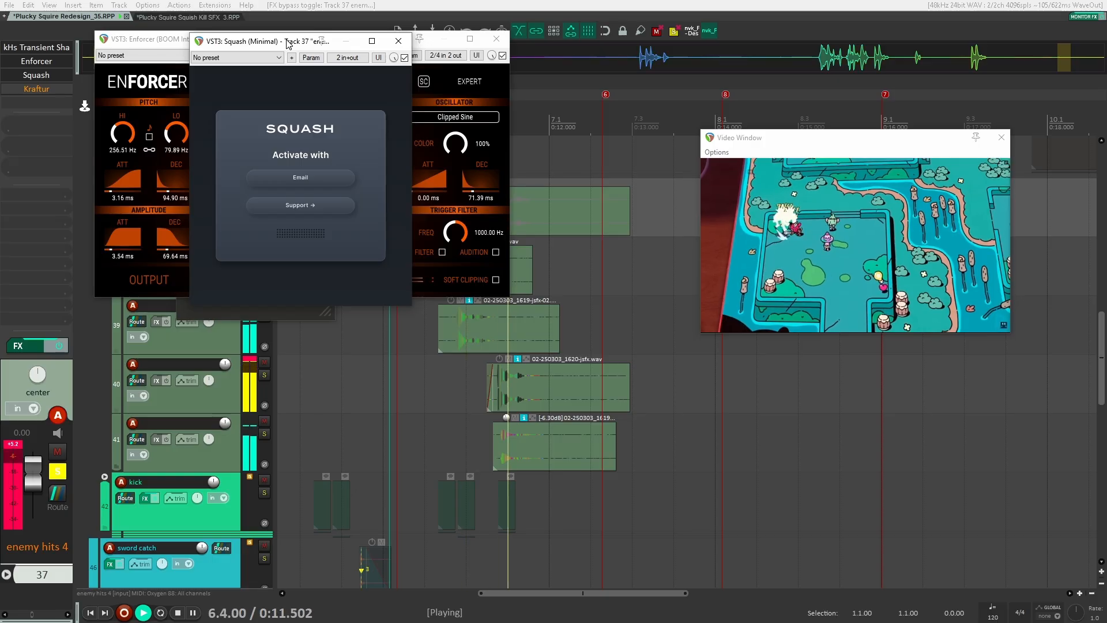
pyautogui.click(33, 90)
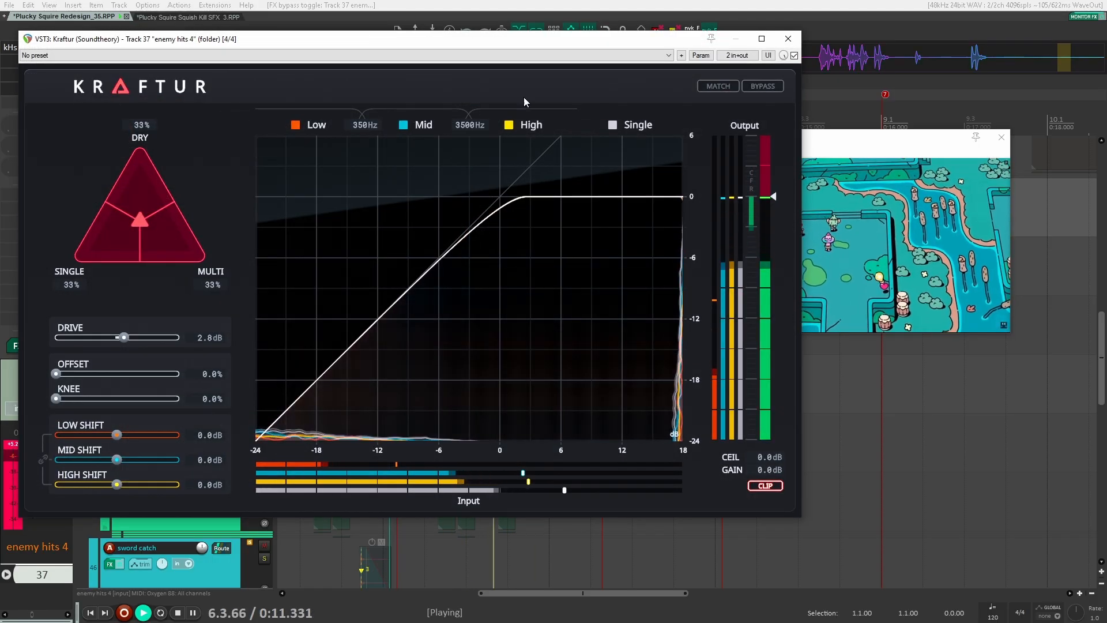
pyautogui.press('space')
pyautogui.click(788, 38)
# Scroll down to the kick folder track and solo it
pyautogui.hscroll(-2, 408, 264)
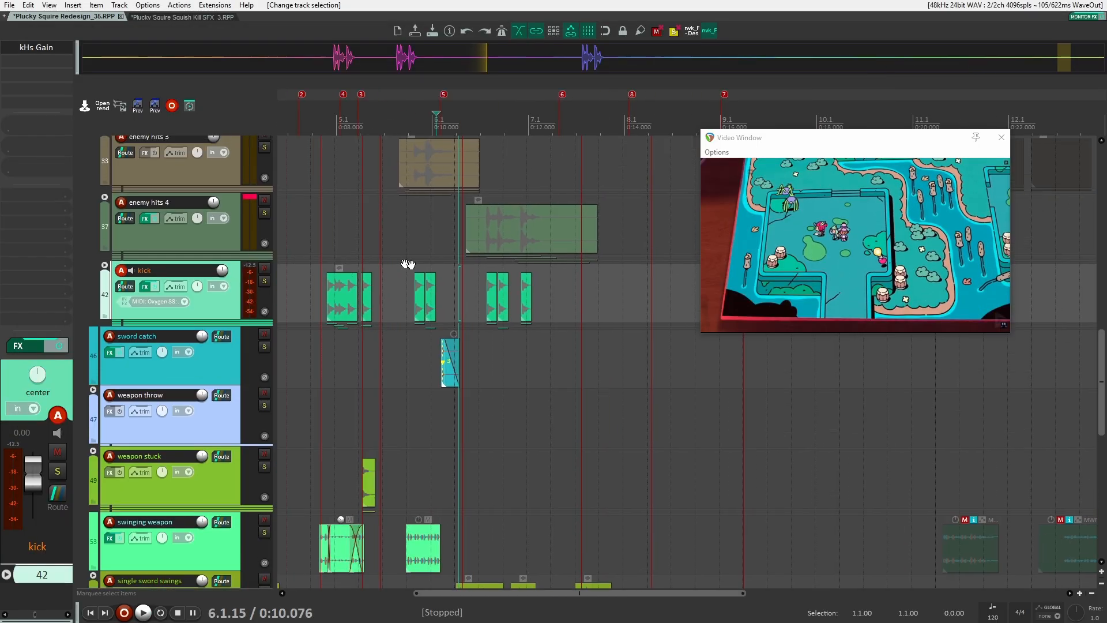
pyautogui.scroll(3, 376, 327)
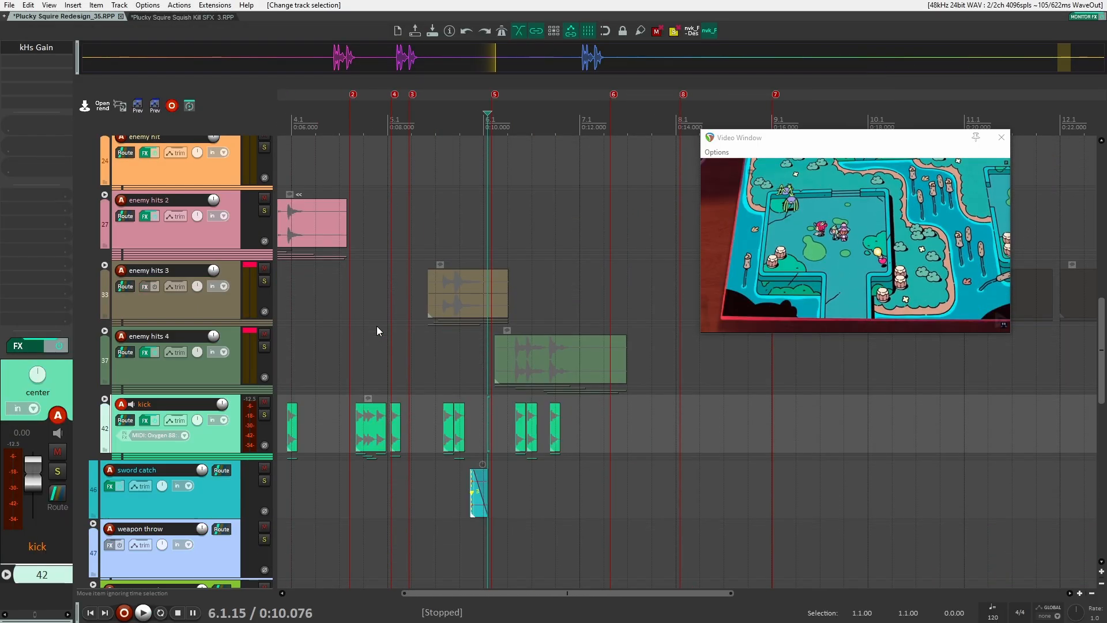
pyautogui.hscroll(-3, 448, 360)
pyautogui.hscroll(-3, 461, 354)
pyautogui.scroll(-2, 438, 340)
pyautogui.click(403, 337)
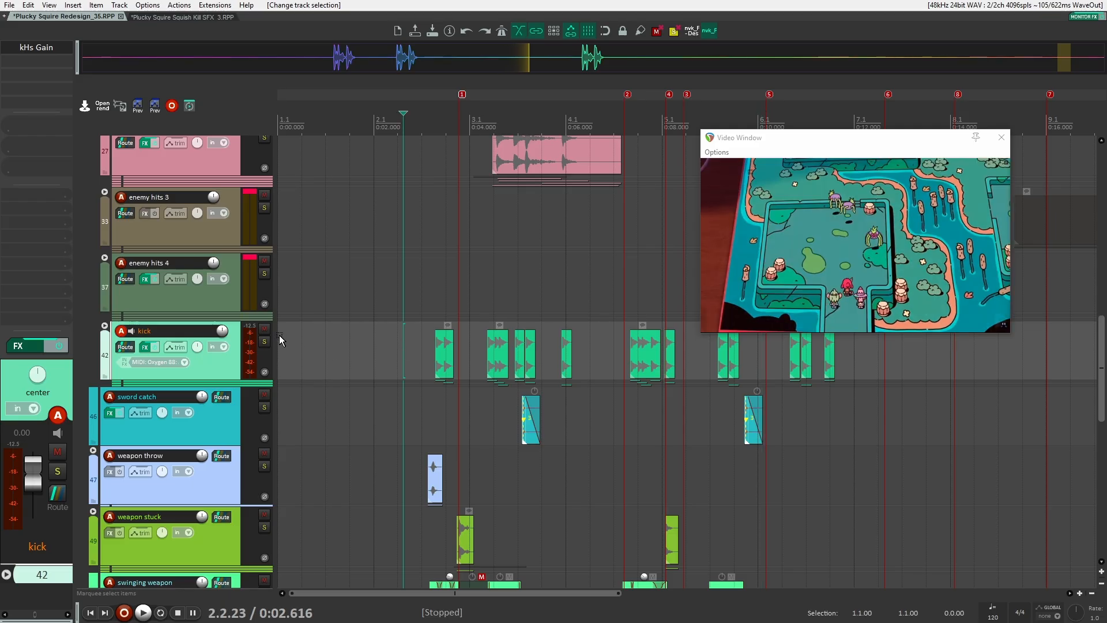
pyautogui.click(264, 341)
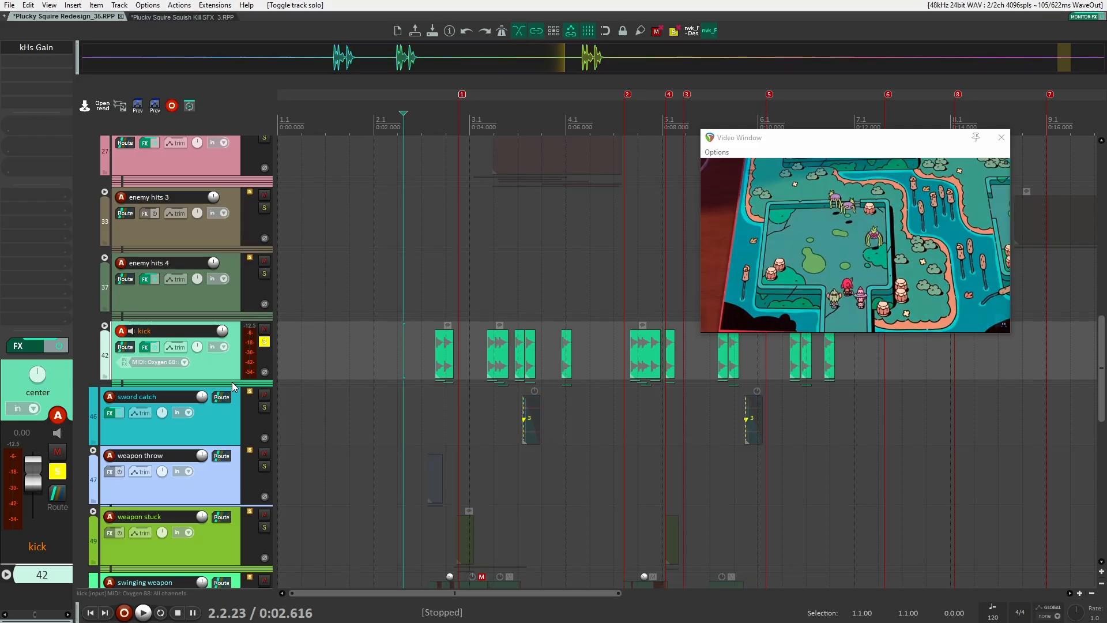
pyautogui.press('=')
# Expand the kick folder and select the first item on its first kick child track
pyautogui.click(105, 326)
pyautogui.scroll(5, 549, 351)
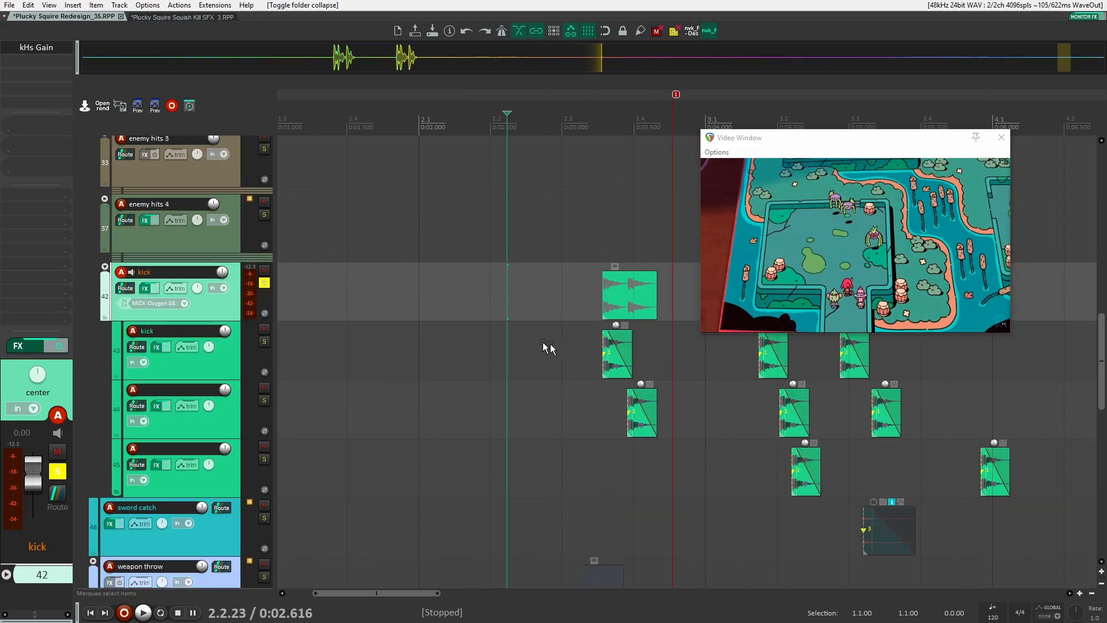
pyautogui.scroll(2, 473, 351)
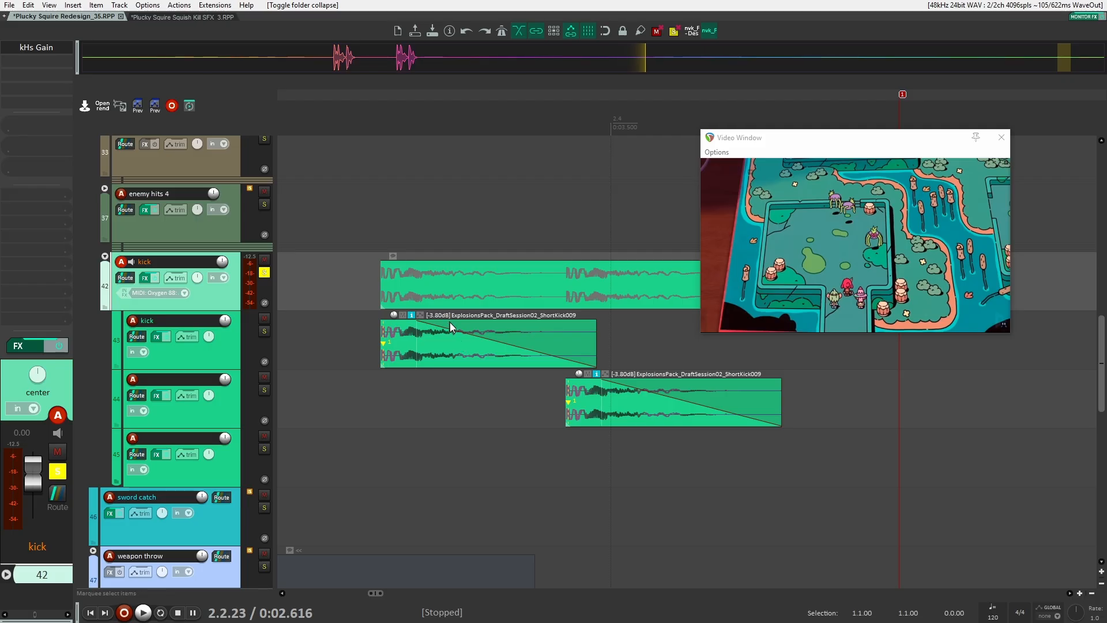
pyautogui.scroll(-1, 516, 337)
pyautogui.scroll(-9, 513, 337)
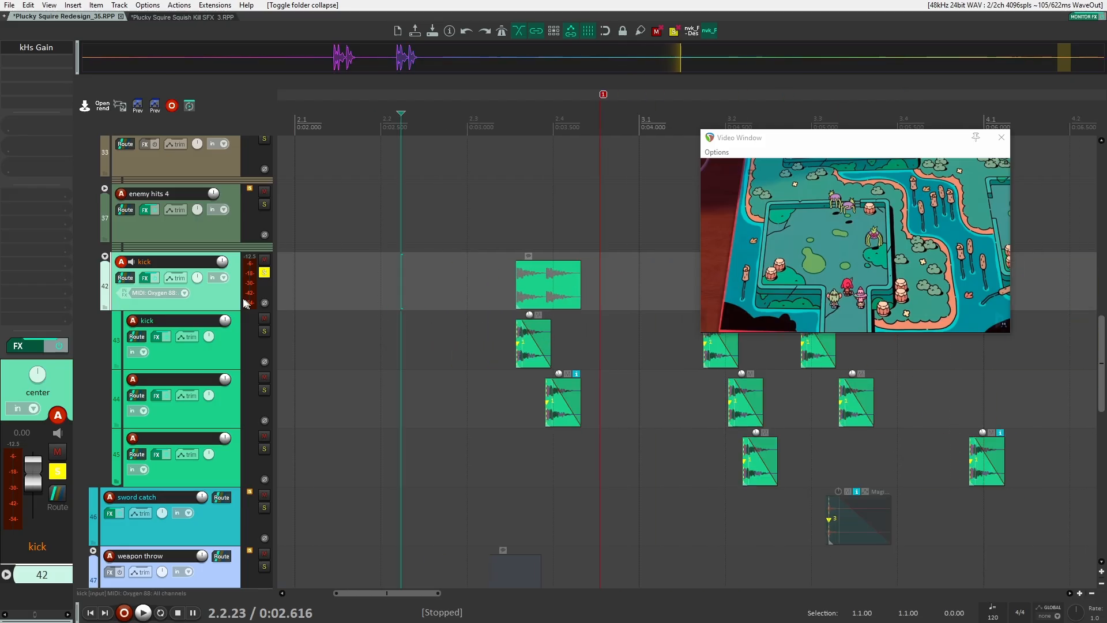
pyautogui.click(506, 337)
pyautogui.click(507, 297)
pyautogui.scroll(-1, 510, 309)
pyautogui.scroll(-1, 583, 314)
pyautogui.scroll(7, 477, 329)
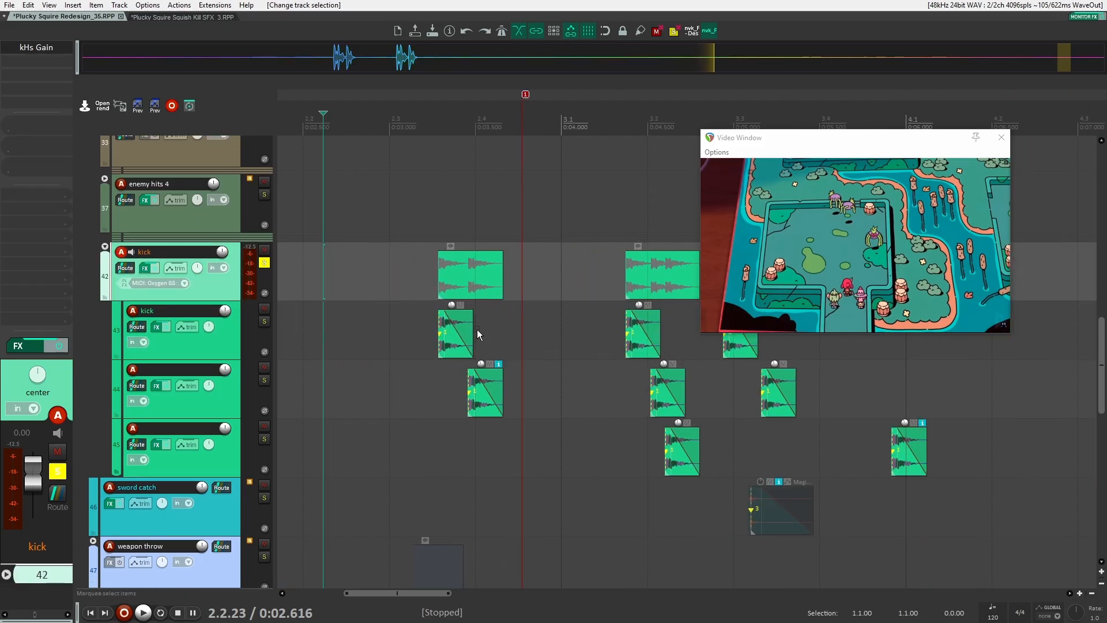
# Lengthen the first kick item on the kick child track and play it
pyautogui.moveTo(474, 330); pyautogui.dragTo(581, 329)
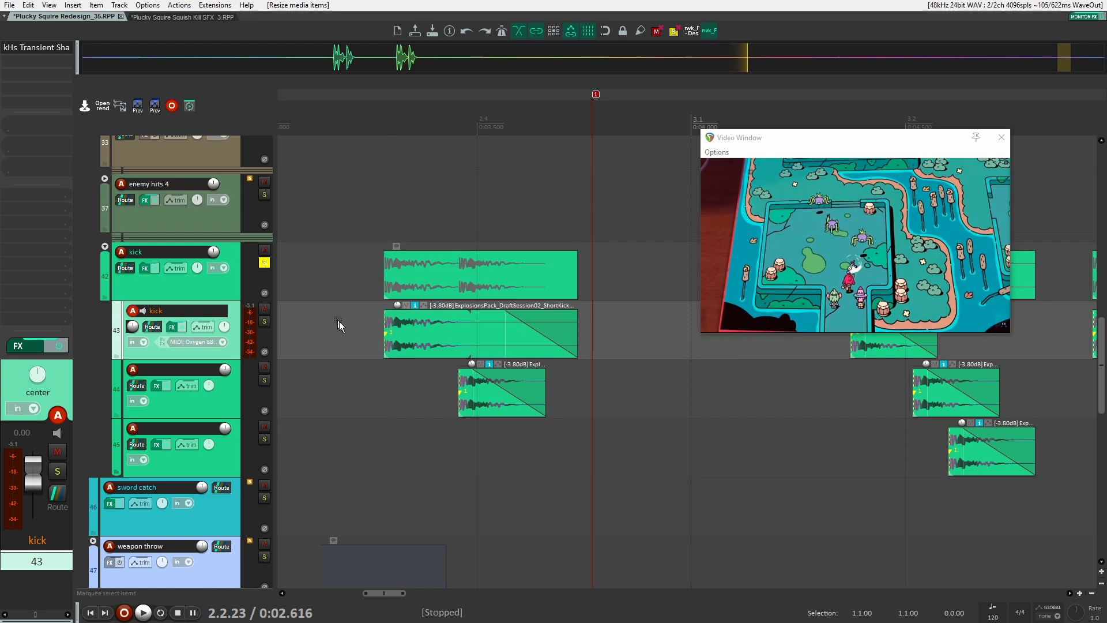
pyautogui.hotkey('ctrl', 'z')
pyautogui.moveTo(383, 335); pyautogui.dragTo(660, 334)
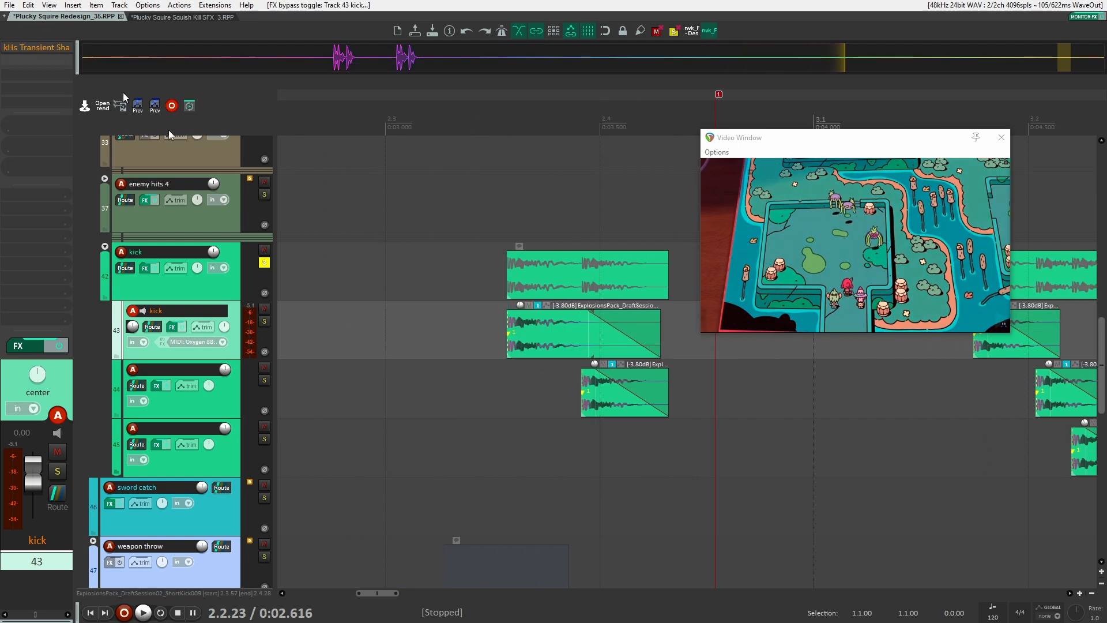
pyautogui.scroll(-2, 351, 317)
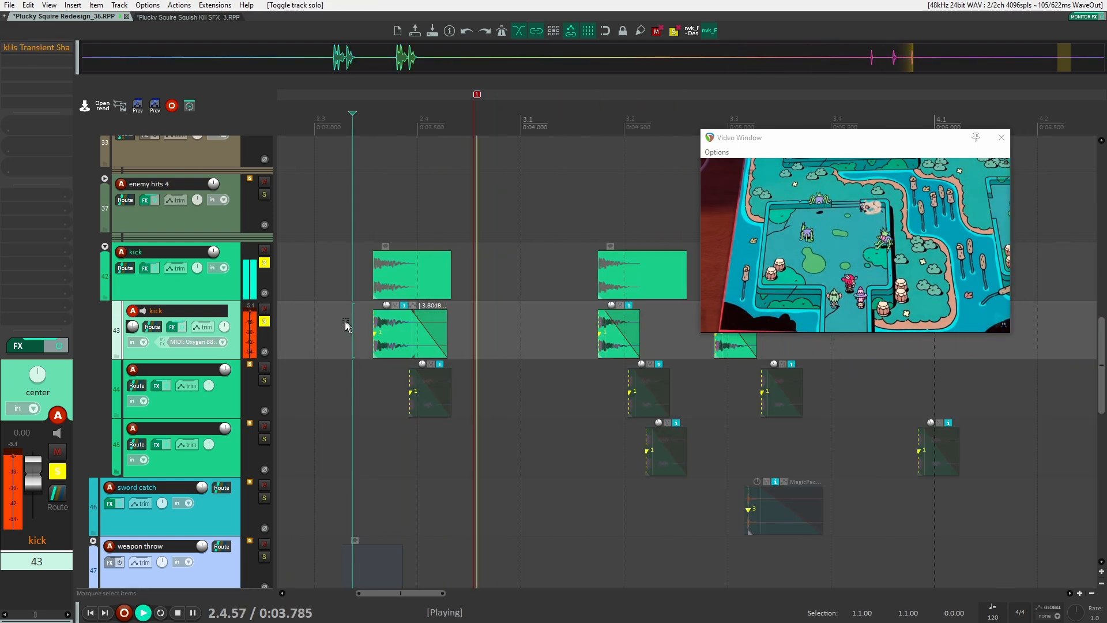
pyautogui.press('space')
# Solo the kick child track and play it against the video
pyautogui.click(345, 318)
pyautogui.press('space')
pyautogui.scroll(-2, 345, 315)
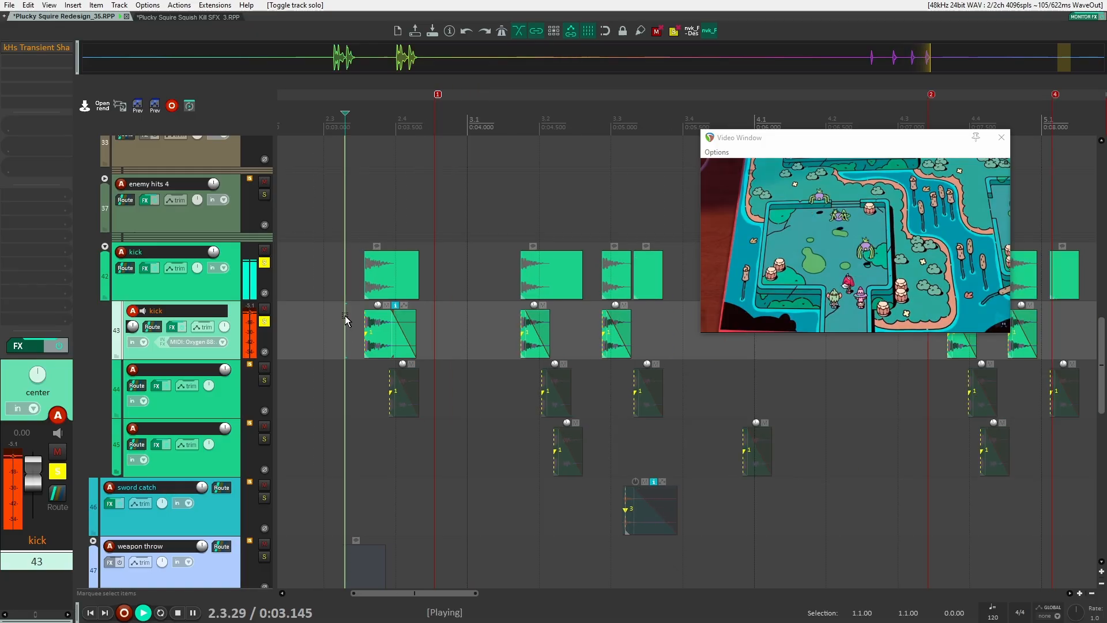
pyautogui.press('space')
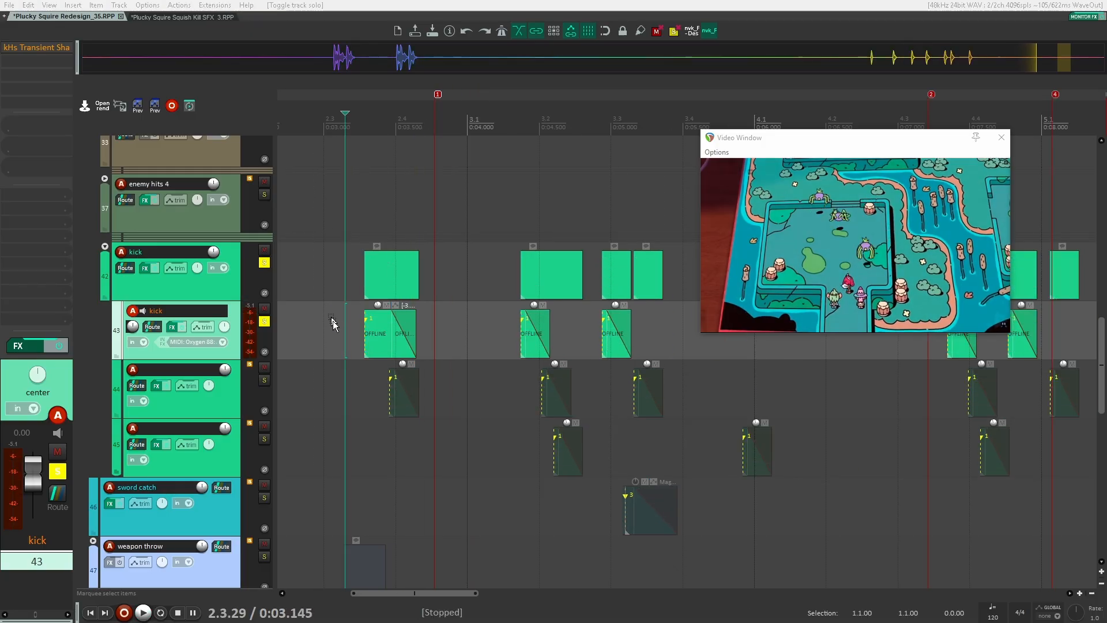
# Shorten the end of the first kick item on the kick child track
pyautogui.click(337, 318)
pyautogui.scroll(3, 341, 318)
pyautogui.scroll(1, 529, 330)
pyautogui.scroll(-1, 530, 331)
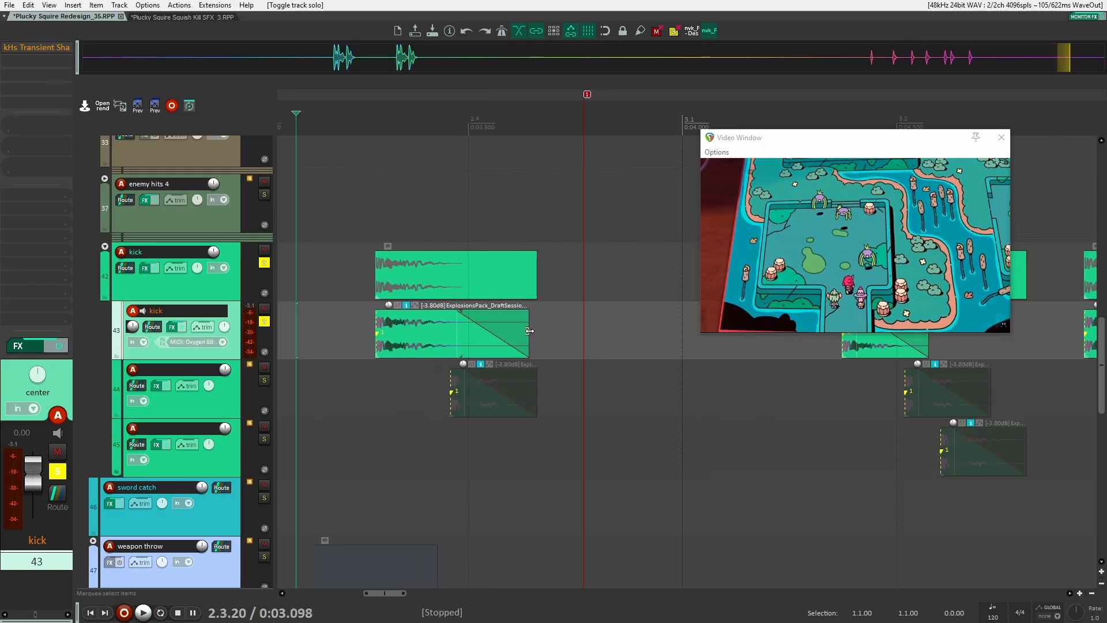
pyautogui.moveTo(529, 331); pyautogui.dragTo(462, 331)
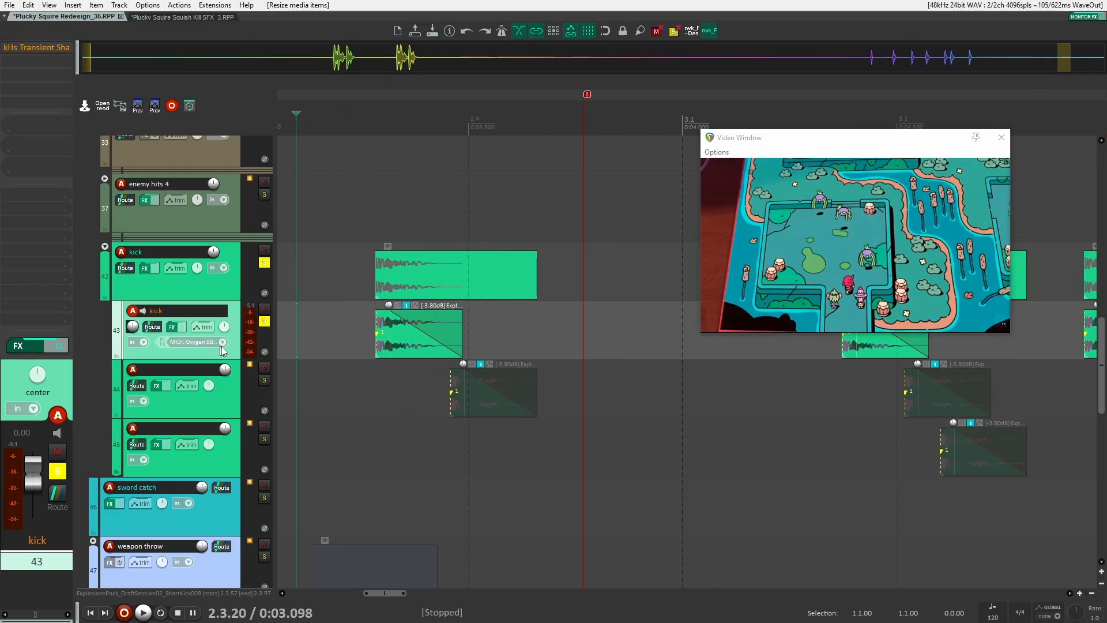
# Open the kick child track's kHs Transient Shaper and raise its Sustain slightly while playing
pyautogui.click(32, 53)
pyautogui.press('space')
pyautogui.press('space')
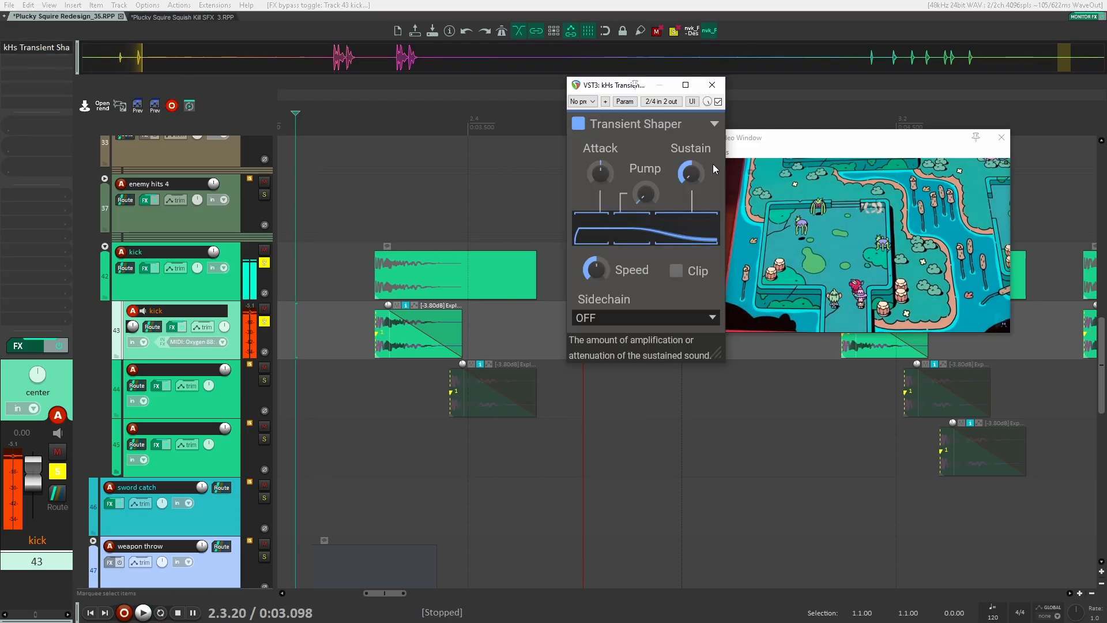
pyautogui.moveTo(694, 171); pyautogui.dragTo(687, 162)
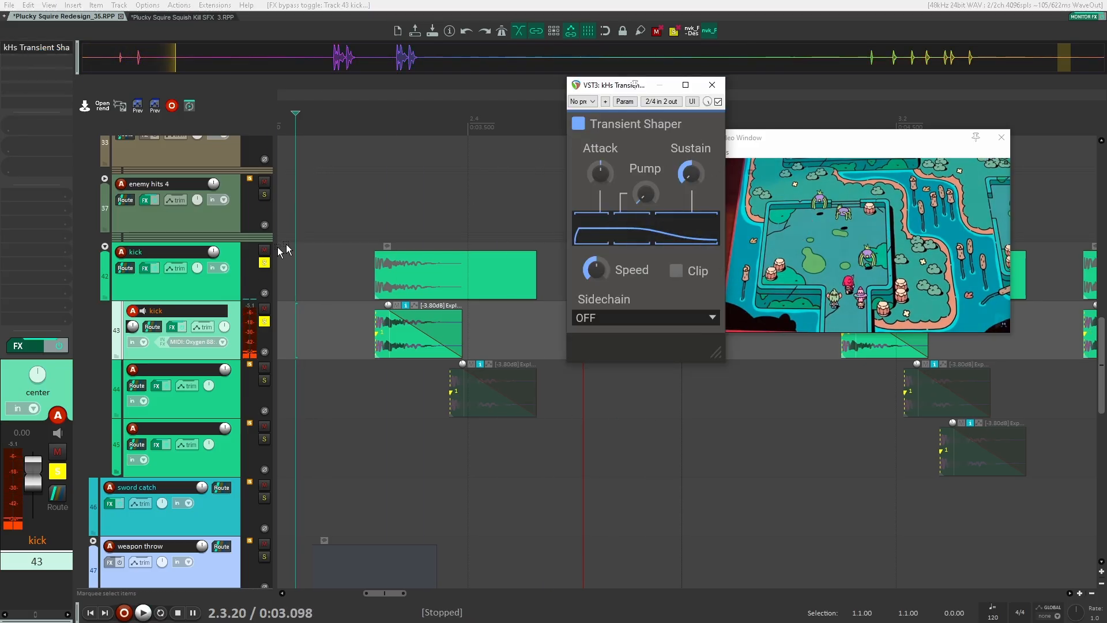
# Unsolo the kick child track, select the next kick child track, and close the Transient Shaper window
pyautogui.click(264, 322)
pyautogui.click(215, 291)
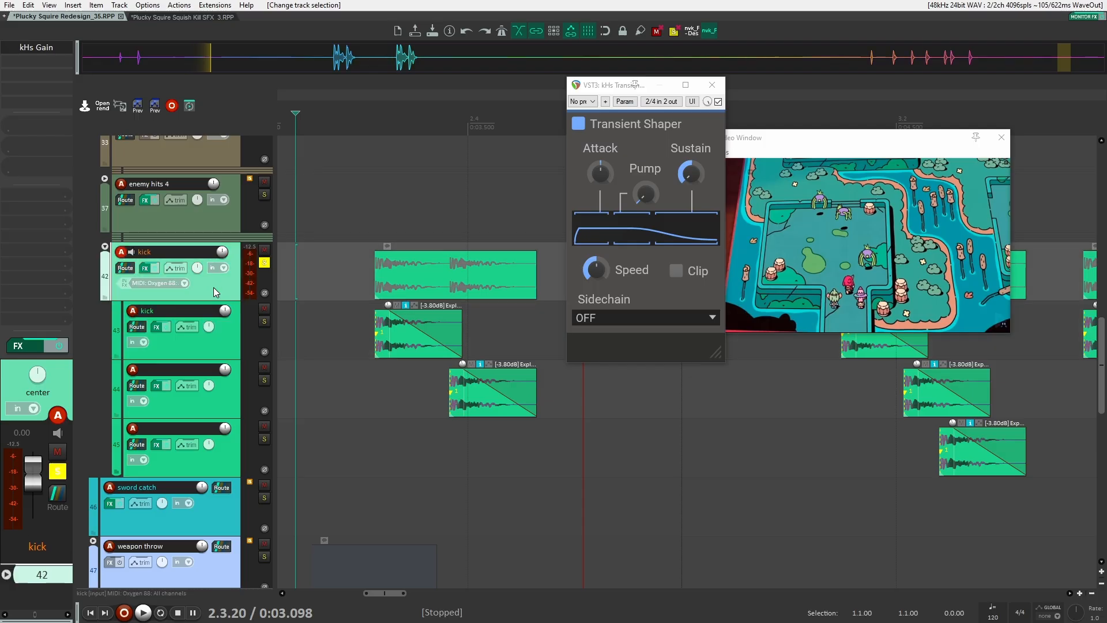
pyautogui.click(218, 404)
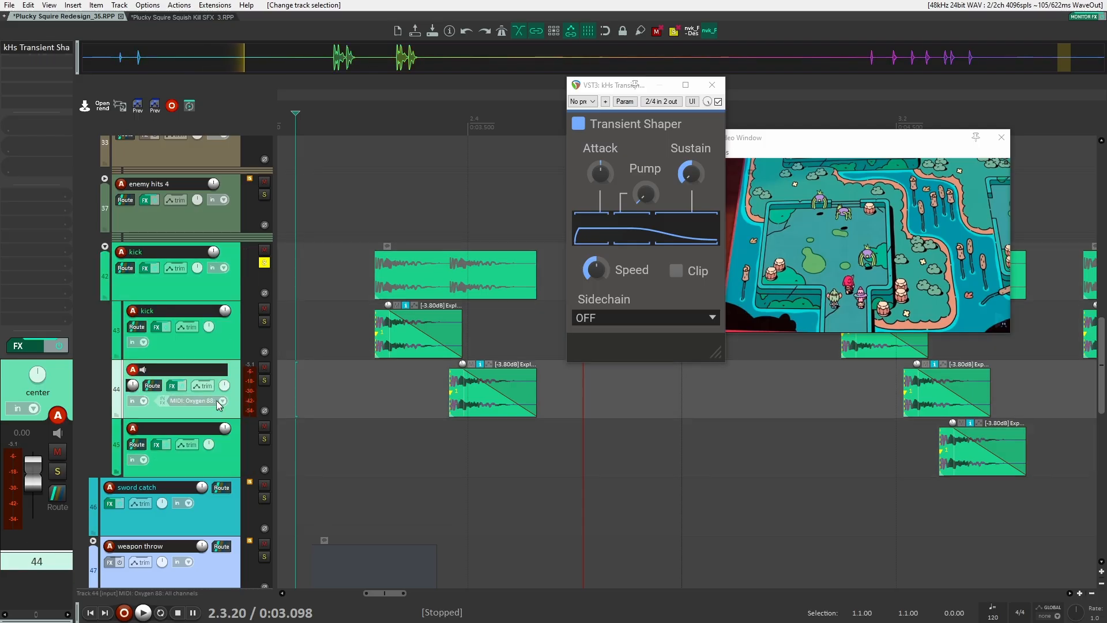
pyautogui.scroll(-5, 450, 306)
pyautogui.click(712, 85)
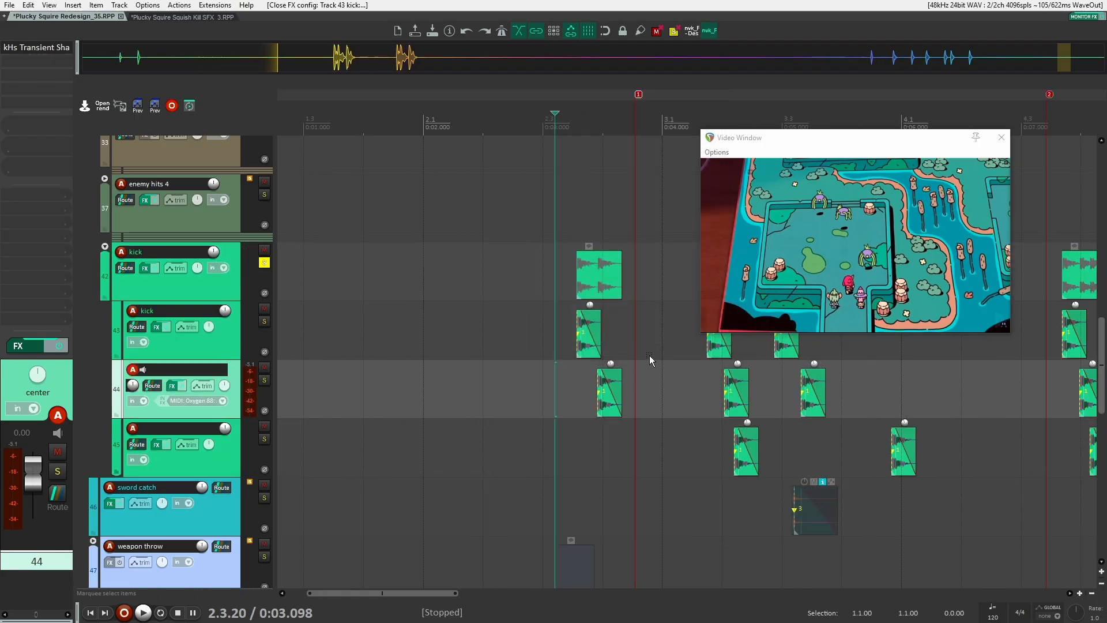
pyautogui.scroll(4, 663, 372)
pyautogui.scroll(4, 668, 380)
pyautogui.scroll(-4, 667, 382)
pyautogui.scroll(-8, 461, 372)
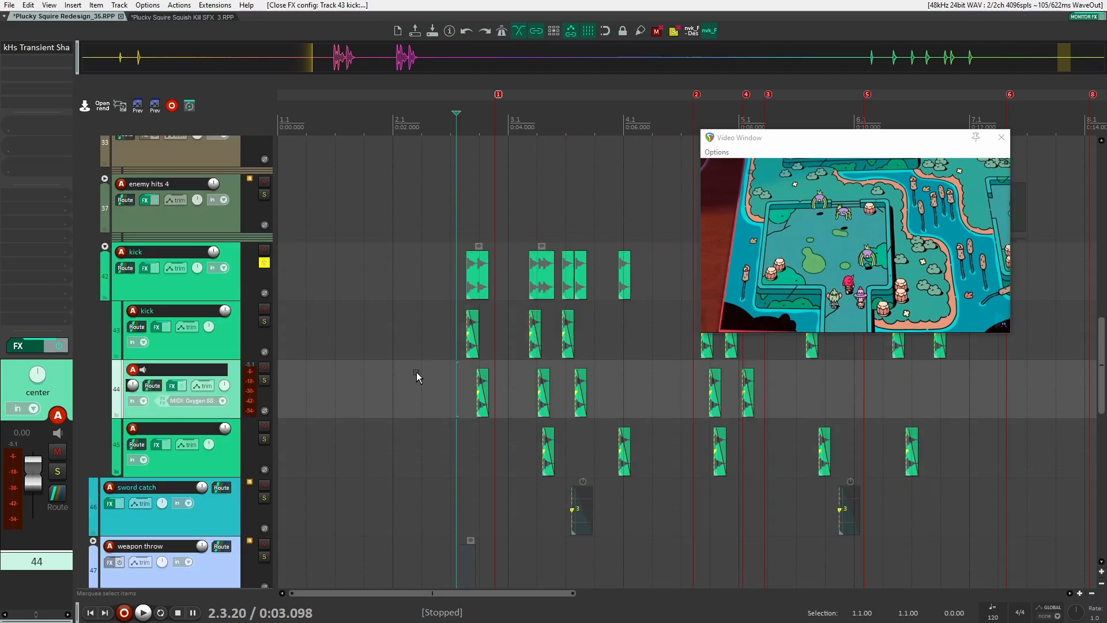
pyautogui.moveTo(621, 341); pyautogui.dragTo(461, 369)
pyautogui.scroll(-3, 428, 337)
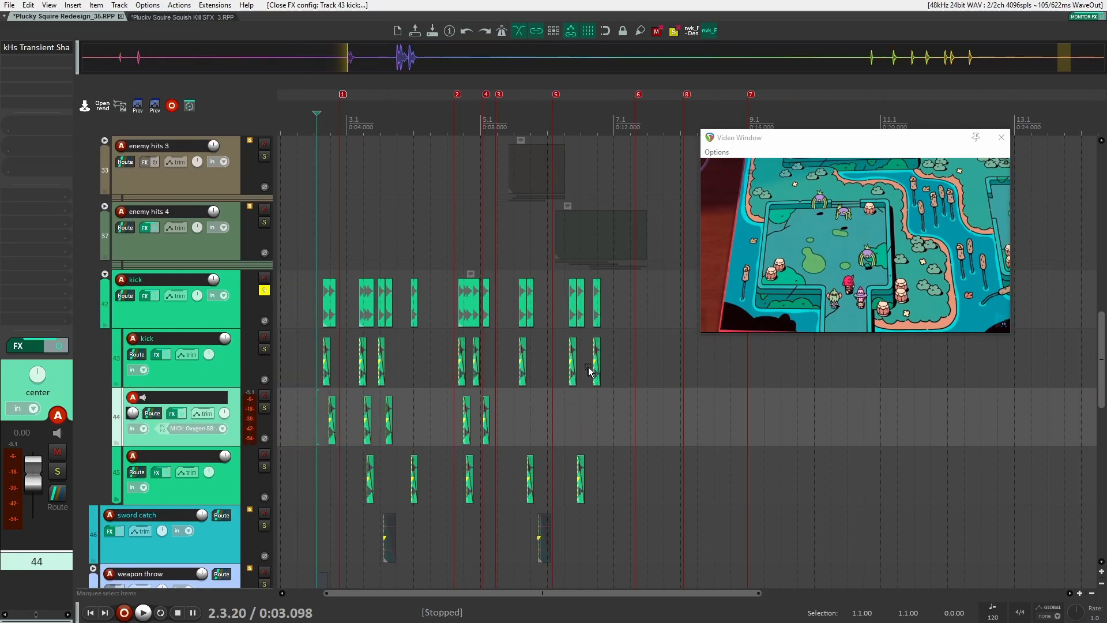
# Select and solo the kick folder track and play it against the video
pyautogui.click(264, 291)
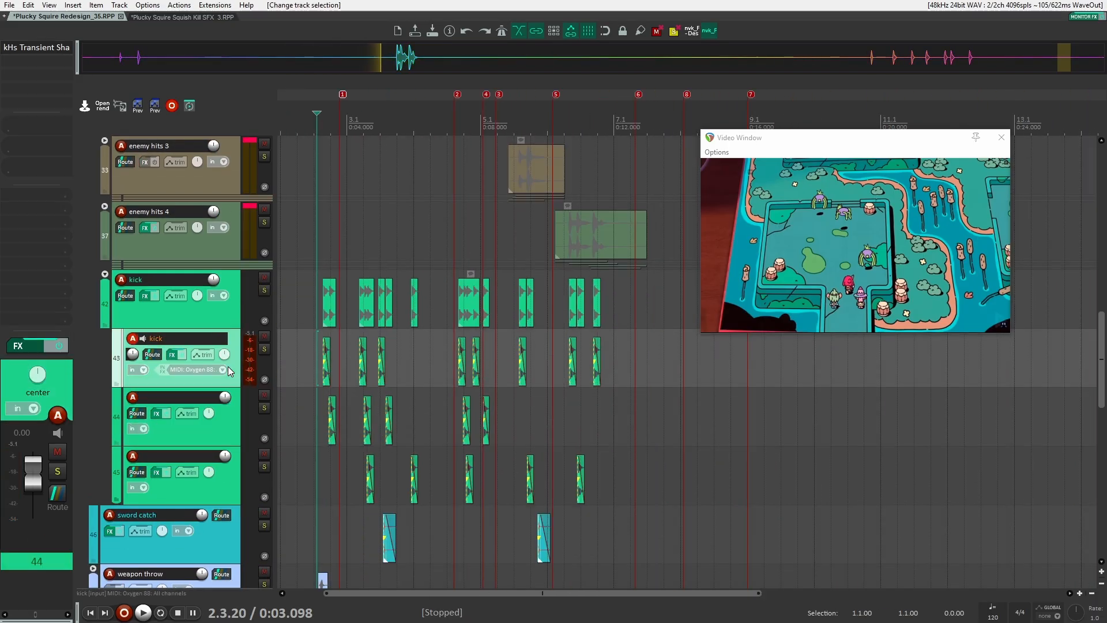
pyautogui.click(216, 310)
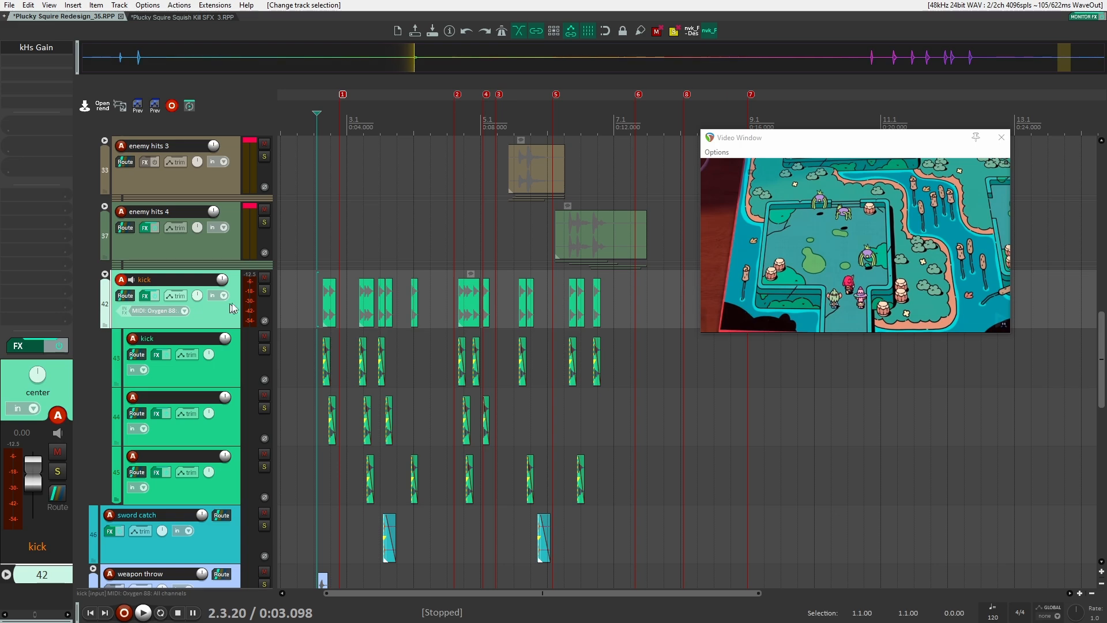
pyautogui.click(264, 291)
pyautogui.press('space')
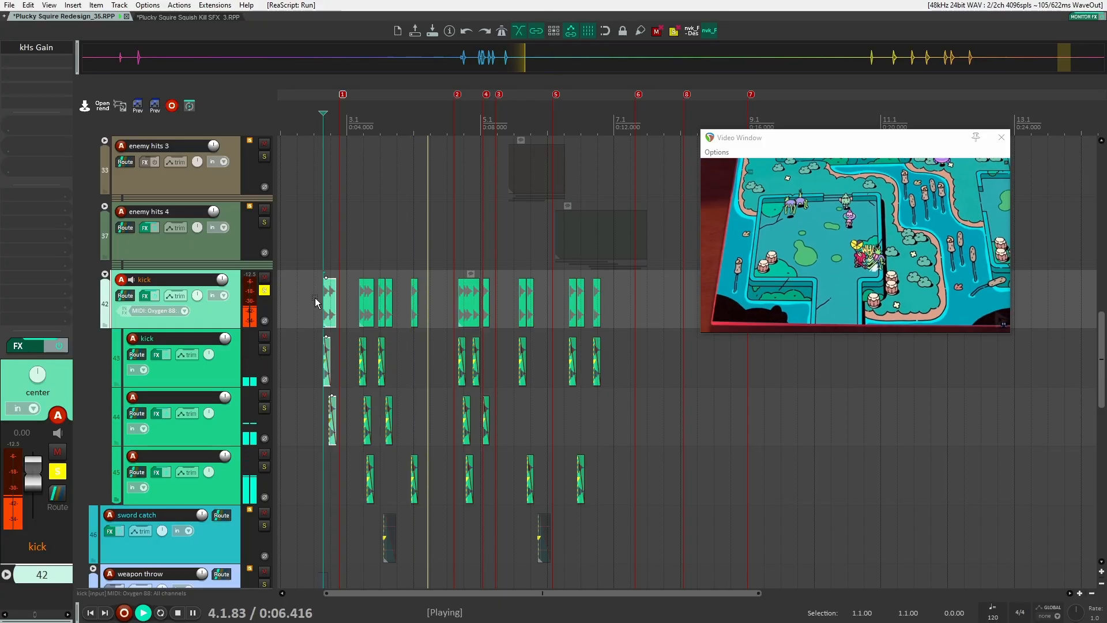
pyautogui.press('space')
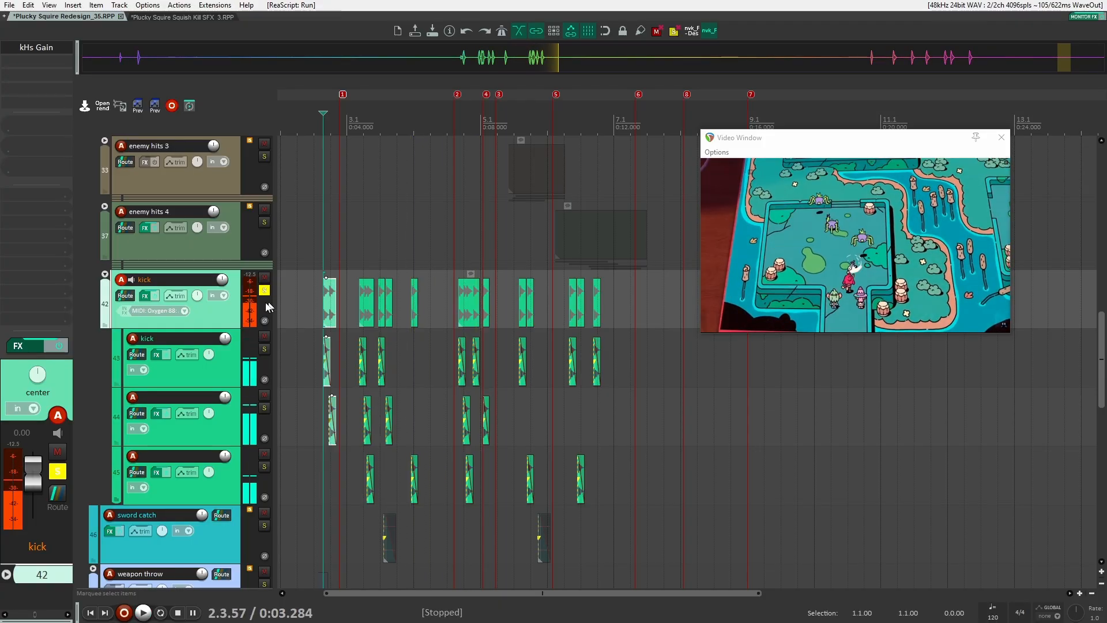
# Unsolo the kick folder track and collapse it
pyautogui.click(264, 291)
pyautogui.click(104, 276)
pyautogui.scroll(10, 268, 323)
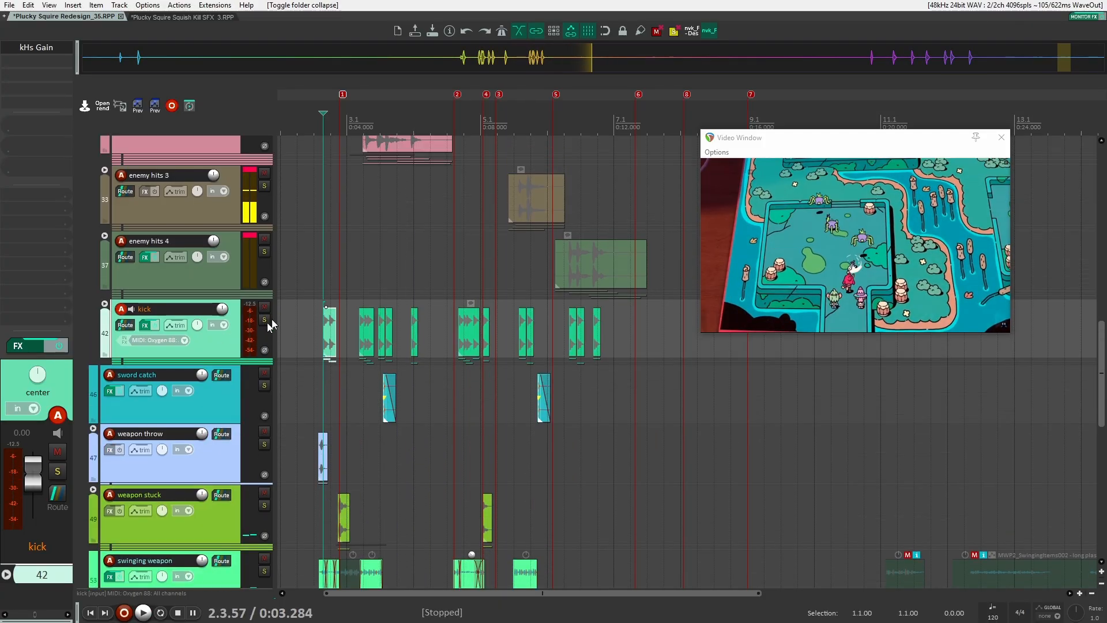
pyautogui.scroll(-4, 286, 319)
pyautogui.scroll(1, 267, 316)
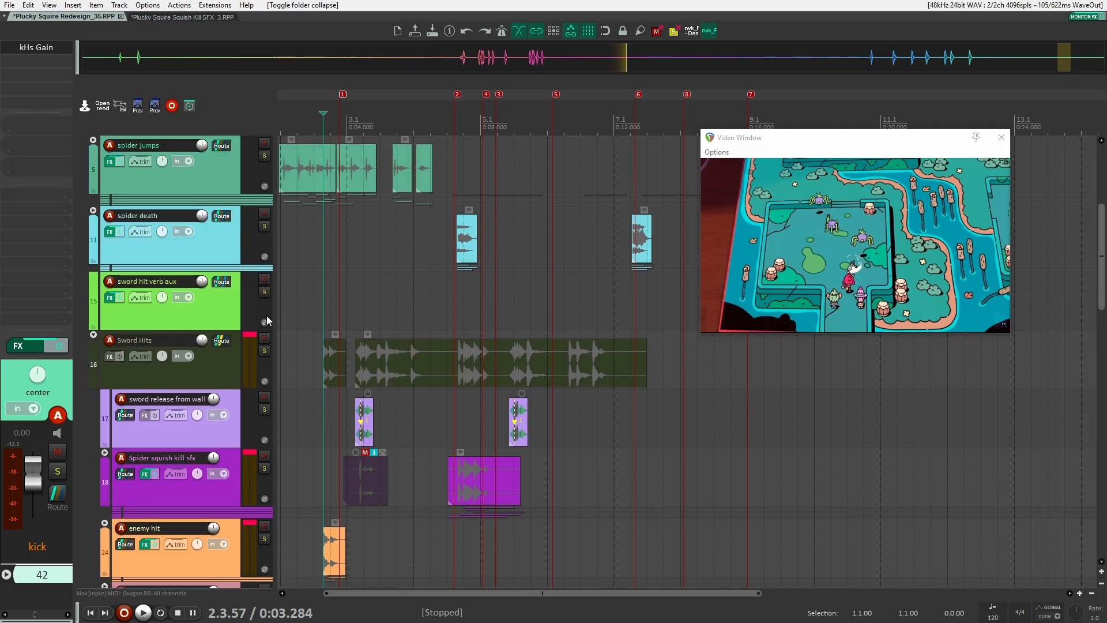
pyautogui.scroll(-1, 265, 292)
# Solo the Sword Hits folder track and play it against the video
pyautogui.click(265, 293)
pyautogui.scroll(-2, 293, 298)
pyautogui.scroll(3, 299, 301)
pyautogui.scroll(-1, 304, 302)
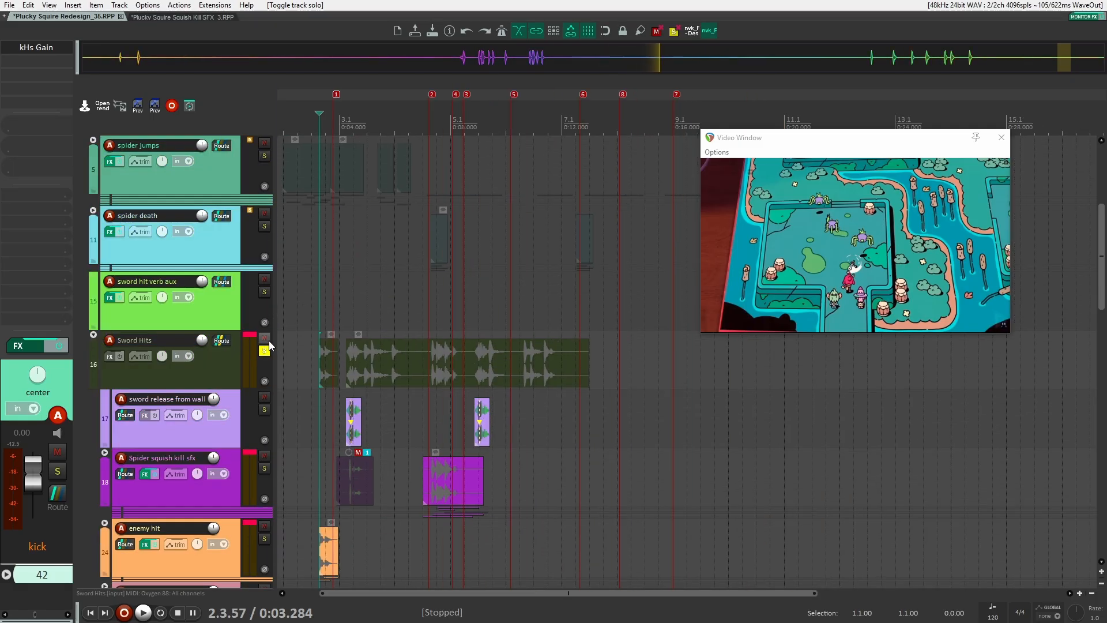
pyautogui.scroll(-2, 307, 337)
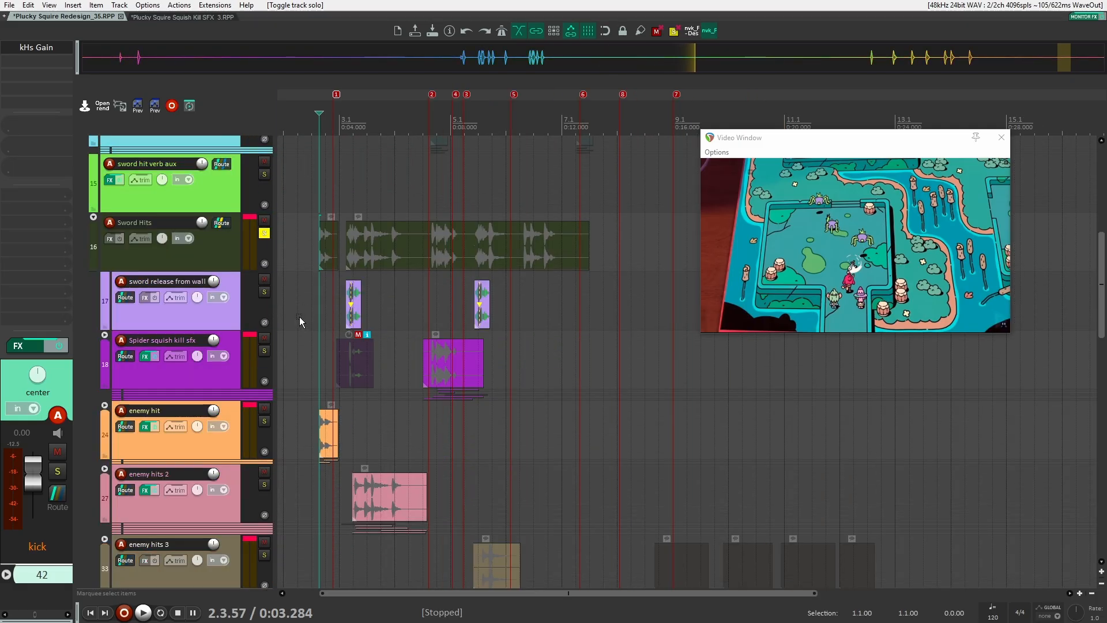
pyautogui.press('space')
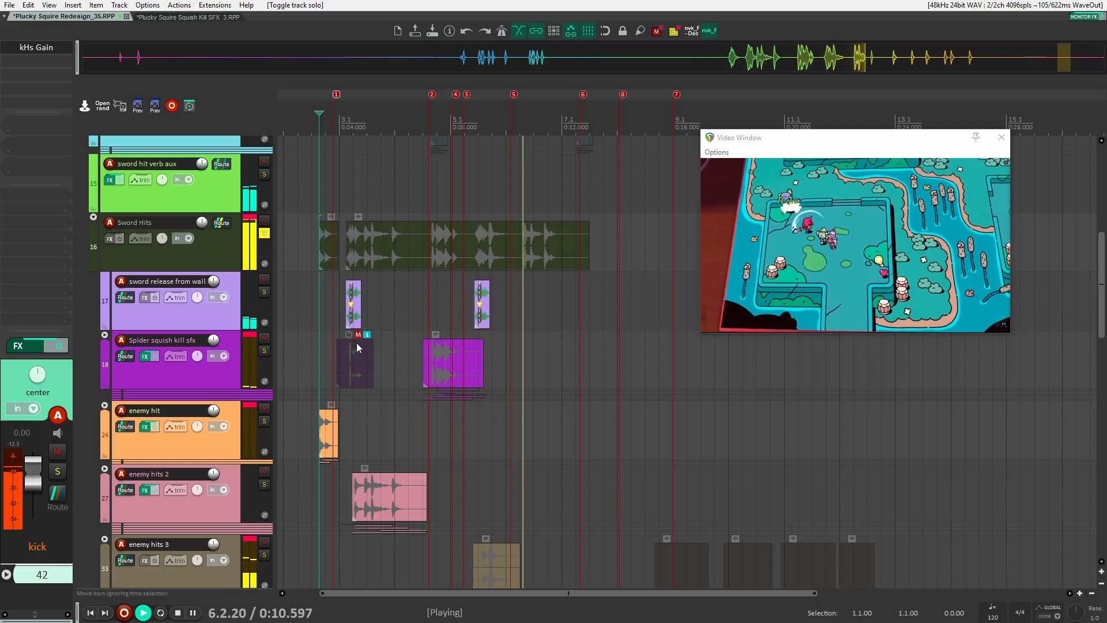
pyautogui.press('space')
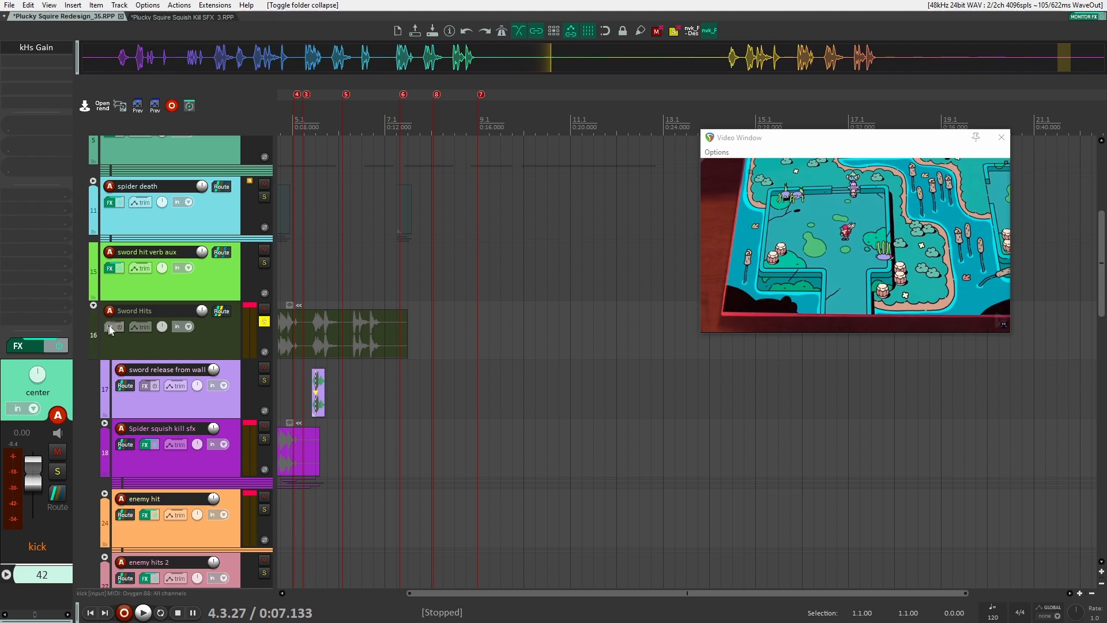
# Collapse the Sword Hits folder and unsolo it
pyautogui.click(94, 306)
pyautogui.click(265, 321)
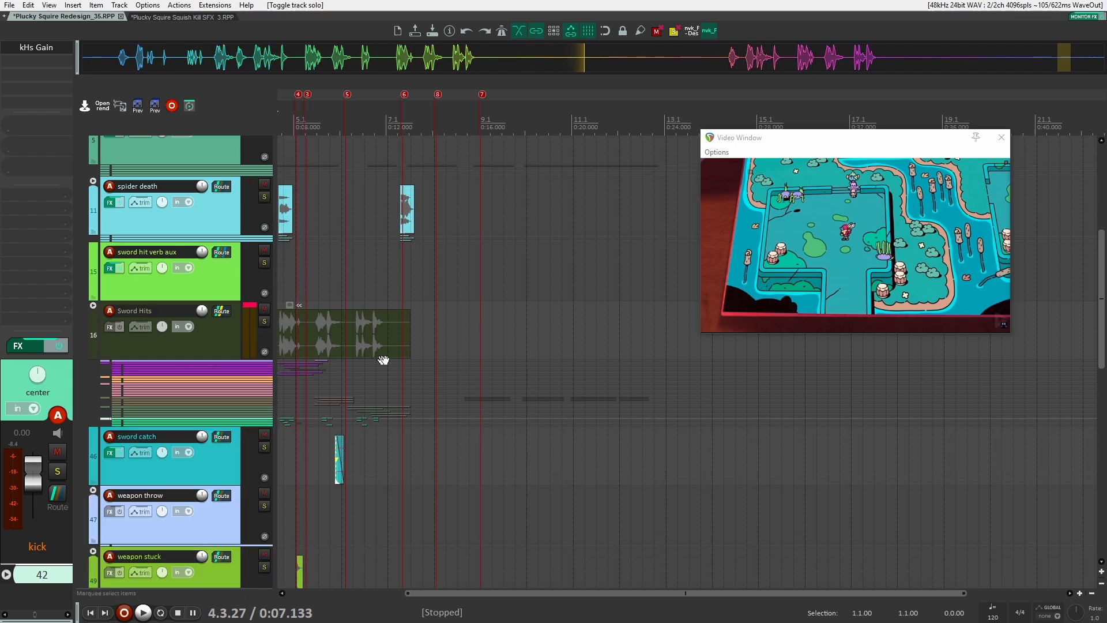
# Select and solo the sword catch track, then play from the next marker against the video
pyautogui.click(259, 345)
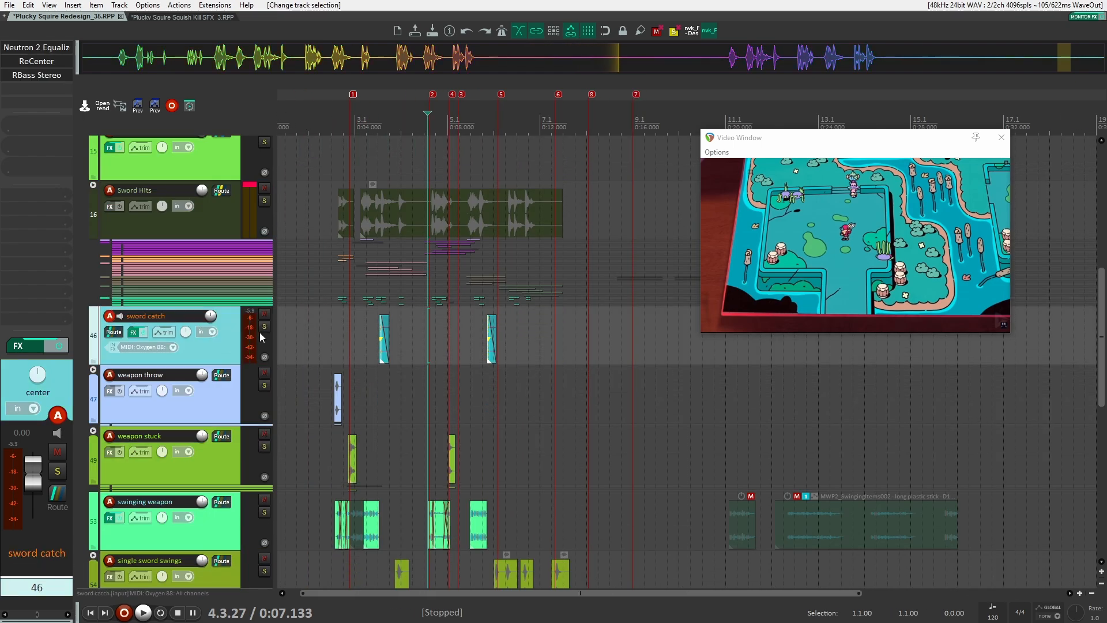
pyautogui.click(264, 326)
pyautogui.click(339, 330)
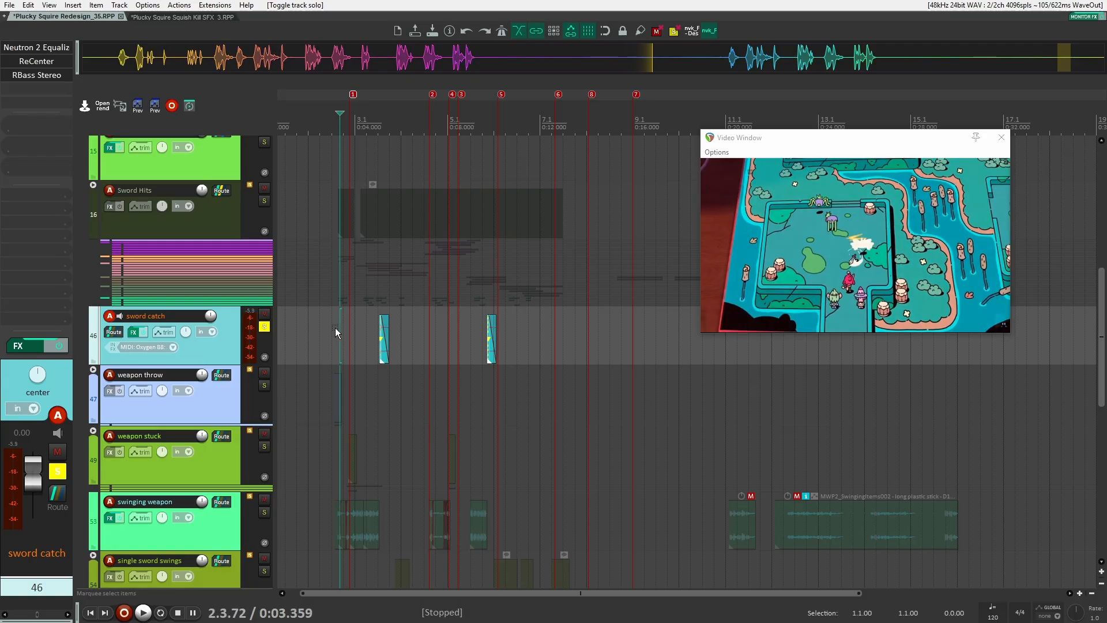
pyautogui.hotkey('ctrl', 'Right')
pyautogui.press('space')
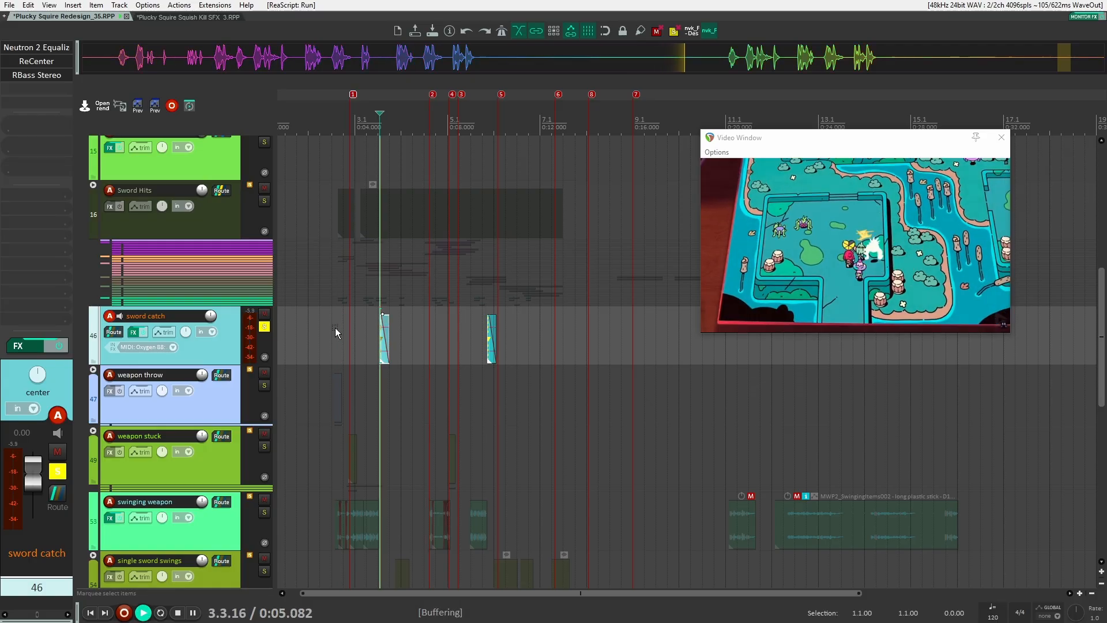
# Zoom in on the first sword catch item and audition it against the video
pyautogui.scroll(1, 312, 330)
pyautogui.scroll(8, 401, 331)
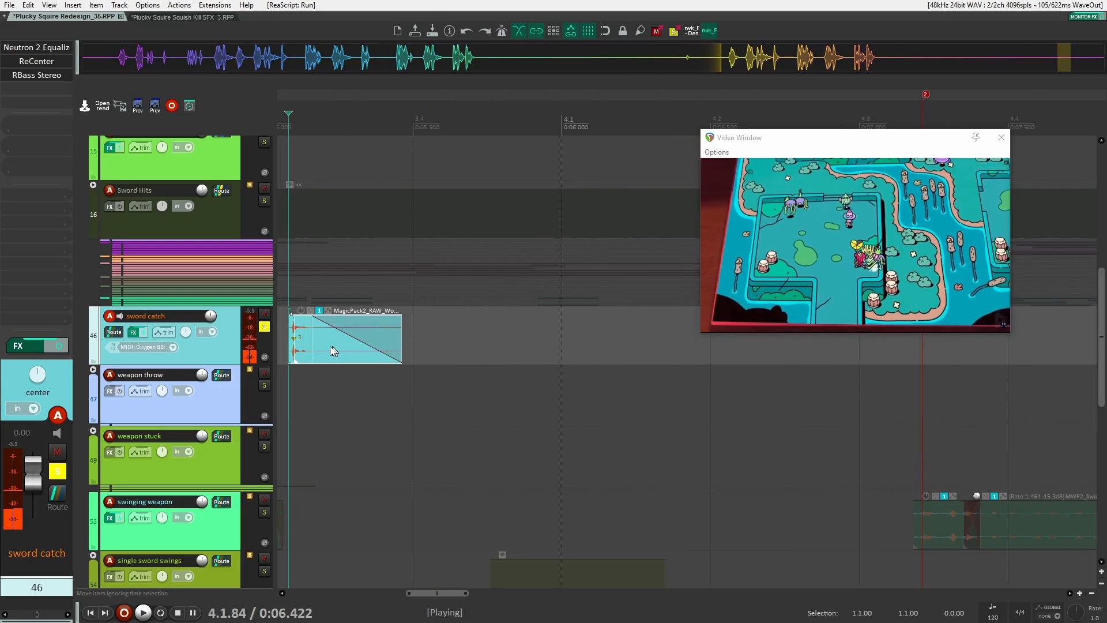
pyautogui.moveTo(282, 341); pyautogui.dragTo(491, 350)
pyautogui.press('space')
pyautogui.click(456, 340)
pyautogui.scroll(2, 459, 339)
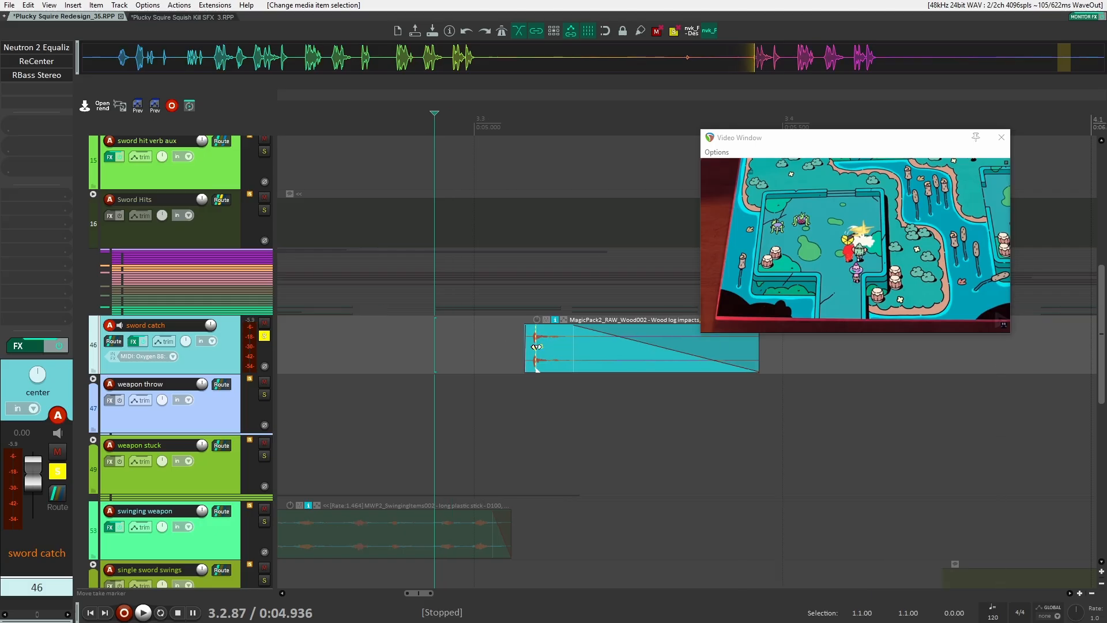
pyautogui.scroll(-3, 485, 346)
pyautogui.scroll(-4, 485, 360)
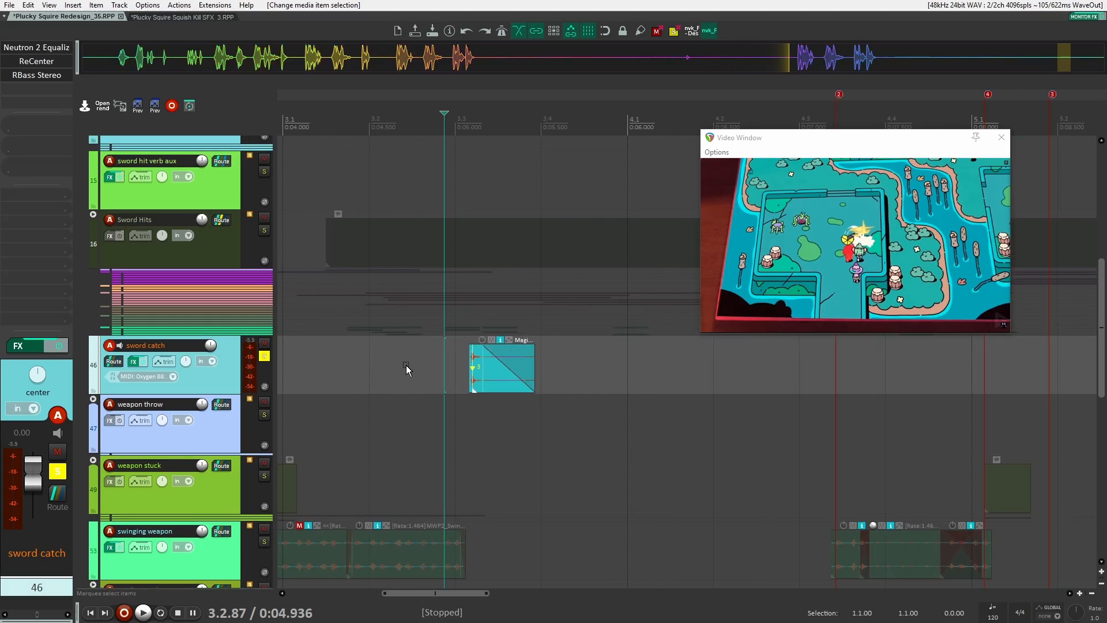
pyautogui.click(394, 364)
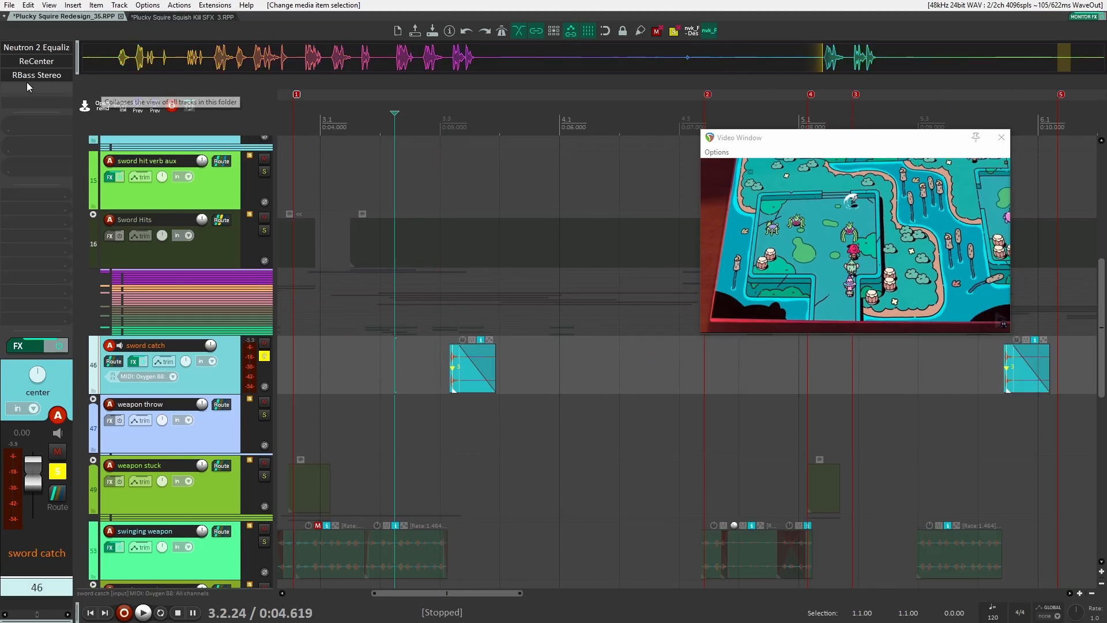
# Open the sword catch track's Neutron 2 Equalizer, ReCenter and RBass Stereo plugins to inspect them, then close them
pyautogui.press('space')
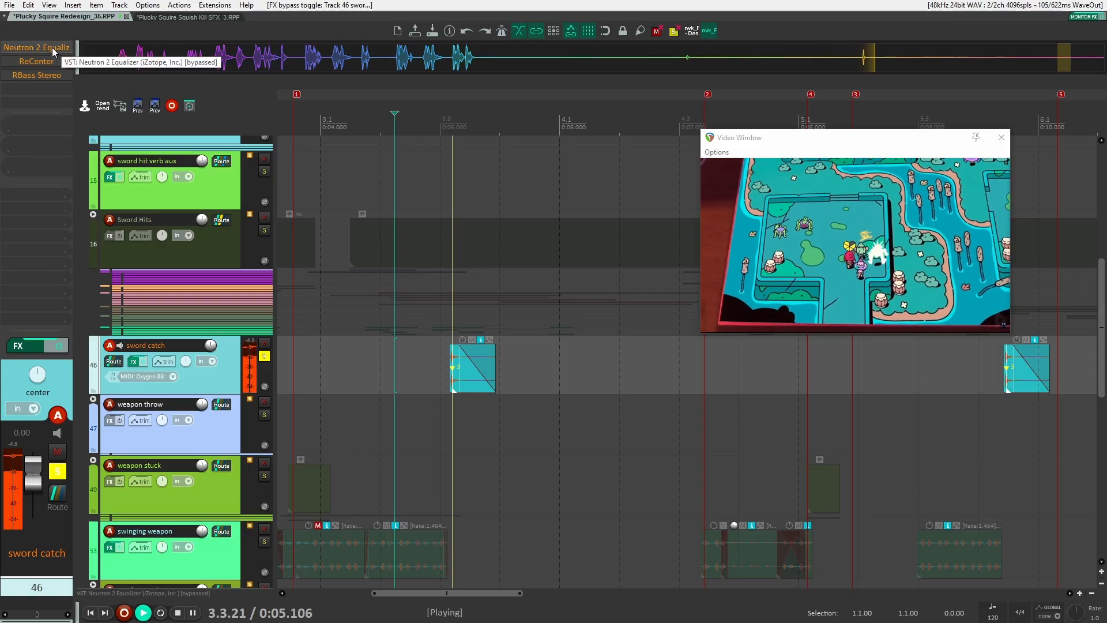
pyautogui.doubleClick(52, 47)
pyautogui.moveTo(269, 37); pyautogui.dragTo(390, 53)
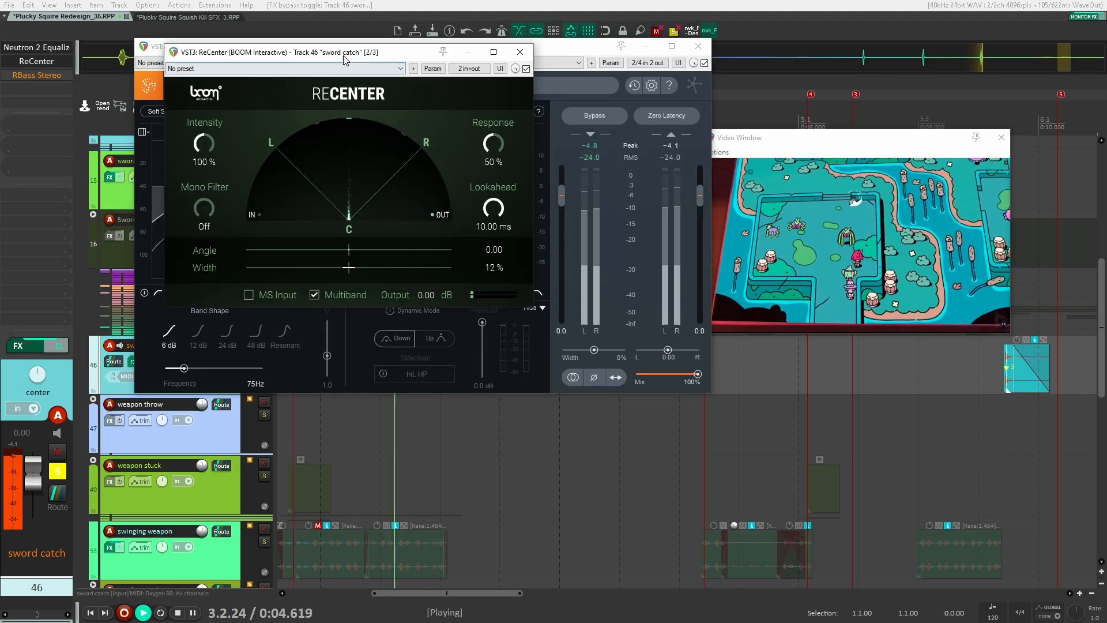
pyautogui.moveTo(343, 54); pyautogui.dragTo(364, 57)
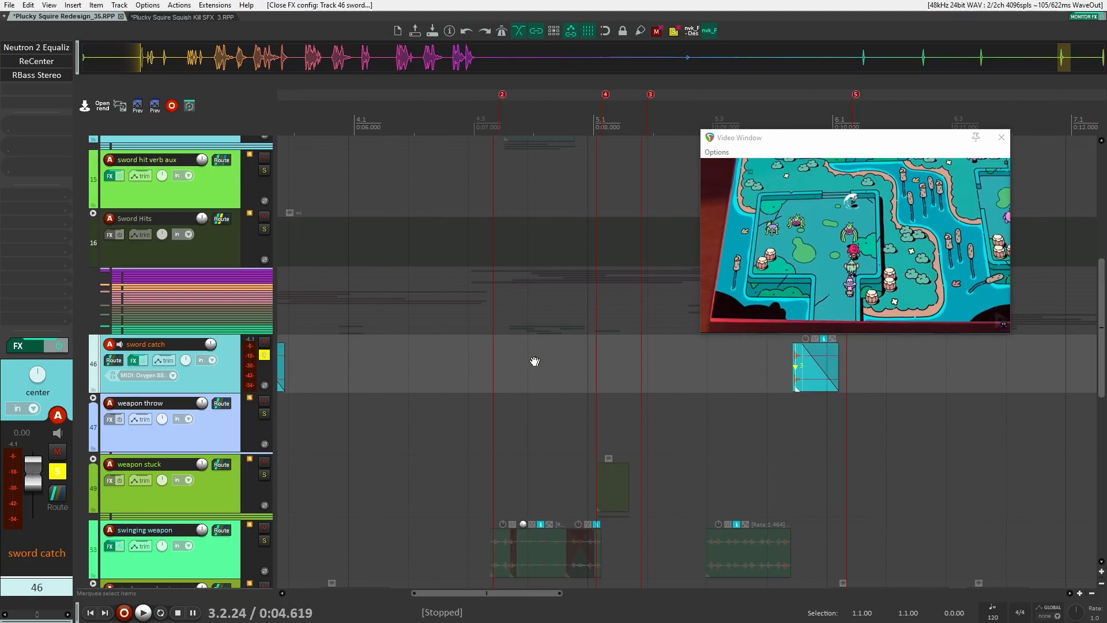
pyautogui.click(534, 361)
# Play the sword catch track from the next marker against the video
pyautogui.hotkey('ctrl', 'Right')
pyautogui.press('space')
pyautogui.scroll(-2, 534, 360)
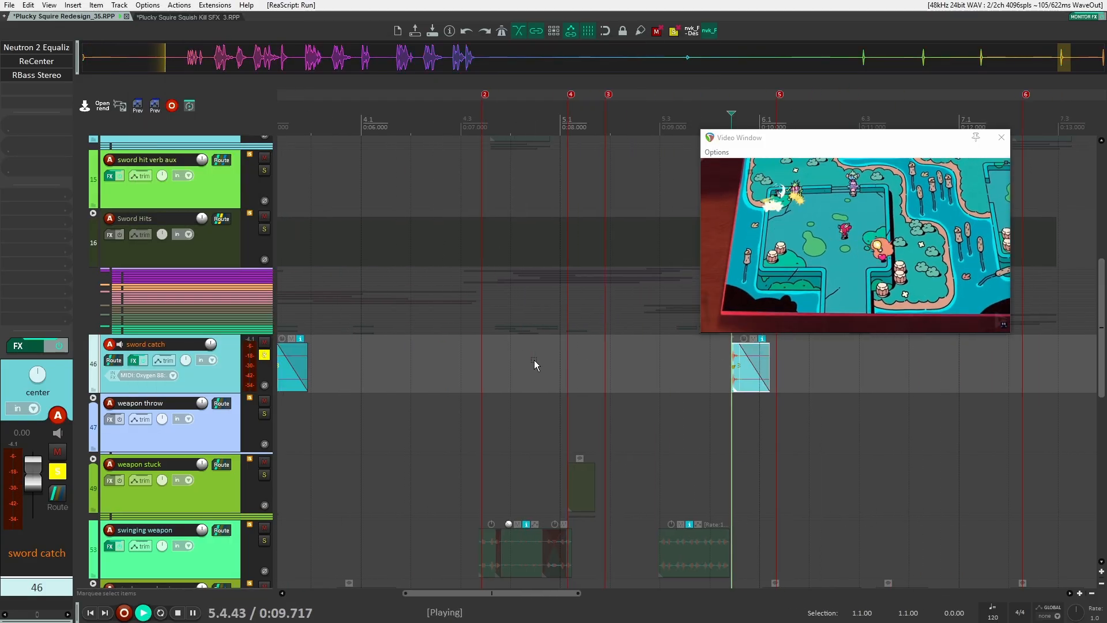
pyautogui.press('space')
pyautogui.scroll(-3, 176, 333)
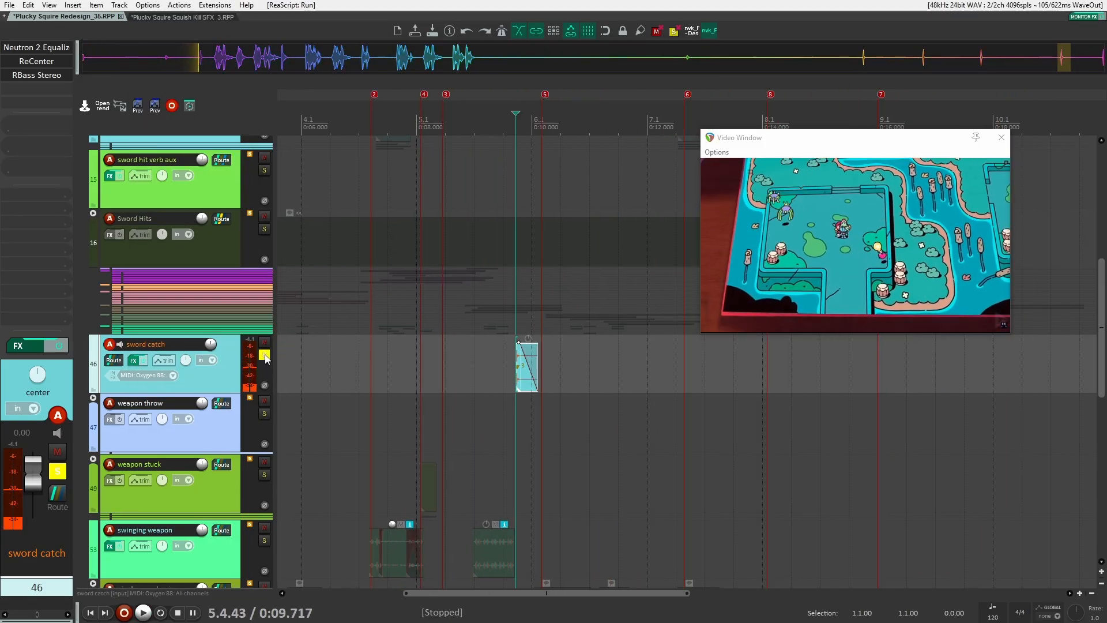
# Expand the weapon throw folder and select its child track
pyautogui.click(133, 362)
pyautogui.click(91, 354)
pyautogui.scroll(4, 410, 375)
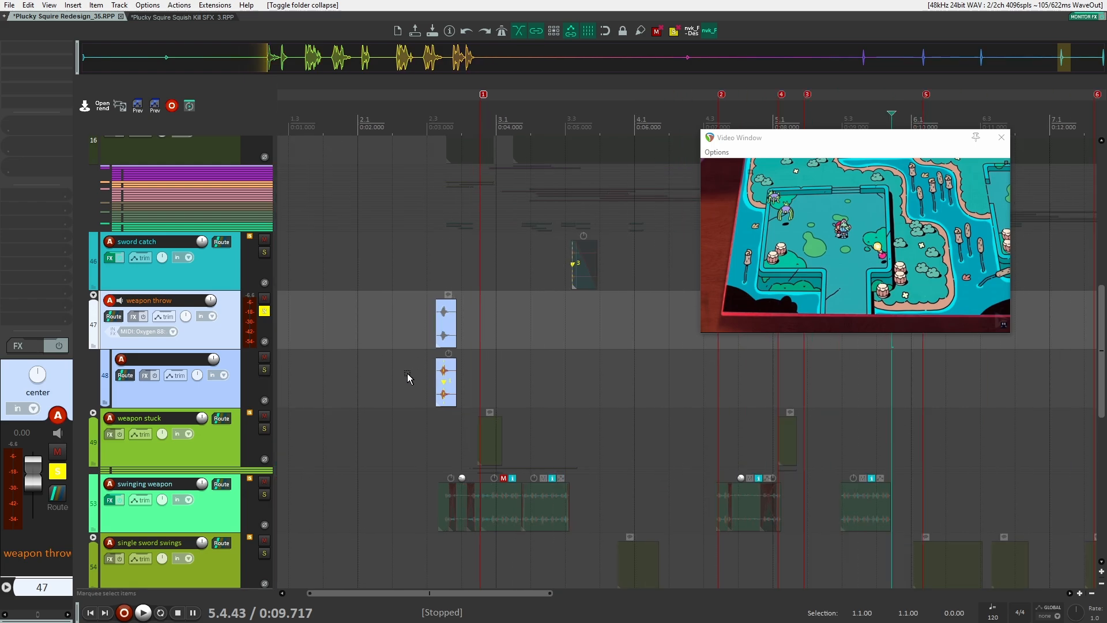
pyautogui.click(407, 372)
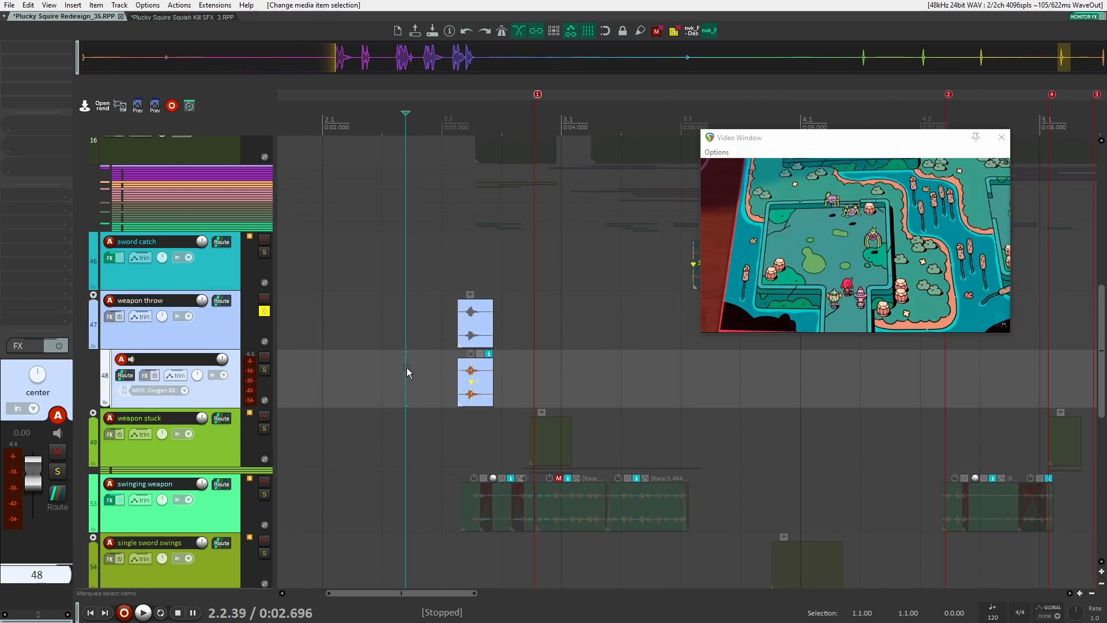
# Play and zoom in on the weapon throw child track's item against the video
pyautogui.press('space')
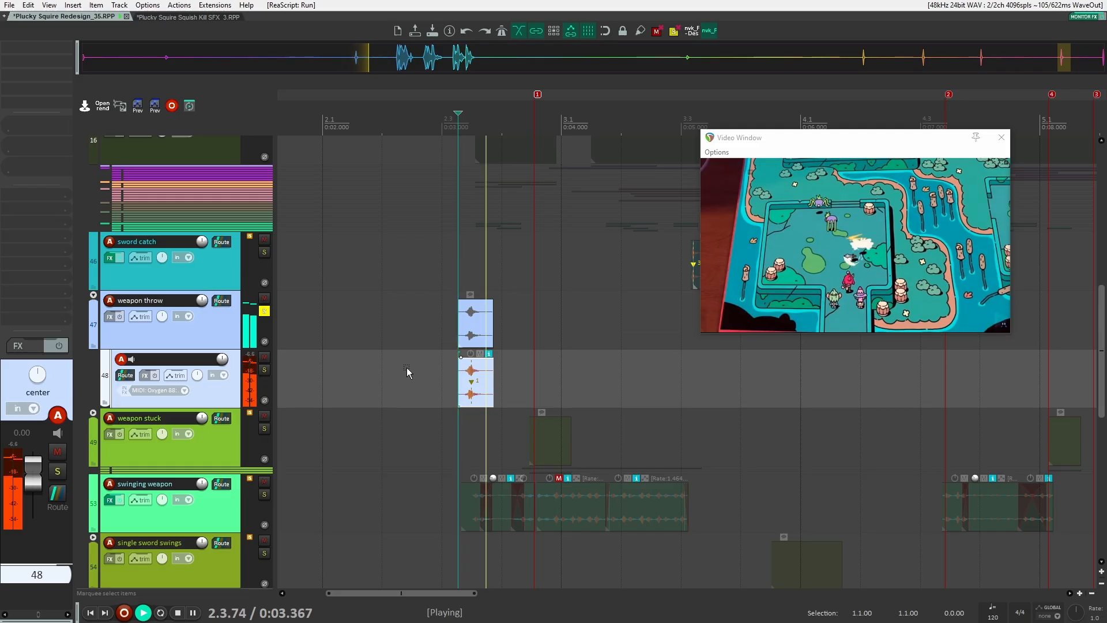
pyautogui.press('space')
pyautogui.scroll(-1, 430, 373)
pyautogui.scroll(5, 410, 381)
pyautogui.scroll(3, 410, 382)
pyautogui.click(411, 379)
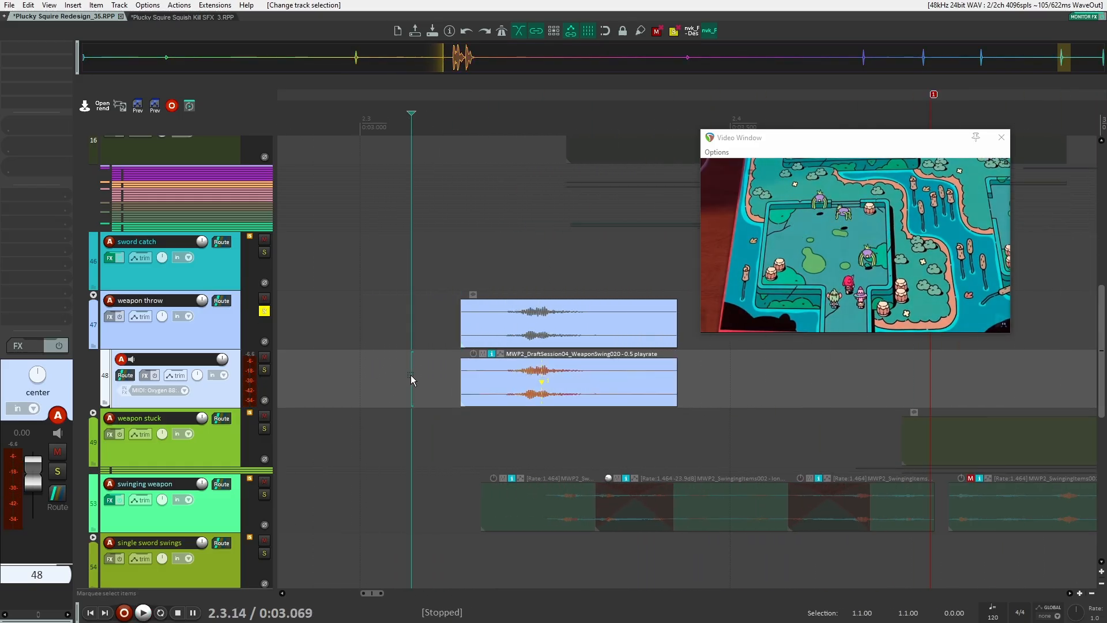
pyautogui.scroll(-12, 620, 385)
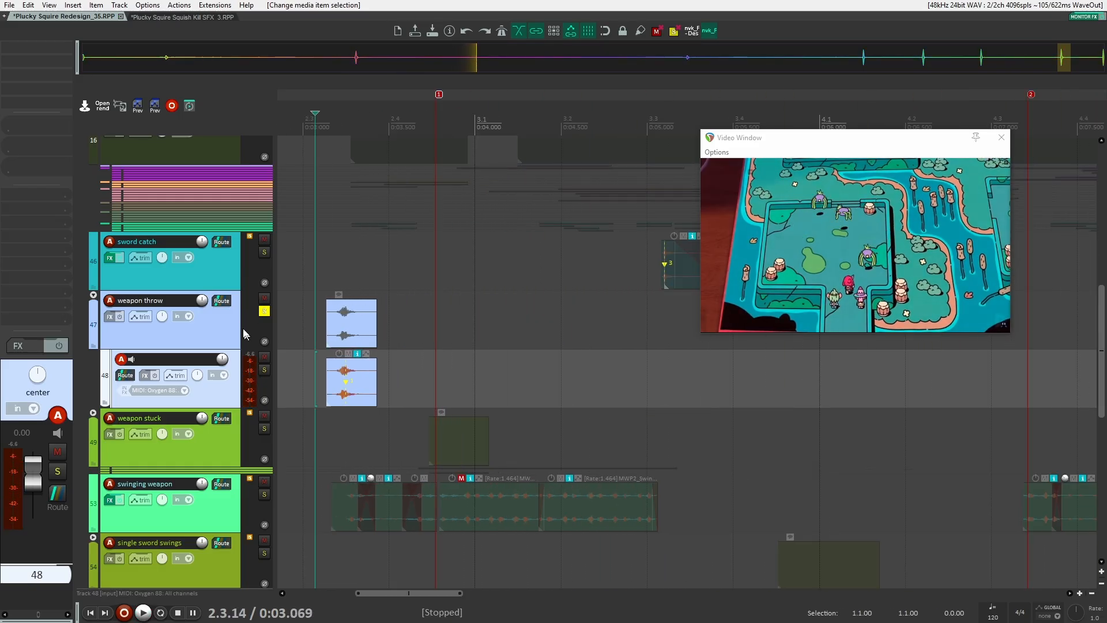
# Unsolo the weapon throw folder and collapse it
pyautogui.click(264, 312)
pyautogui.scroll(1, 332, 377)
pyautogui.scroll(3, 296, 370)
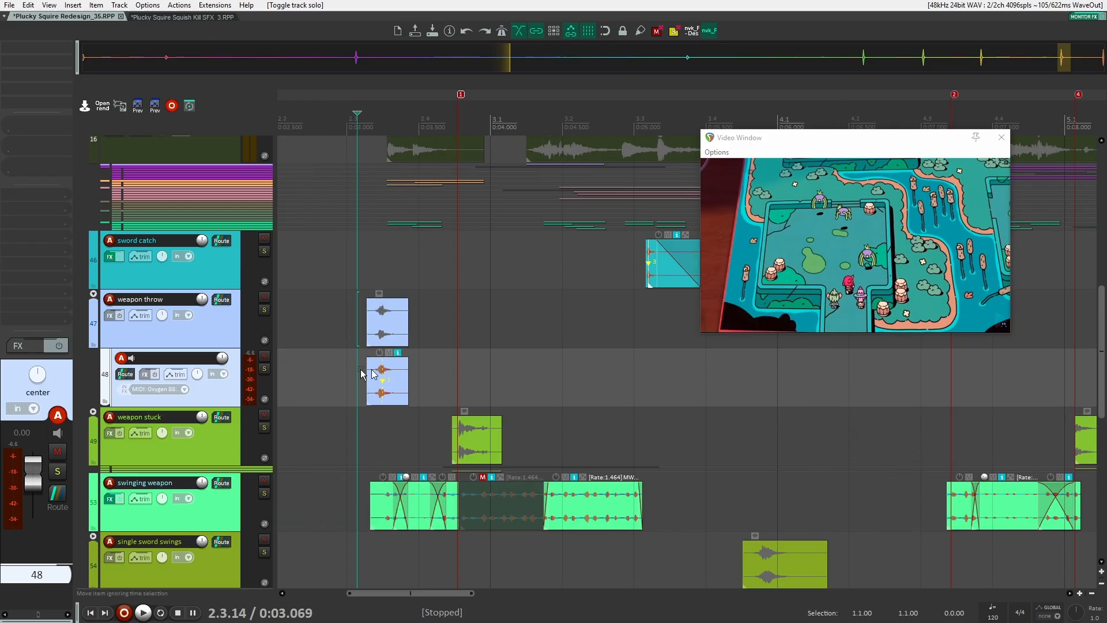
pyautogui.scroll(-6, 343, 372)
pyautogui.scroll(-1, 196, 363)
pyautogui.click(93, 294)
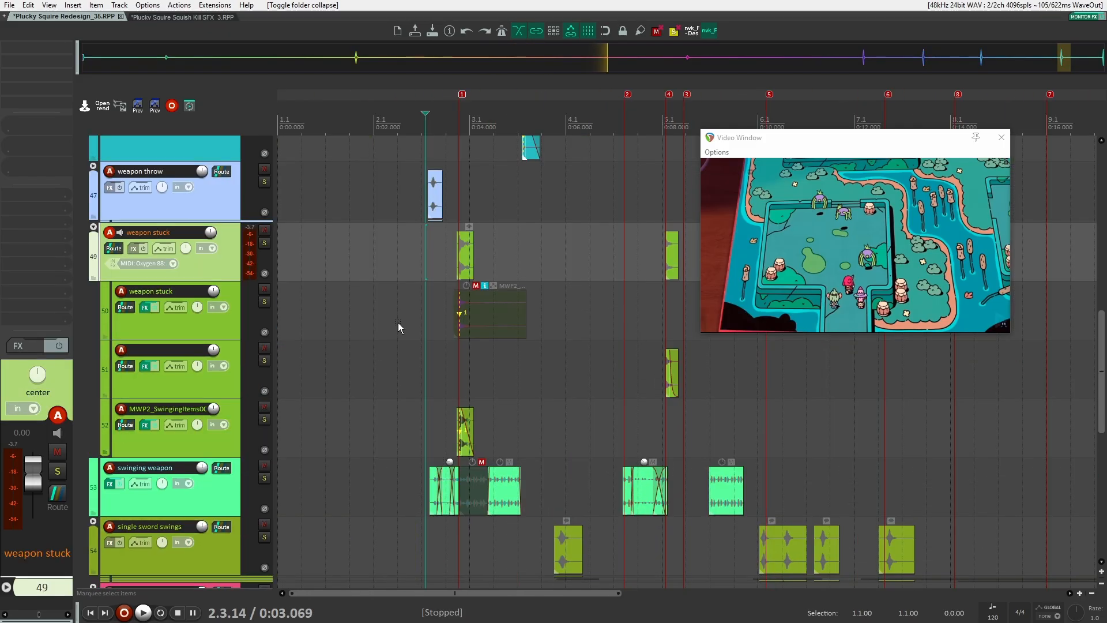
# Solo the weapon stuck folder, play it against the video, and select its first child track
pyautogui.scroll(1, 526, 326)
pyautogui.hscroll(3, 480, 326)
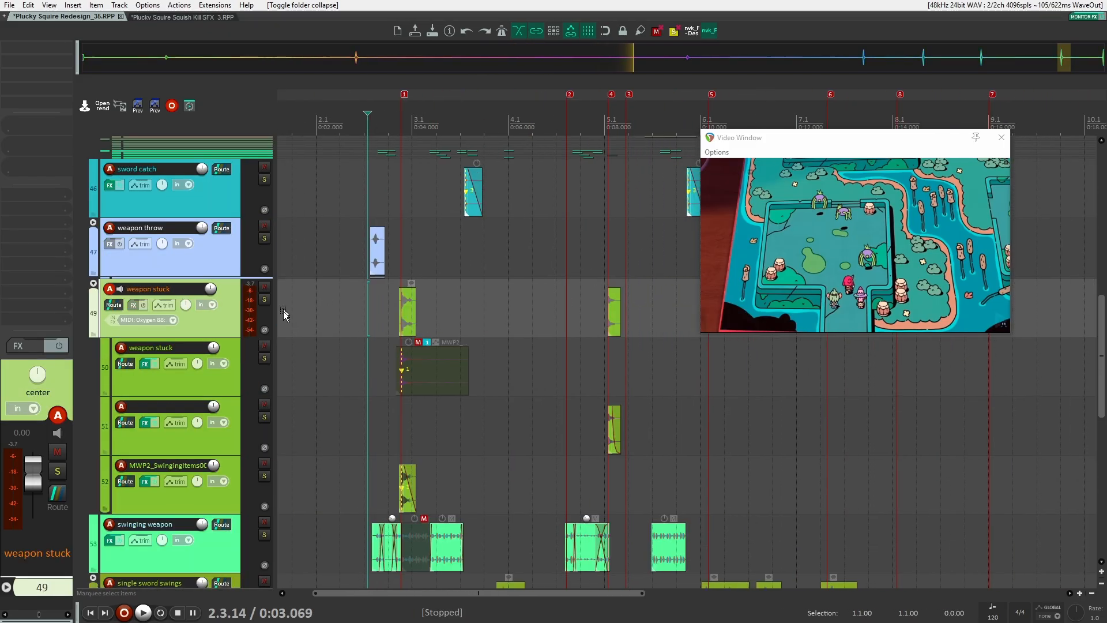
pyautogui.click(348, 311)
pyautogui.click(264, 299)
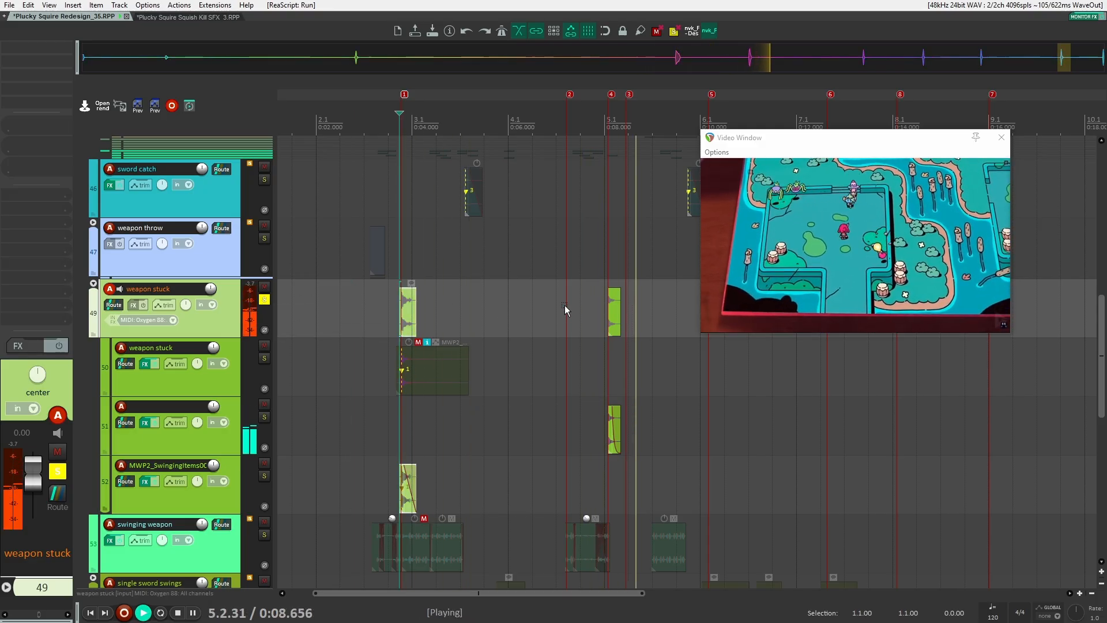
pyautogui.press('space')
pyautogui.click(229, 353)
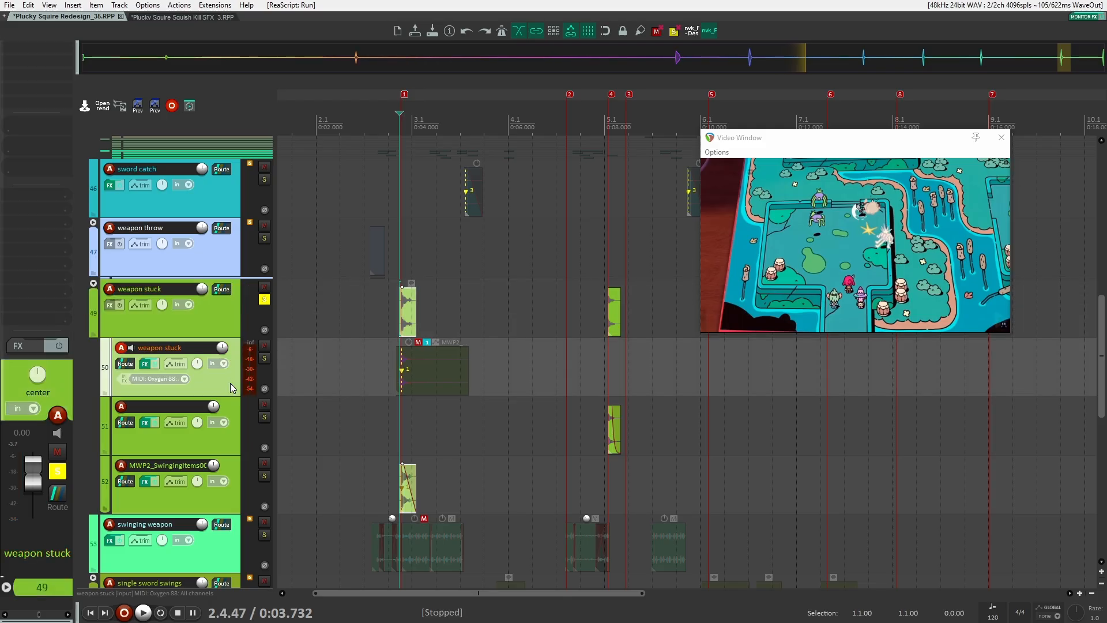
# Select the MWP2_SwingingItems child track in the weapon stuck folder, zoom in on its item and play it against the video
pyautogui.click(232, 493)
pyautogui.scroll(-2, 385, 454)
pyautogui.scroll(5, 385, 454)
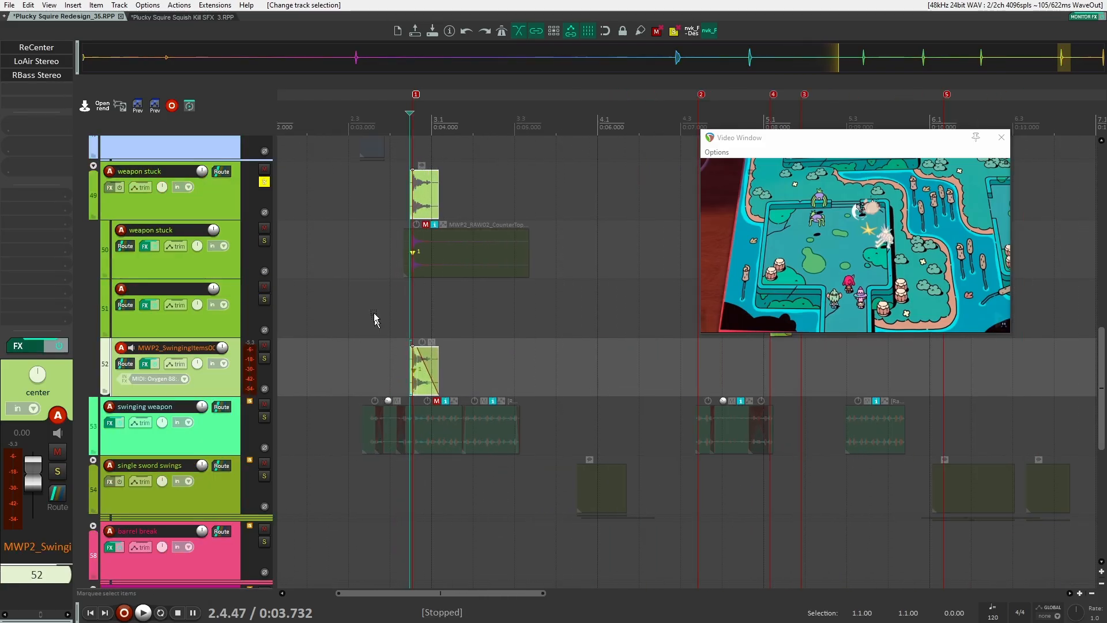
pyautogui.scroll(4, 530, 346)
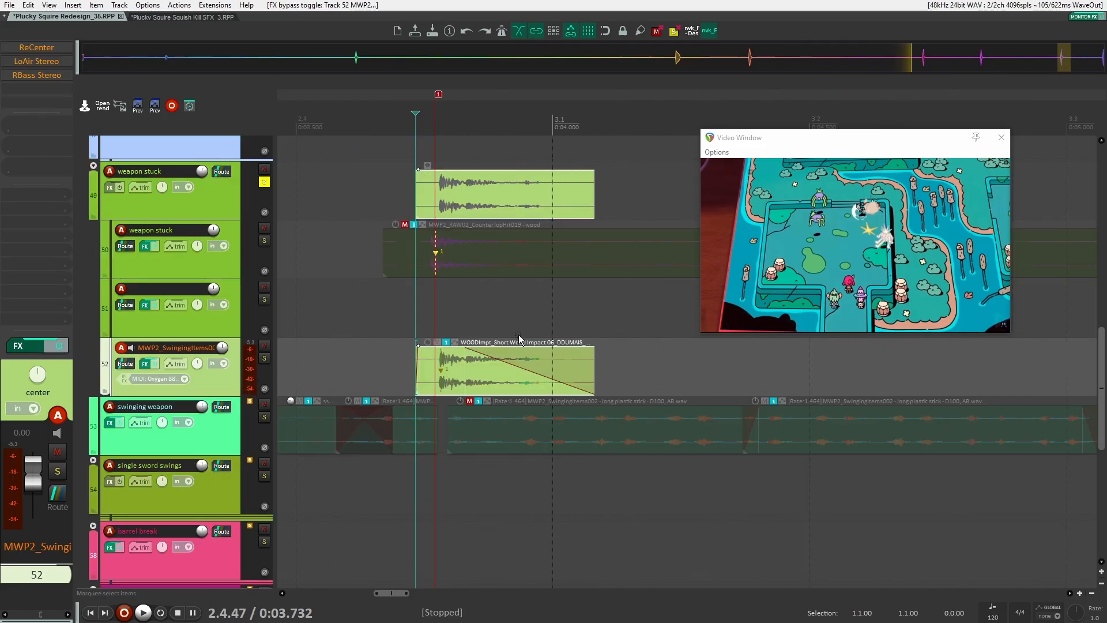
pyautogui.scroll(-5, 521, 344)
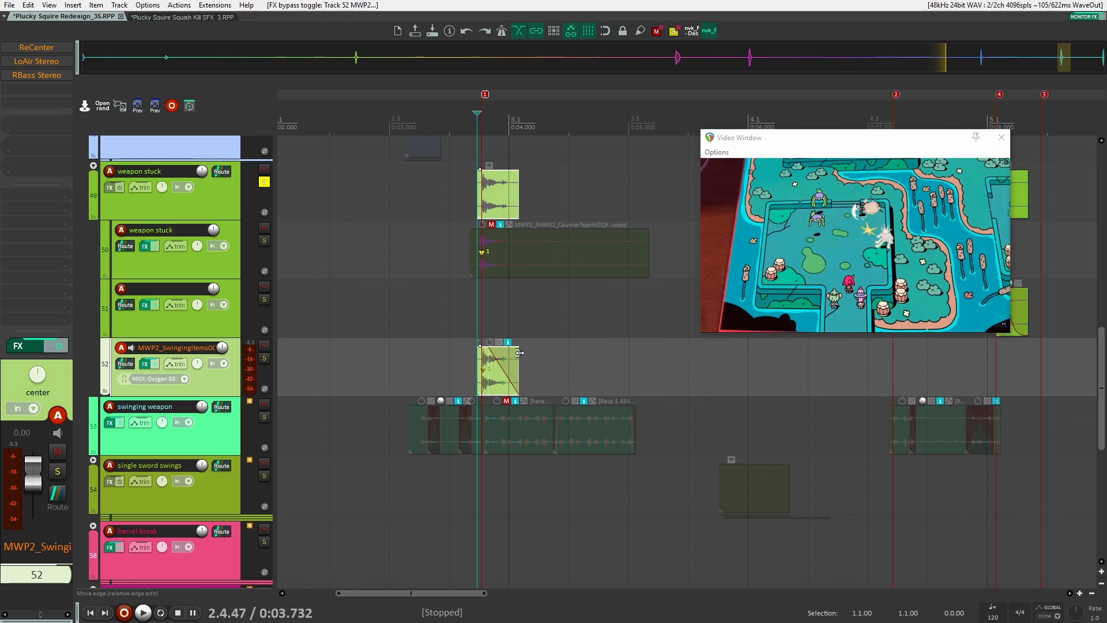
pyautogui.scroll(1, 585, 398)
pyautogui.scroll(3, 586, 398)
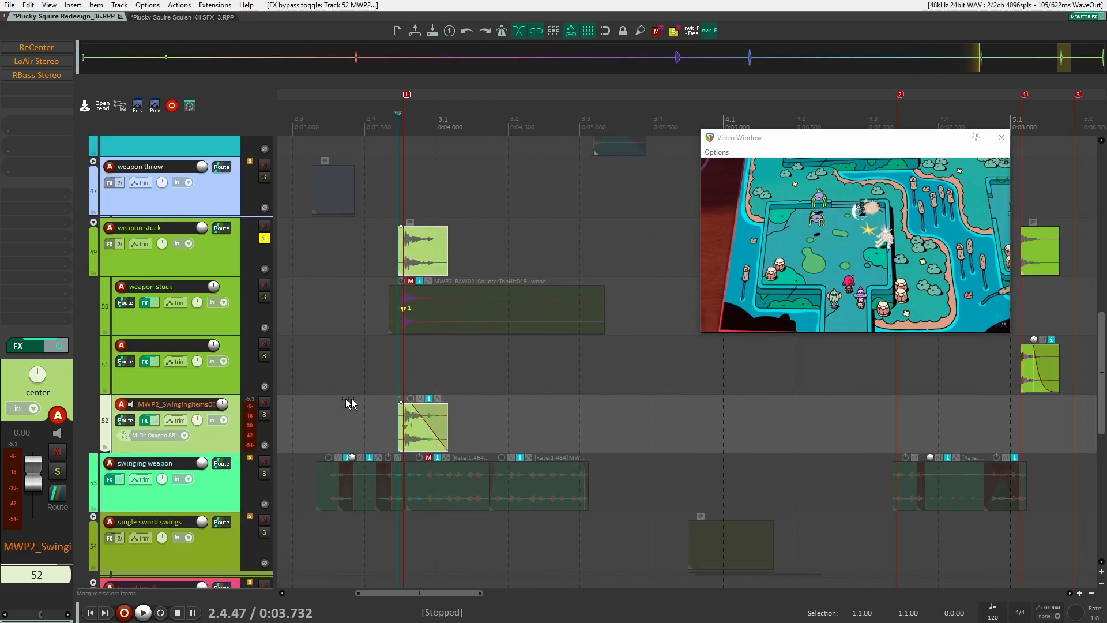
pyautogui.press('space')
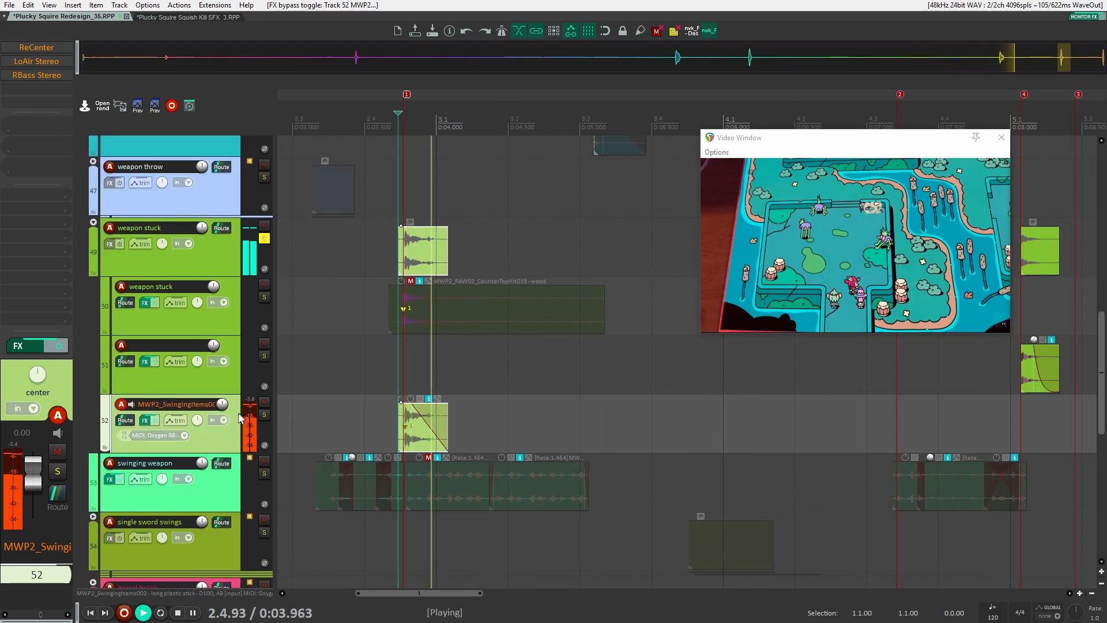
pyautogui.press('space')
pyautogui.press('space')
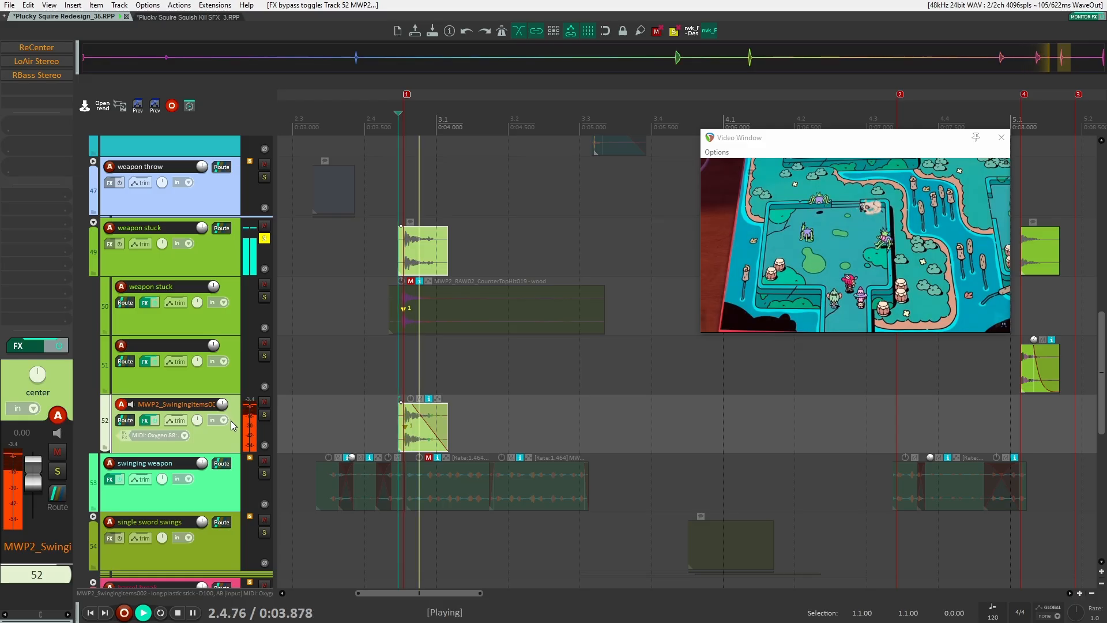
pyautogui.press('space')
# Open the track's ReCenter, LoAir Stereo and RBass Stereo effects while auditioning the item, then close them
pyautogui.click(36, 48)
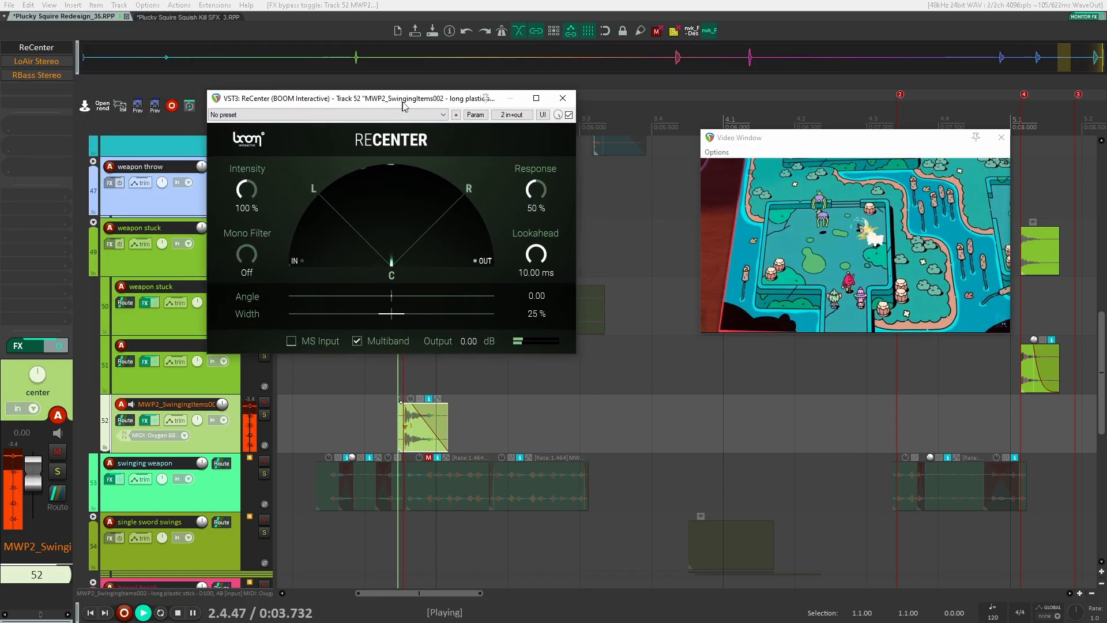
pyautogui.press('space')
pyautogui.click(37, 61)
pyautogui.press('space')
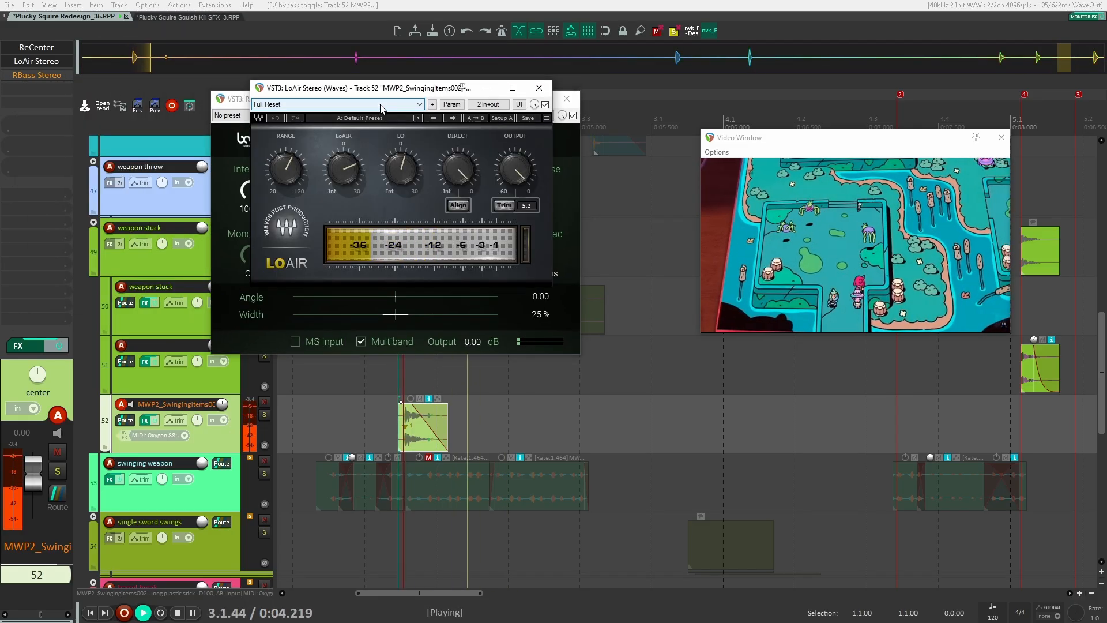
pyautogui.press('space')
pyautogui.click(36, 75)
pyautogui.press('space')
pyautogui.moveTo(120, 35); pyautogui.dragTo(445, 81)
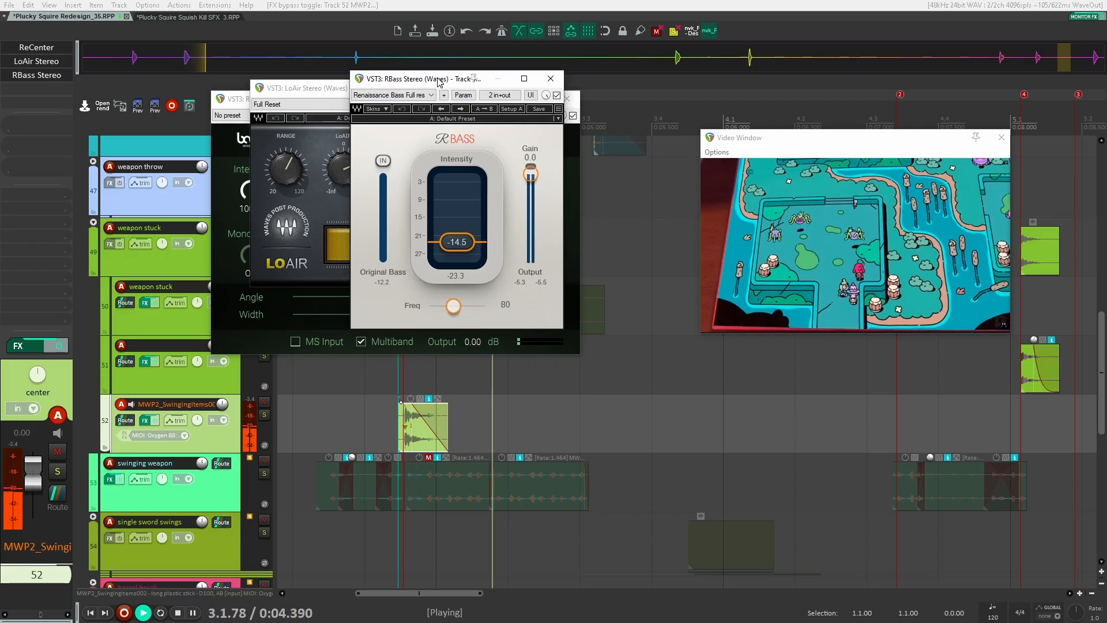
pyautogui.press('space')
pyautogui.press('space')
pyautogui.press('space')
pyautogui.press('Escape')
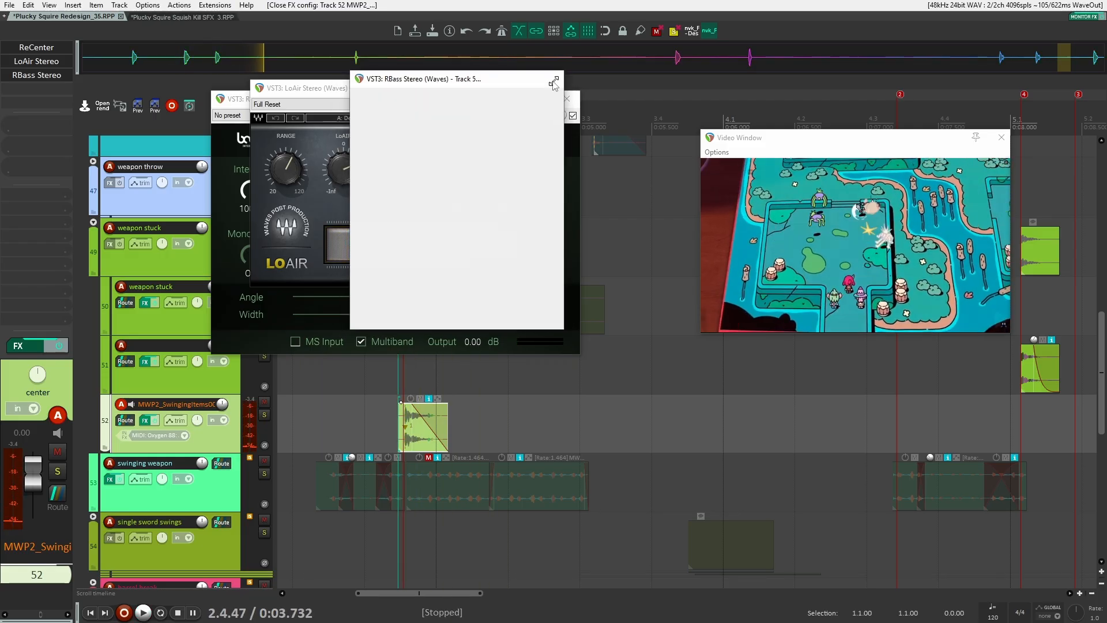
pyautogui.press('Escape')
pyautogui.press('Escape')
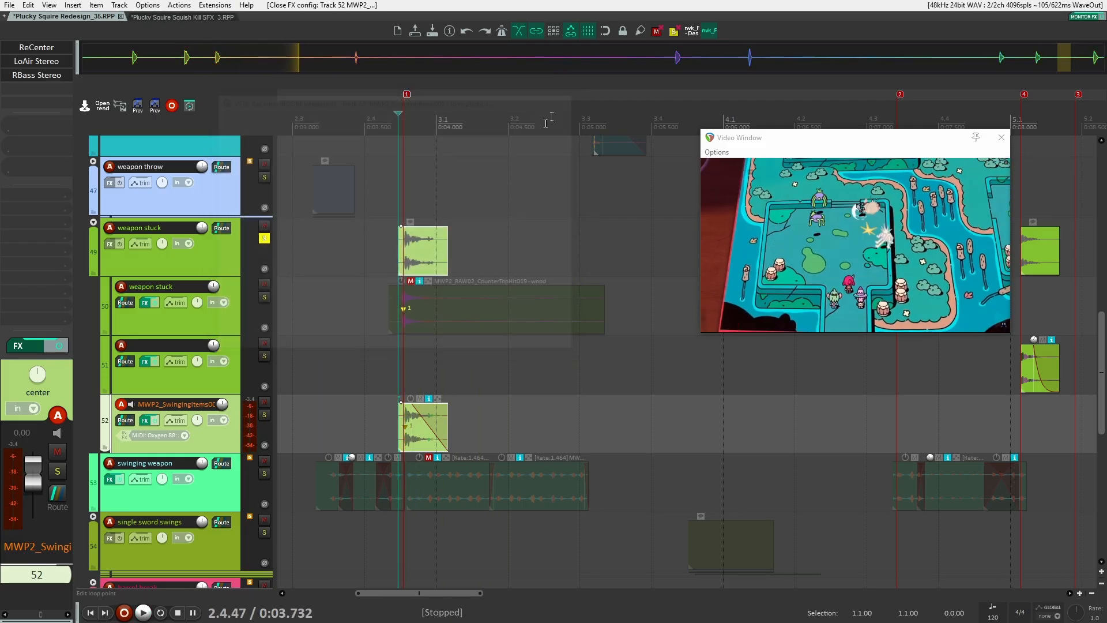
# Select the first weapon stuck child track and play its item against the video
pyautogui.scroll(-3, 378, 320)
pyautogui.scroll(-2, 376, 316)
pyautogui.scroll(2, 375, 346)
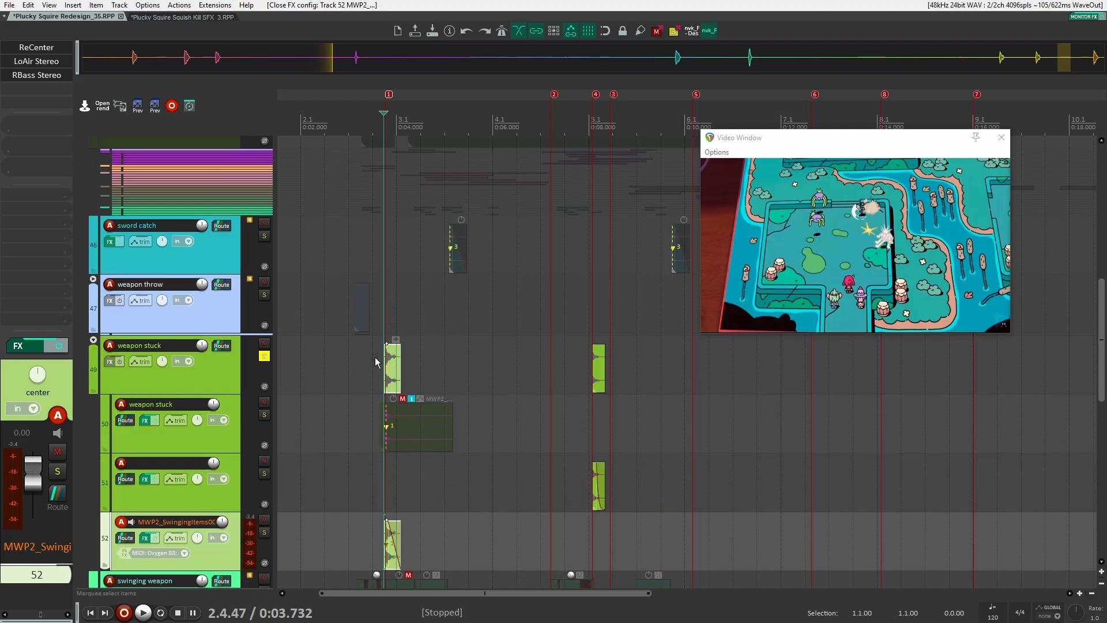
pyautogui.scroll(-2, 376, 346)
pyautogui.click(373, 316)
pyautogui.scroll(3, 373, 316)
pyautogui.scroll(2, 357, 309)
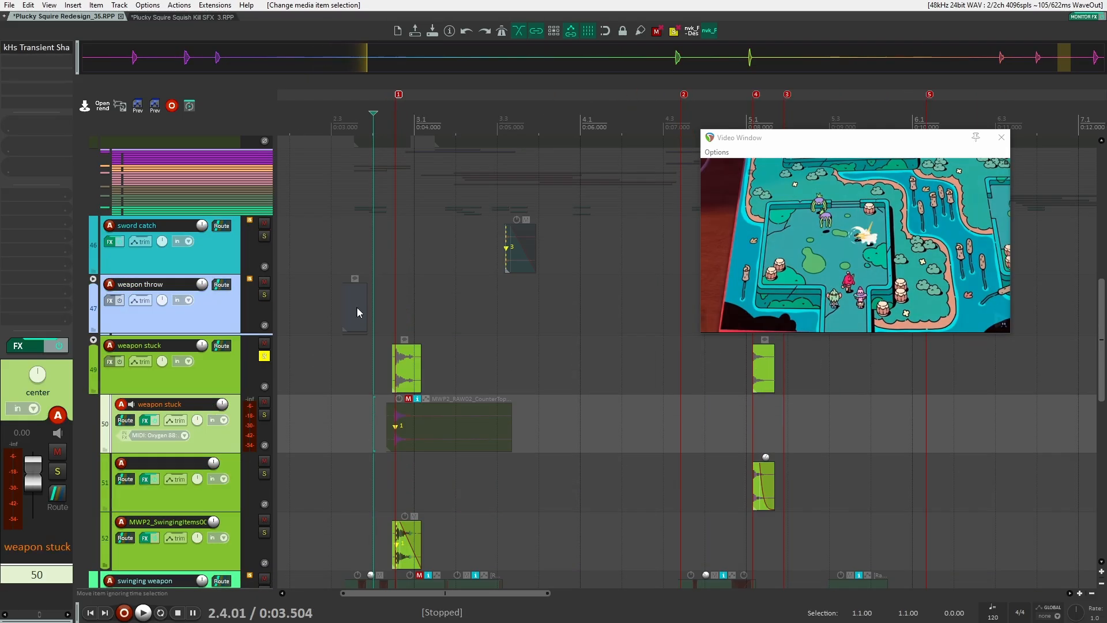
pyautogui.scroll(-2, 391, 416)
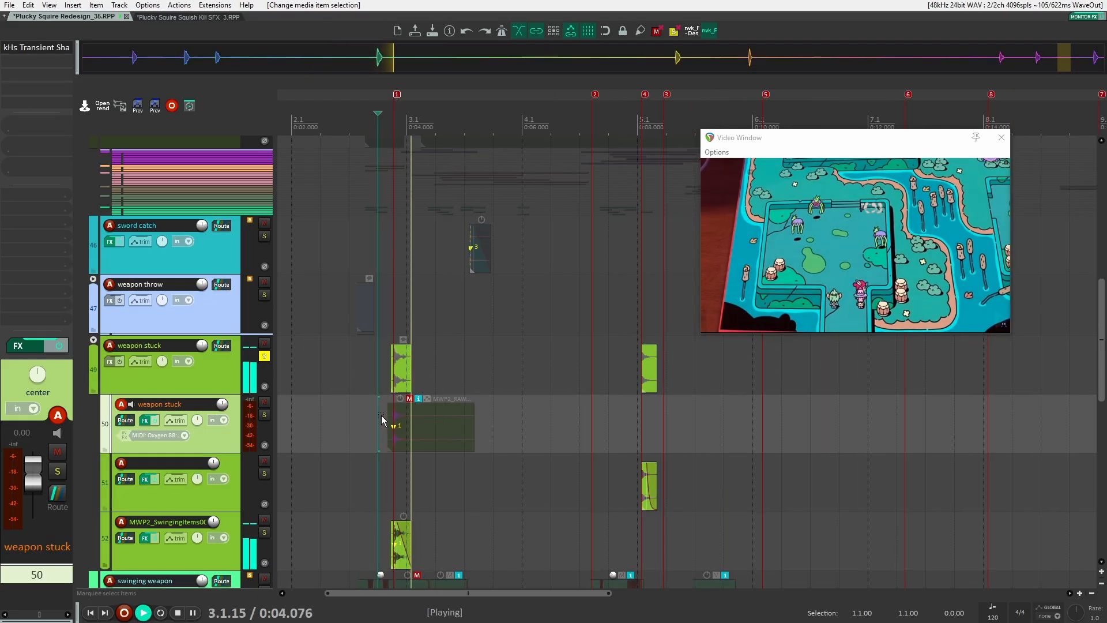
pyautogui.press('space')
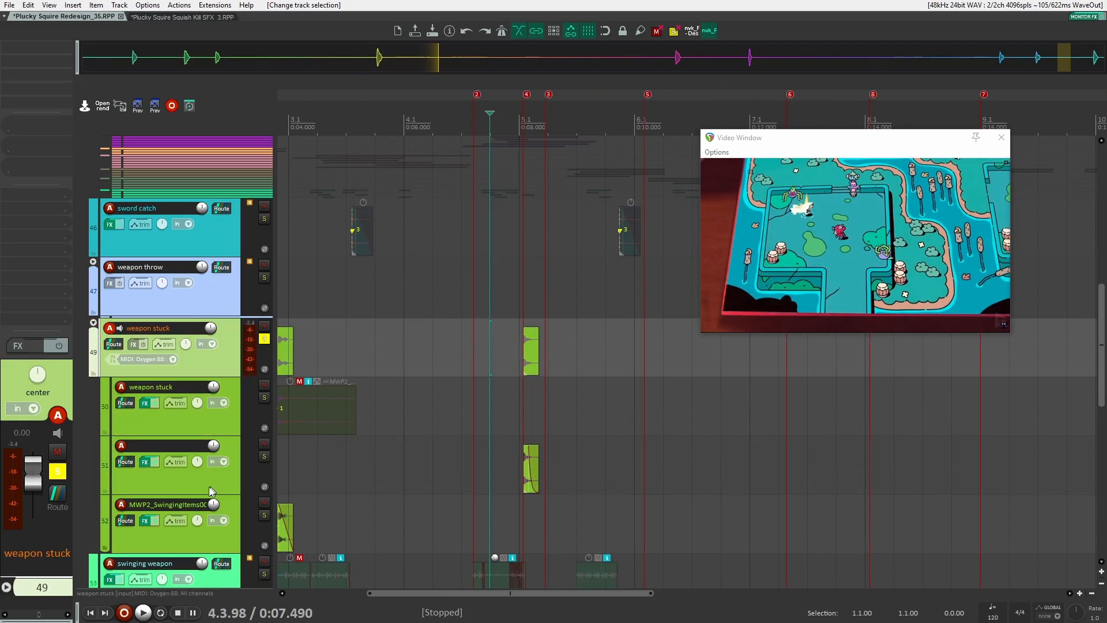
# Select the third weapon stuck child track, zoom in on its explosion item and play it against the video
pyautogui.click(210, 489)
pyautogui.scroll(5, 529, 478)
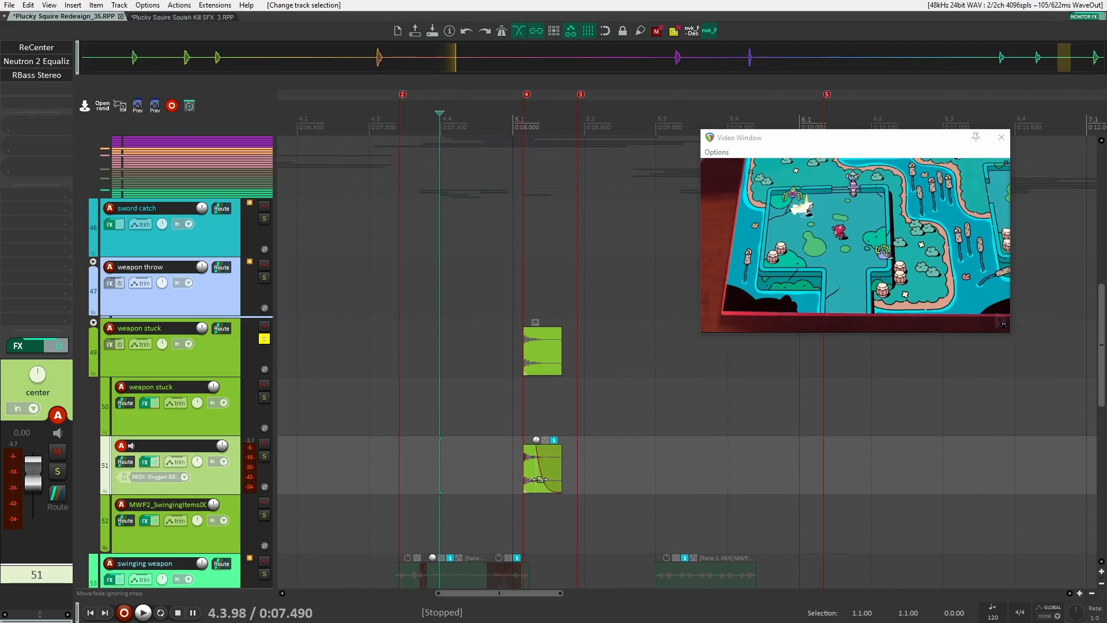
pyautogui.scroll(4, 534, 478)
pyautogui.click(309, 464)
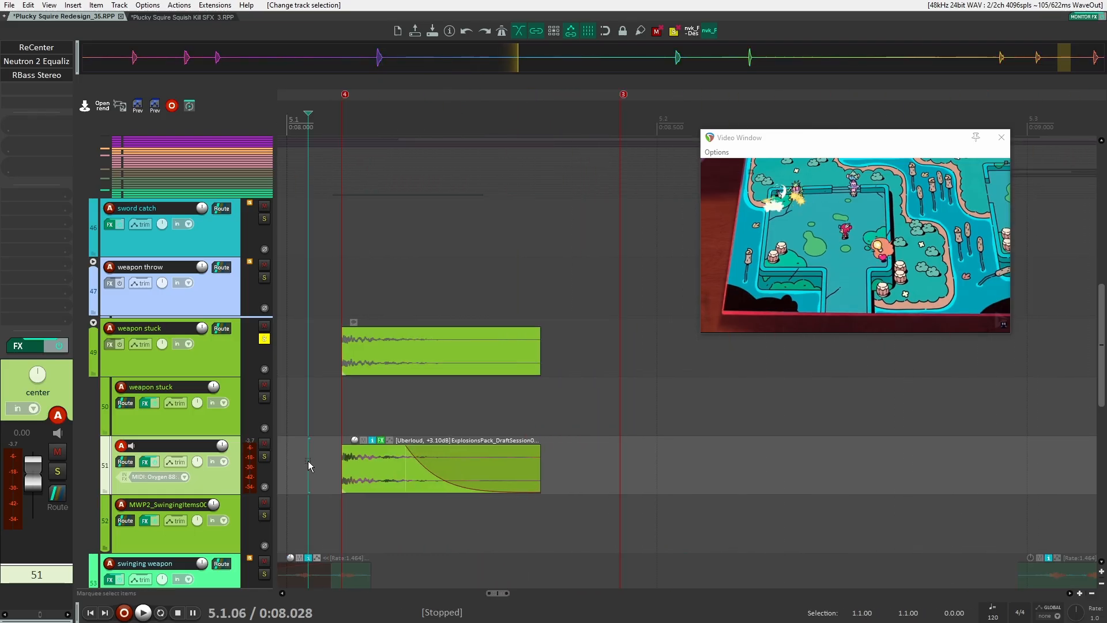
pyautogui.hotkey('ctrl', 'Right')
pyautogui.press('space')
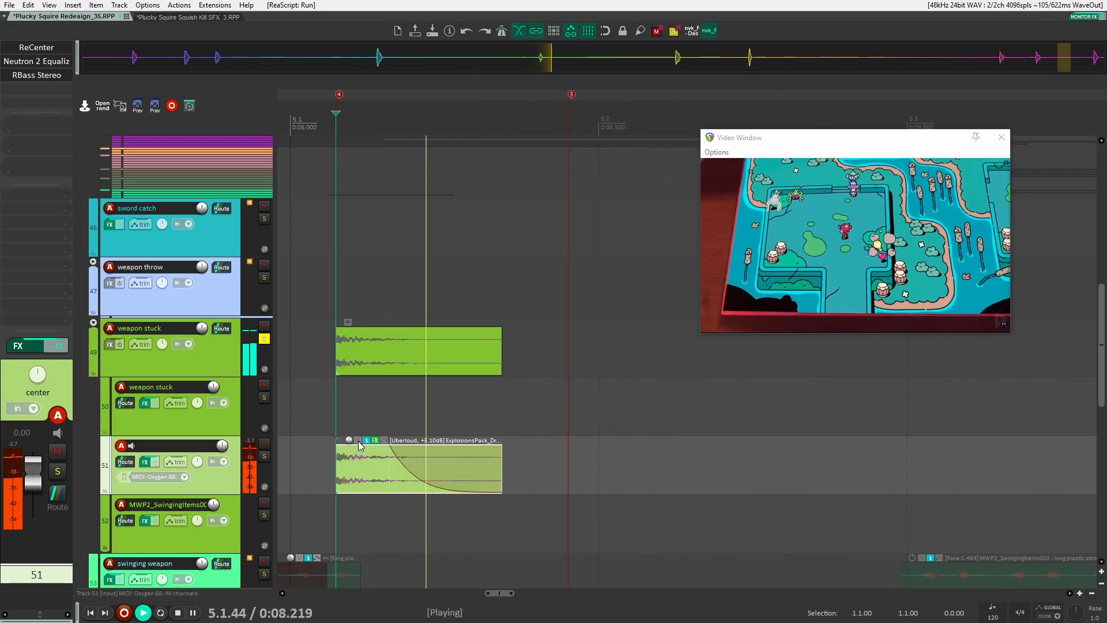
pyautogui.press('space')
# Inspect the item's Uberloud effect and the track's ReCenter, Neutron 2 Equalizer and RBass Stereo effects during playback, then close them
pyautogui.click(376, 441)
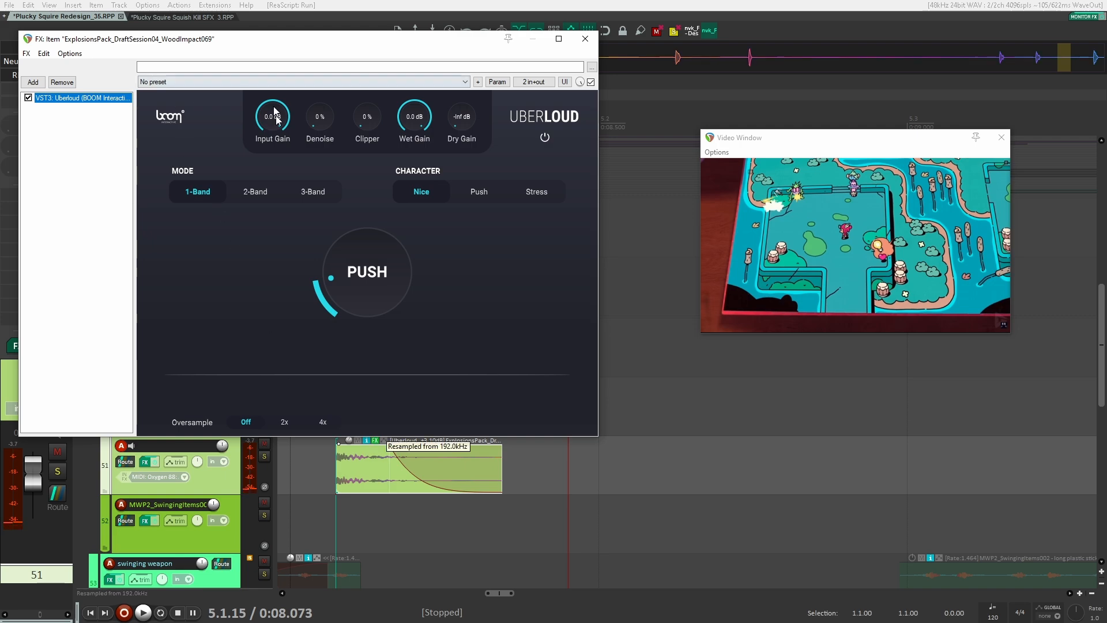
pyautogui.click(585, 39)
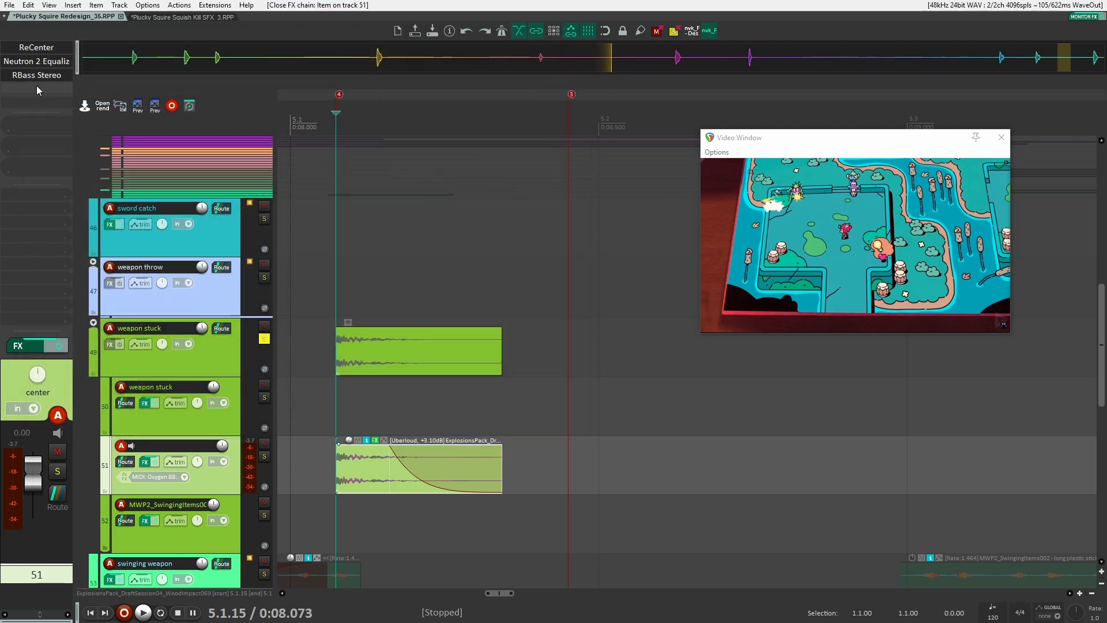
pyautogui.click(40, 47)
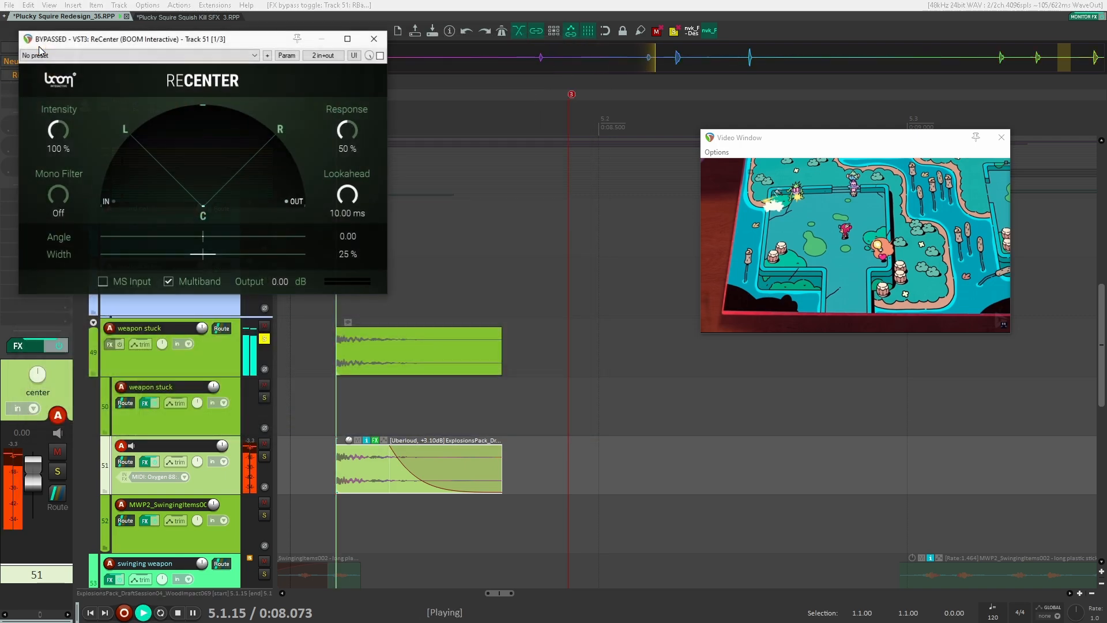
pyautogui.moveTo(144, 33); pyautogui.dragTo(347, 74)
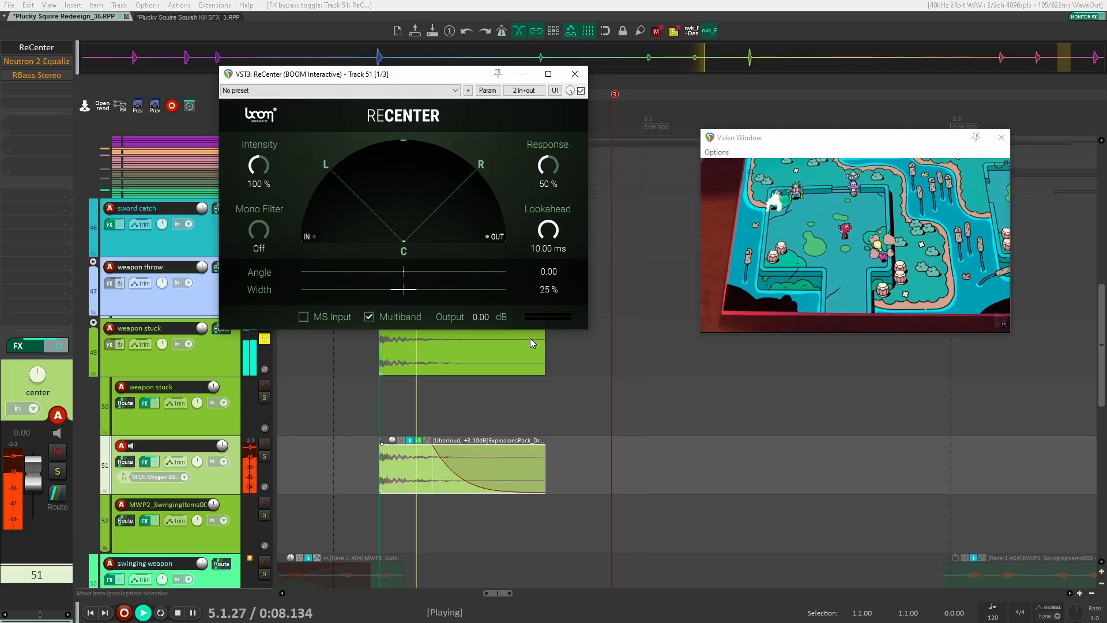
pyautogui.click(36, 61)
pyautogui.moveTo(272, 46); pyautogui.dragTo(300, 49)
pyautogui.press('space')
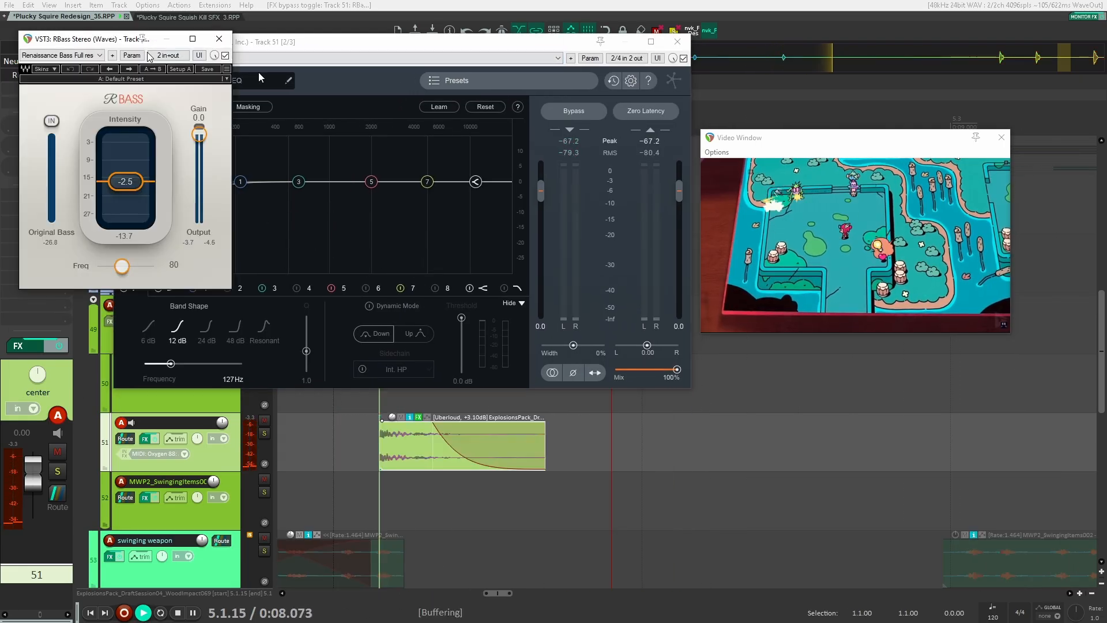
pyautogui.moveTo(104, 40); pyautogui.dragTo(223, 43)
pyautogui.press('space')
pyautogui.press('space')
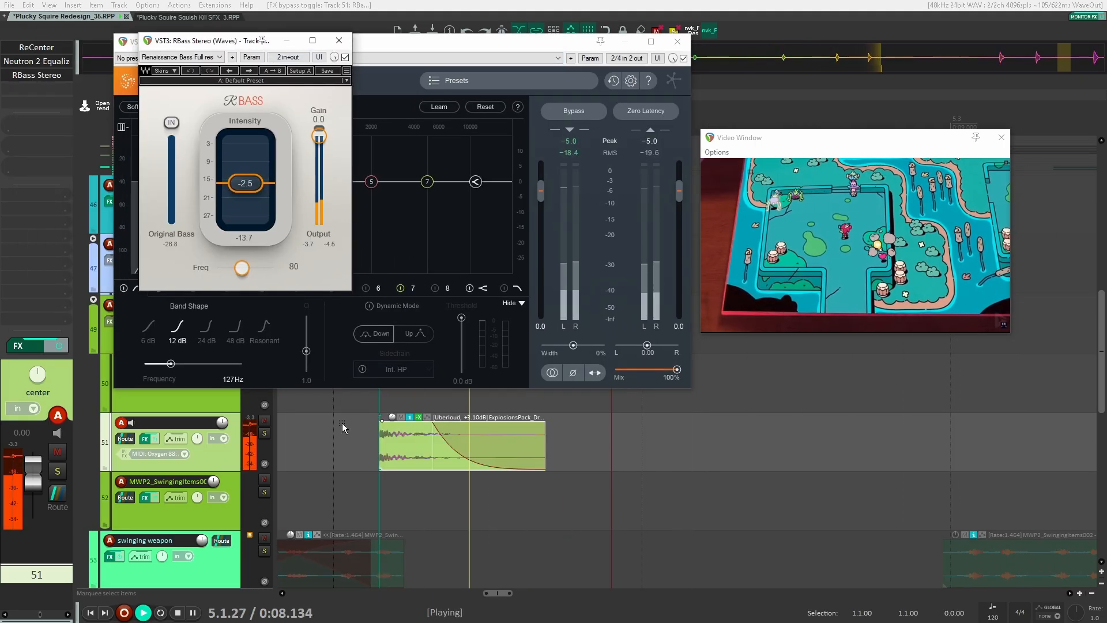
pyautogui.press('space')
pyautogui.press('Escape')
pyautogui.click(467, 305)
pyautogui.scroll(-4, 403, 297)
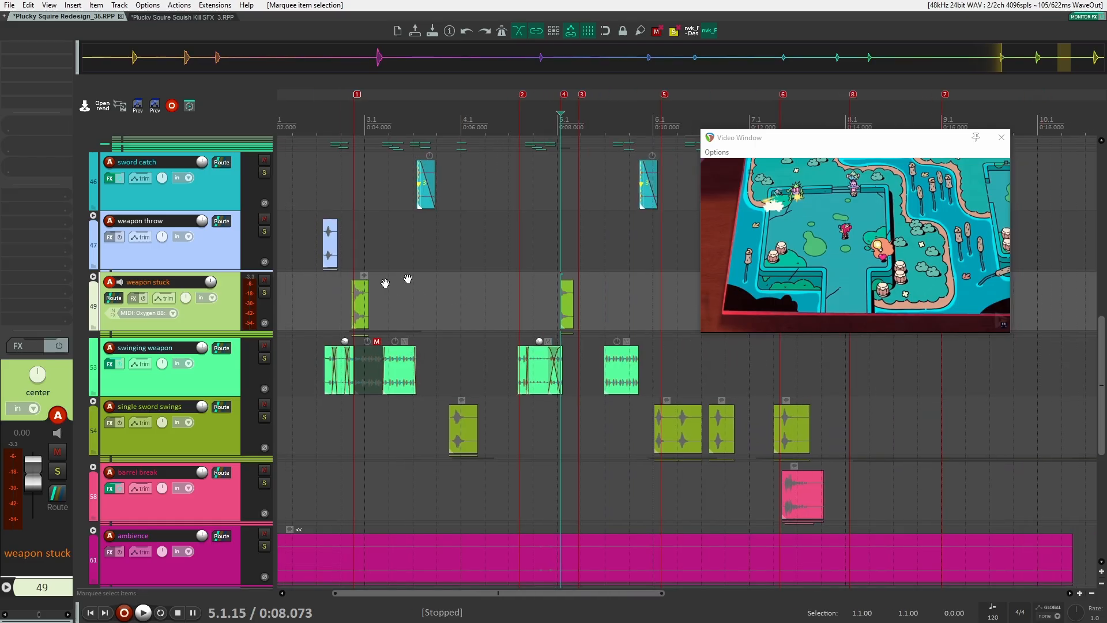
# Solo the swinging weapon track and play it against the video
pyautogui.click(381, 340)
pyautogui.click(264, 336)
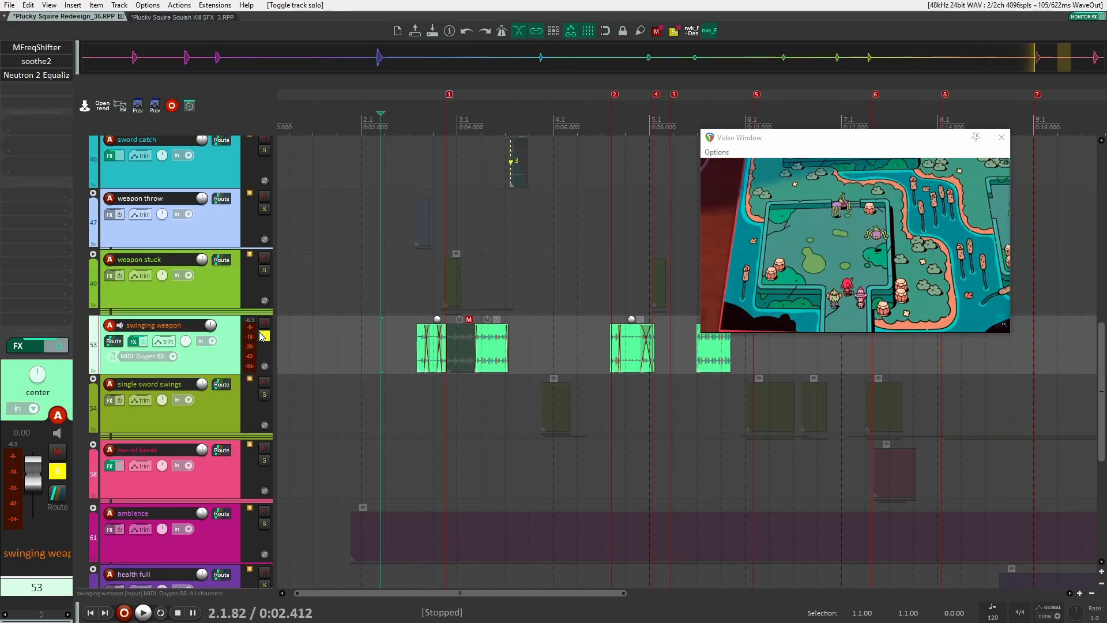
pyautogui.scroll(-3, 348, 353)
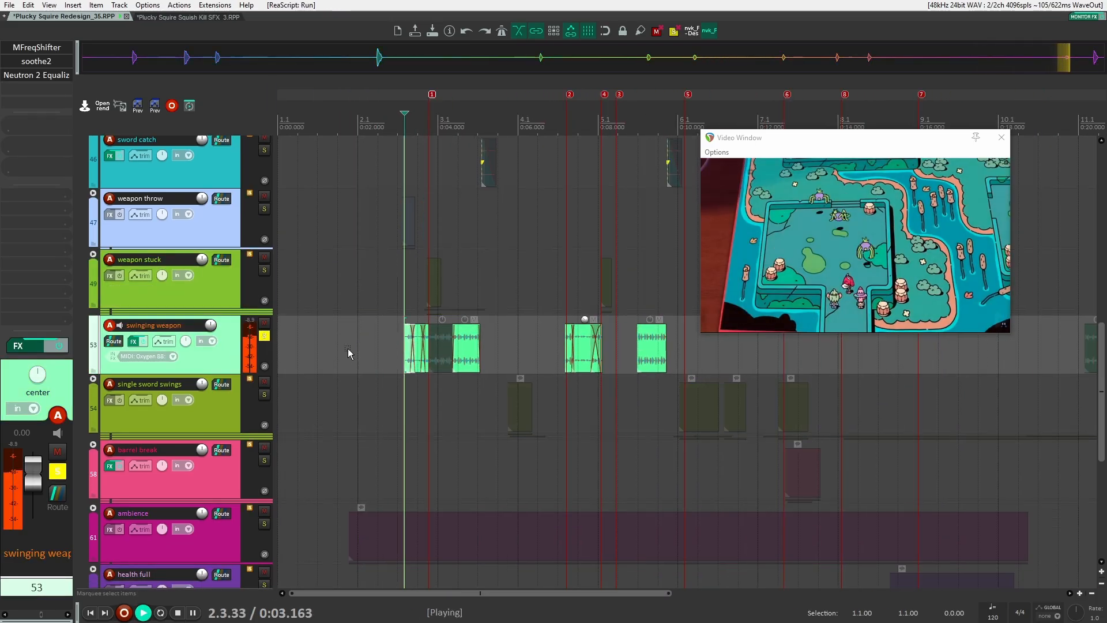
pyautogui.press('space')
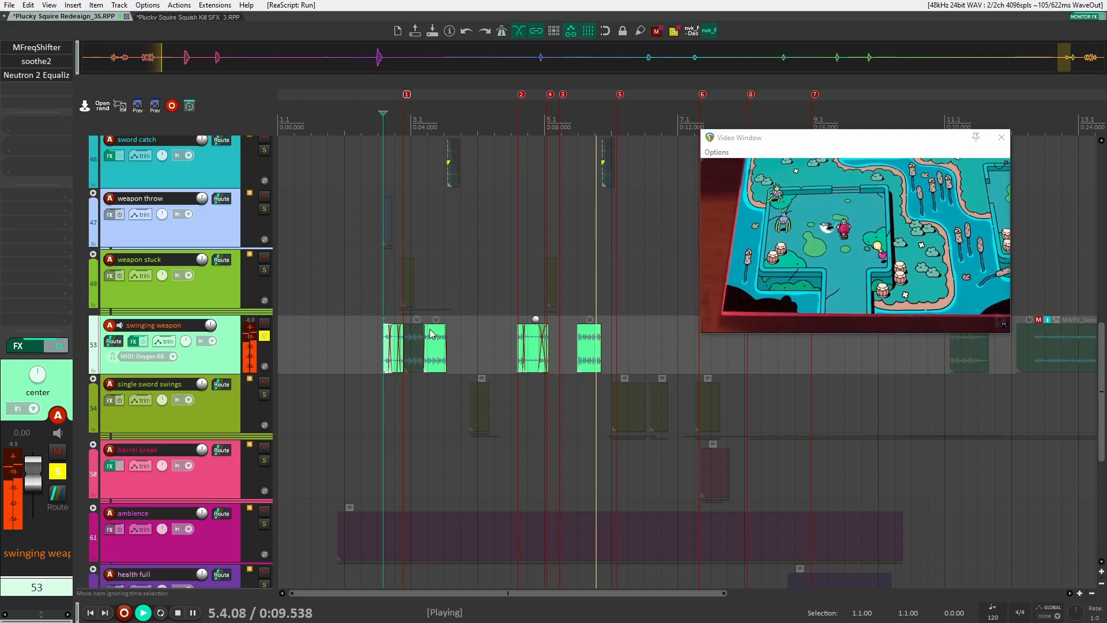
pyautogui.press('space')
# Zoom in on the swinging weapon items and play them back against the video
pyautogui.press('=')
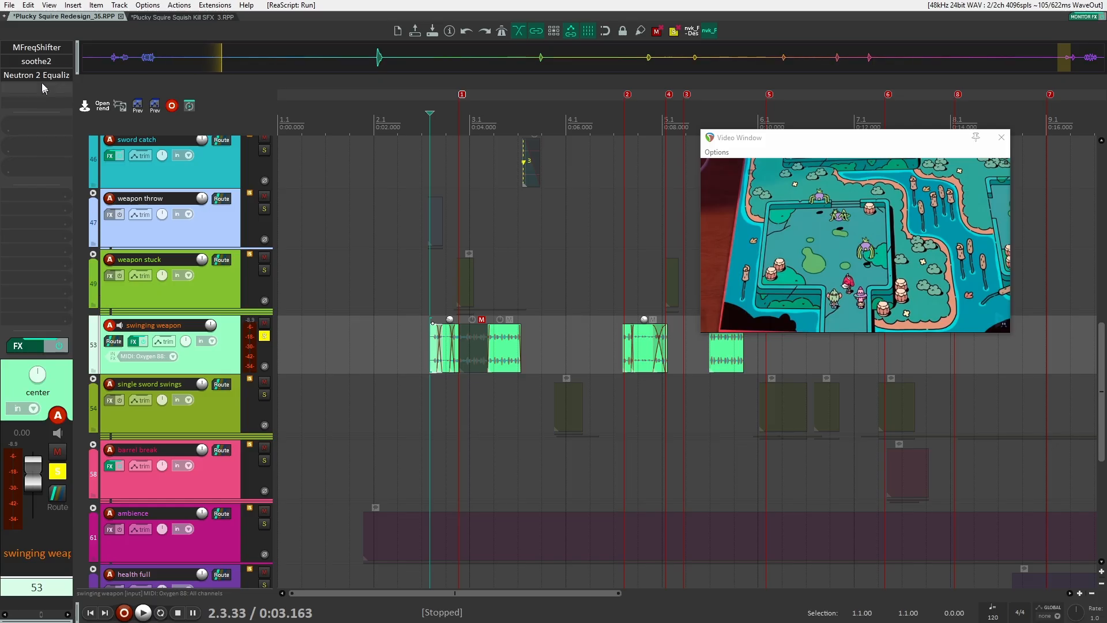
pyautogui.scroll(3, 454, 375)
pyautogui.press('space')
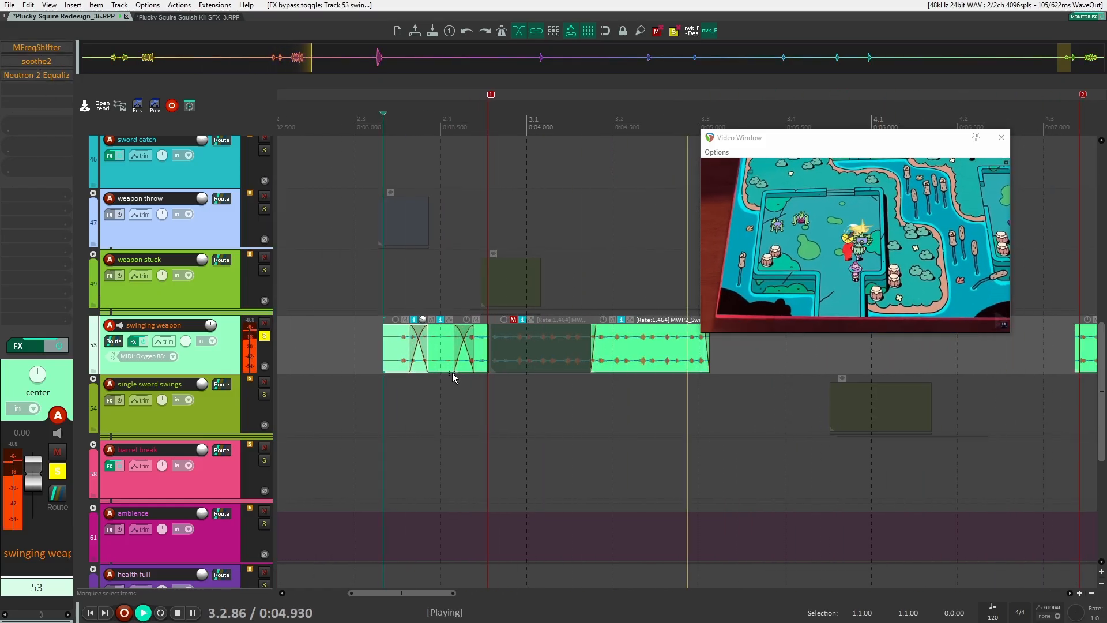
pyautogui.scroll(-1, 450, 370)
pyautogui.scroll(-1, 450, 374)
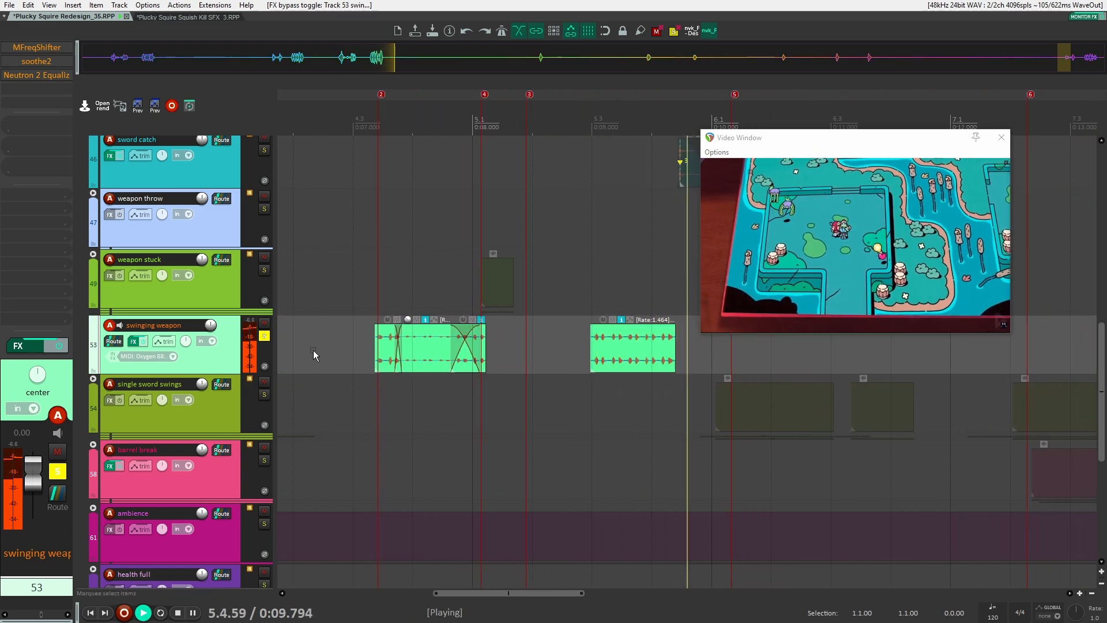
pyautogui.scroll(-1, 322, 353)
pyautogui.press('space')
pyautogui.scroll(3, 359, 357)
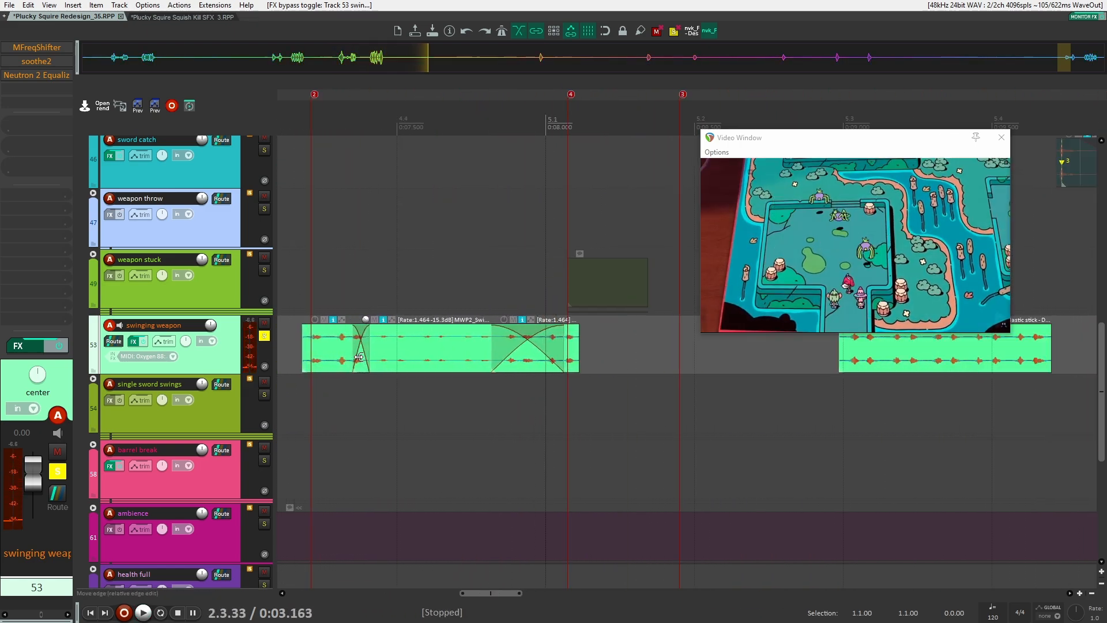
pyautogui.scroll(-2, 358, 357)
pyautogui.scroll(-2, 358, 356)
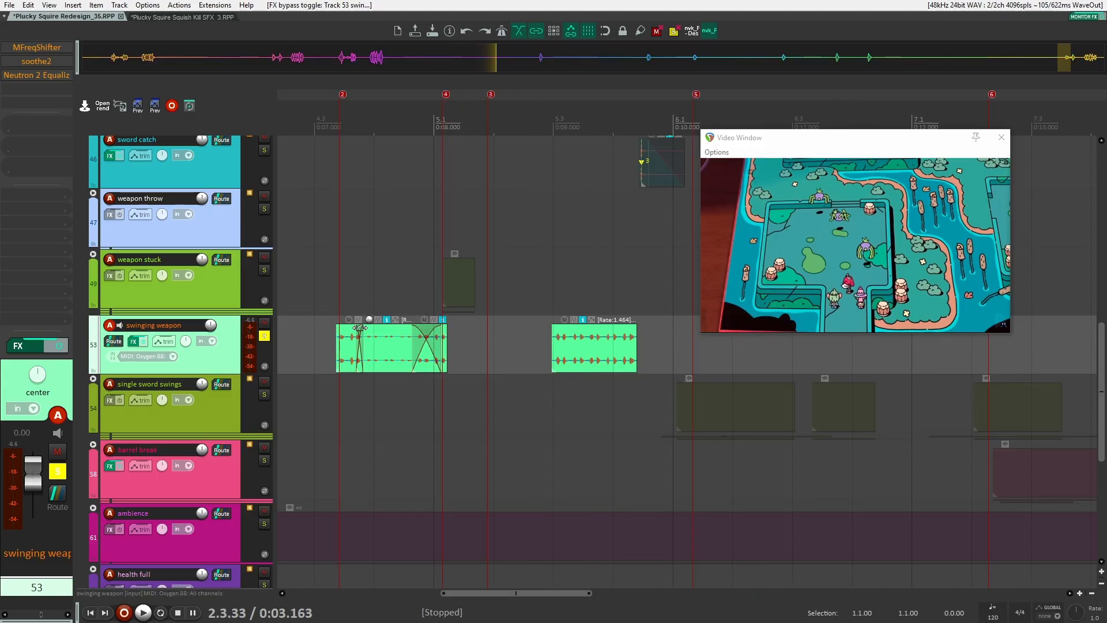
pyautogui.scroll(-3, 359, 328)
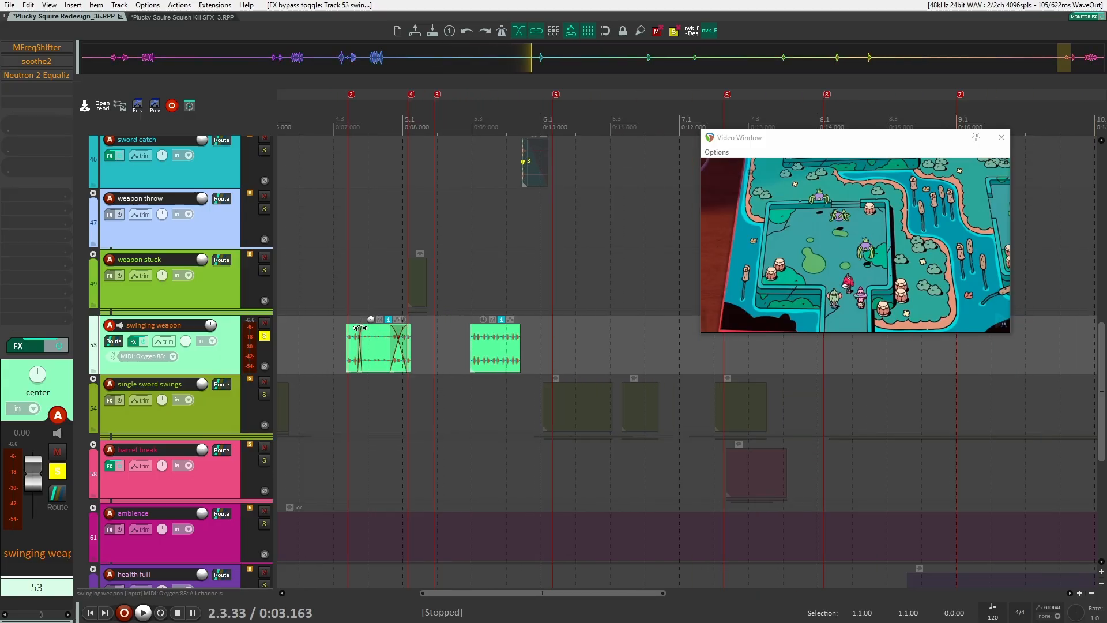
pyautogui.scroll(2, 439, 322)
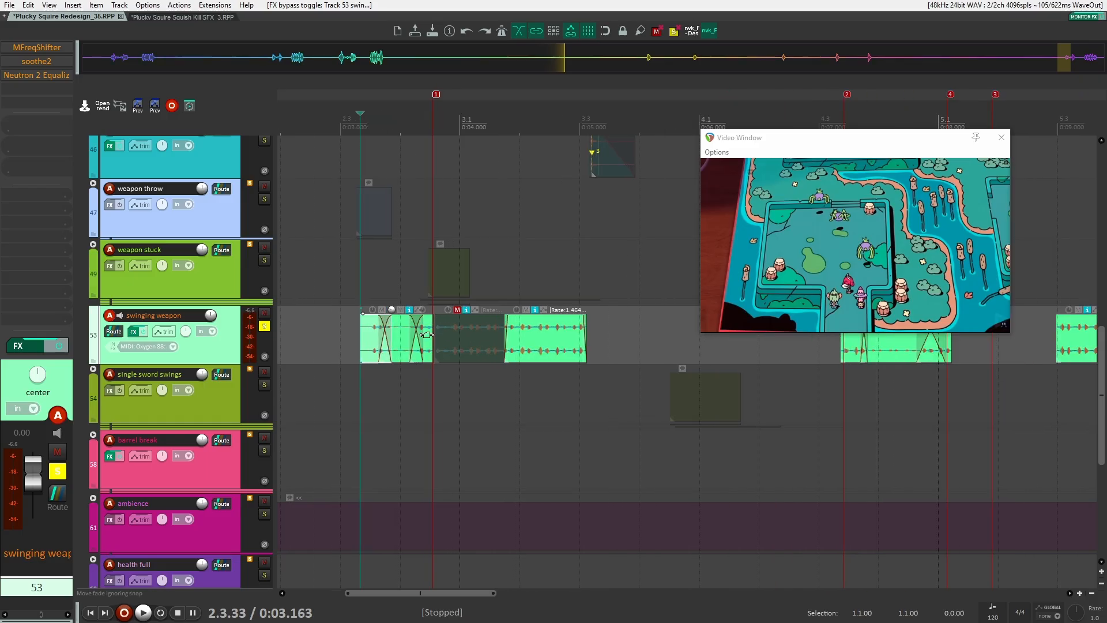
pyautogui.scroll(-6, 598, 337)
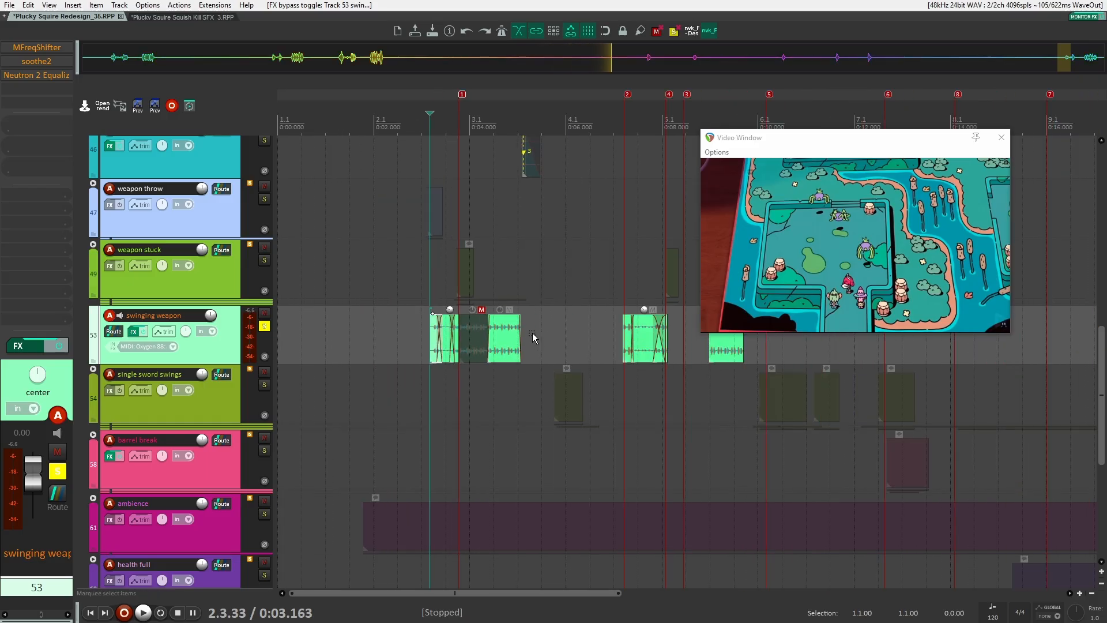
# Reposition and extend the long swinging weapon item on the timeline, then undo the last move
pyautogui.moveTo(450, 339); pyautogui.dragTo(587, 338)
pyautogui.scroll(4, 784, 346)
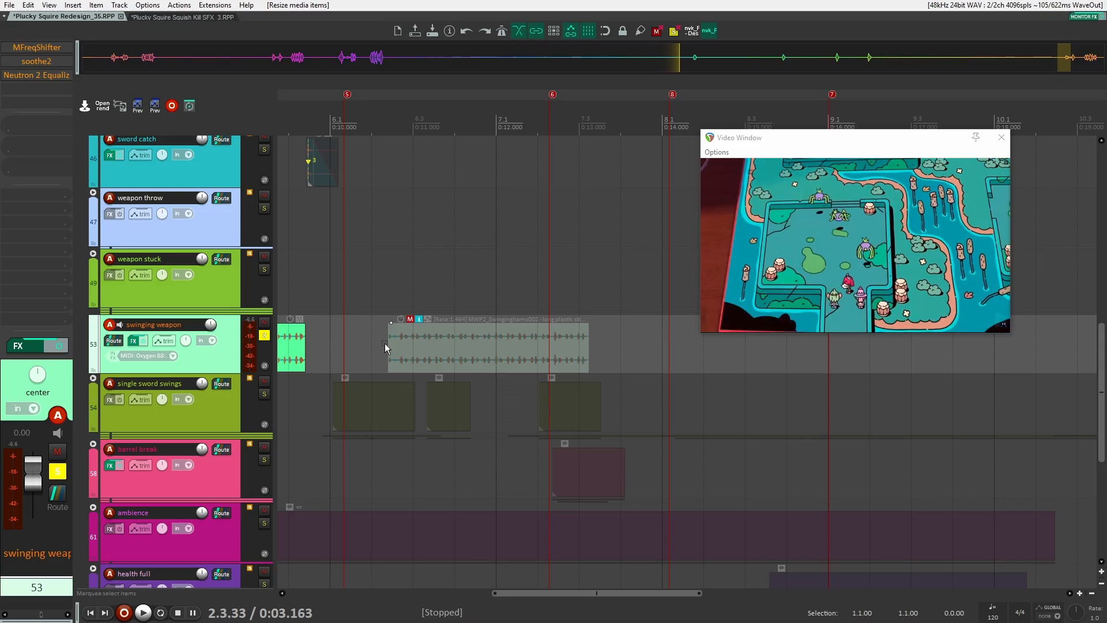
pyautogui.moveTo(388, 340); pyautogui.dragTo(328, 344)
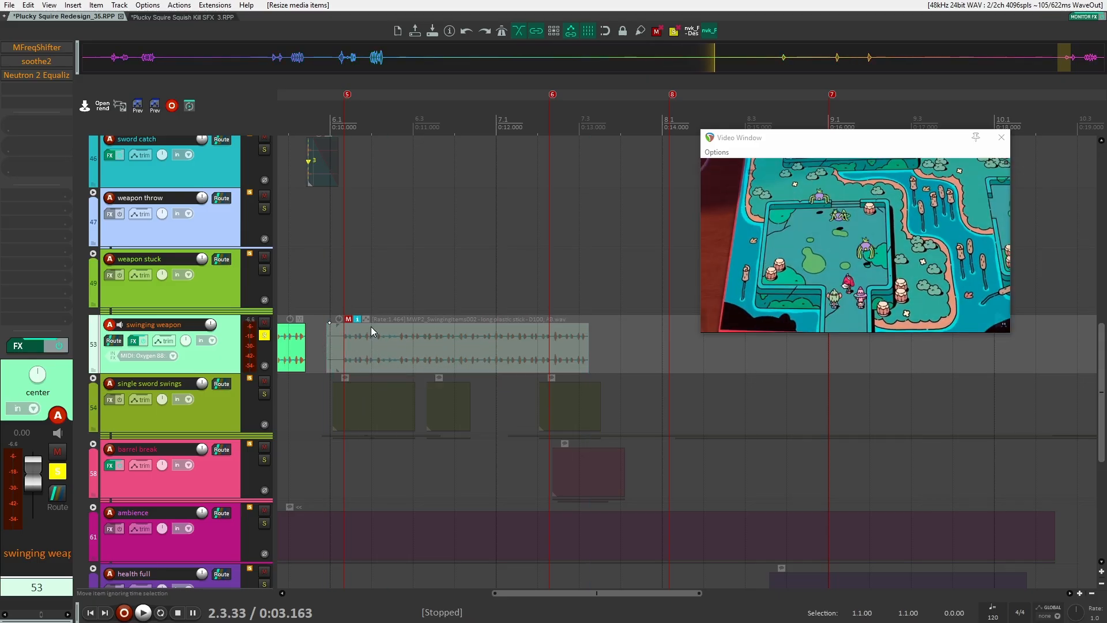
pyautogui.moveTo(459, 338); pyautogui.dragTo(600, 334)
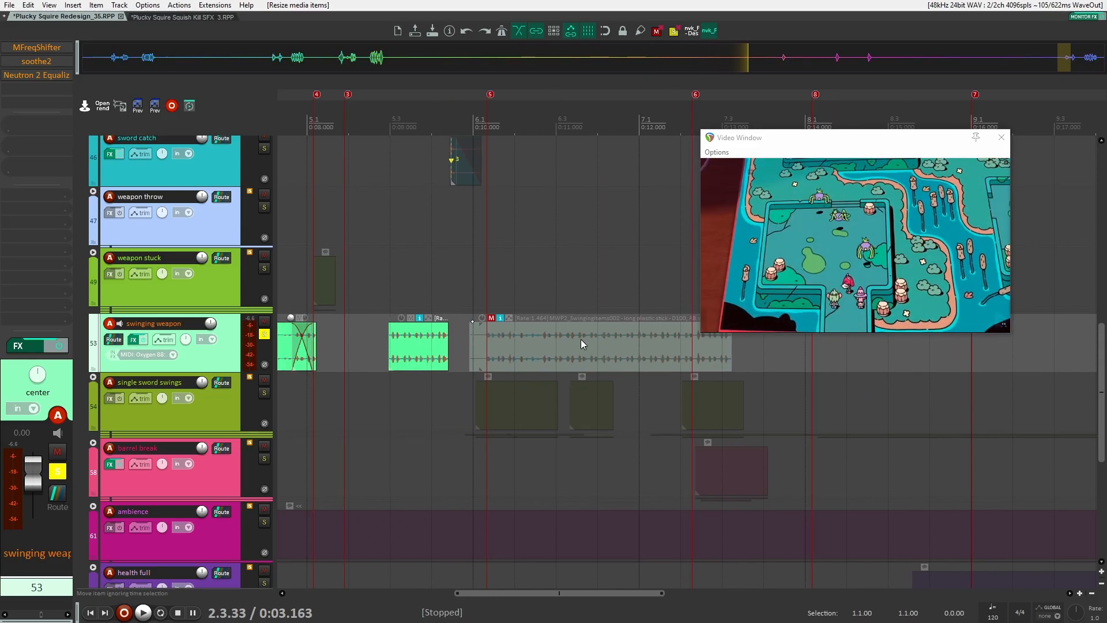
pyautogui.hotkey('ctrl', 'z')
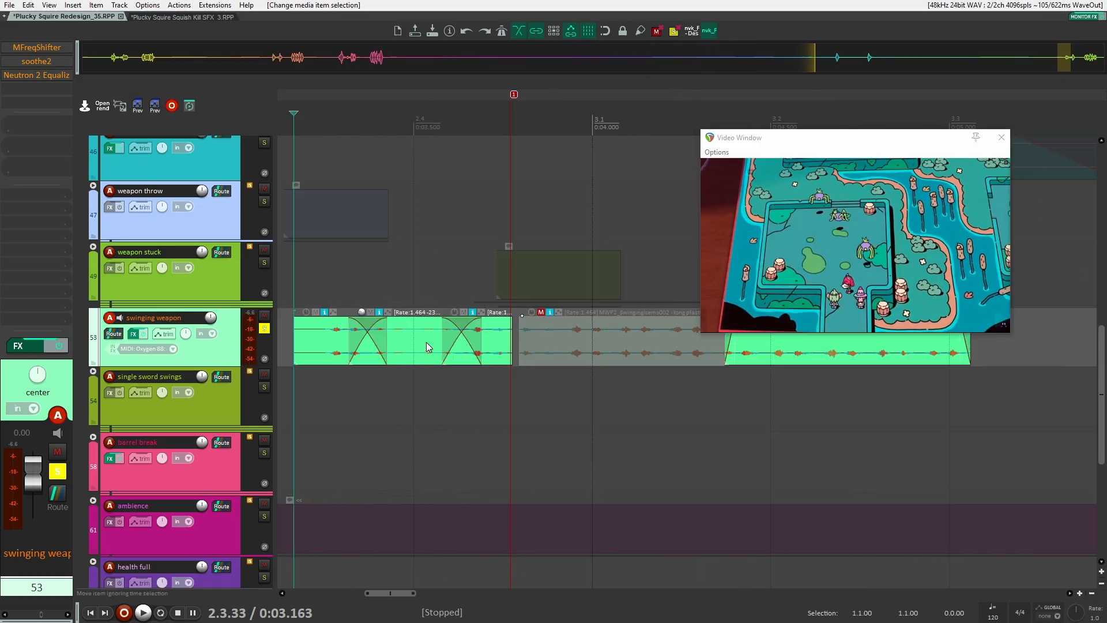
pyautogui.scroll(1, 428, 341)
pyautogui.scroll(-2, 525, 346)
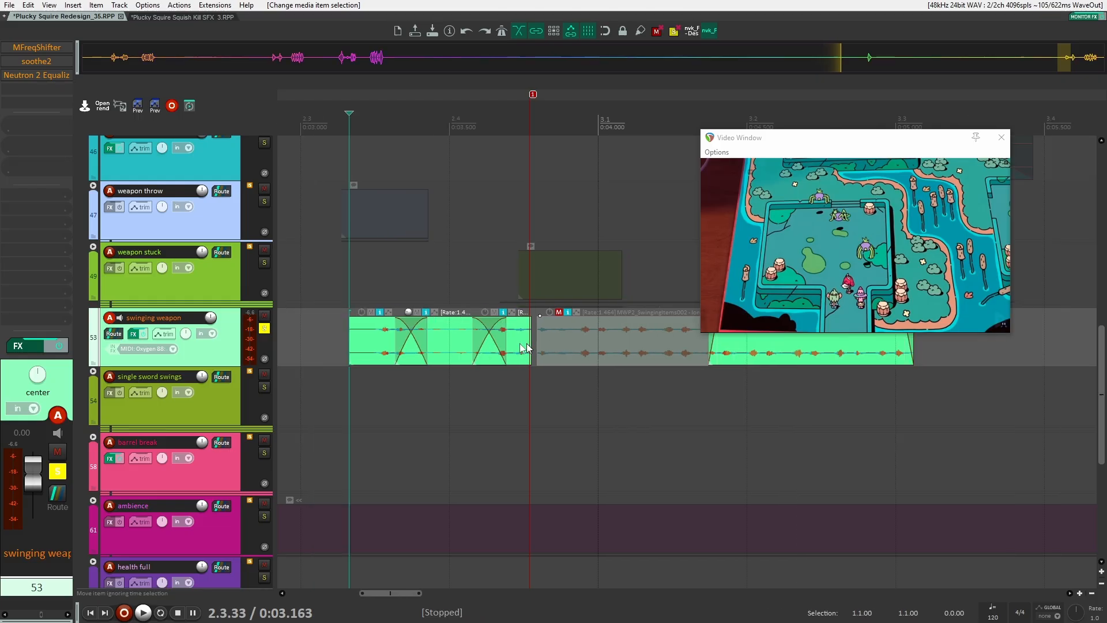
# Step the edit cursor through the swinging weapon items to compare them with the video frames
pyautogui.scroll(3, 443, 341)
pyautogui.click(443, 339)
pyautogui.click(327, 342)
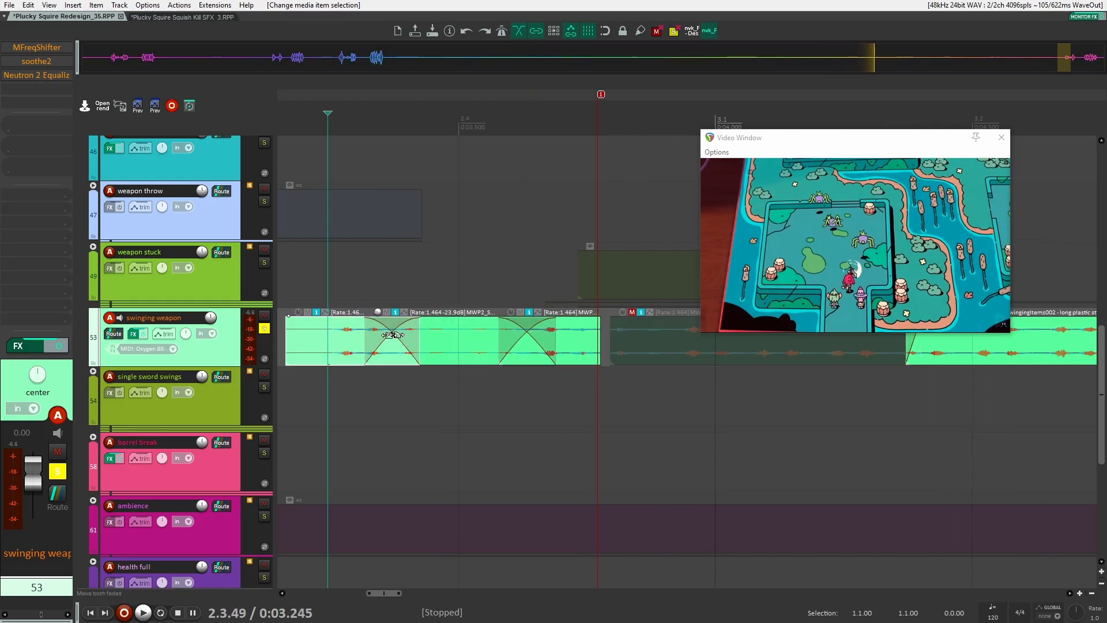
pyautogui.click(428, 336)
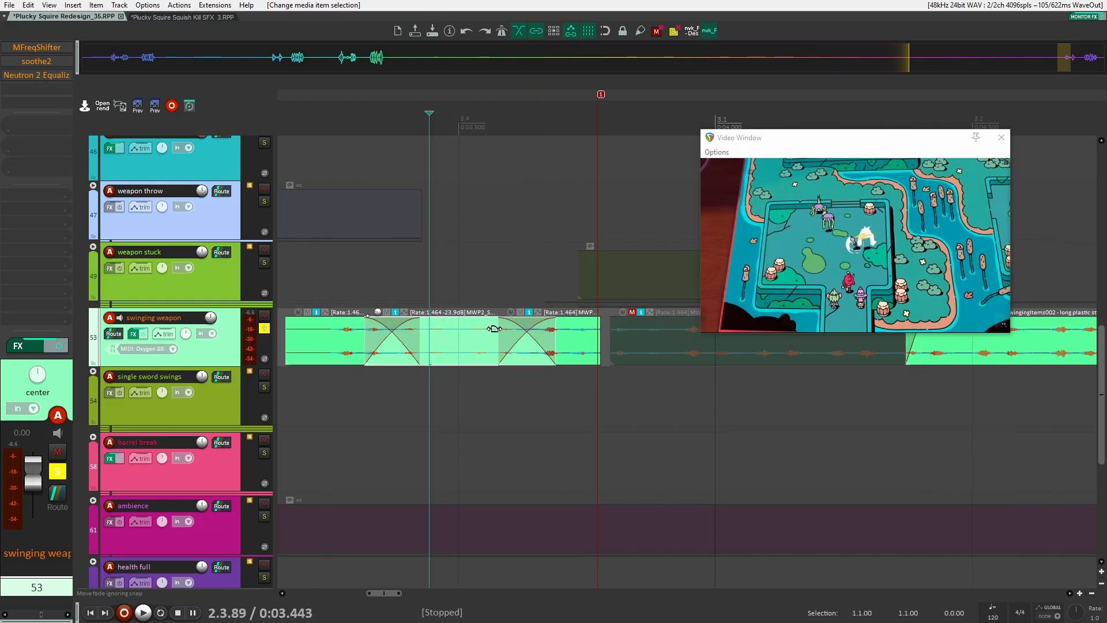
pyautogui.click(594, 330)
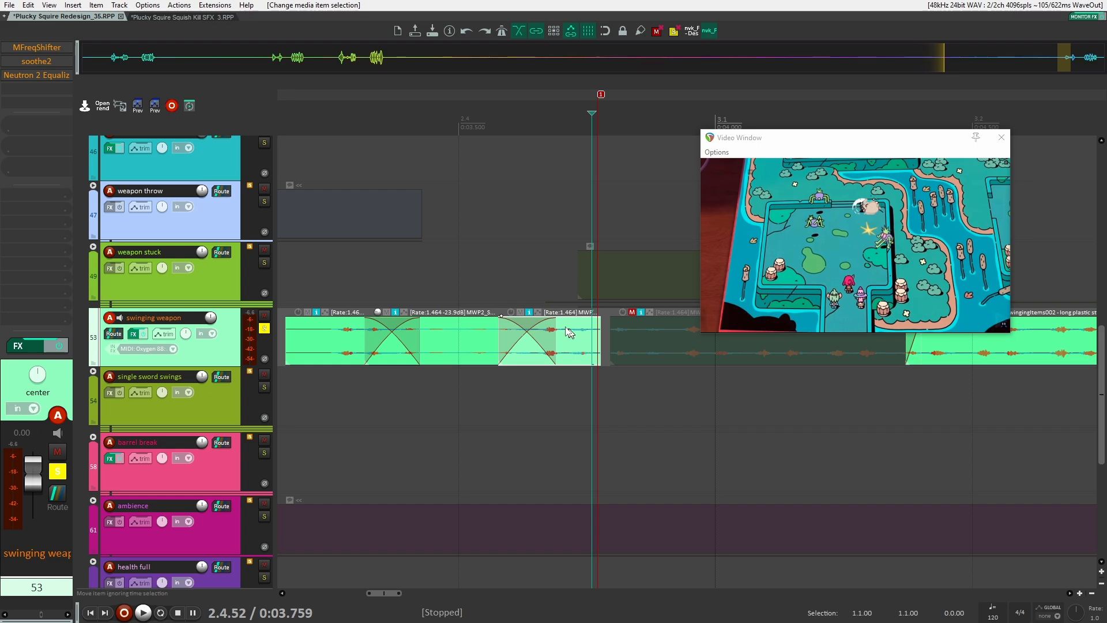
# Move the muted long plastic swinging item earlier to about 2.1 and unmute it
pyautogui.scroll(-3, 643, 338)
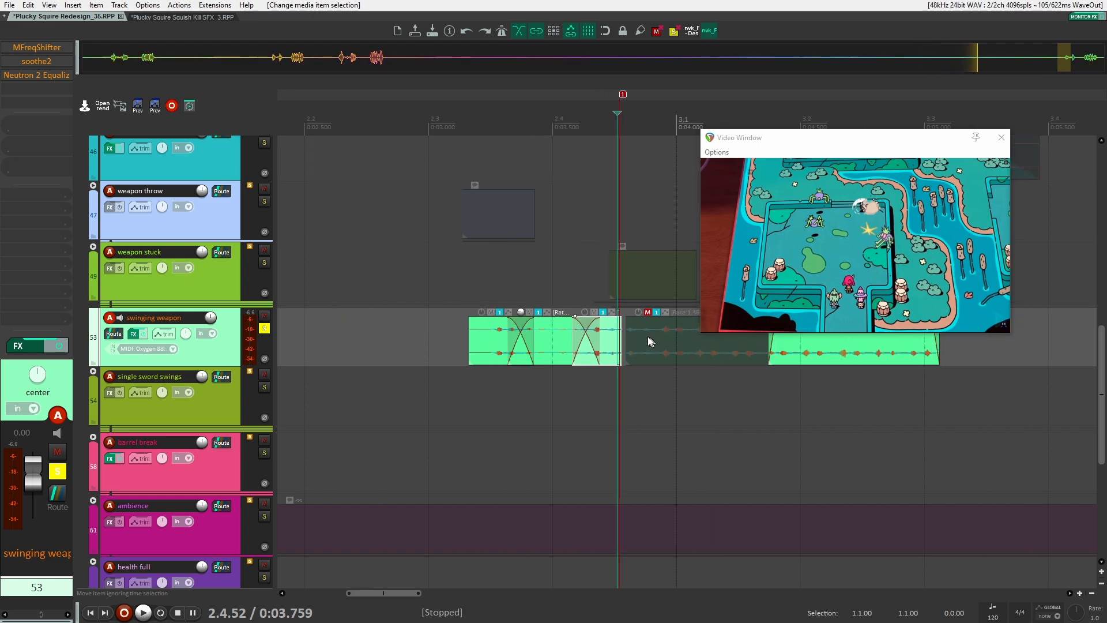
pyautogui.click(626, 340)
pyautogui.moveTo(625, 339); pyautogui.dragTo(339, 340)
pyautogui.click(352, 312)
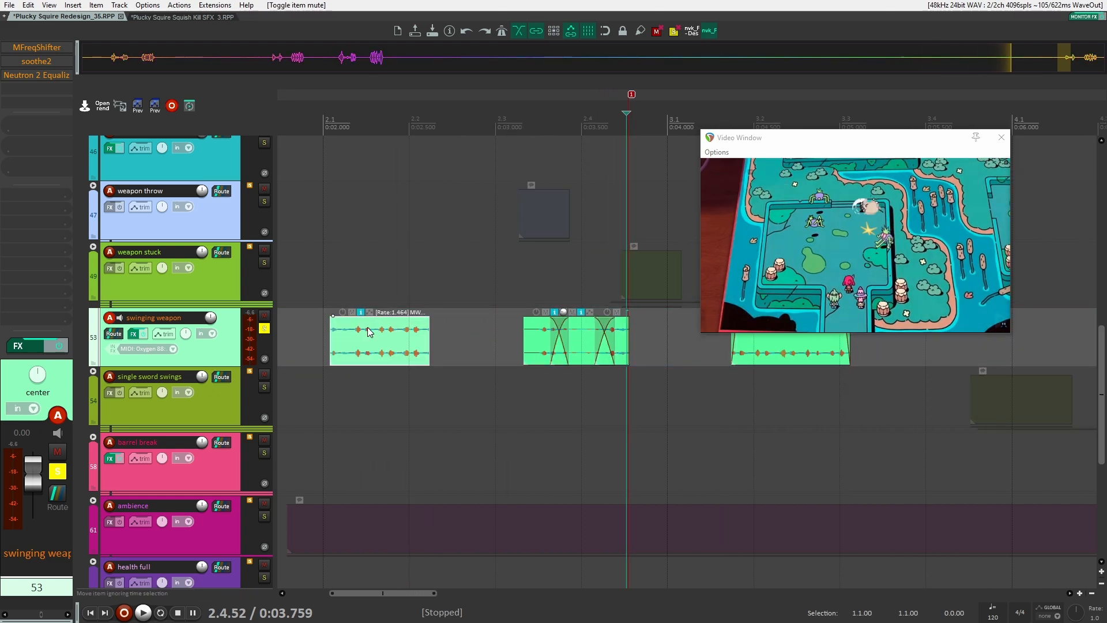
# Split the moved swinging item at two points near its start
pyautogui.click(367, 330)
pyautogui.press('s')
pyautogui.click(398, 331)
pyautogui.press('s')
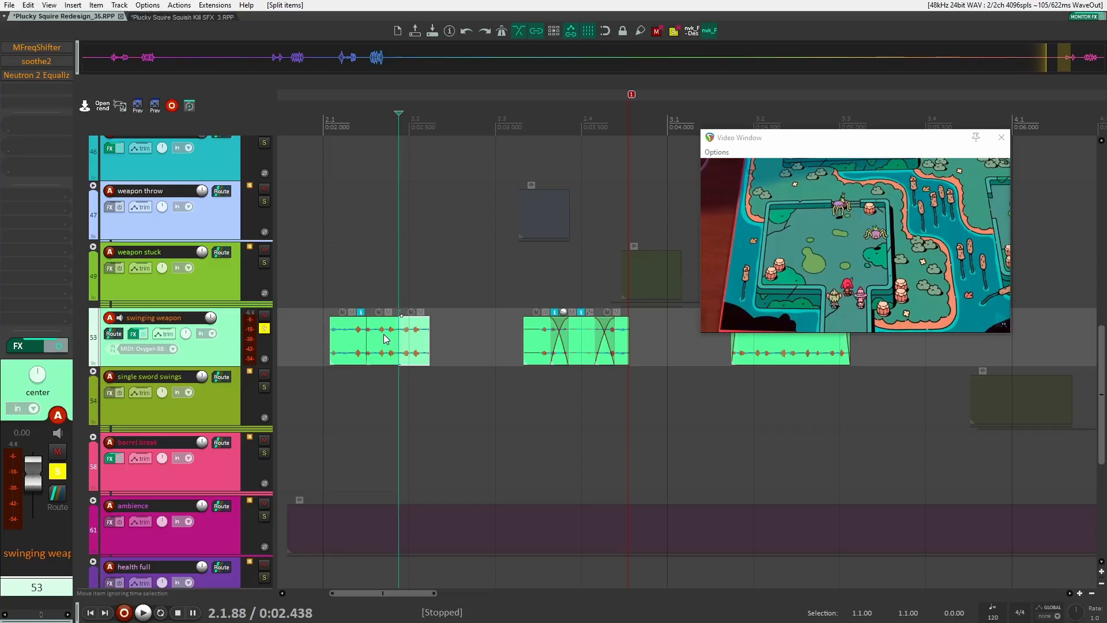
# Adjust the split pieces' edges and volume, then delete the whole group of pieces
pyautogui.click(383, 335)
pyautogui.moveTo(369, 333); pyautogui.dragTo(410, 337)
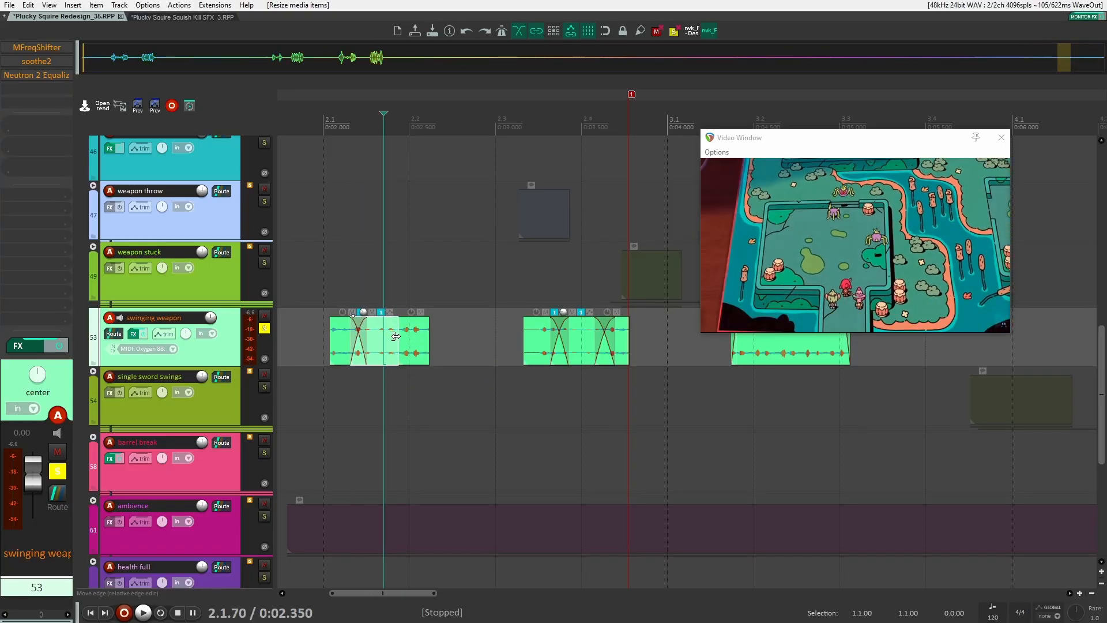
pyautogui.moveTo(353, 337); pyautogui.dragTo(341, 337)
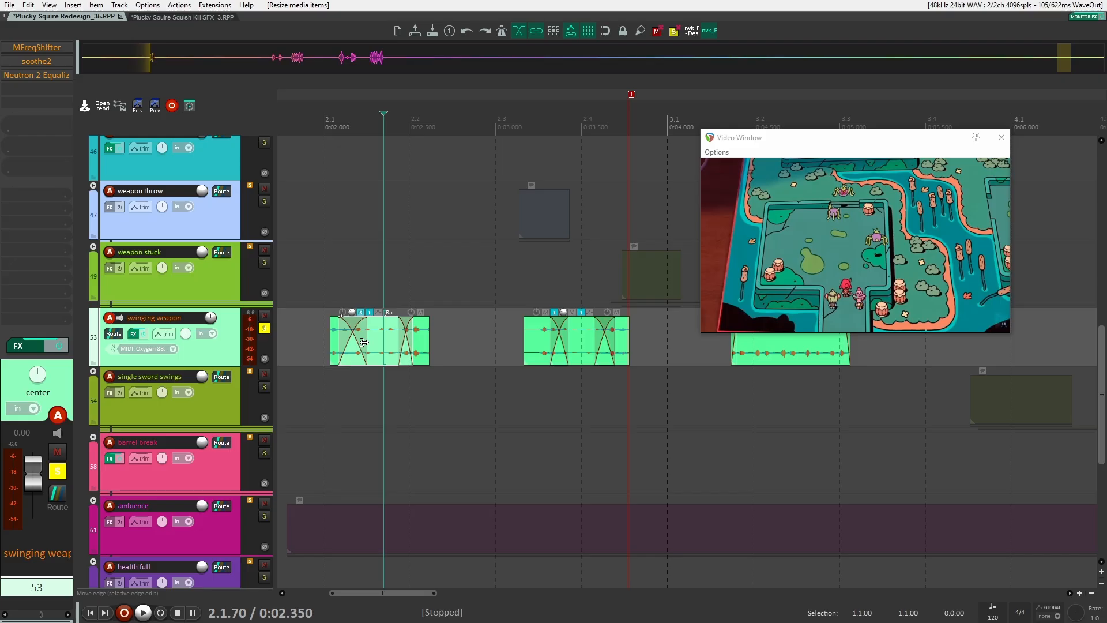
pyautogui.moveTo(402, 336); pyautogui.dragTo(393, 334)
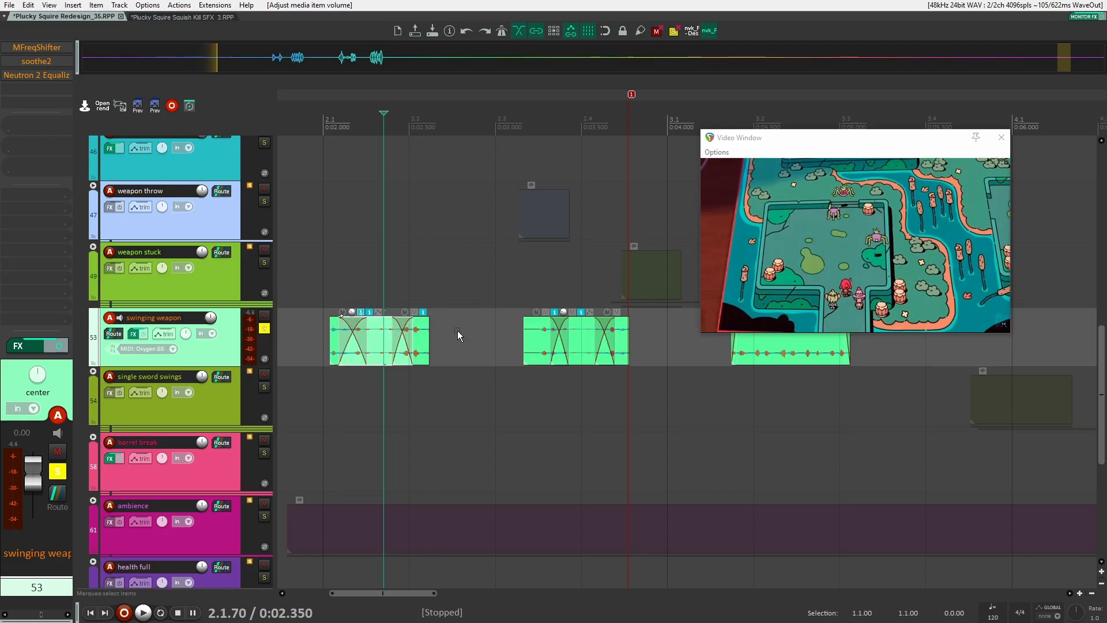
pyautogui.press('Delete')
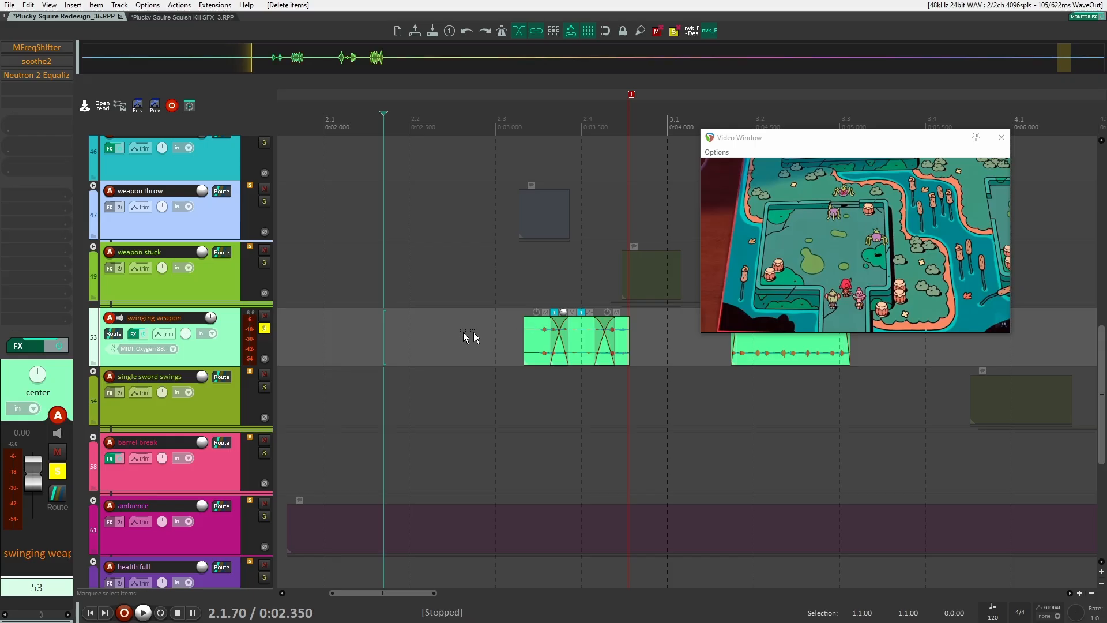
# Play the remaining swinging weapon items against the video
pyautogui.click(512, 324)
pyautogui.hscroll(5, 390, 322)
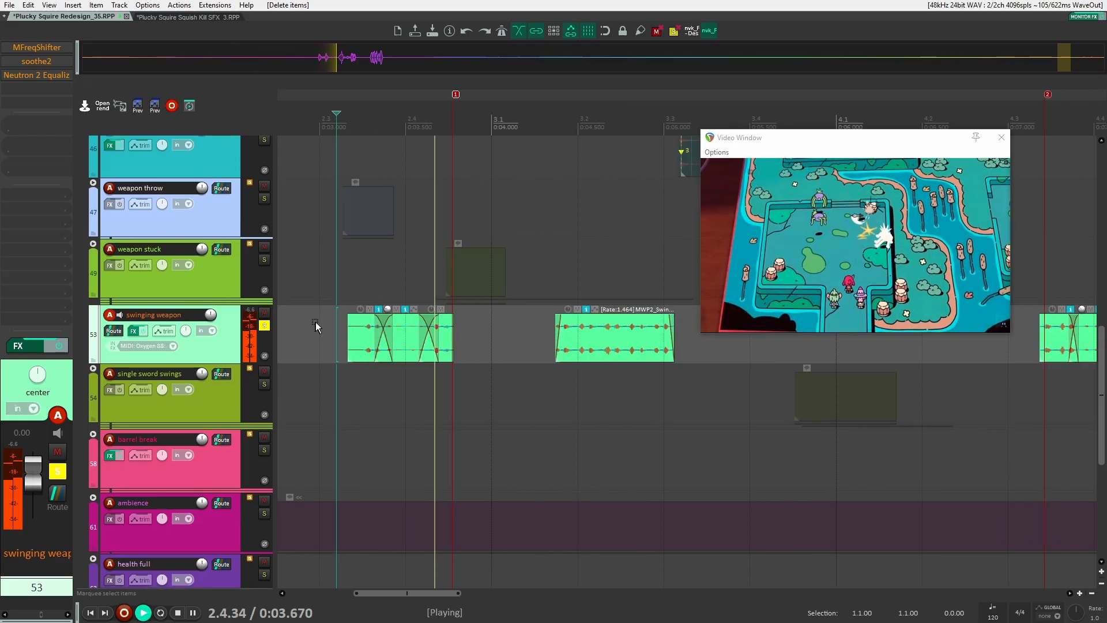
pyautogui.press('space')
pyautogui.scroll(3, 397, 324)
pyautogui.click(408, 254)
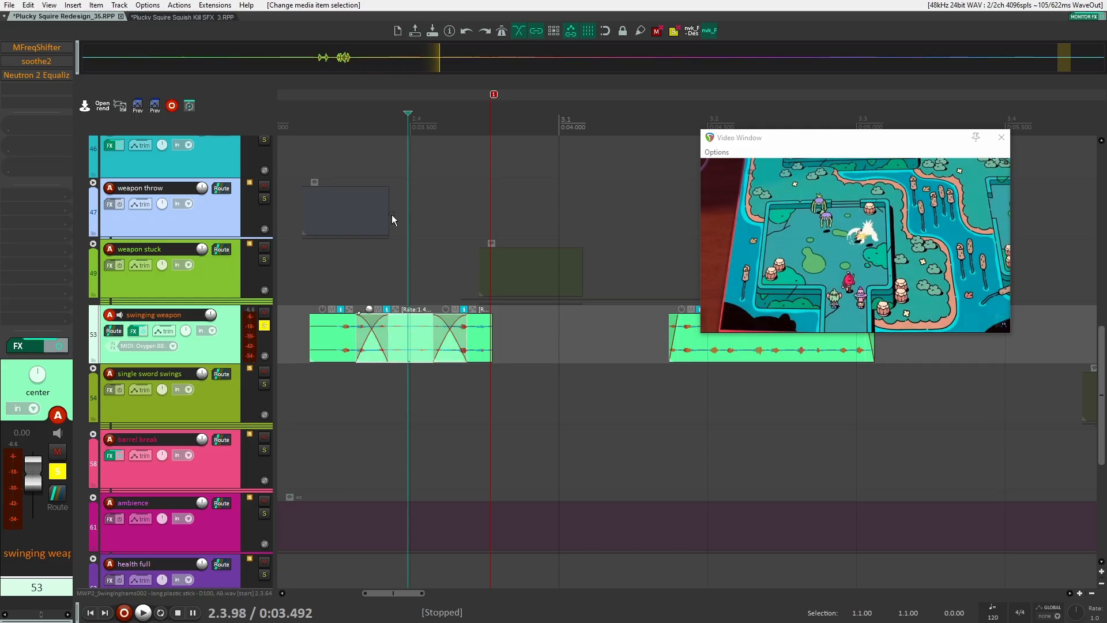
pyautogui.scroll(-3, 392, 214)
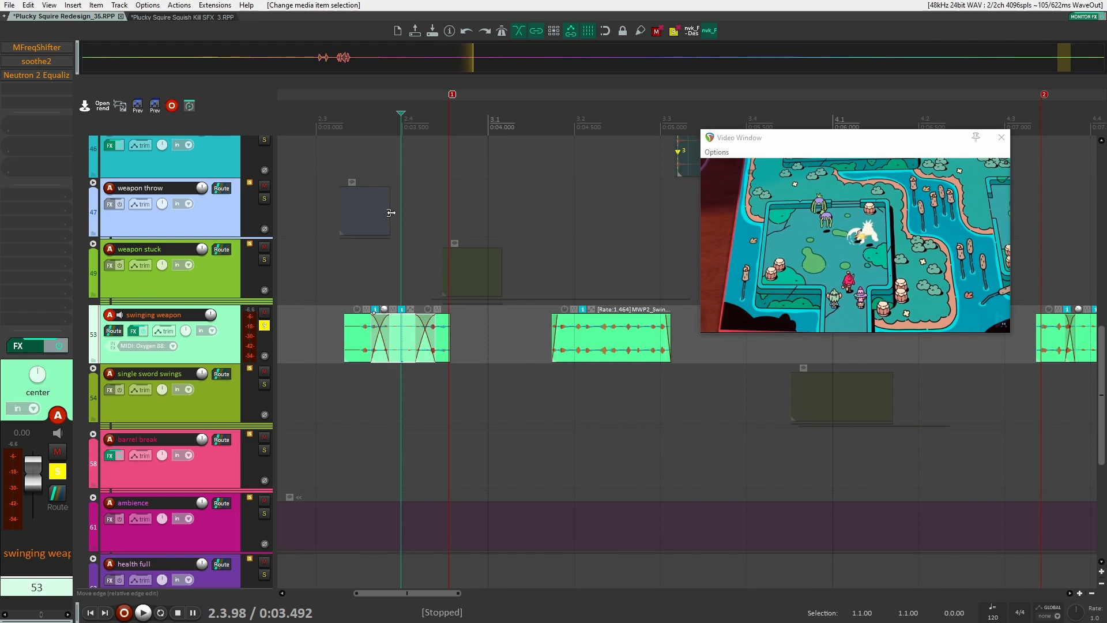
pyautogui.scroll(-2, 268, 339)
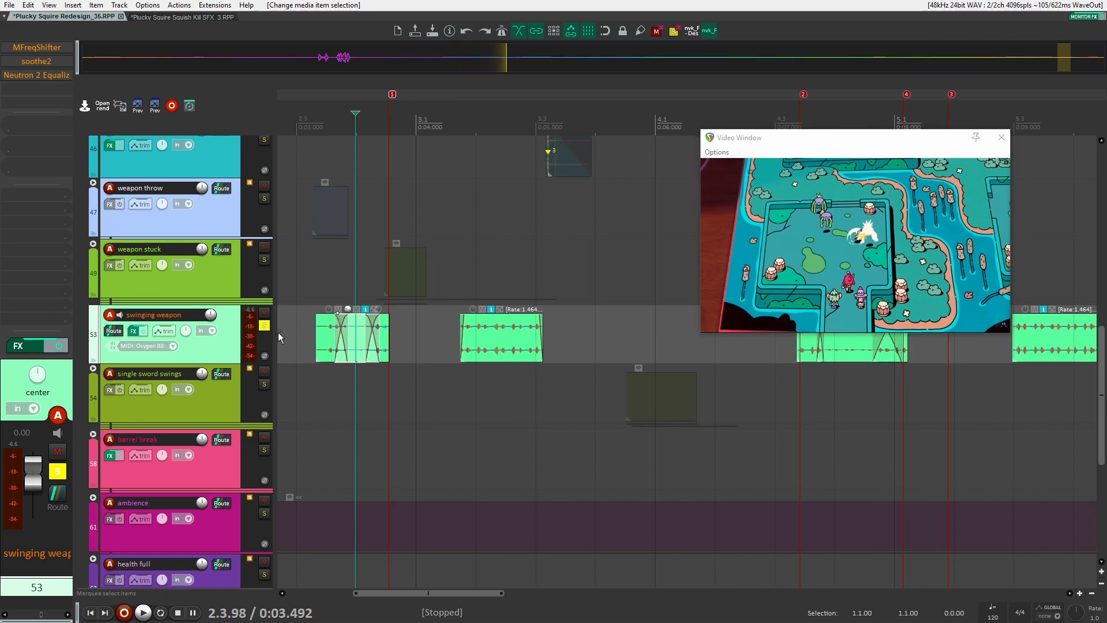
# Open the swinging weapon track's MFreqShifter effect and listen to it during playback
pyautogui.click(47, 47)
pyautogui.press('space')
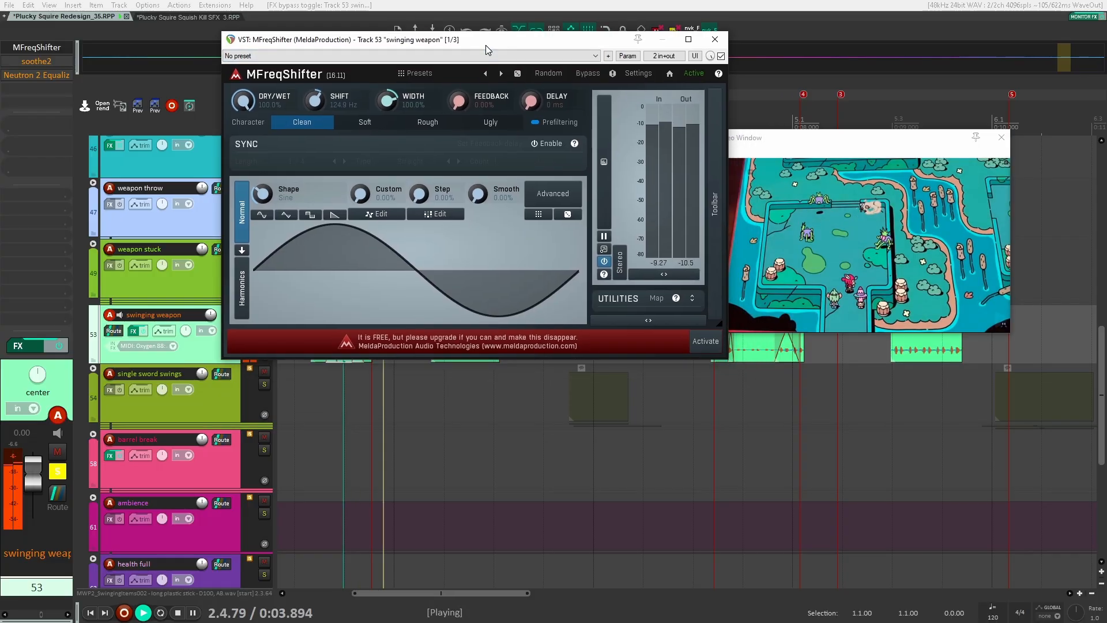
pyautogui.press('space')
pyautogui.press('space')
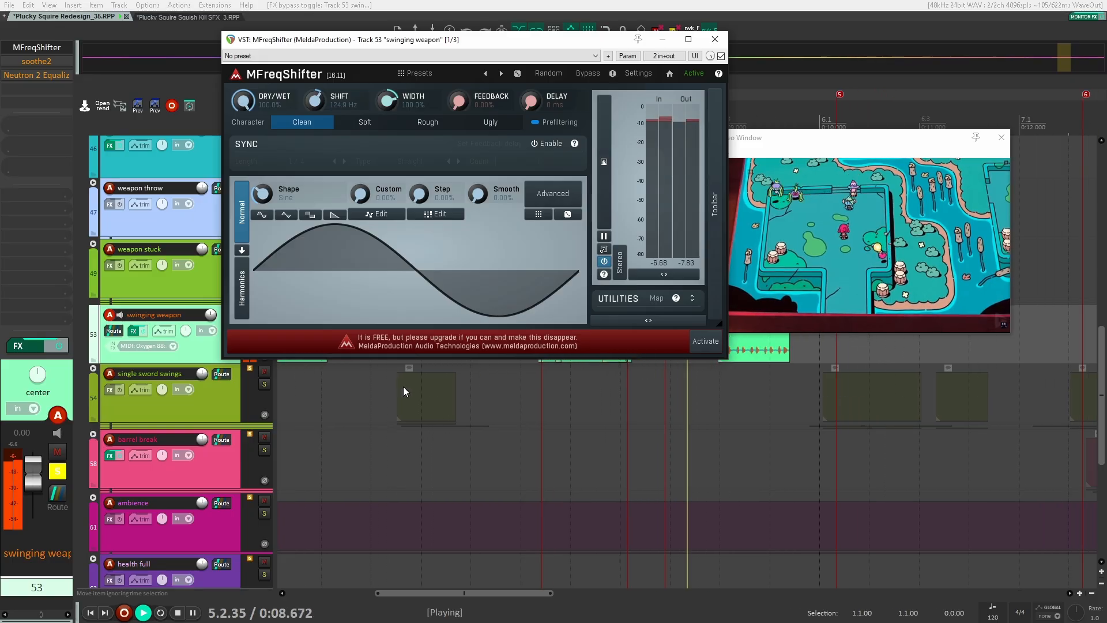
pyautogui.press('space')
pyautogui.press('space')
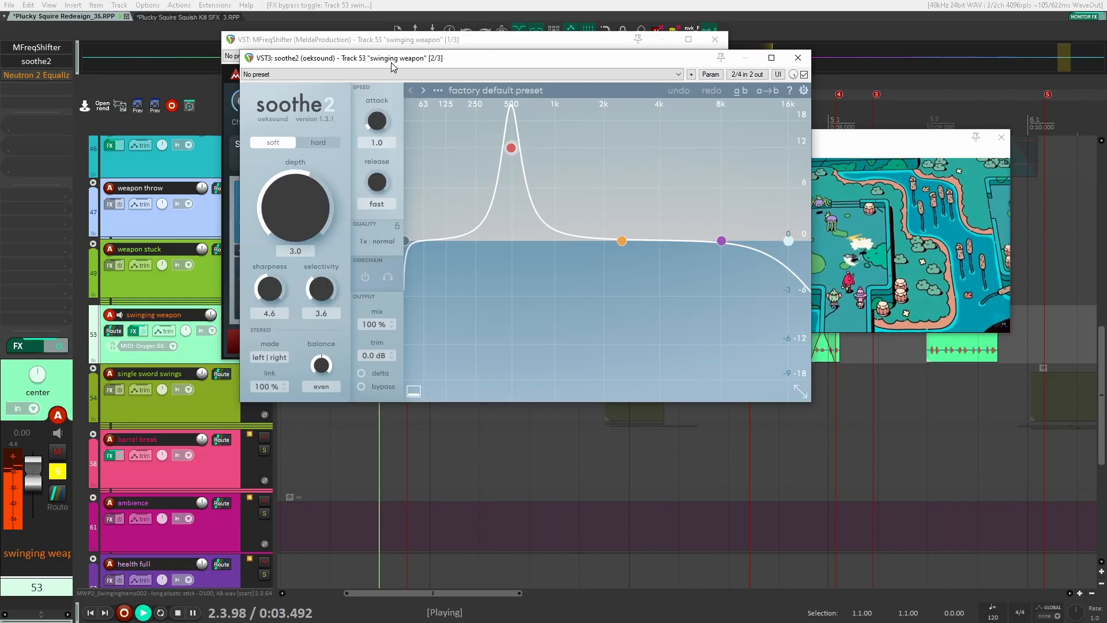
# Inspect the track's soothe2 and Neutron 2 Equalizer effects while playing back the swinging sounds
pyautogui.moveTo(391, 65); pyautogui.dragTo(292, 42)
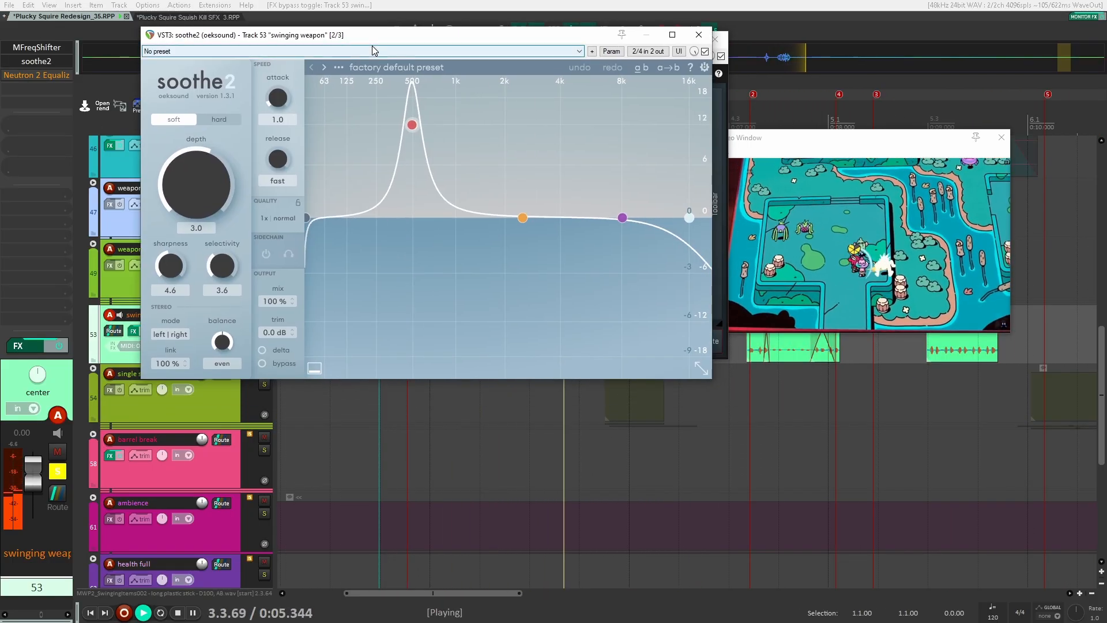
pyautogui.press('space')
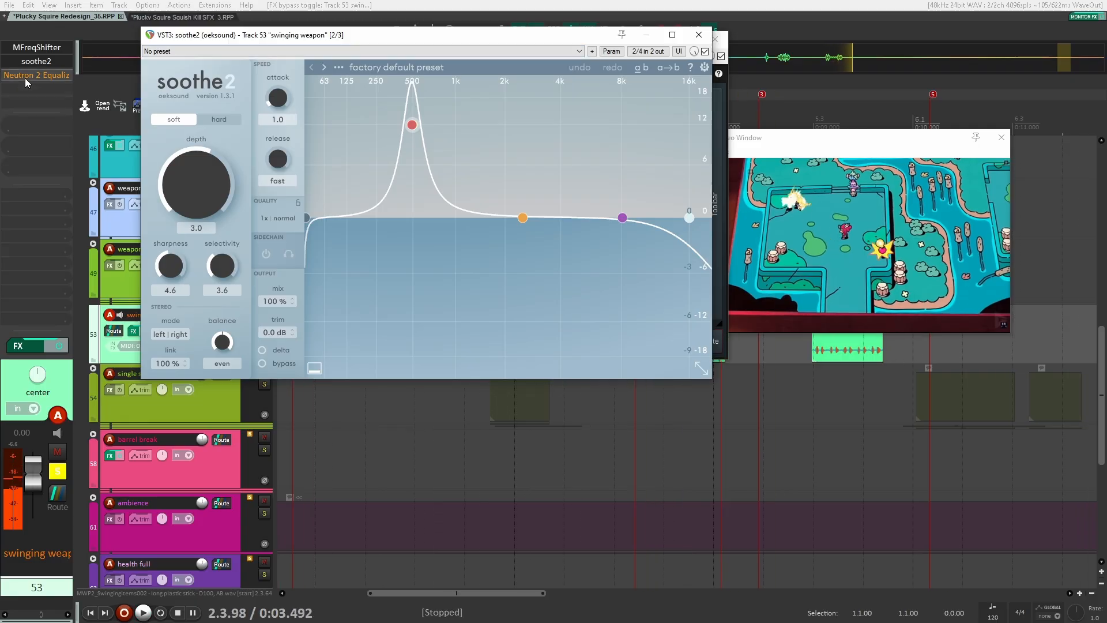
pyautogui.click(26, 77)
pyautogui.press('space')
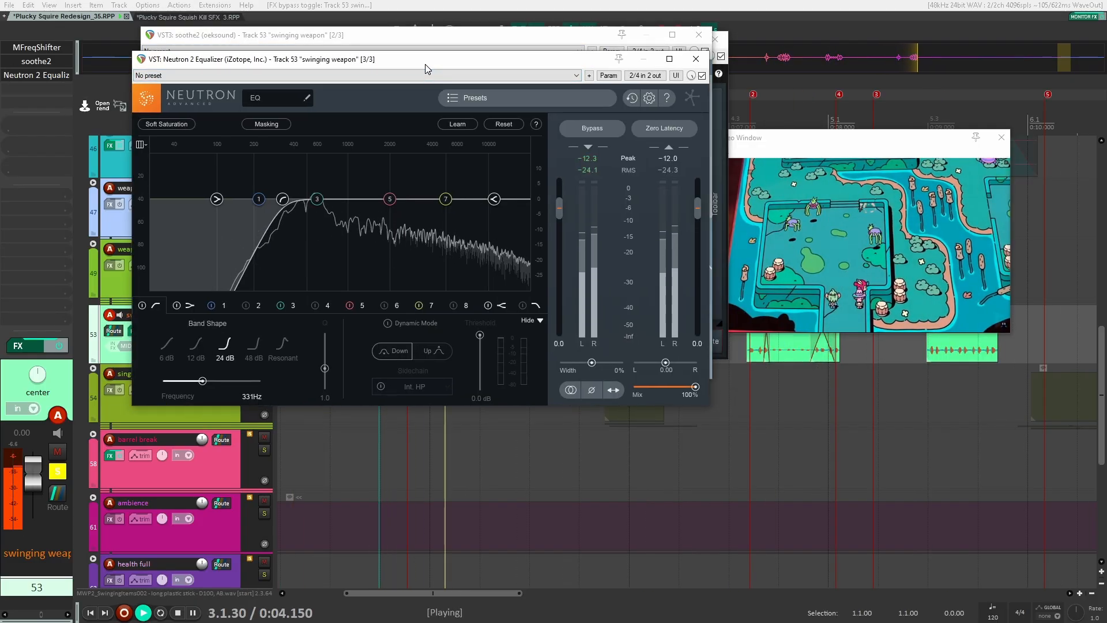
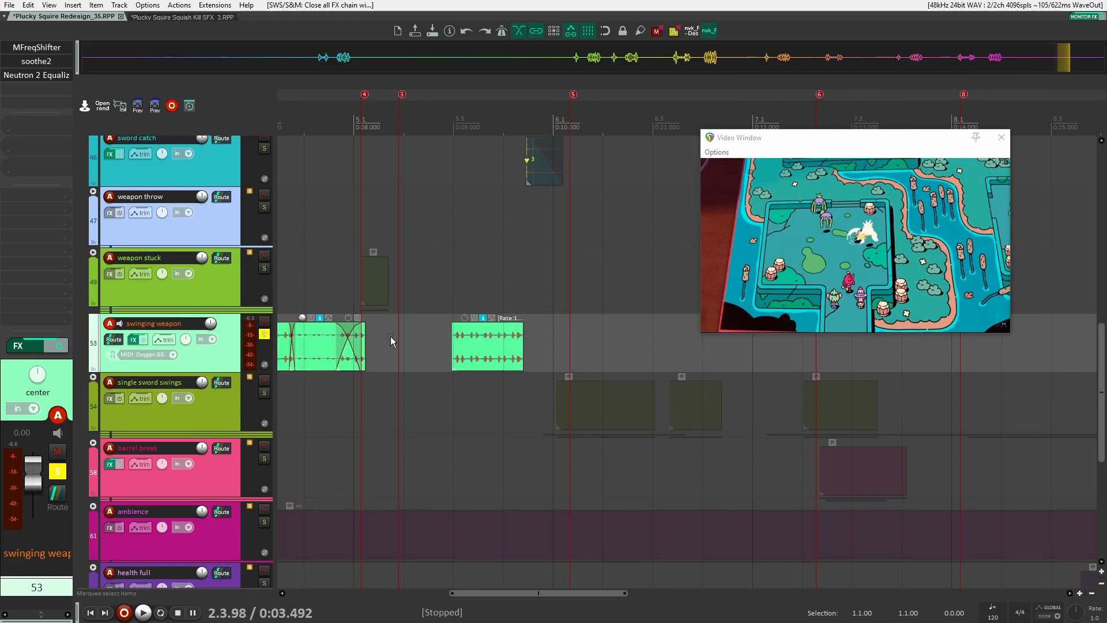
# Select the single sword swings track and expand its folder to show its sub-tracks
pyautogui.scroll(-1, 393, 333)
pyautogui.scroll(3, 369, 336)
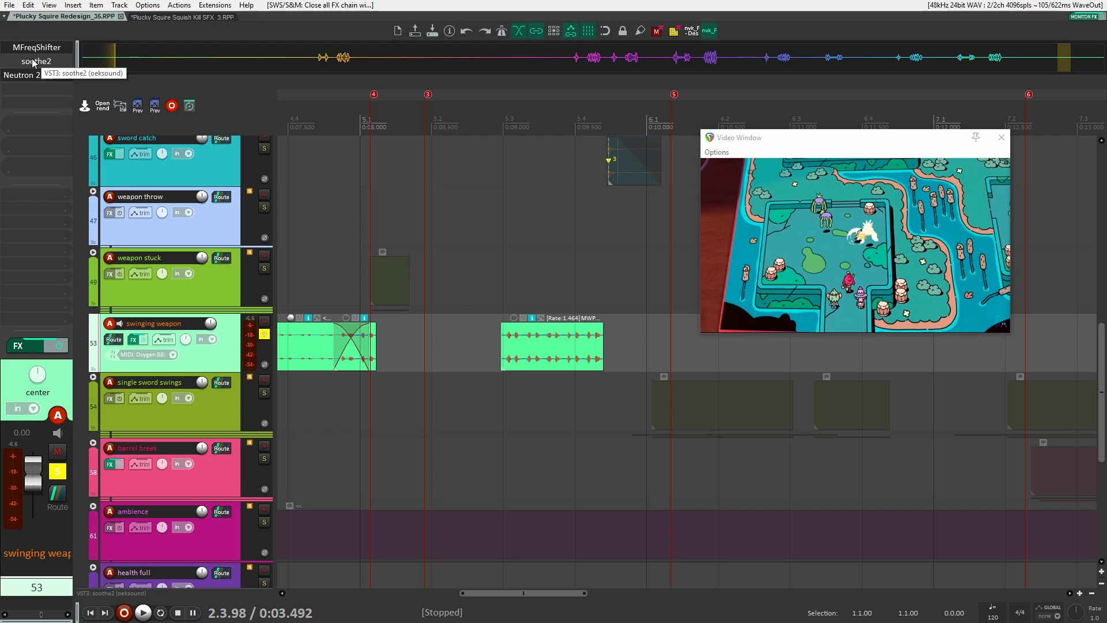
pyautogui.scroll(-4, 33, 63)
pyautogui.scroll(-5, 396, 312)
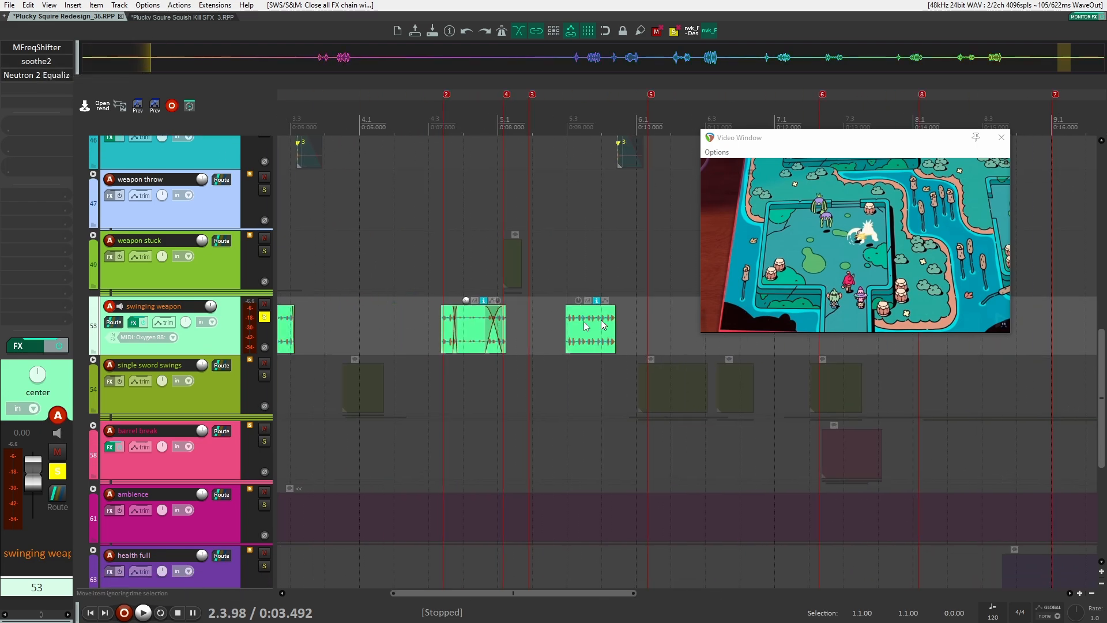
pyautogui.click(133, 357)
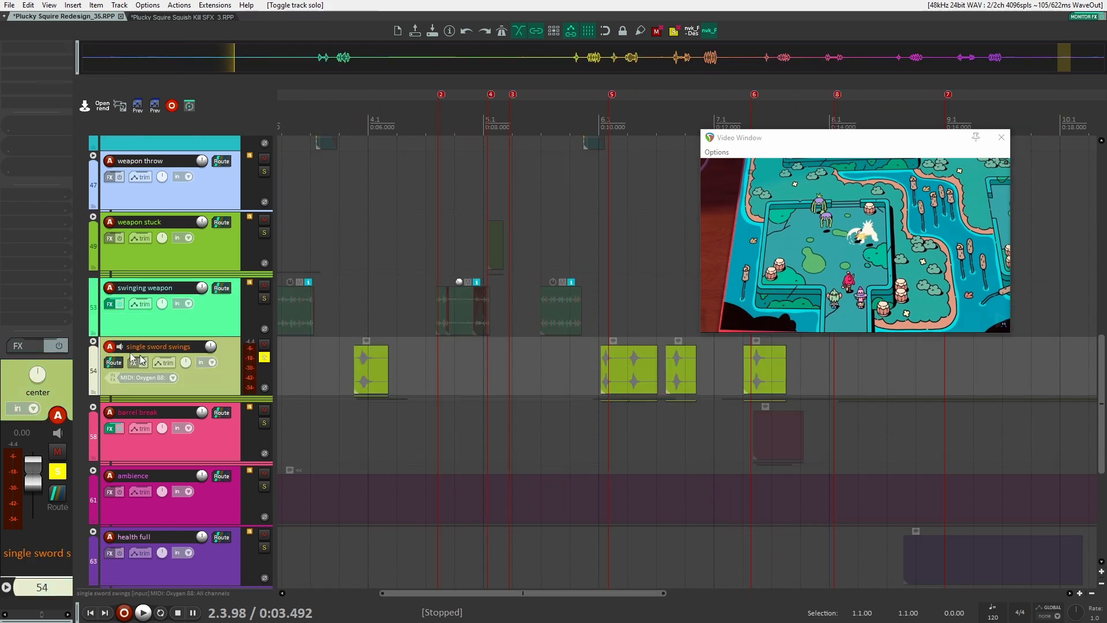
pyautogui.click(93, 344)
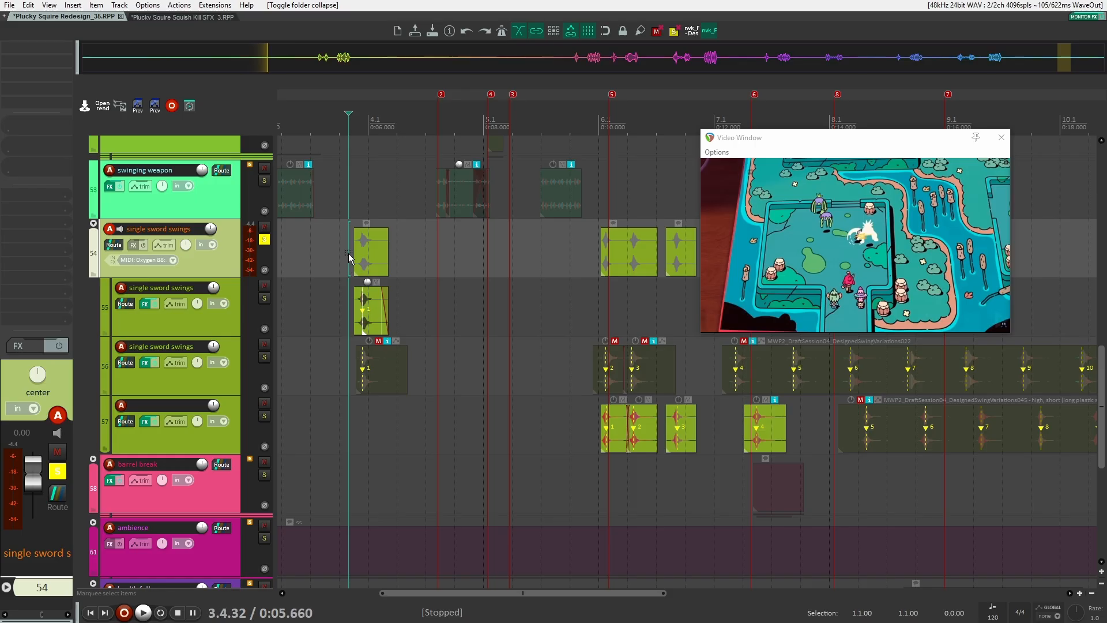
# Play the single sword swings section against the video
pyautogui.press('space')
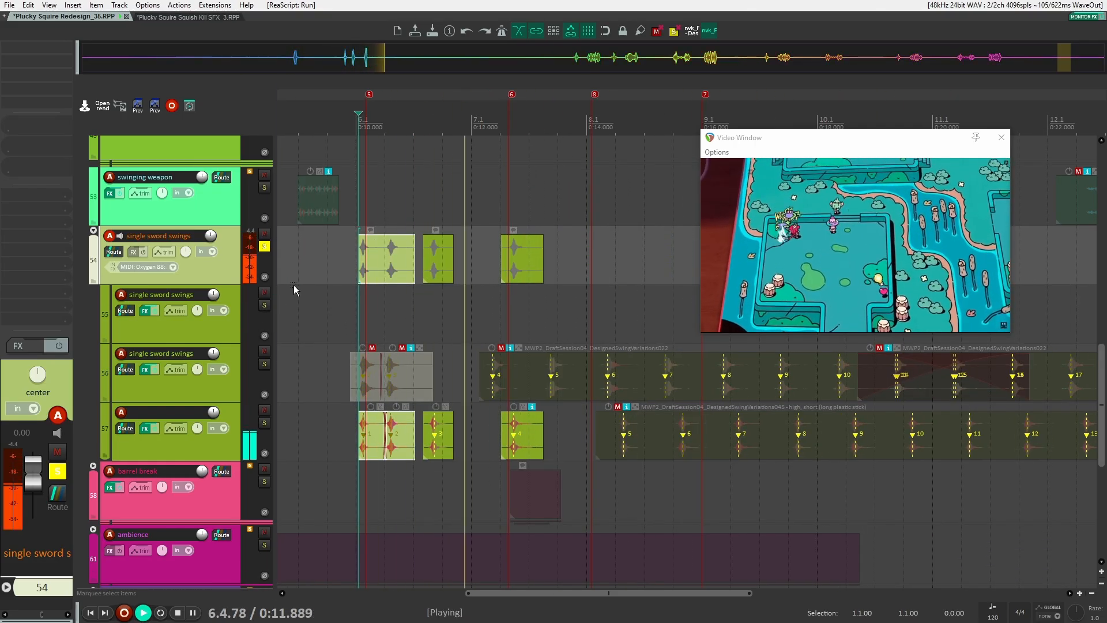
pyautogui.press('space')
pyautogui.scroll(1, 757, 393)
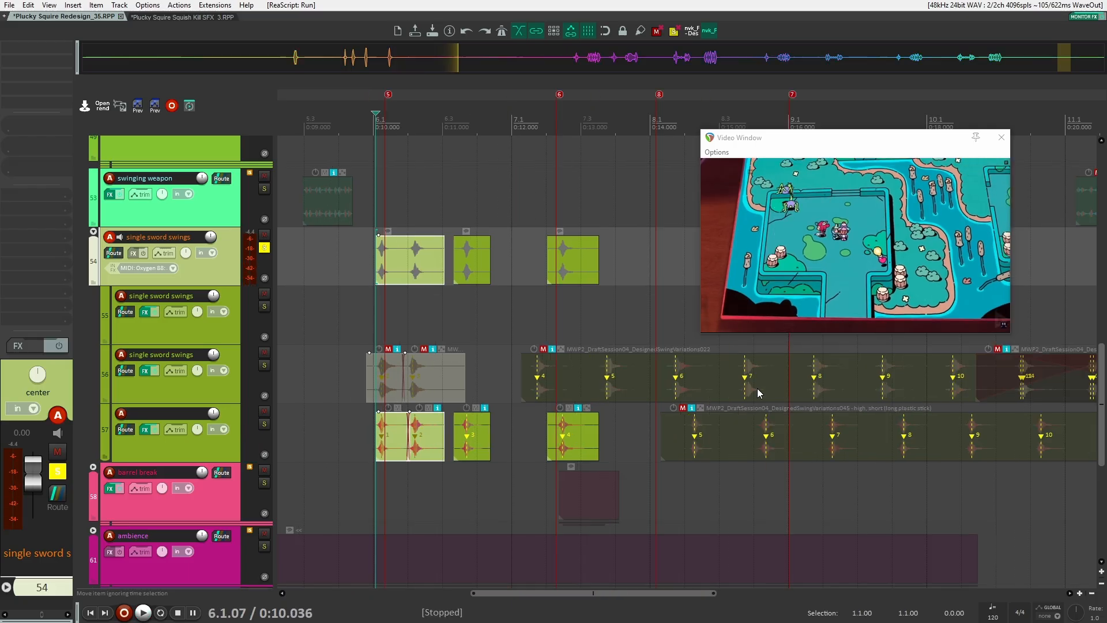
# Reposition the sword swing items on the single sword swings sub-tracks to line up with the video
pyautogui.moveTo(758, 392); pyautogui.dragTo(699, 383)
pyautogui.scroll(-1, 698, 382)
pyautogui.scroll(-1, 831, 441)
pyautogui.moveTo(842, 442); pyautogui.dragTo(657, 429)
pyautogui.moveTo(810, 465); pyautogui.dragTo(543, 353)
pyautogui.click(368, 301)
pyautogui.moveTo(310, 305); pyautogui.dragTo(554, 315)
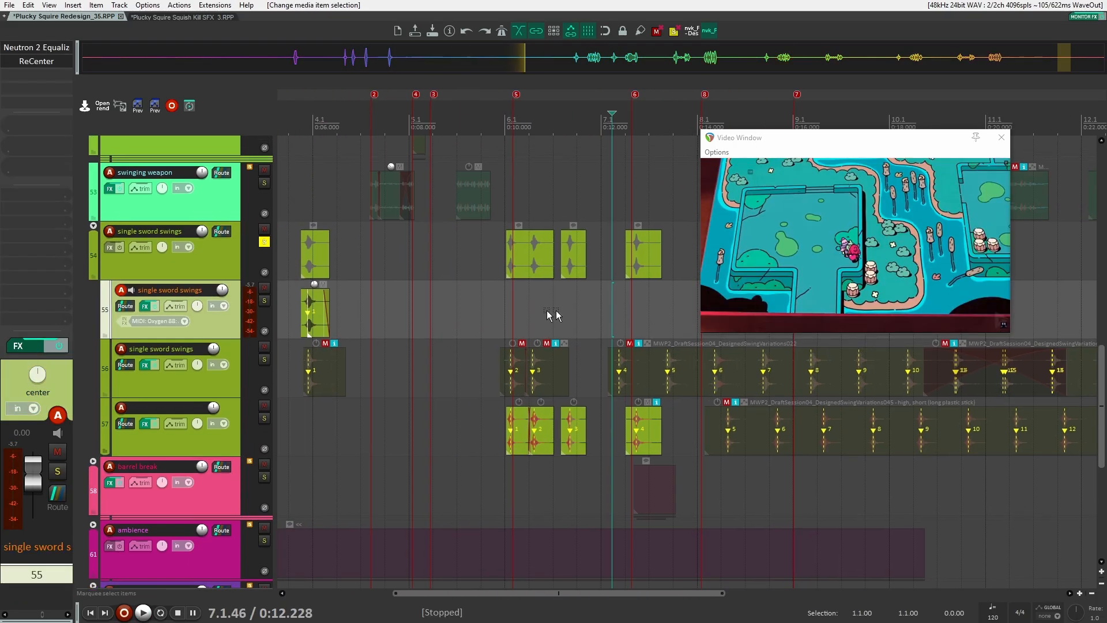
pyautogui.moveTo(454, 312); pyautogui.dragTo(593, 340)
pyautogui.scroll(5, 621, 427)
pyautogui.moveTo(616, 447); pyautogui.dragTo(440, 429)
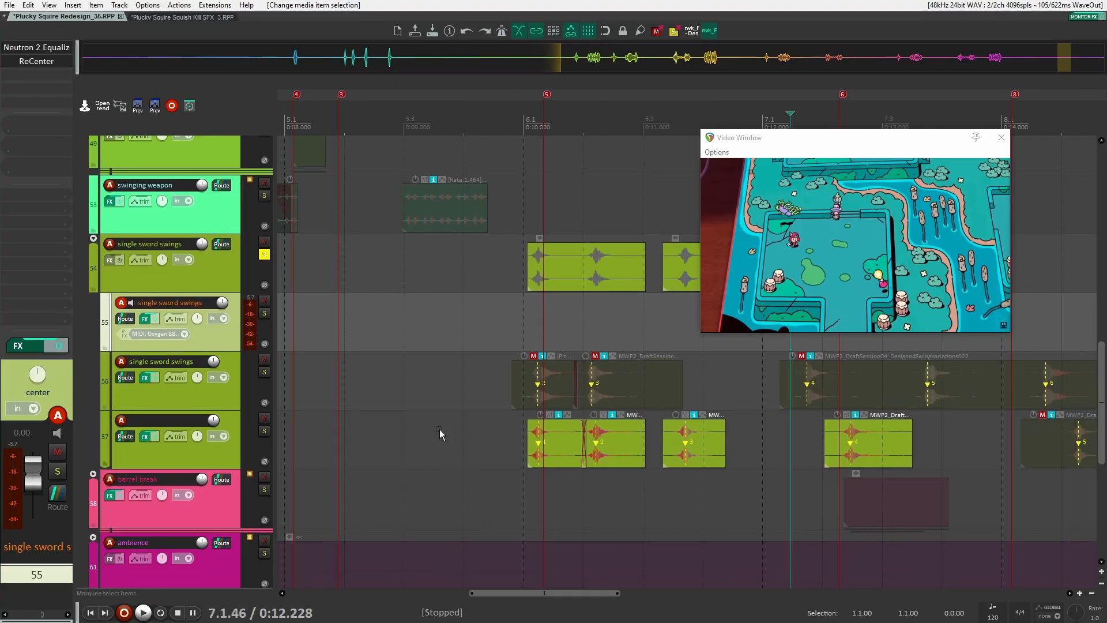
# Inspect the Neutron 2 Equalizer and ReCenter effects on the single sword swings tracks
pyautogui.click(230, 392)
pyautogui.click(226, 456)
pyautogui.click(214, 263)
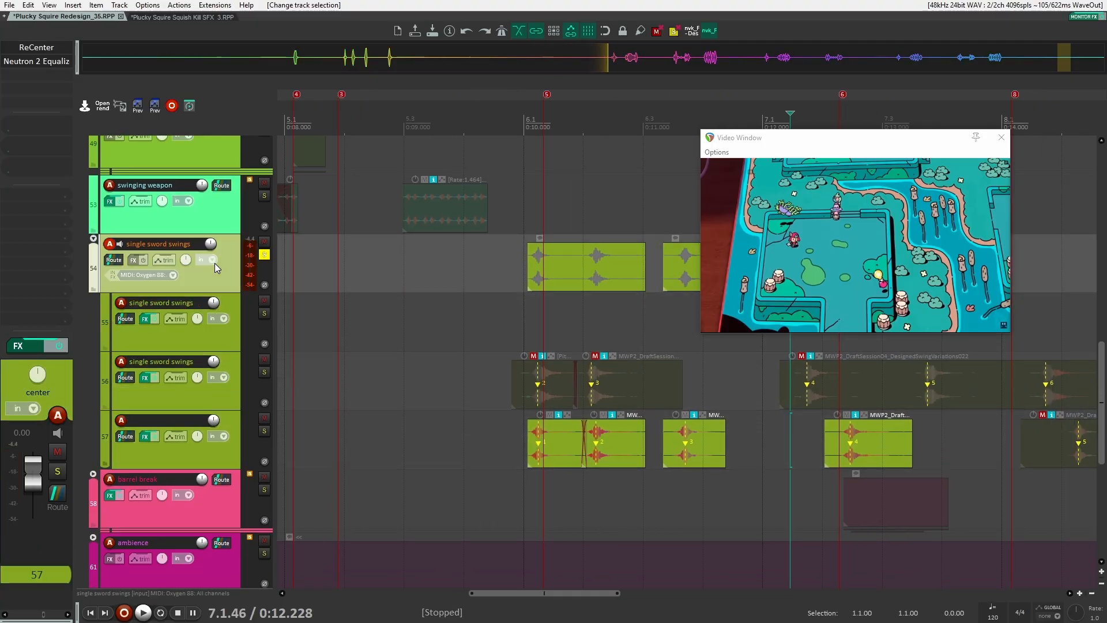
pyautogui.scroll(-1, 306, 332)
pyautogui.click(318, 333)
pyautogui.scroll(-3, 329, 327)
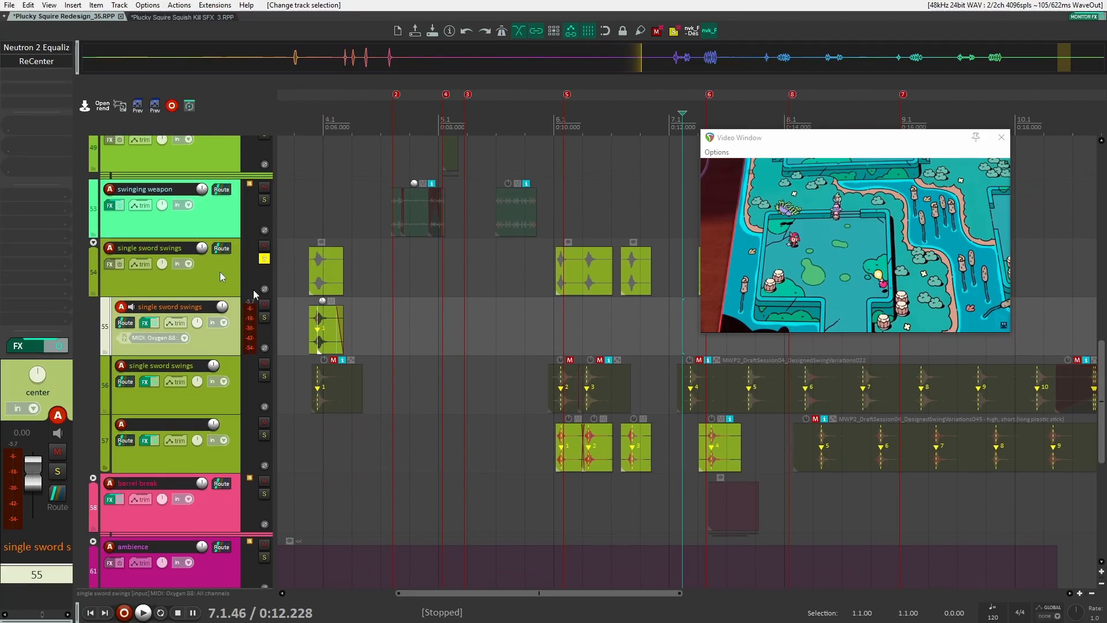
pyautogui.click(46, 45)
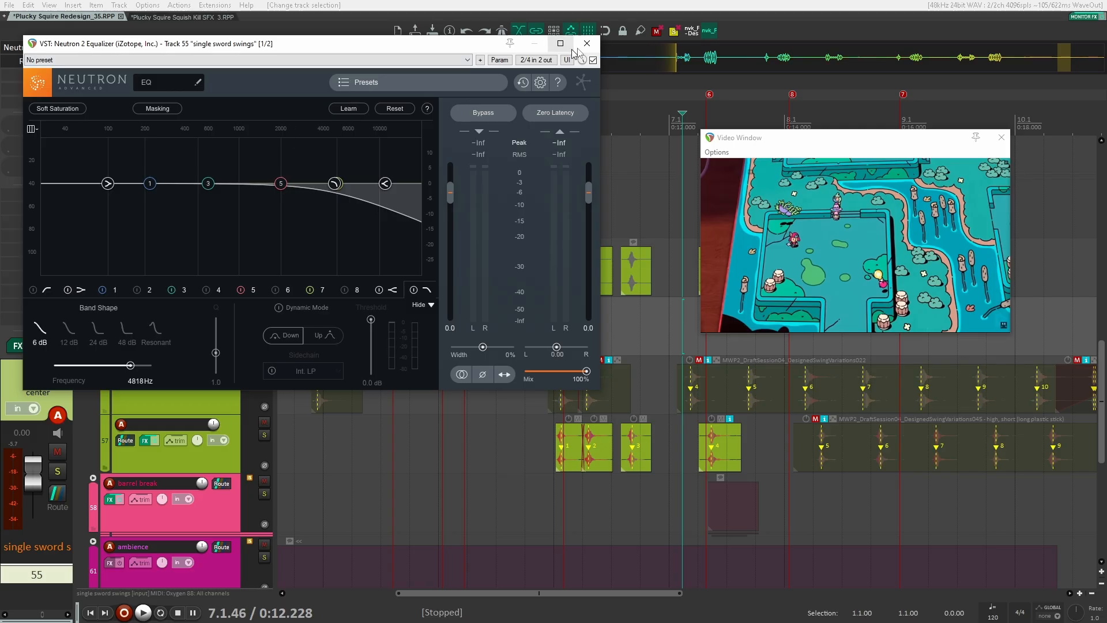
pyautogui.click(587, 44)
pyautogui.click(35, 62)
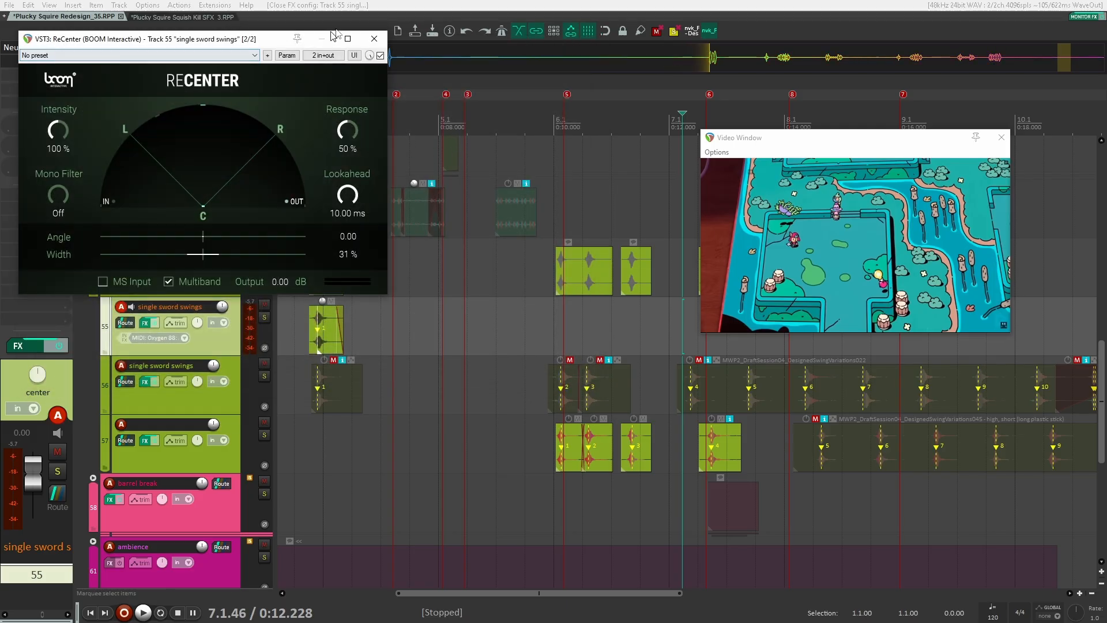
pyautogui.click(373, 39)
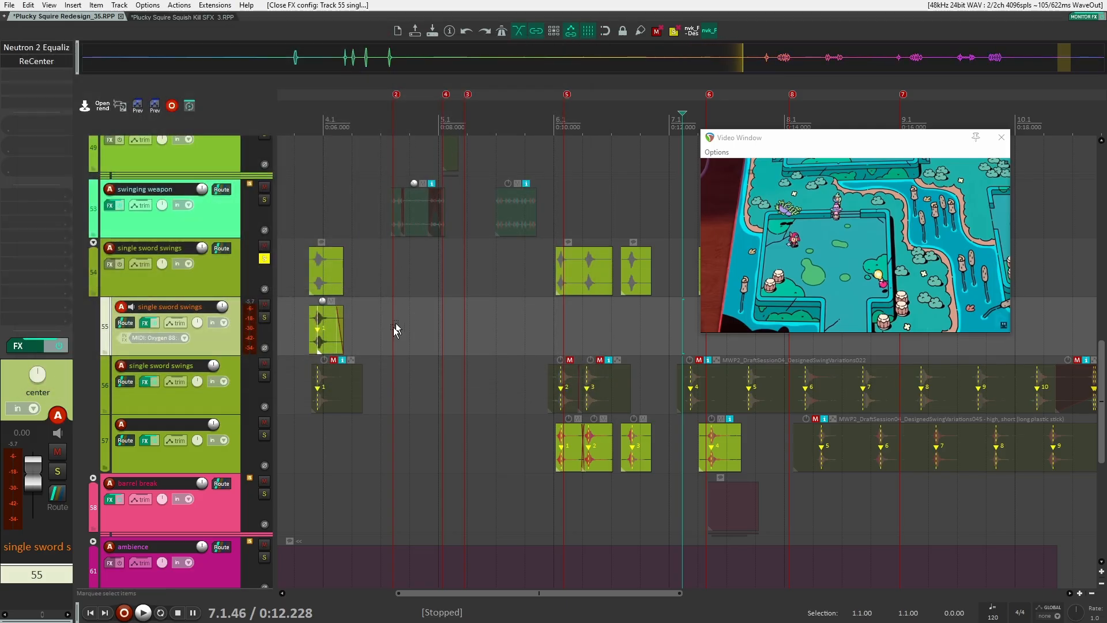
# Open the ReCenter effect on the second single sword swings sub-track and review its settings
pyautogui.hscroll(-3, 426, 328)
pyautogui.click(212, 382)
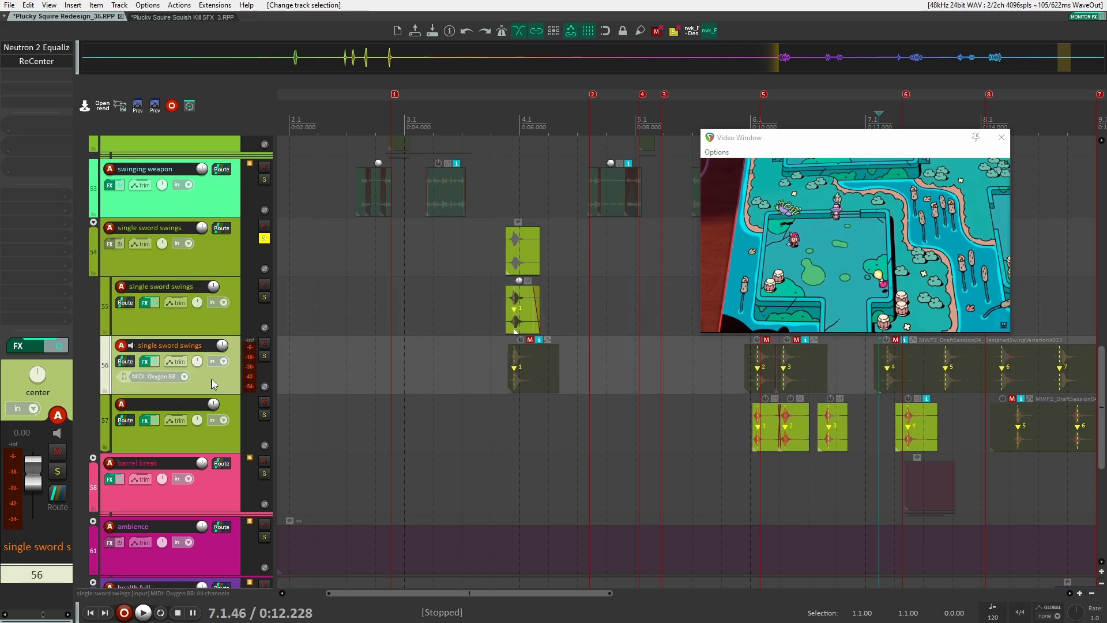
pyautogui.click(44, 57)
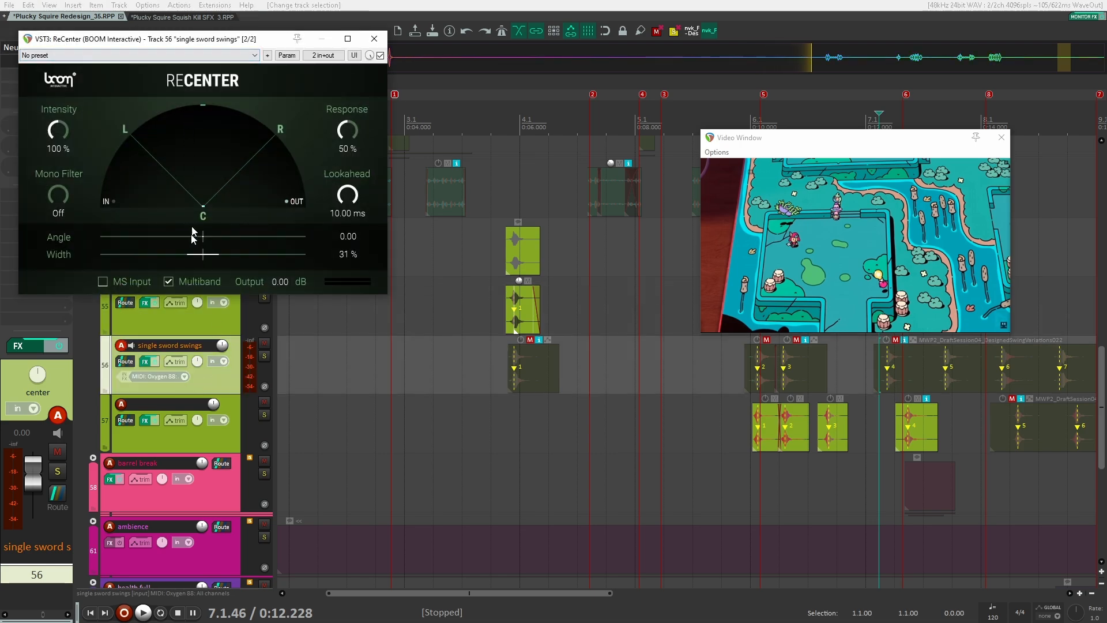
pyautogui.click(377, 38)
pyautogui.click(209, 440)
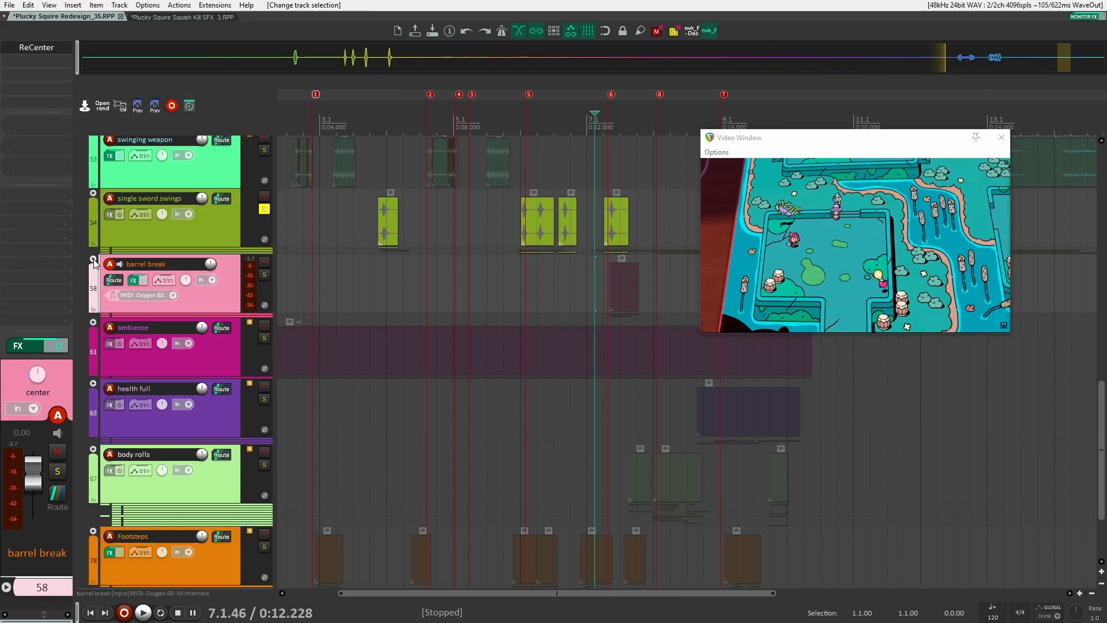
# Collapse the sword swings folder, solo the barrel break folder and play it against the video
pyautogui.click(94, 258)
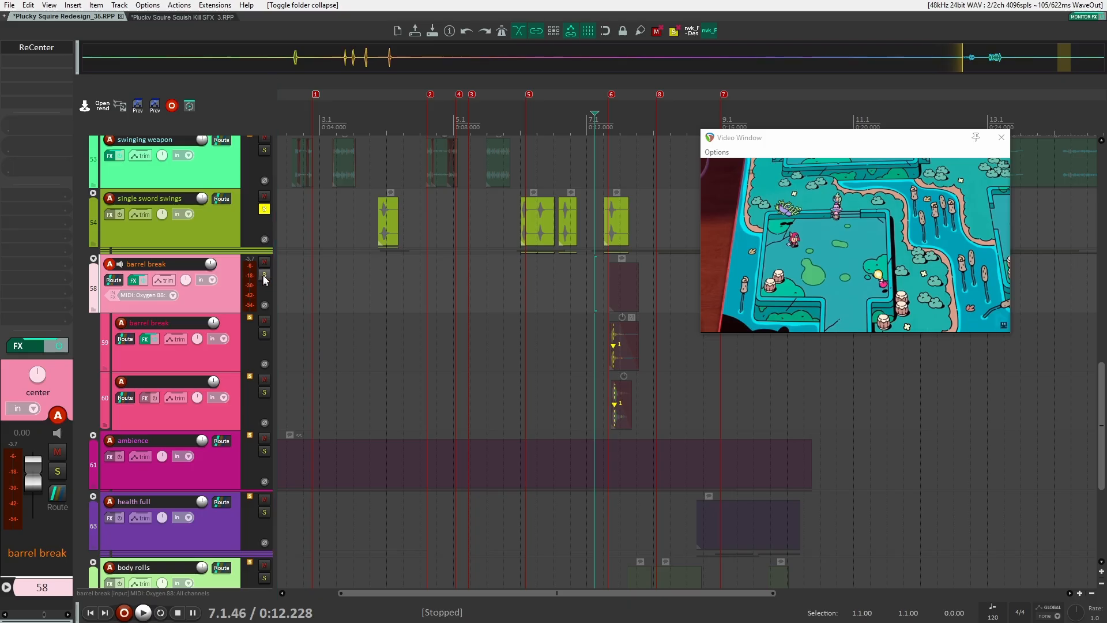
pyautogui.click(264, 280)
pyautogui.click(264, 208)
pyautogui.press('space')
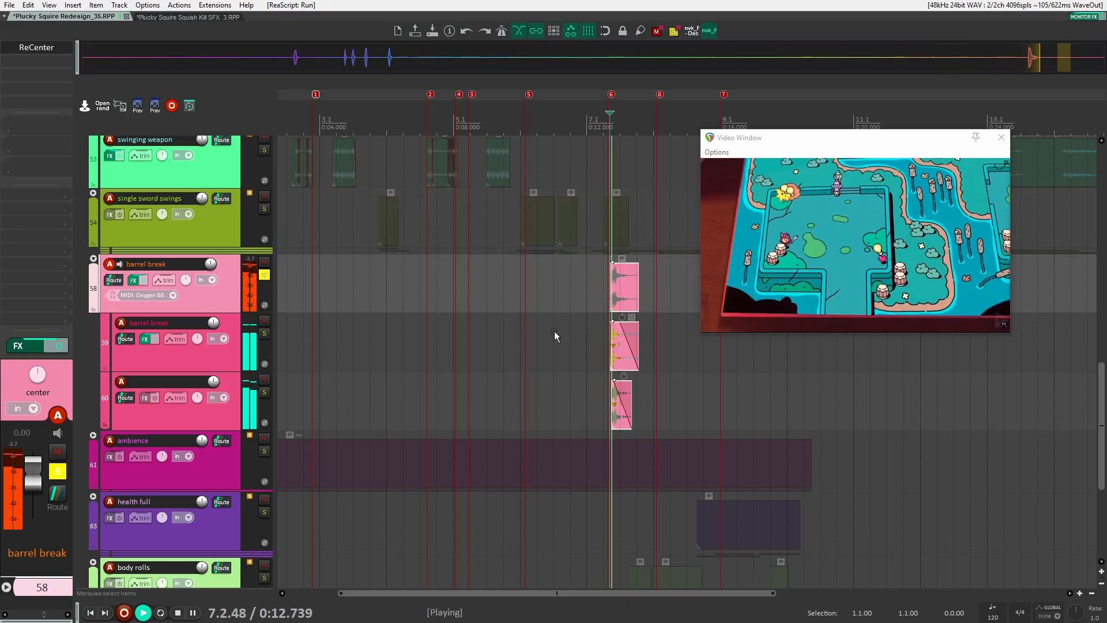
pyautogui.scroll(3, 539, 346)
pyautogui.press('space')
pyautogui.press('space')
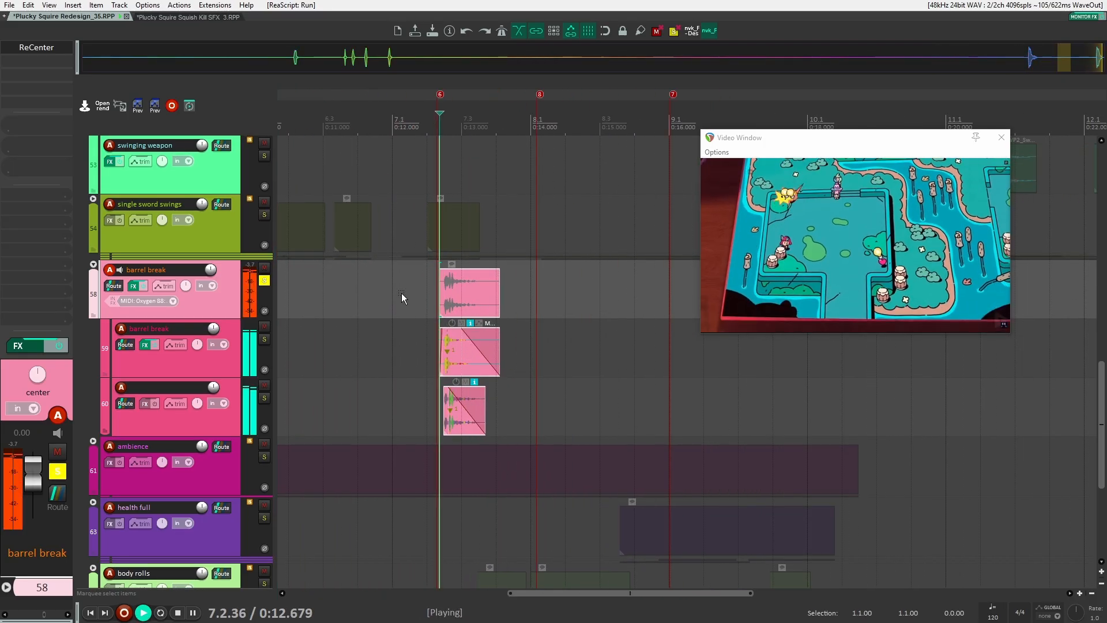
pyautogui.press('space')
# Select the barrel break tracks in turn and play the barrel break items against the video
pyautogui.click(145, 421)
pyautogui.click(134, 362)
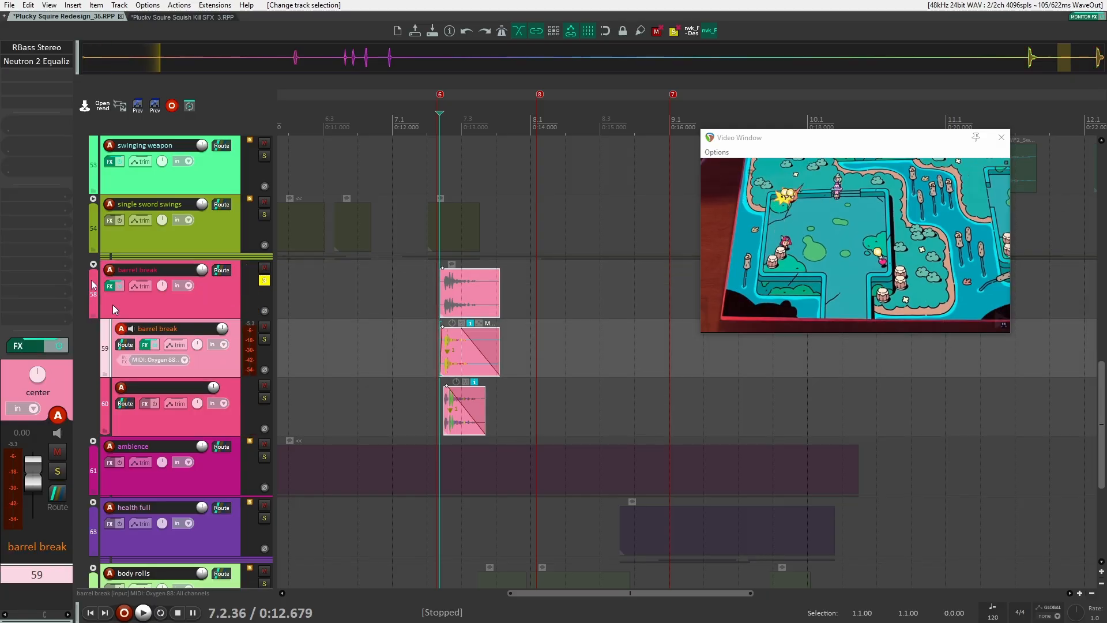
pyautogui.click(196, 285)
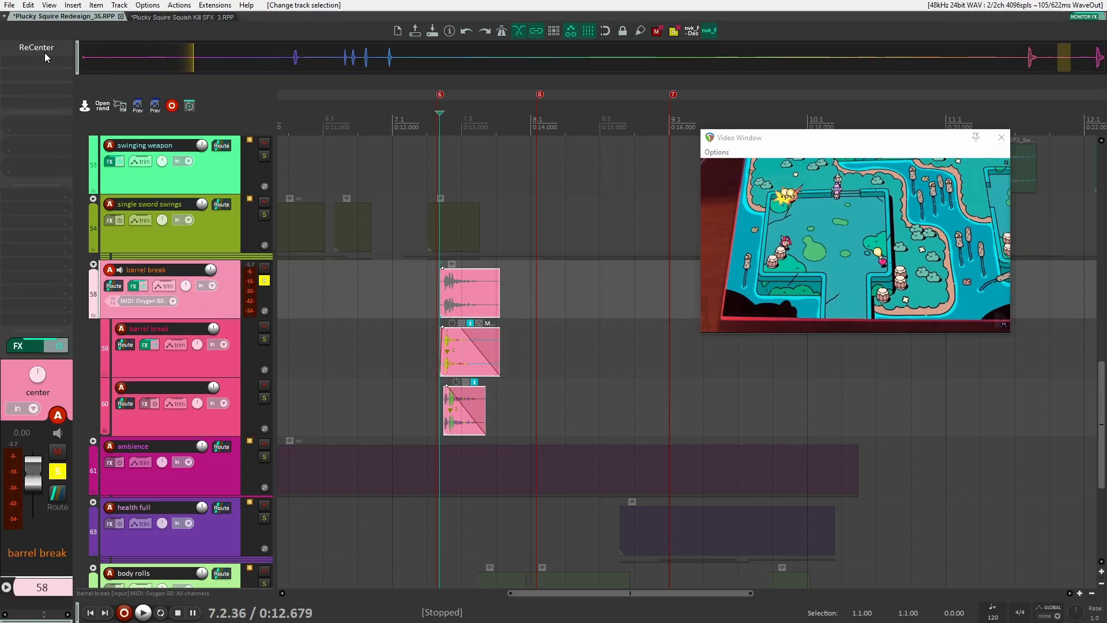
pyautogui.scroll(6, 479, 249)
pyautogui.click(339, 286)
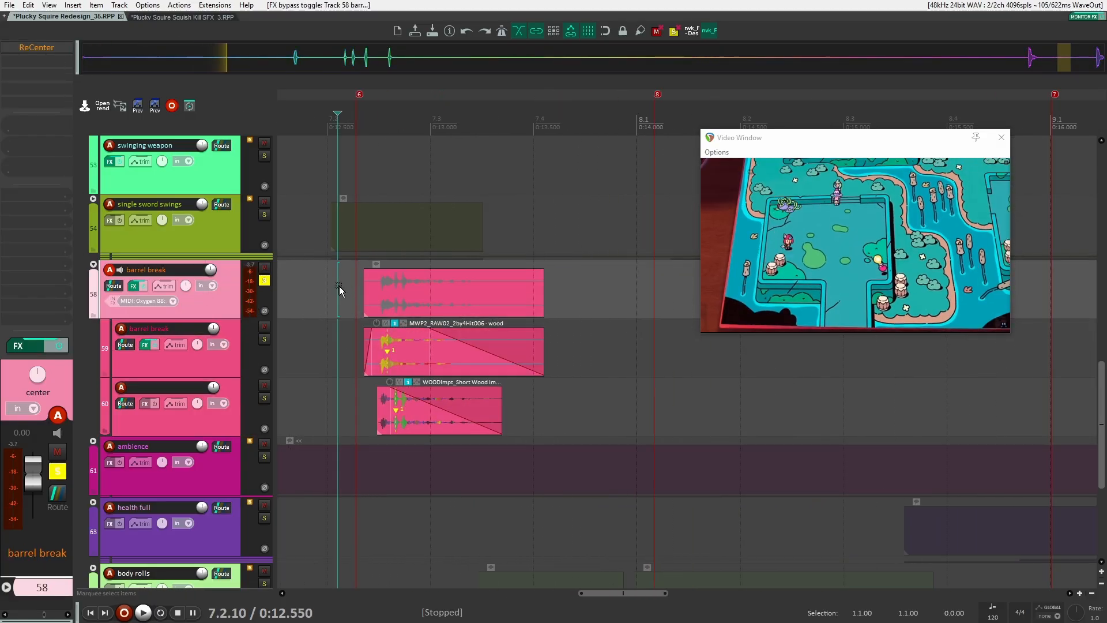
pyautogui.scroll(-2, 361, 293)
pyautogui.press('space')
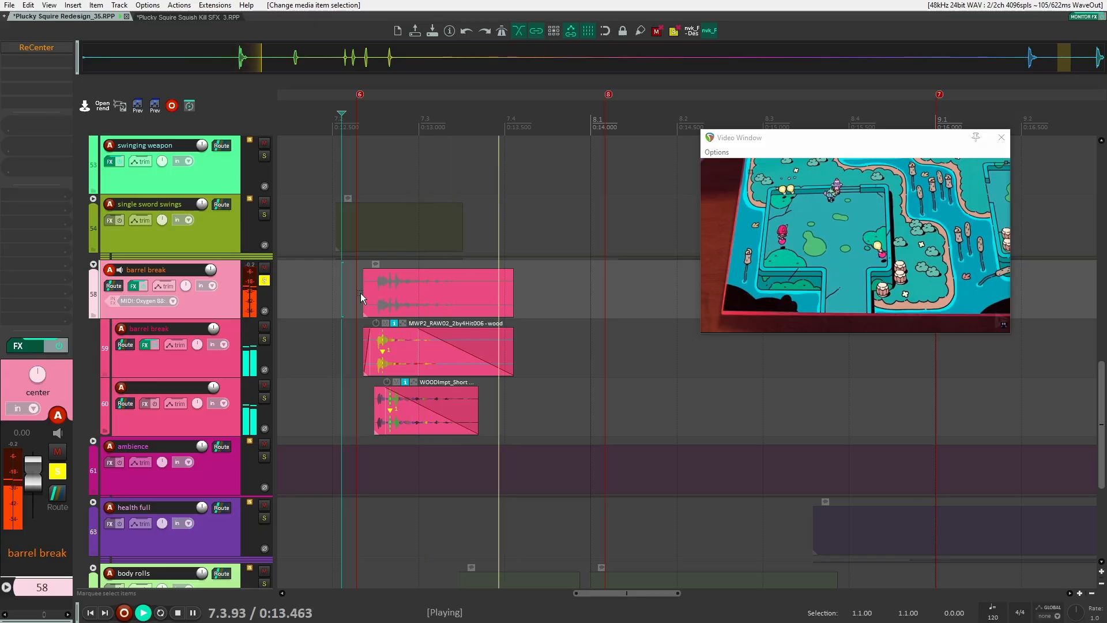
pyautogui.press('space')
pyautogui.scroll(3, 361, 293)
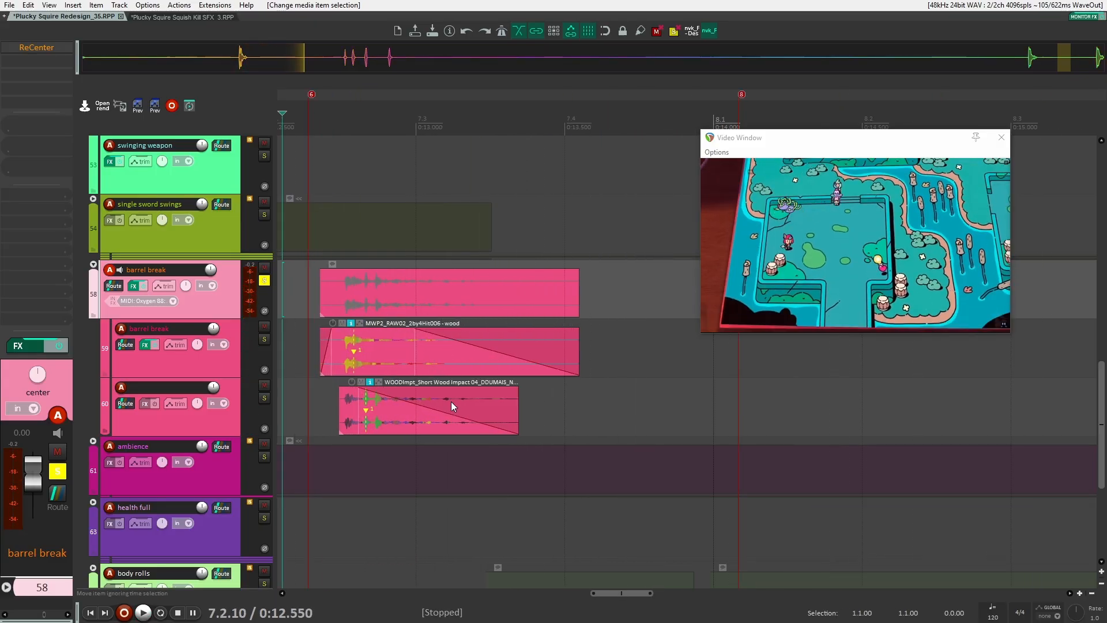
# Solo each barrel break sub-track in turn and audition its wood impact layer
pyautogui.click(264, 339)
pyautogui.press('space')
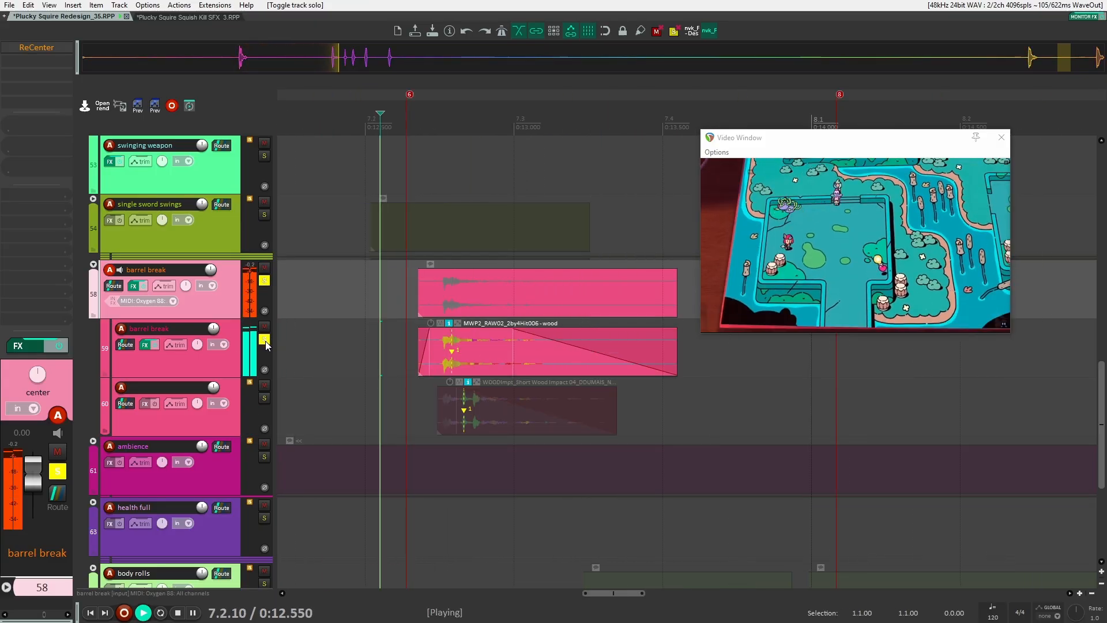
pyautogui.press('space')
pyautogui.click(264, 397)
pyautogui.press('space')
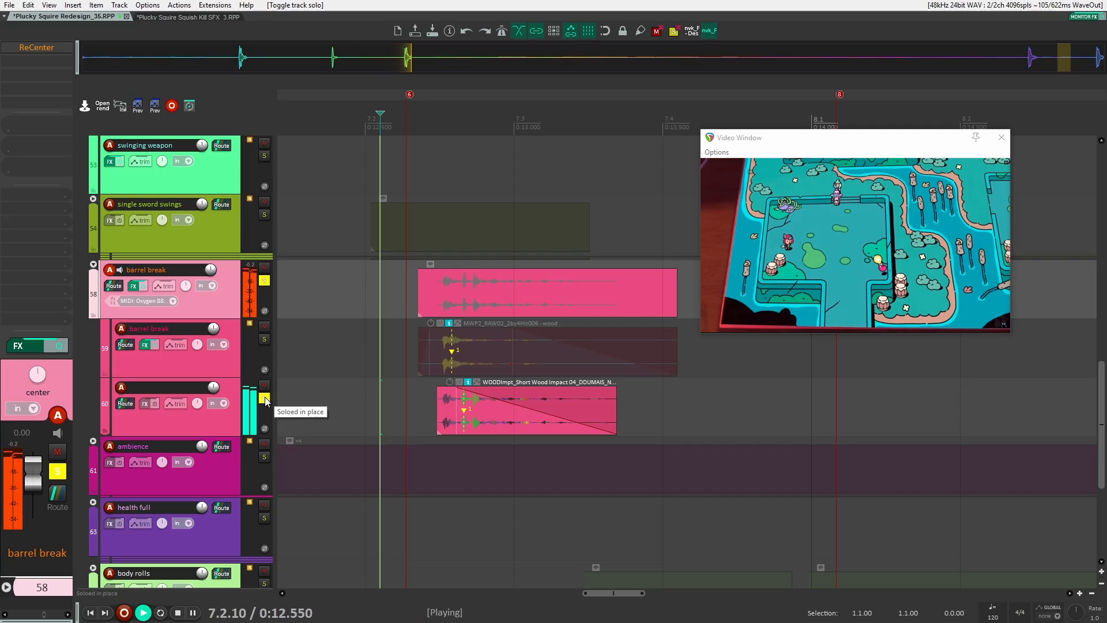
pyautogui.press('space')
pyautogui.click(264, 398)
pyautogui.click(264, 363)
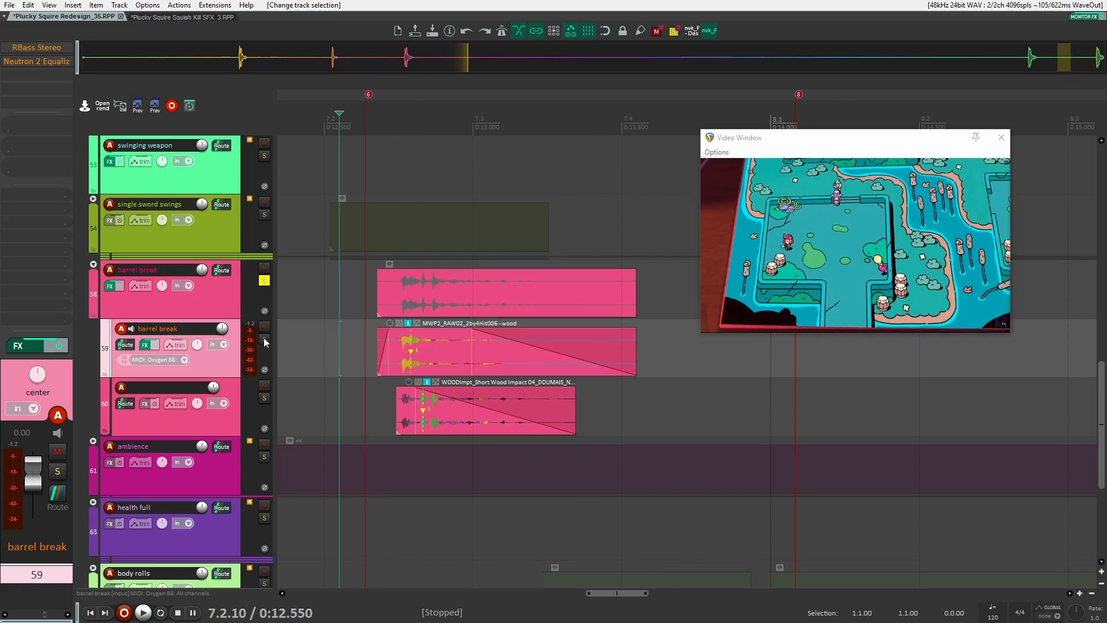
pyautogui.click(264, 339)
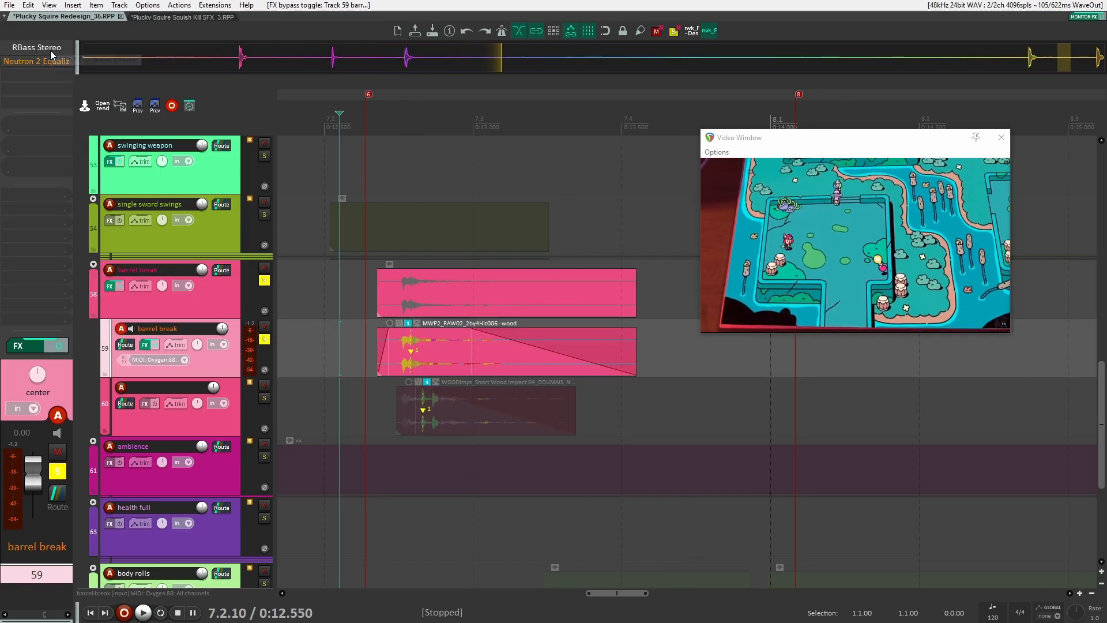
pyautogui.press('space')
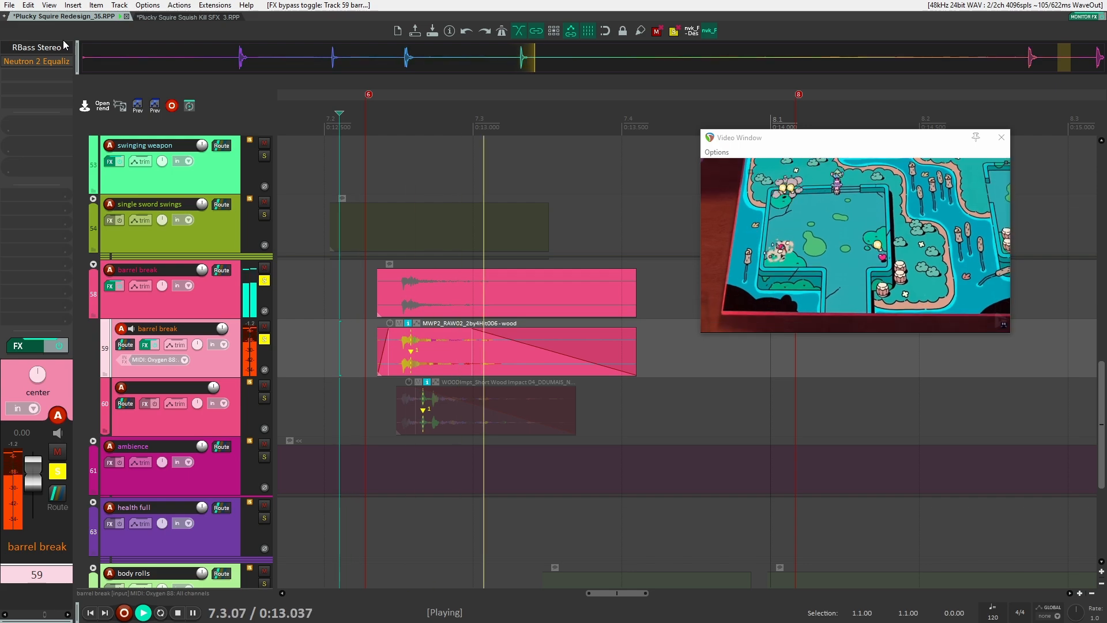
# Inspect the sub-track's RBass Stereo and Neutron 2 Equalizer effects, then solo the barrel break folder
pyautogui.click(36, 47)
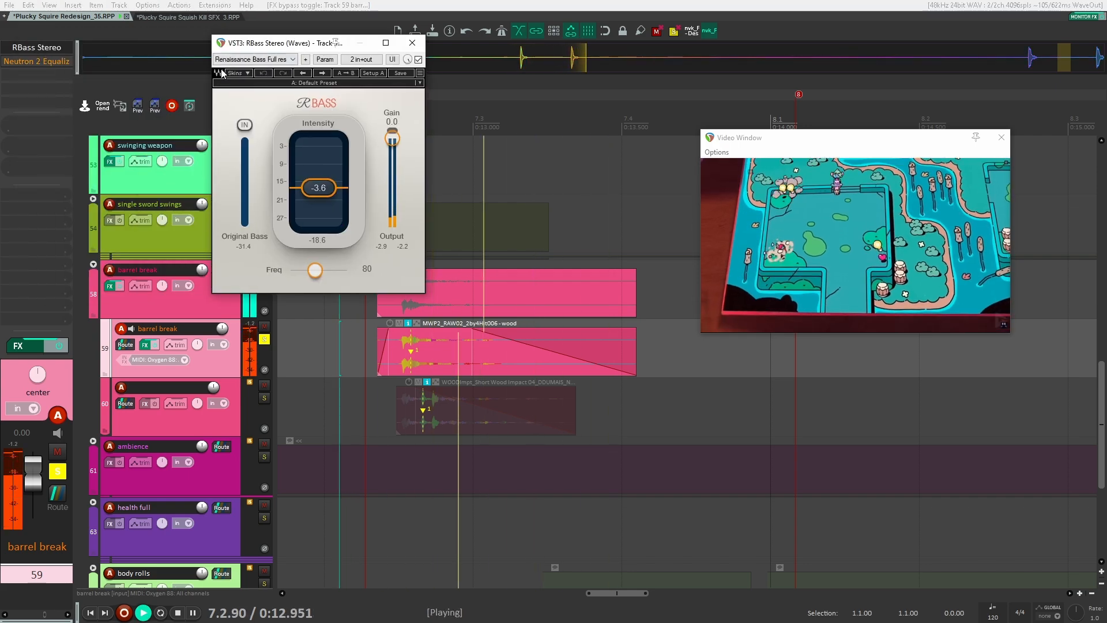
pyautogui.click(8, 63)
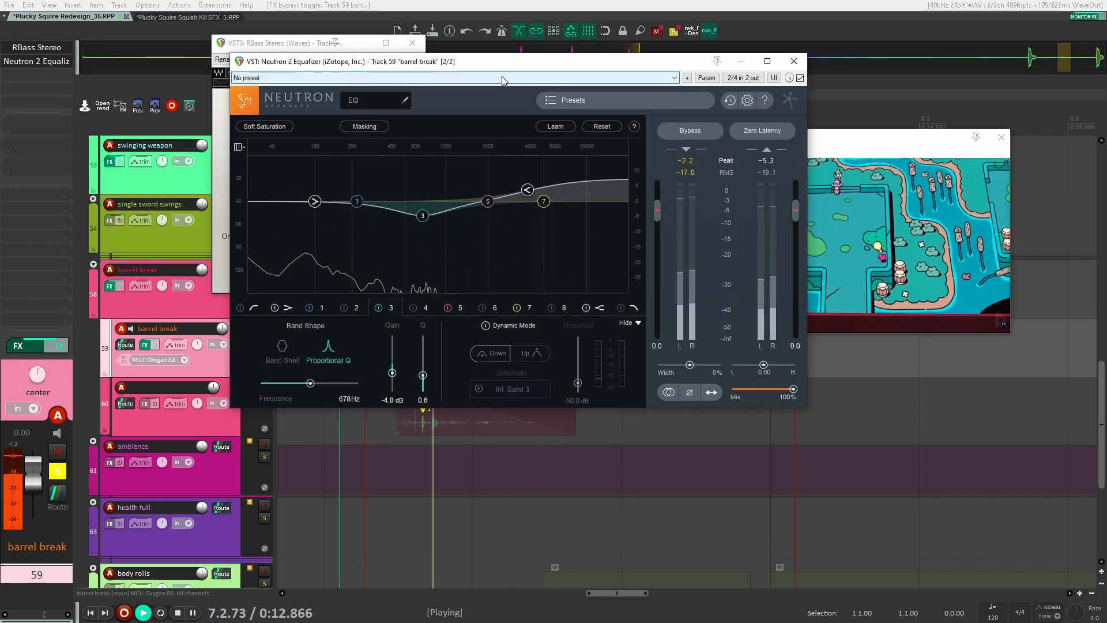
pyautogui.press('Escape')
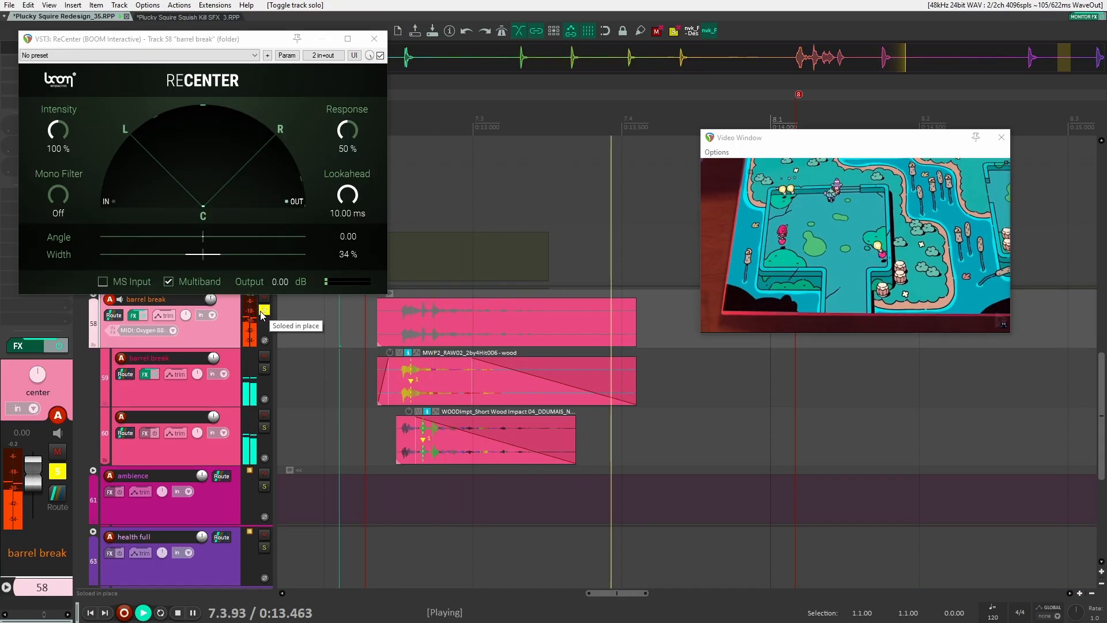
pyautogui.click(263, 310)
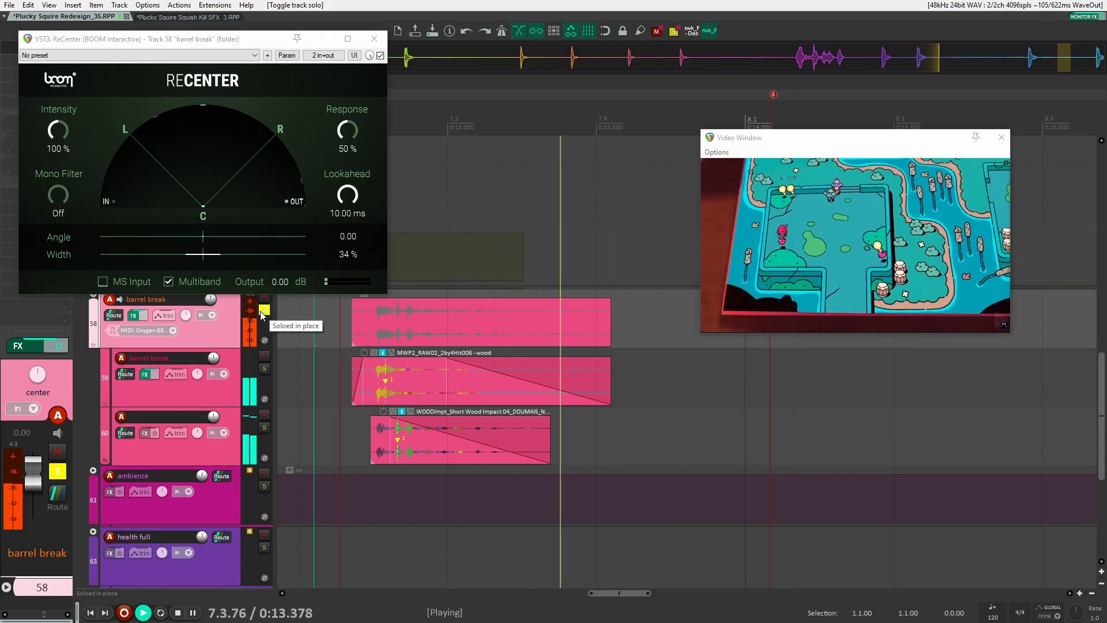
pyautogui.press('space')
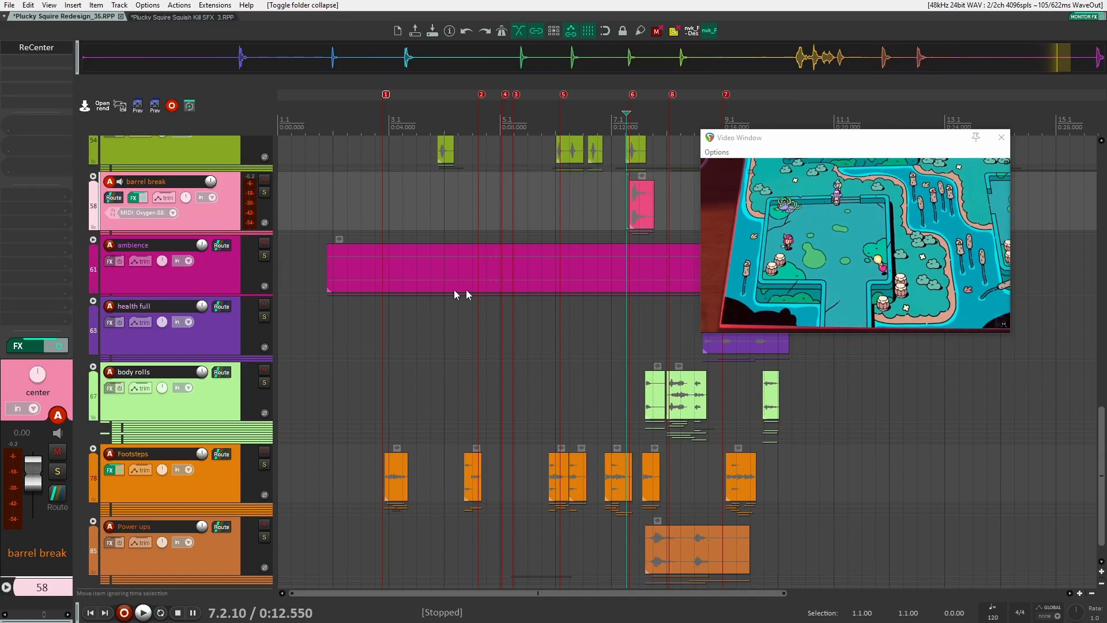
# Expand the health full folder to show its sub-tracks
pyautogui.scroll(4, 649, 329)
pyautogui.moveTo(657, 330); pyautogui.dragTo(386, 312)
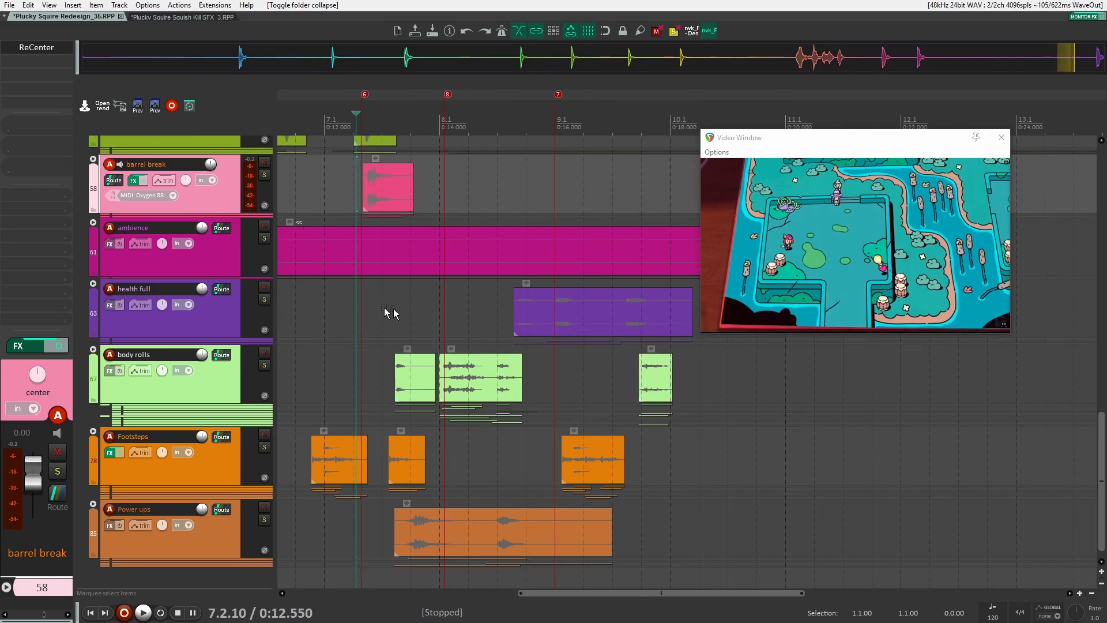
pyautogui.click(100, 292)
pyautogui.click(334, 351)
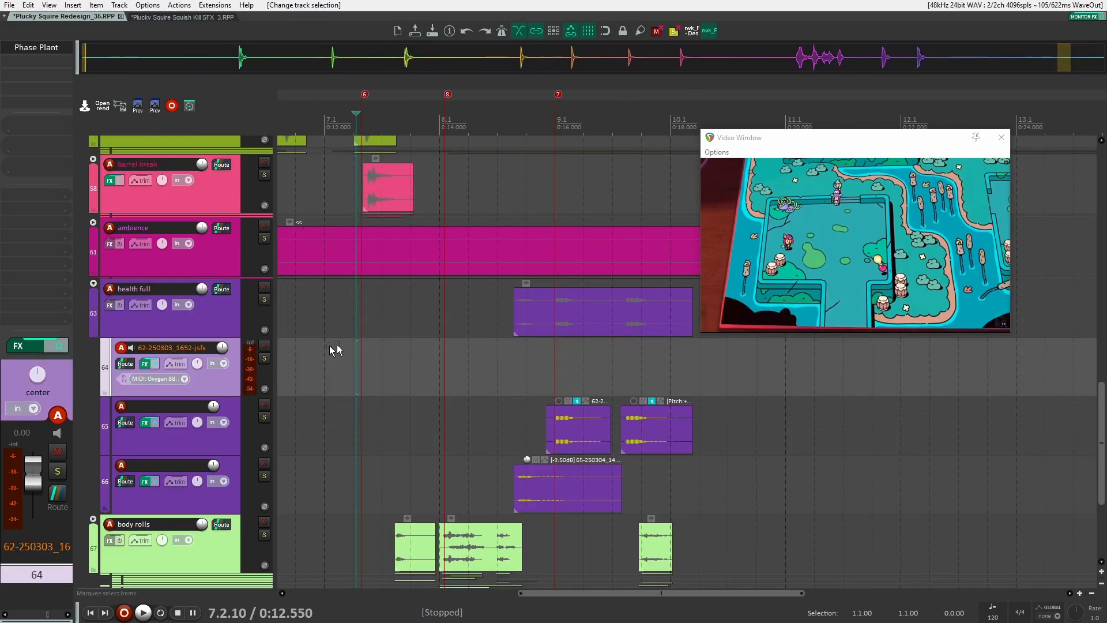
# Solo the health full folder and play it against the video
pyautogui.scroll(-2, 271, 364)
pyautogui.click(229, 330)
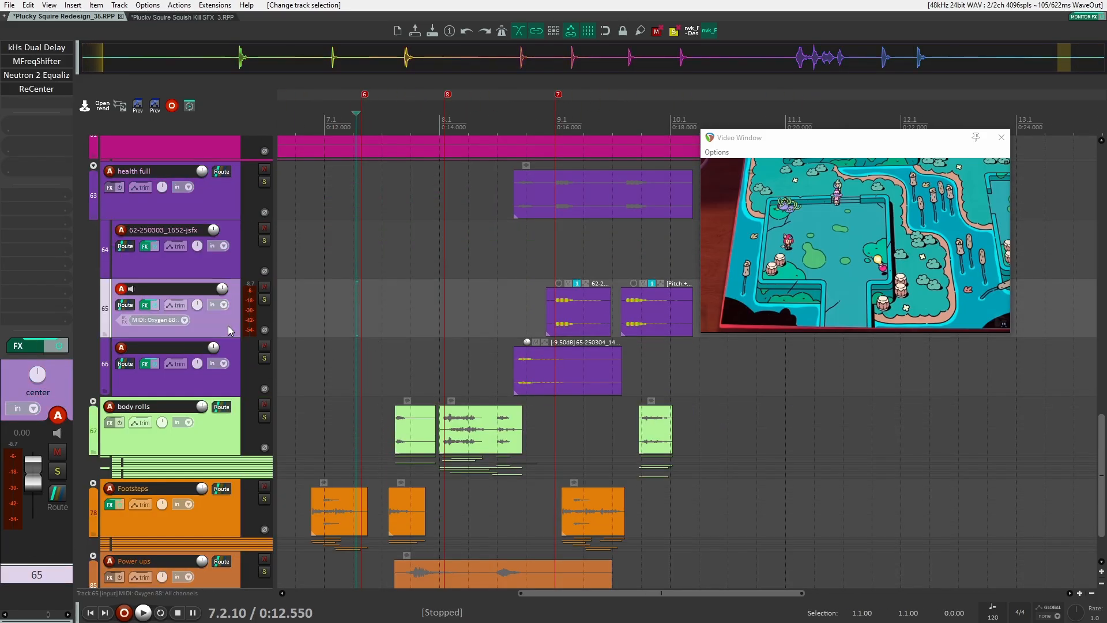
pyautogui.click(229, 198)
pyautogui.click(264, 182)
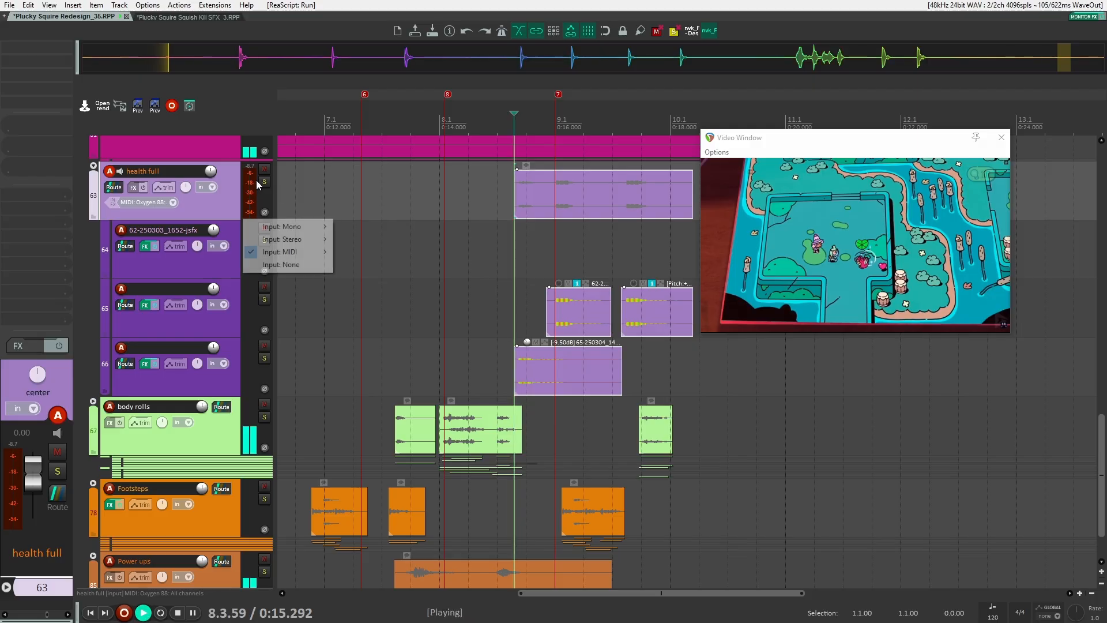
pyautogui.press('space')
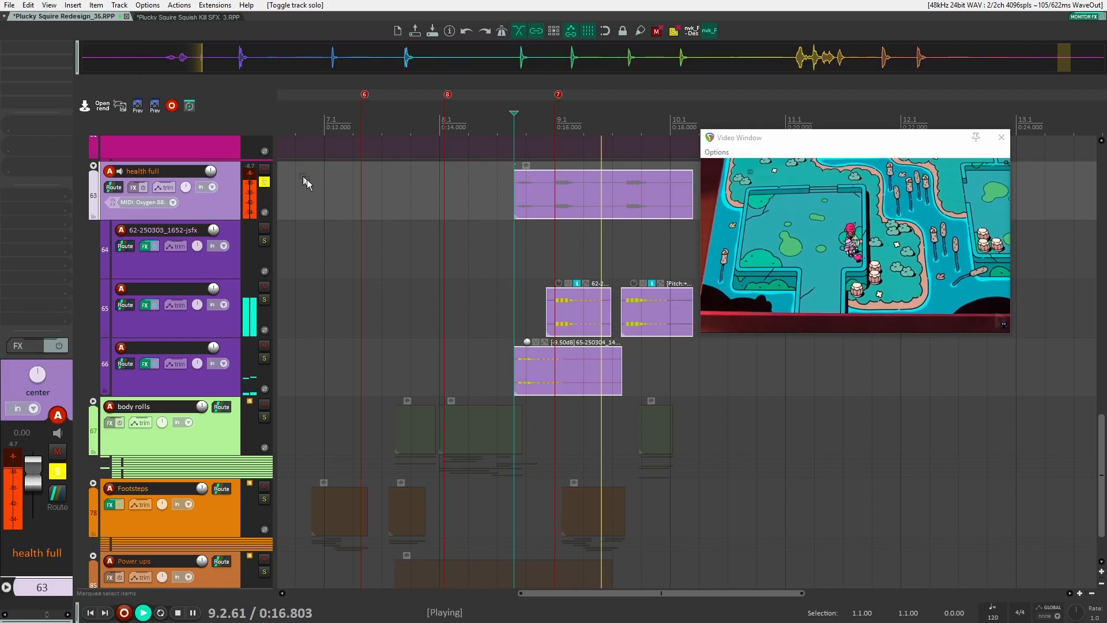
pyautogui.press('space')
pyautogui.moveTo(577, 220); pyautogui.dragTo(520, 252)
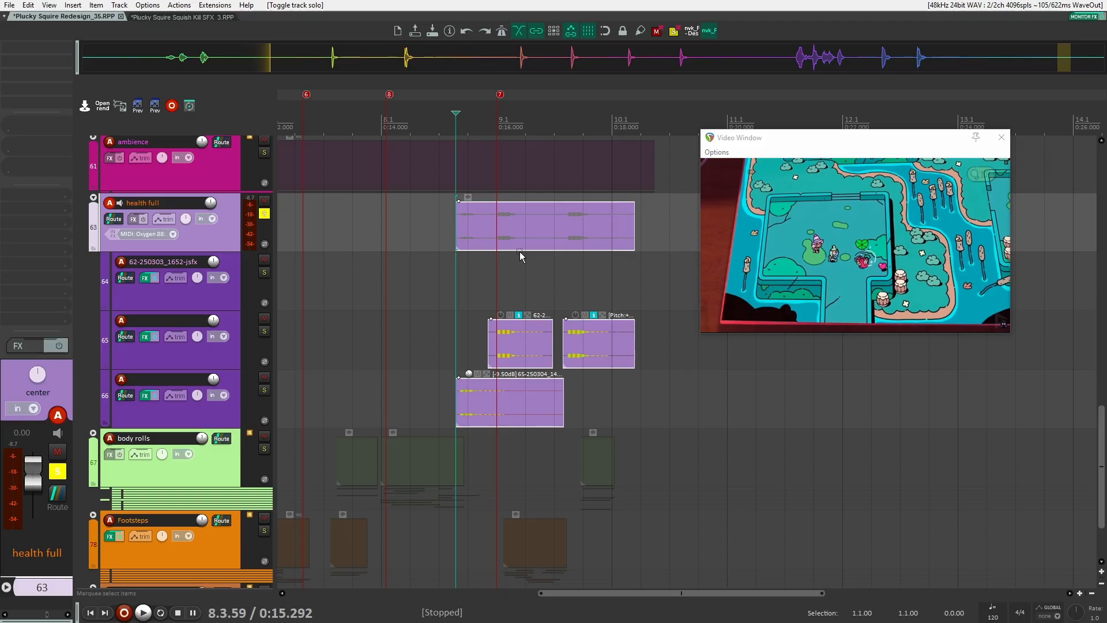
pyautogui.scroll(4, 520, 256)
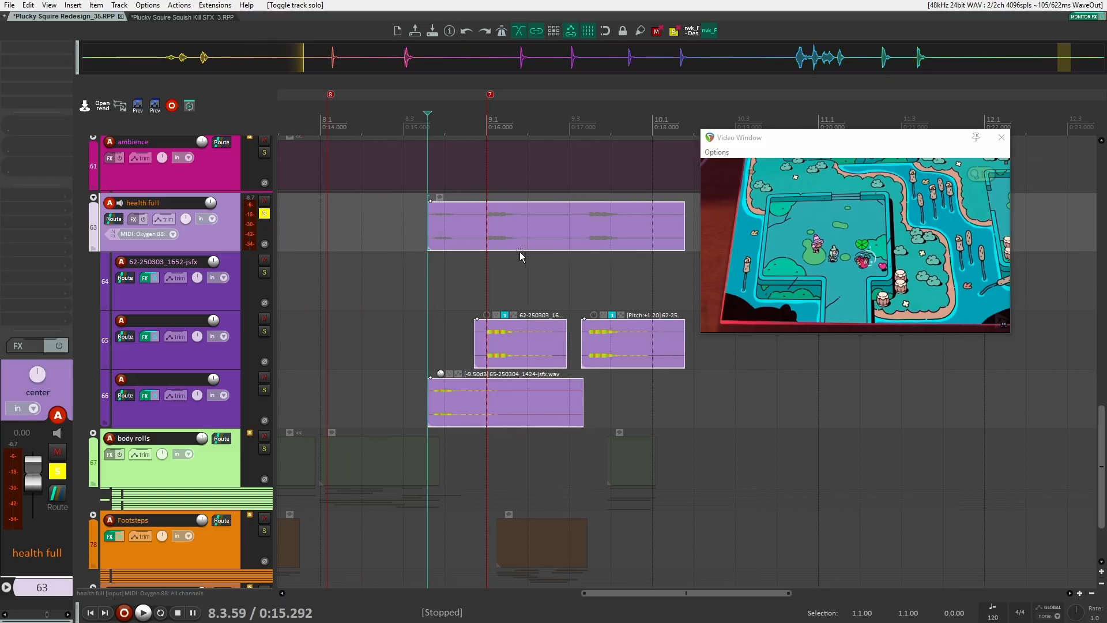
# Select the health full sub-tracks in turn to review their effect chains
pyautogui.click(201, 302)
pyautogui.click(229, 417)
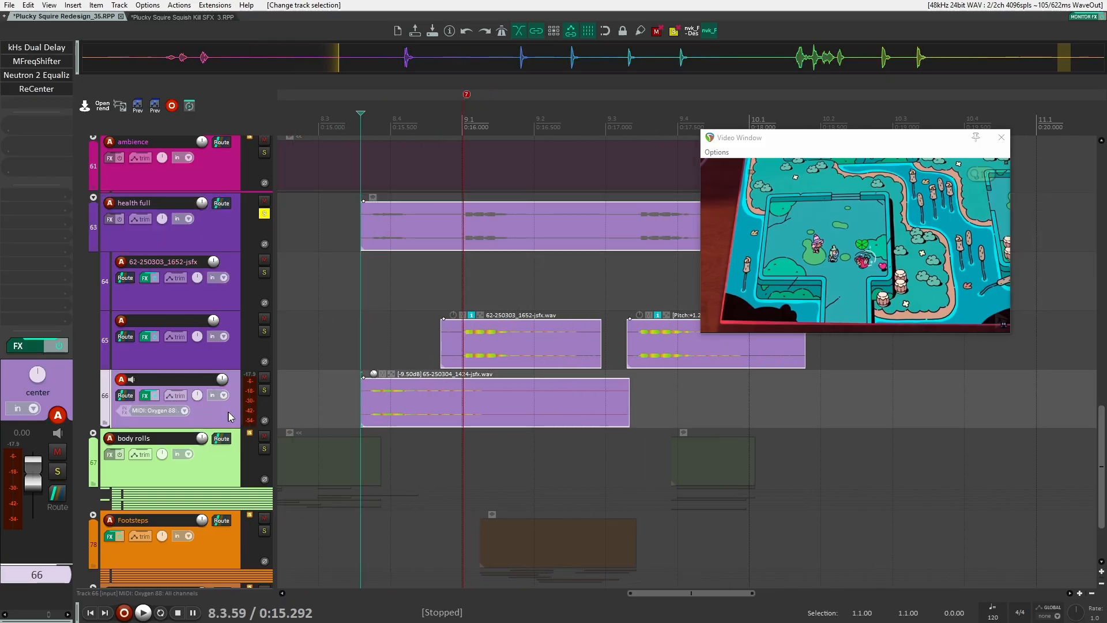
pyautogui.click(231, 360)
pyautogui.click(227, 298)
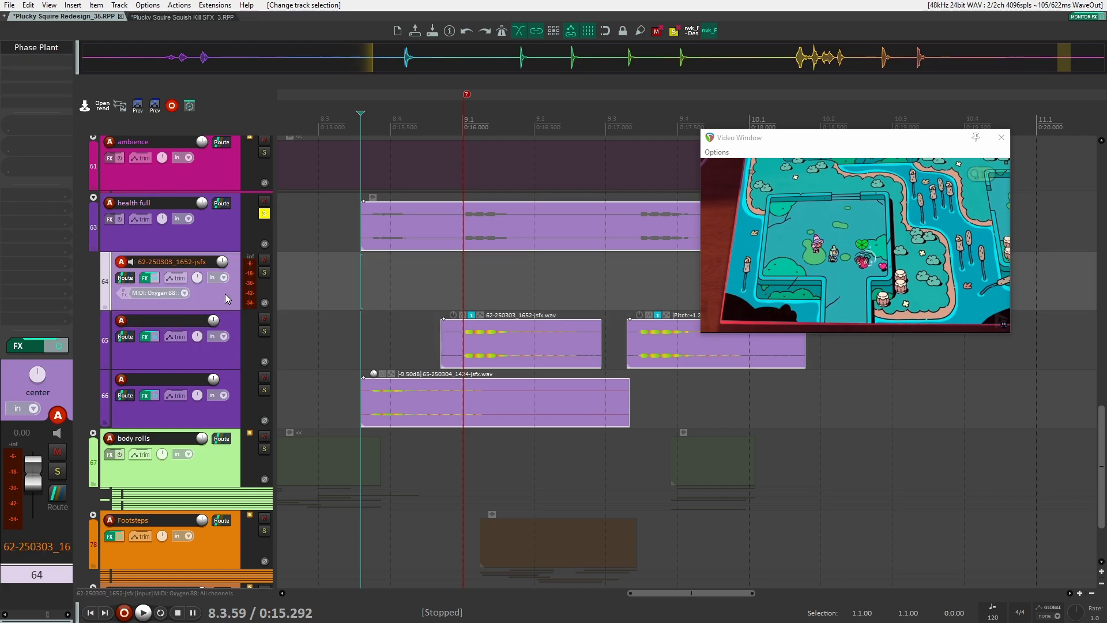
pyautogui.scroll(-4, 409, 278)
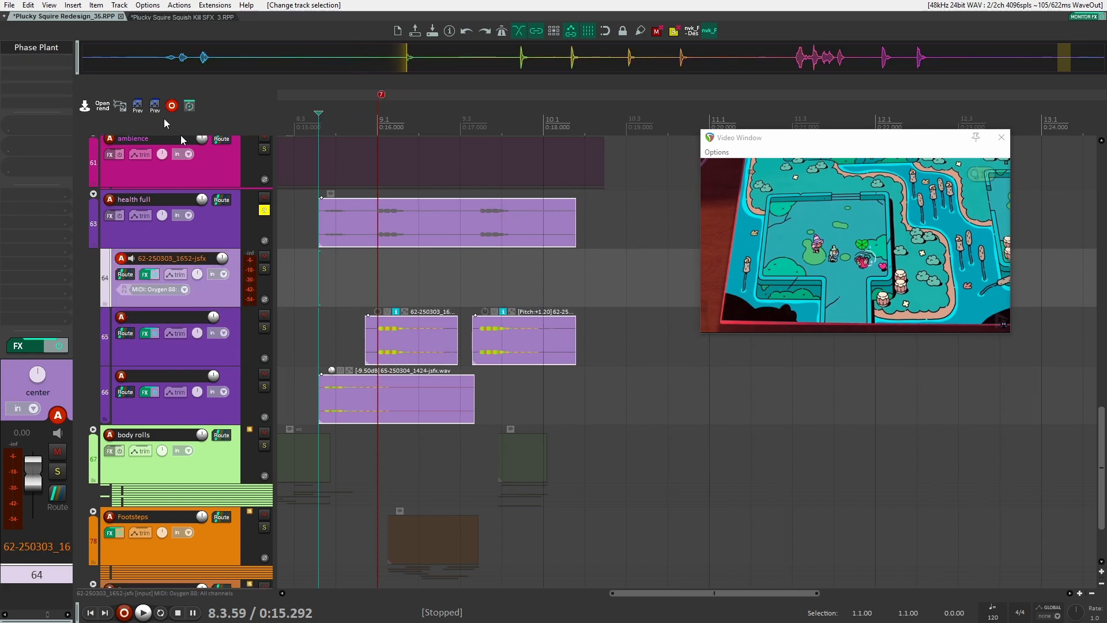
# Open the first health sub-track's Phase Plant synth to inspect it, then close it
pyautogui.click(17, 52)
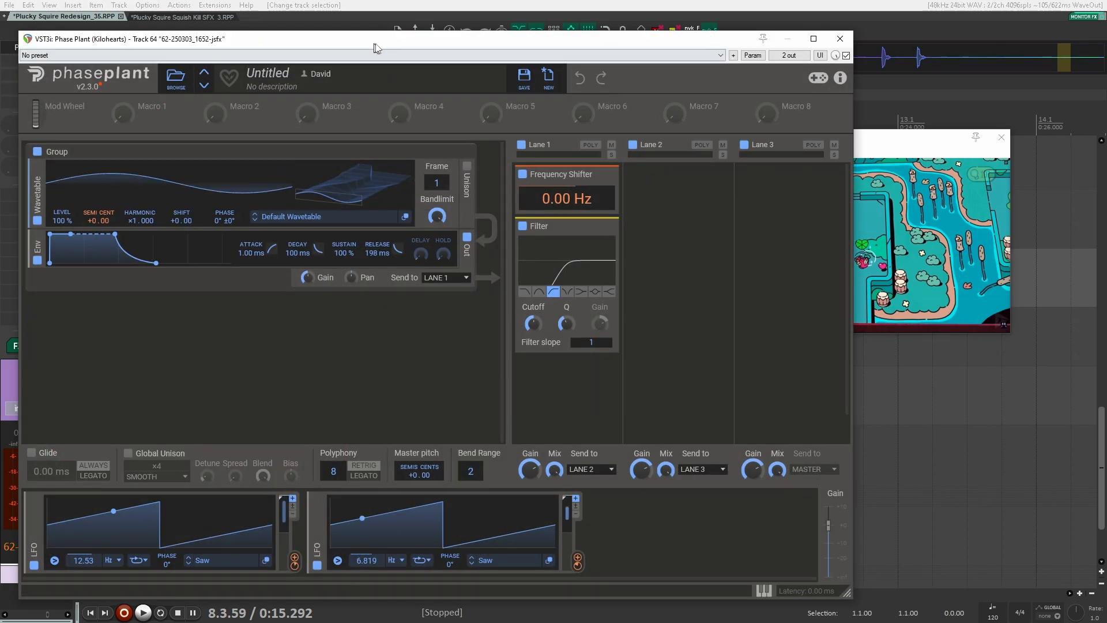
pyautogui.moveTo(374, 46); pyautogui.dragTo(463, 51)
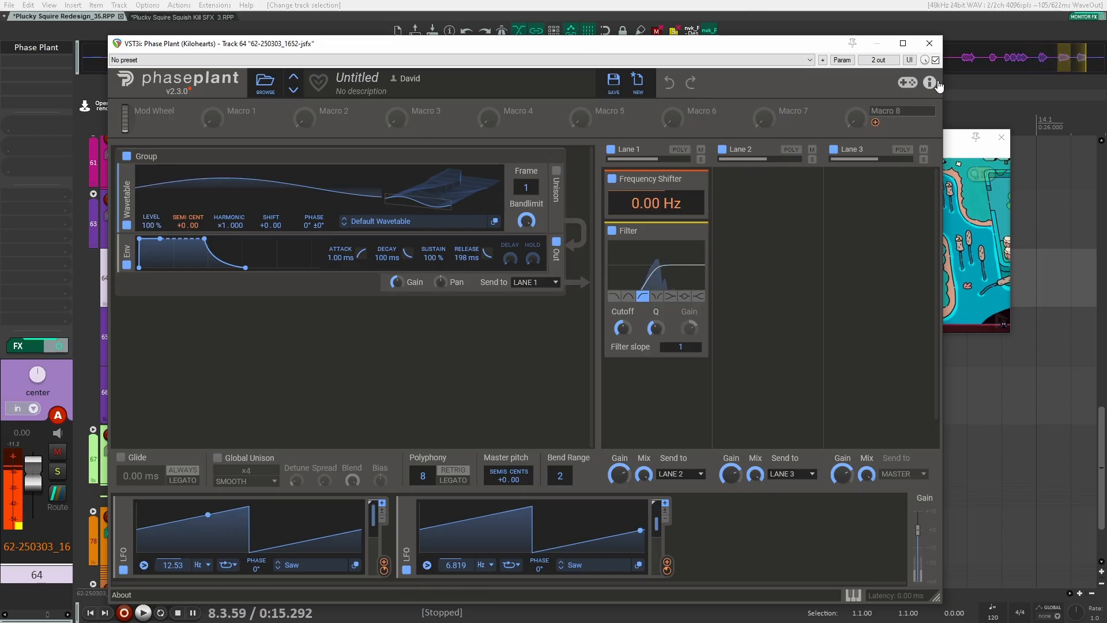
pyautogui.click(930, 44)
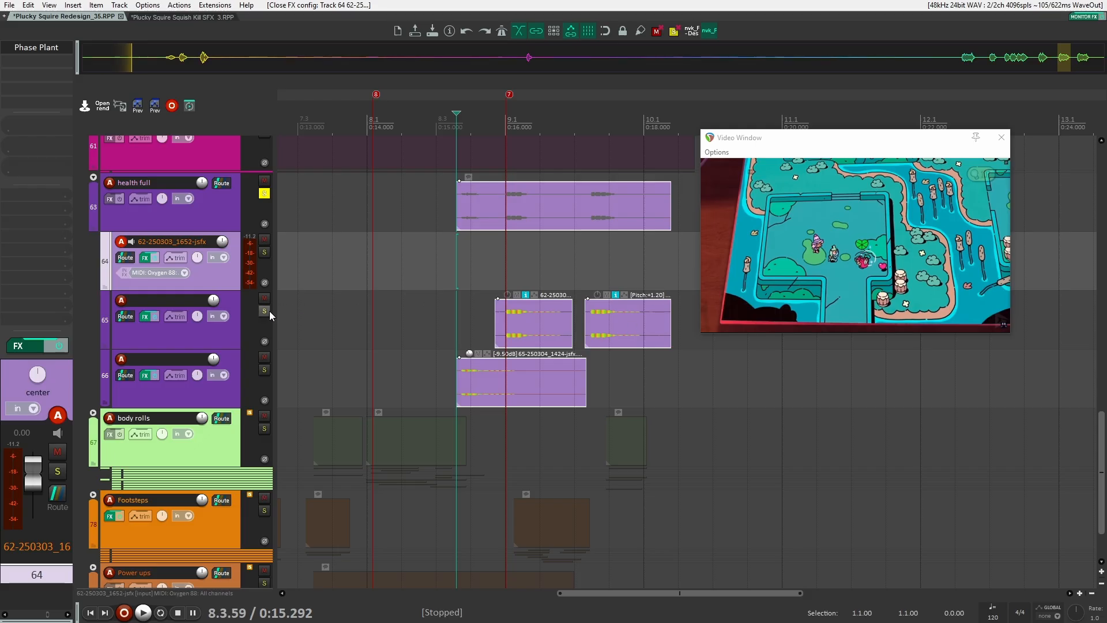
# Toggle bypass on the health sub-tracks' ReCenter, MFreqShifter and Neutron 2 Equalizer effects
pyautogui.click(227, 344)
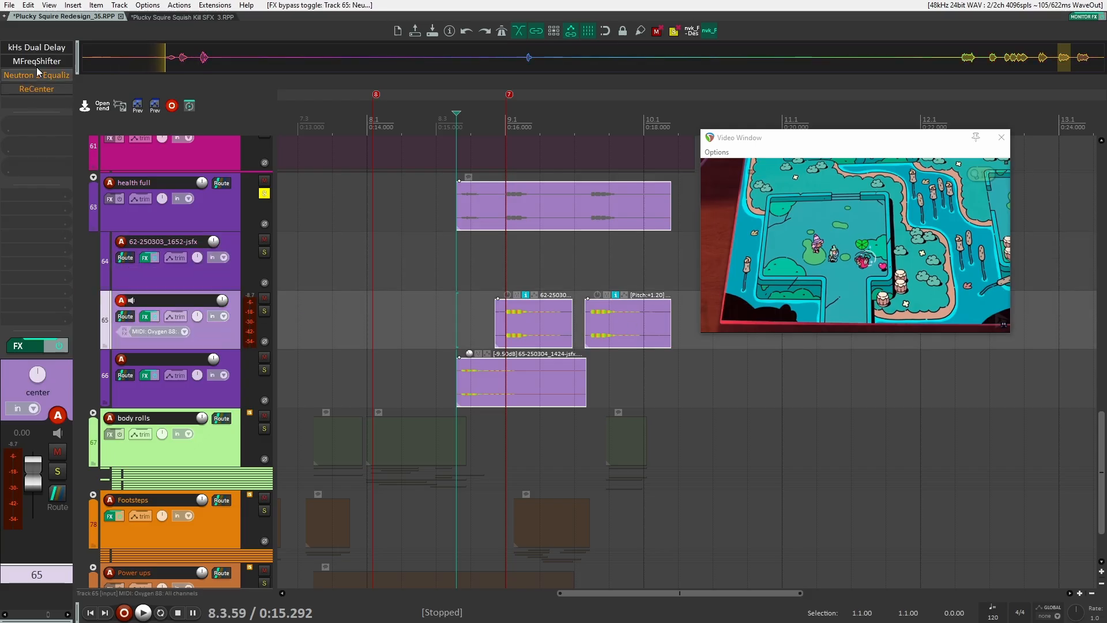
pyautogui.click(226, 395)
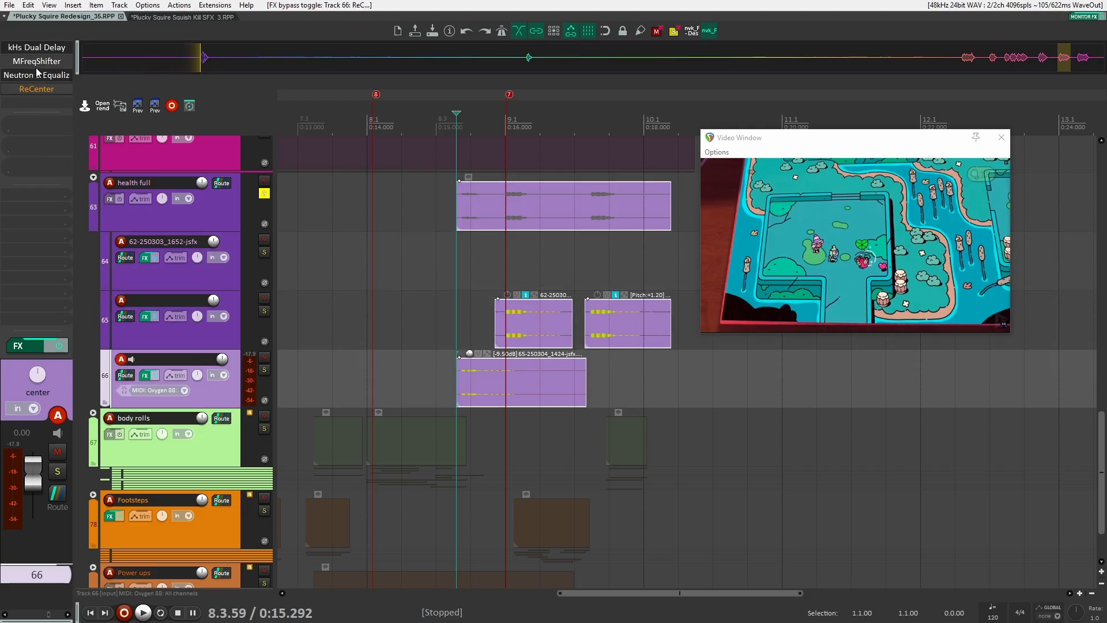
pyautogui.keyDown('shift'); pyautogui.click(41, 62); pyautogui.keyUp('shift')
pyautogui.keyDown('shift'); pyautogui.click(42, 77); pyautogui.keyUp('shift')
# Play the health full folder and inspect a health sub-track's Neutron 2 Equalizer curve
pyautogui.press('space')
pyautogui.click(215, 215)
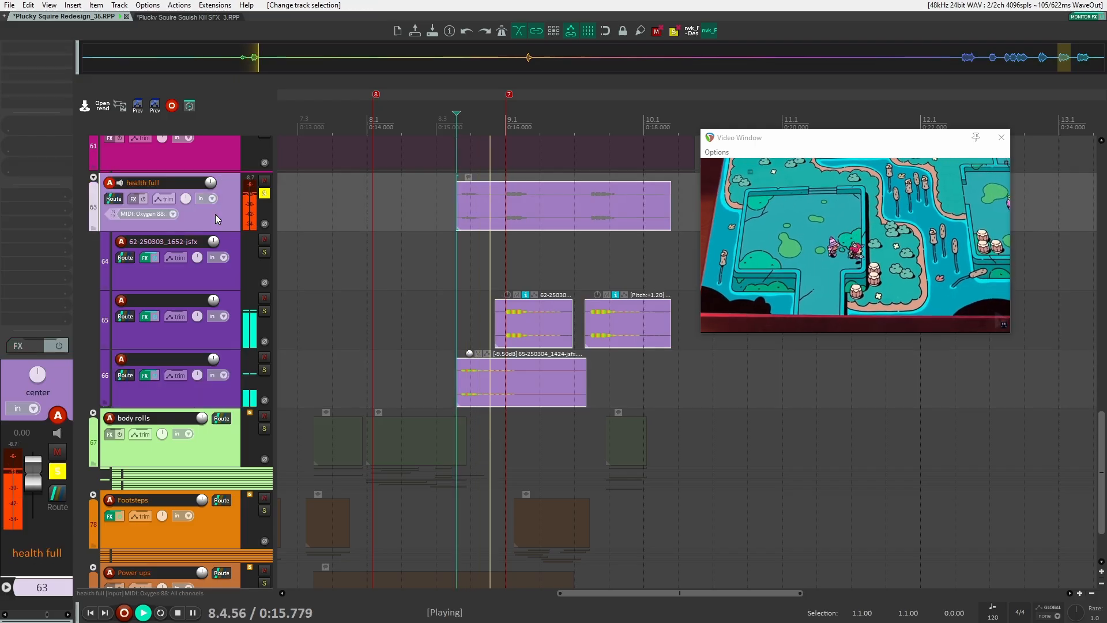
pyautogui.click(232, 398)
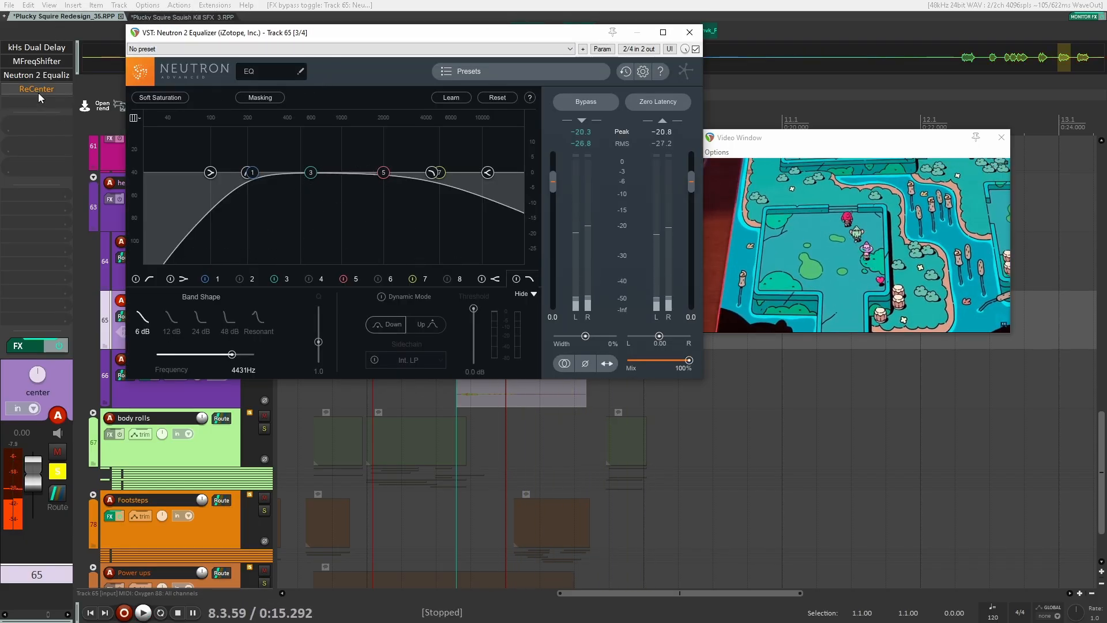
pyautogui.click(37, 90)
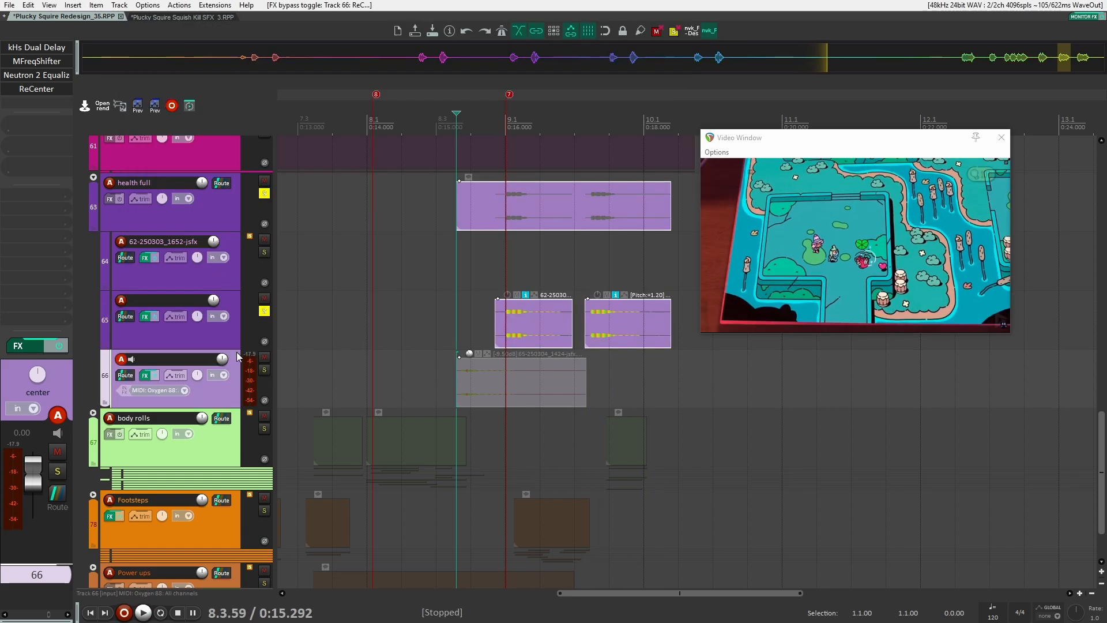
# Unsolo the health tracks and collapse the health full folder
pyautogui.click(265, 311)
pyautogui.click(265, 194)
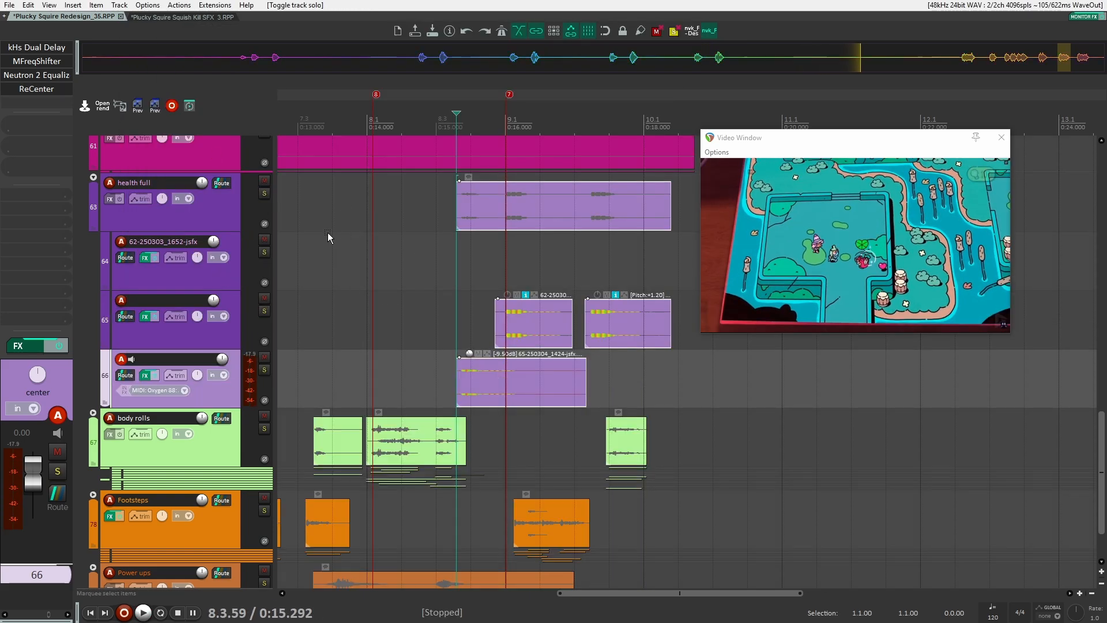
pyautogui.click(94, 178)
pyautogui.click(93, 178)
pyautogui.scroll(-3, 323, 257)
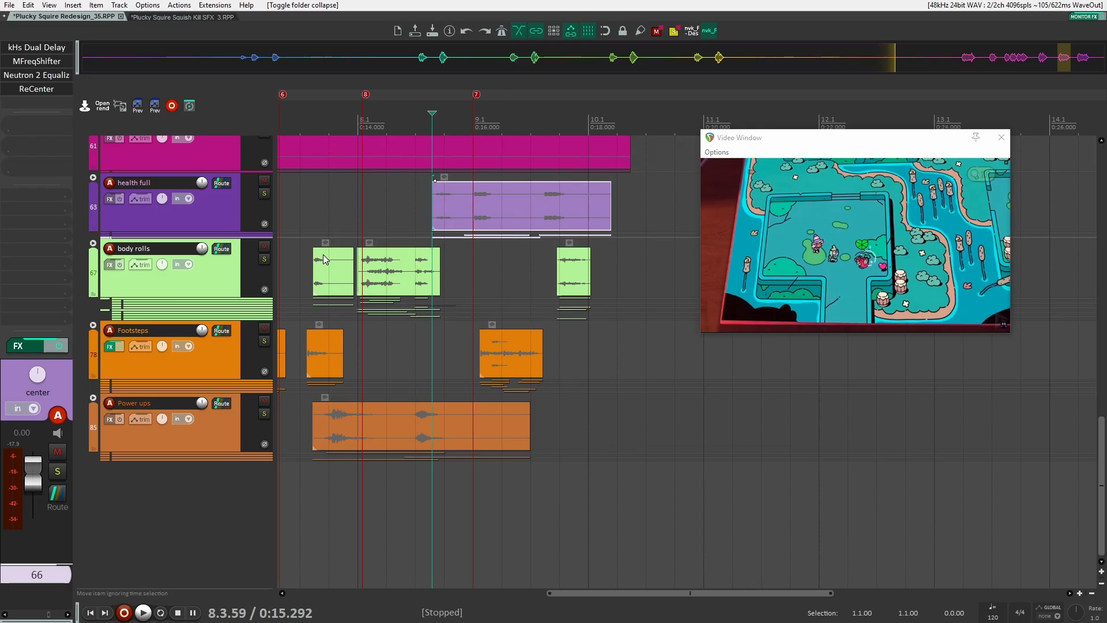
# Expand the Footsteps folder to show its sub-tracks
pyautogui.moveTo(325, 256); pyautogui.dragTo(560, 254)
pyautogui.moveTo(428, 340); pyautogui.dragTo(620, 357)
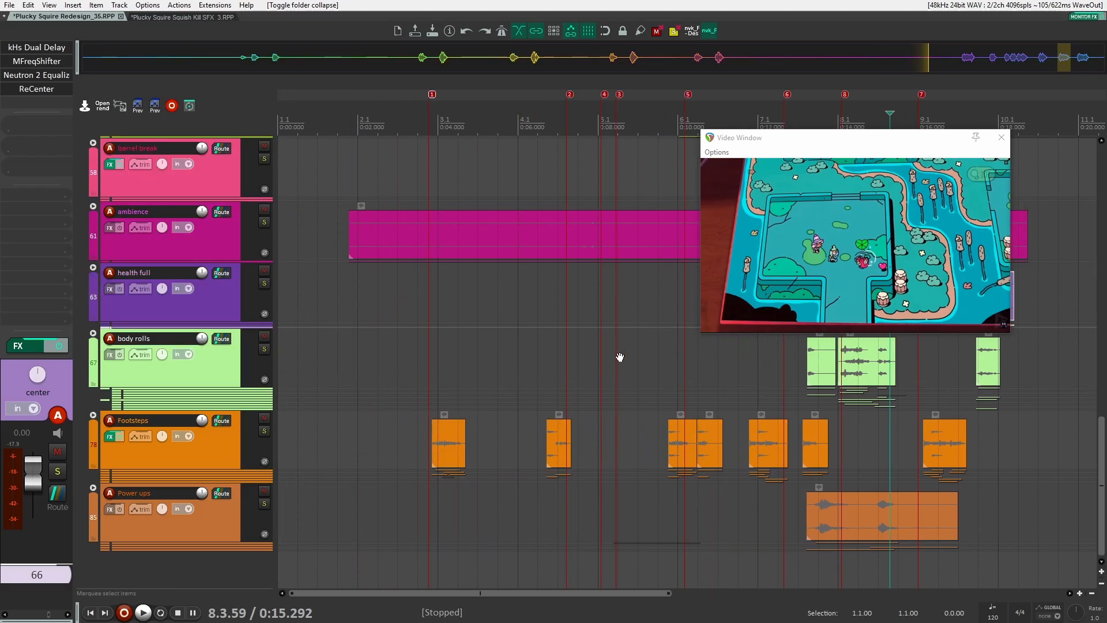
pyautogui.click(92, 414)
pyautogui.click(206, 437)
pyautogui.scroll(-1, 271, 426)
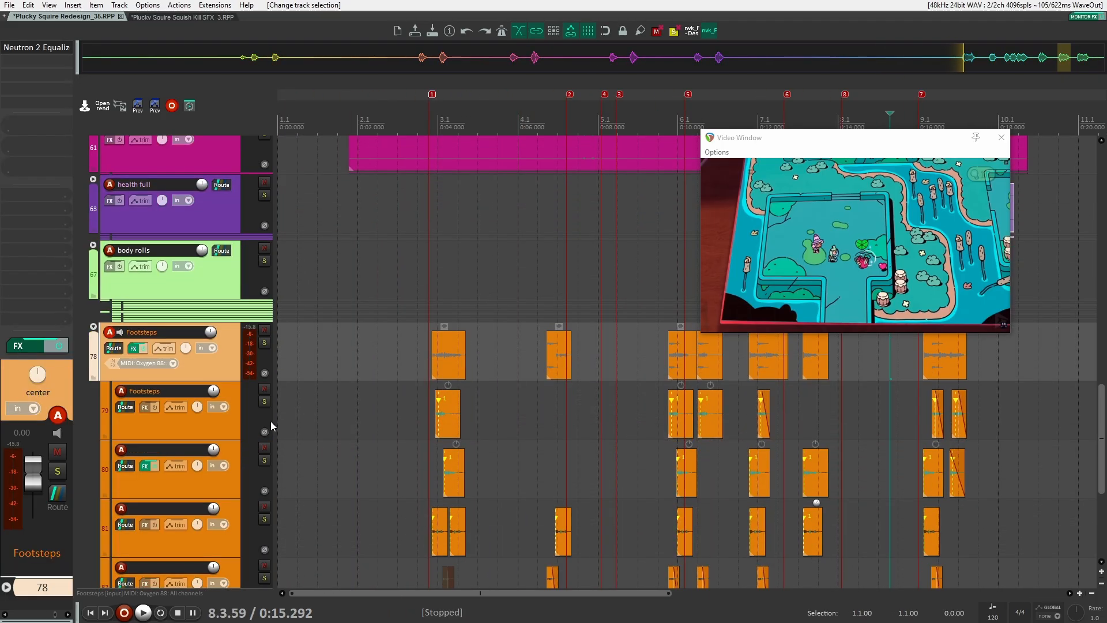
# Select the first Footsteps sub-track and solo the Footsteps folder
pyautogui.click(241, 420)
pyautogui.scroll(-2, 271, 414)
pyautogui.scroll(10, 381, 386)
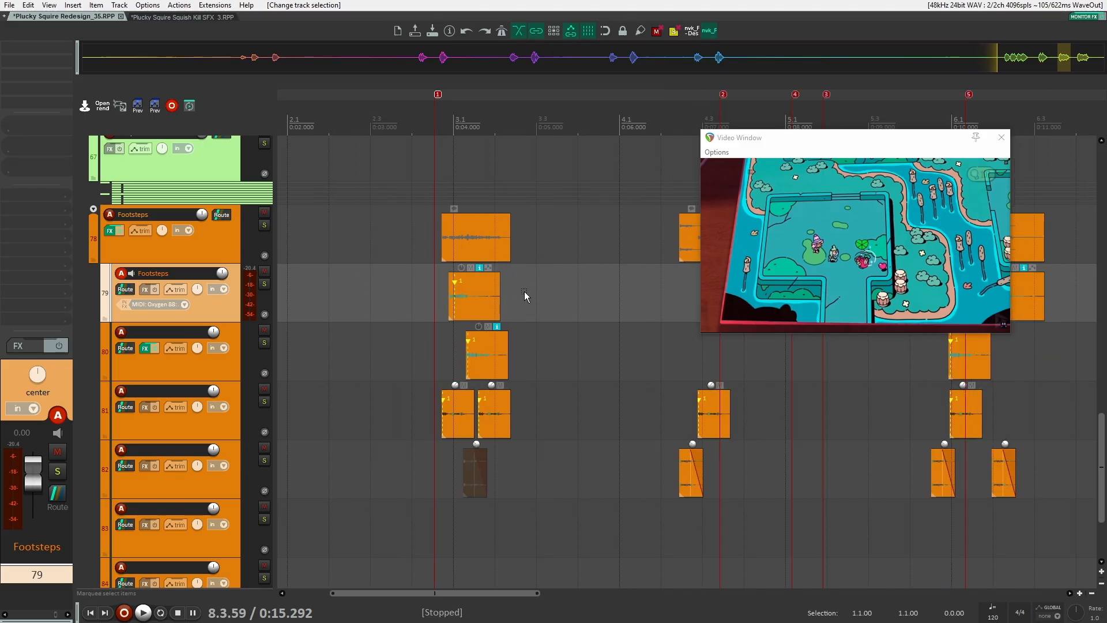
pyautogui.scroll(-2, 395, 327)
pyautogui.moveTo(395, 326); pyautogui.dragTo(508, 359)
pyautogui.scroll(-6, 473, 349)
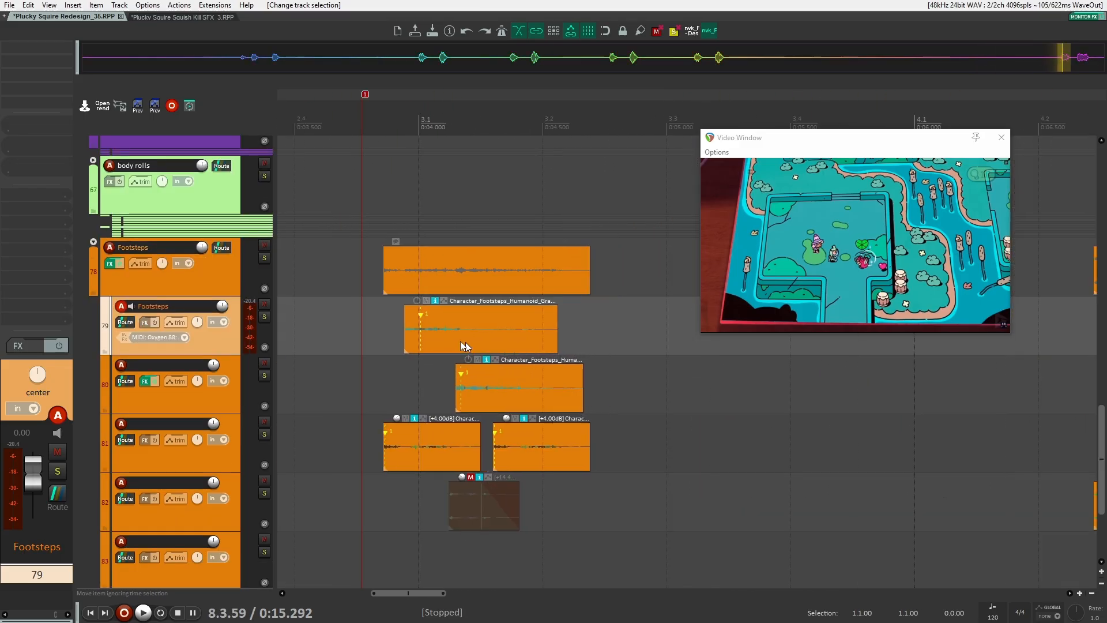
pyautogui.click(297, 318)
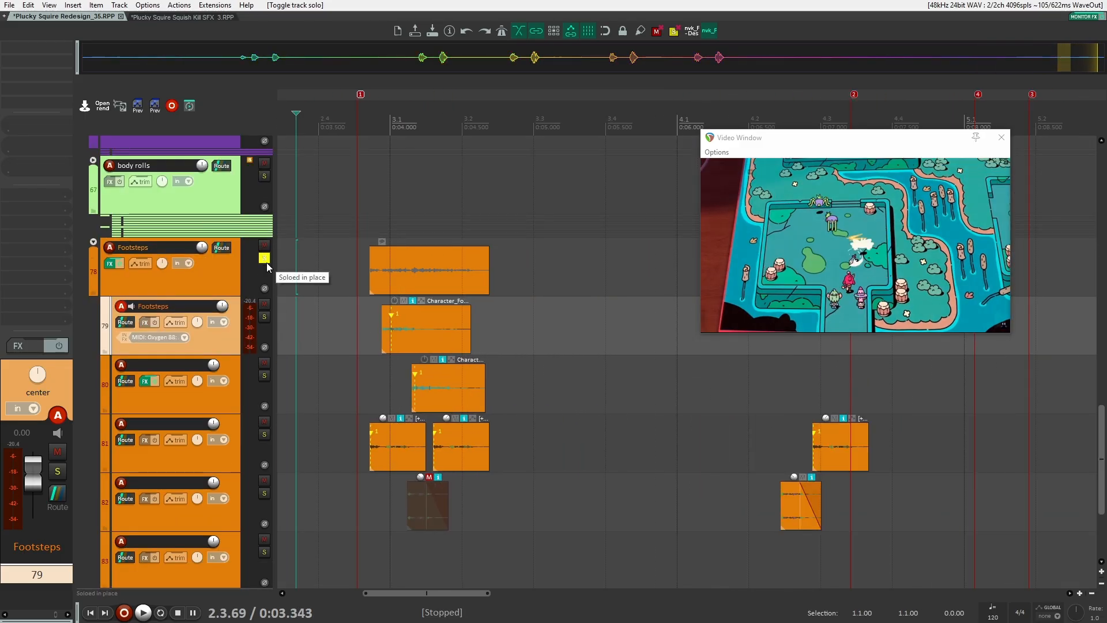
# Play the soloed Footsteps tracks against the video, following the items along the timeline
pyautogui.hotkey('ctrl', 'Right')
pyautogui.press('space')
pyautogui.press('space')
pyautogui.click(308, 270)
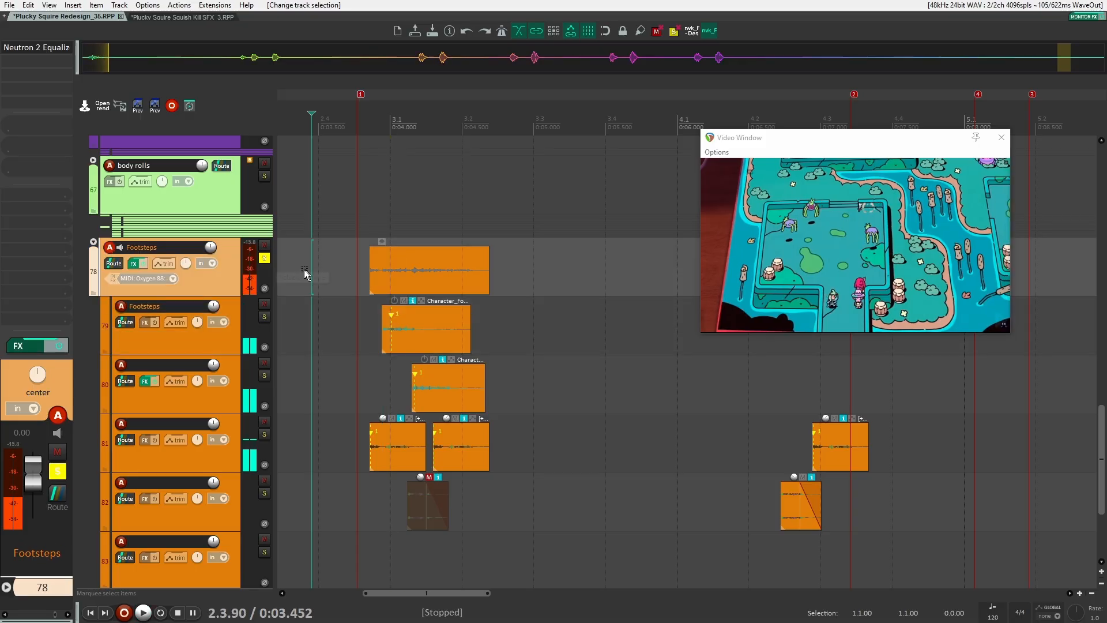
pyautogui.hotkey('ctrl', 'Right')
pyautogui.press('space')
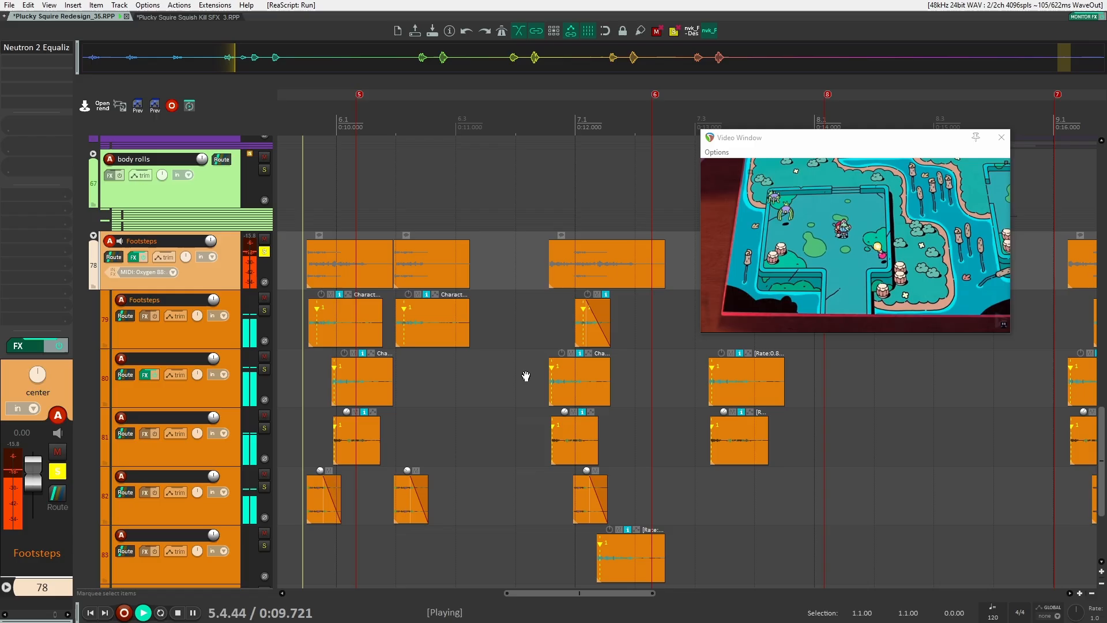
pyautogui.moveTo(525, 376); pyautogui.dragTo(518, 365)
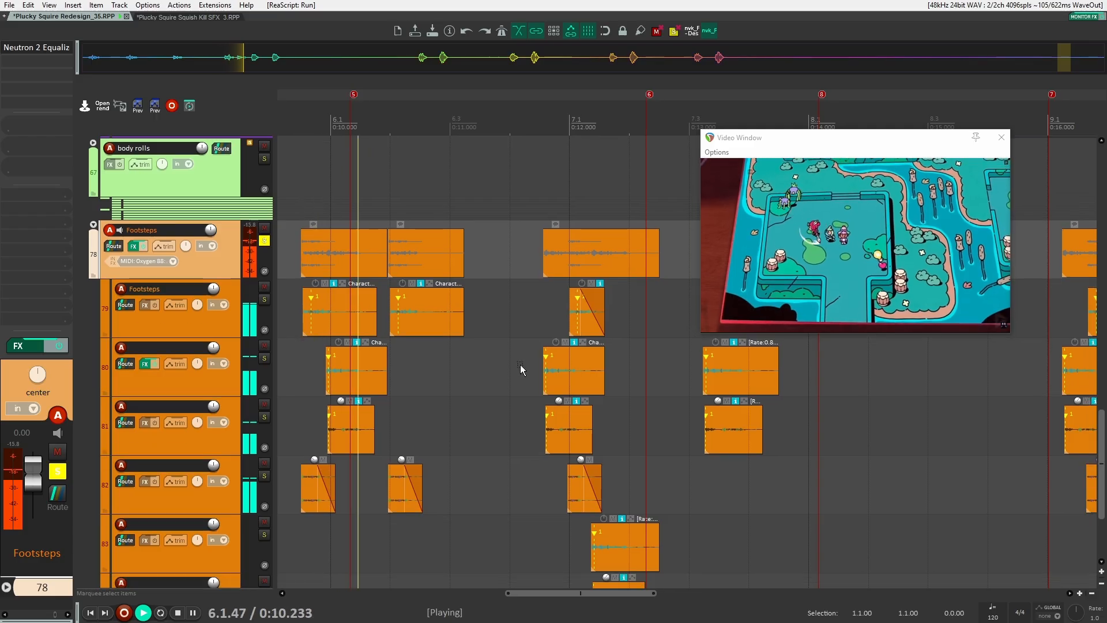
pyautogui.moveTo(625, 385); pyautogui.dragTo(457, 358)
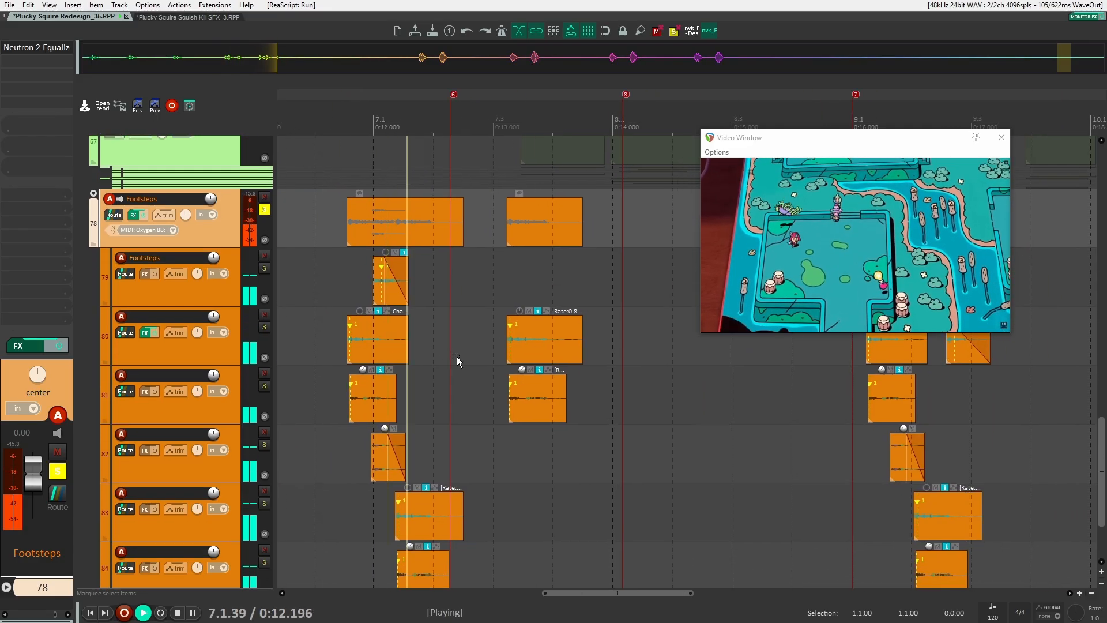
pyautogui.moveTo(617, 388); pyautogui.dragTo(445, 391)
pyautogui.moveTo(574, 385); pyautogui.dragTo(431, 400)
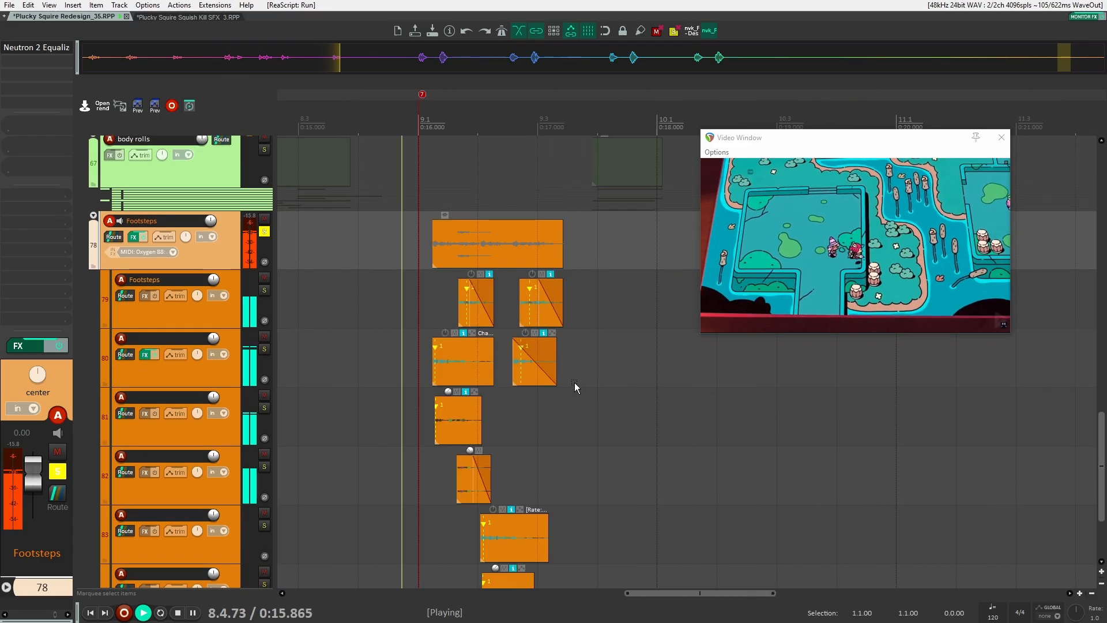
pyautogui.moveTo(575, 383); pyautogui.dragTo(528, 331)
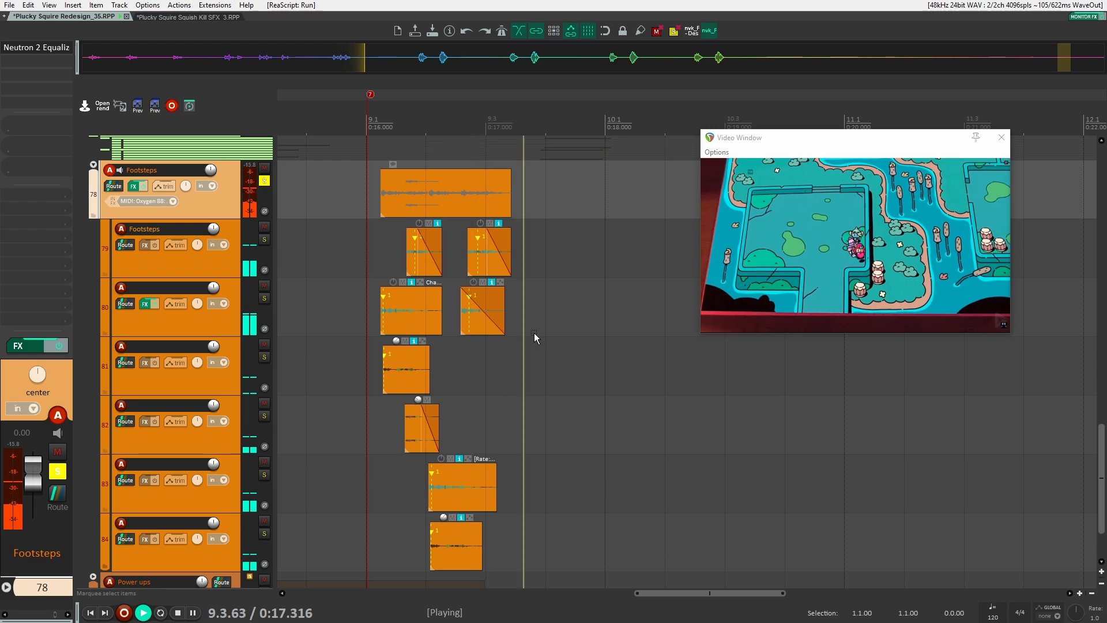
pyautogui.press('space')
pyautogui.moveTo(323, 303); pyautogui.dragTo(785, 332)
pyautogui.scroll(-3, 500, 353)
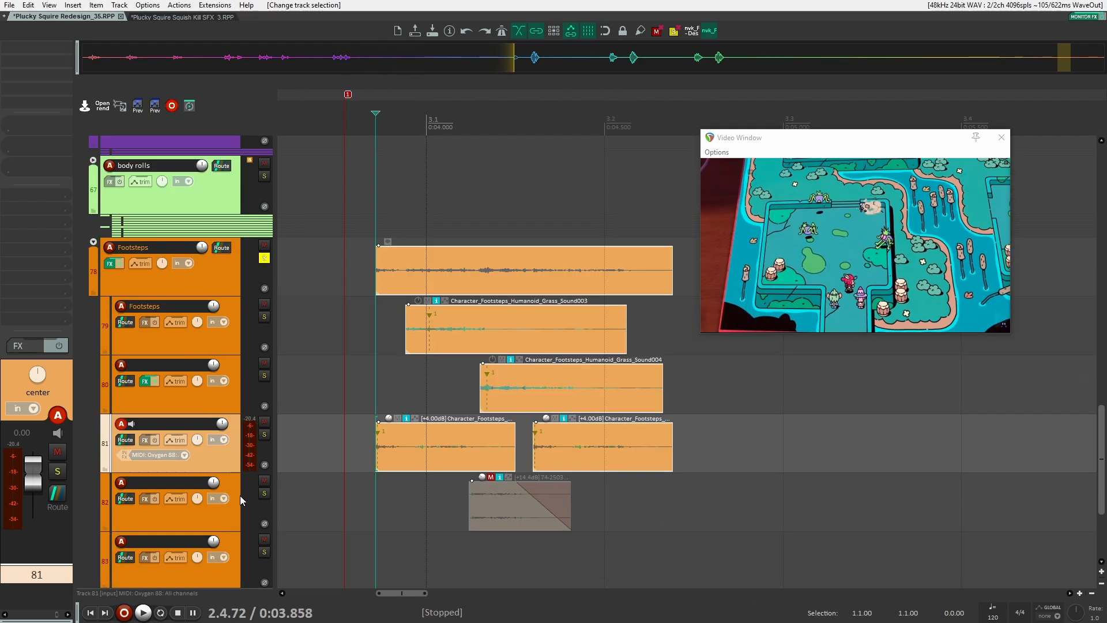
# Inspect a Footsteps sub-track's Transient Shaper and the Footsteps folder's Neutron 2 Equalizer effects
pyautogui.click(240, 495)
pyautogui.click(237, 542)
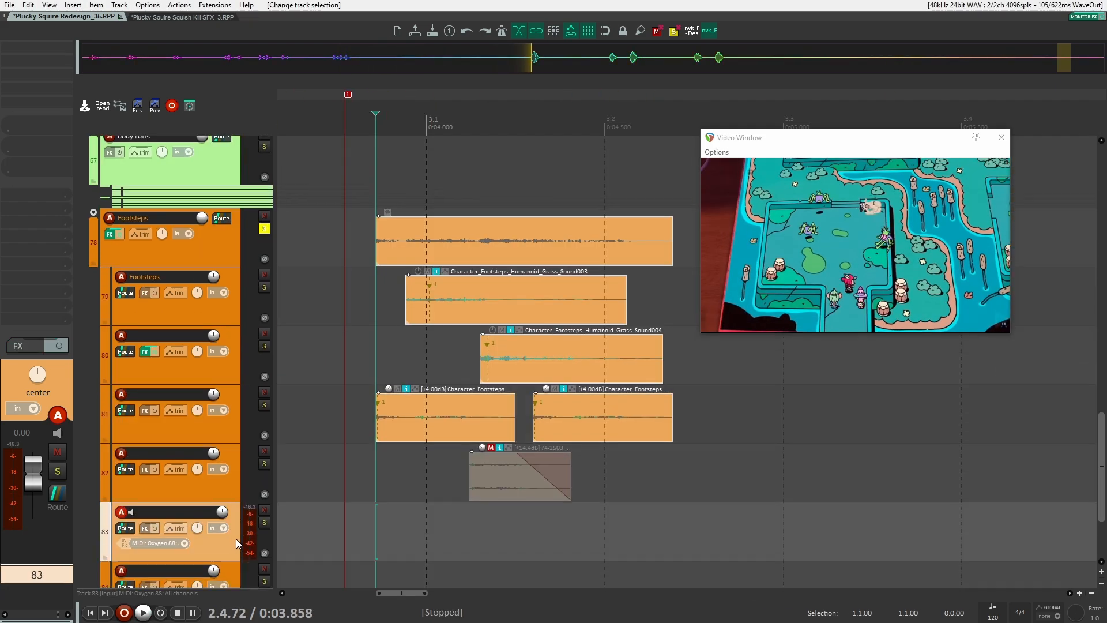
pyautogui.click(226, 361)
pyautogui.press('f')
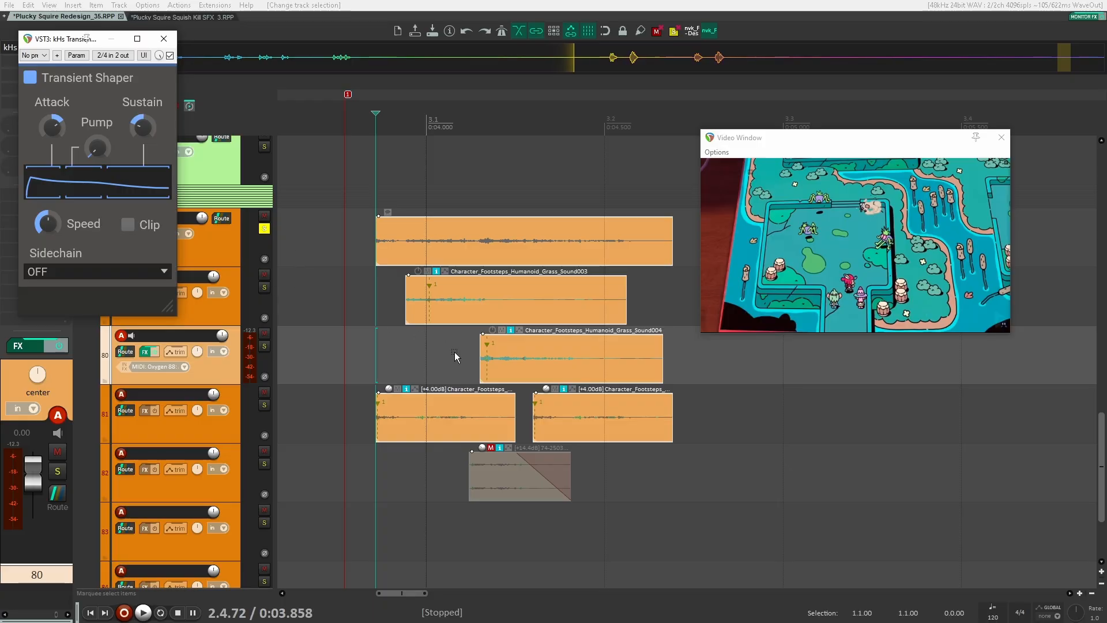
pyautogui.click(455, 356)
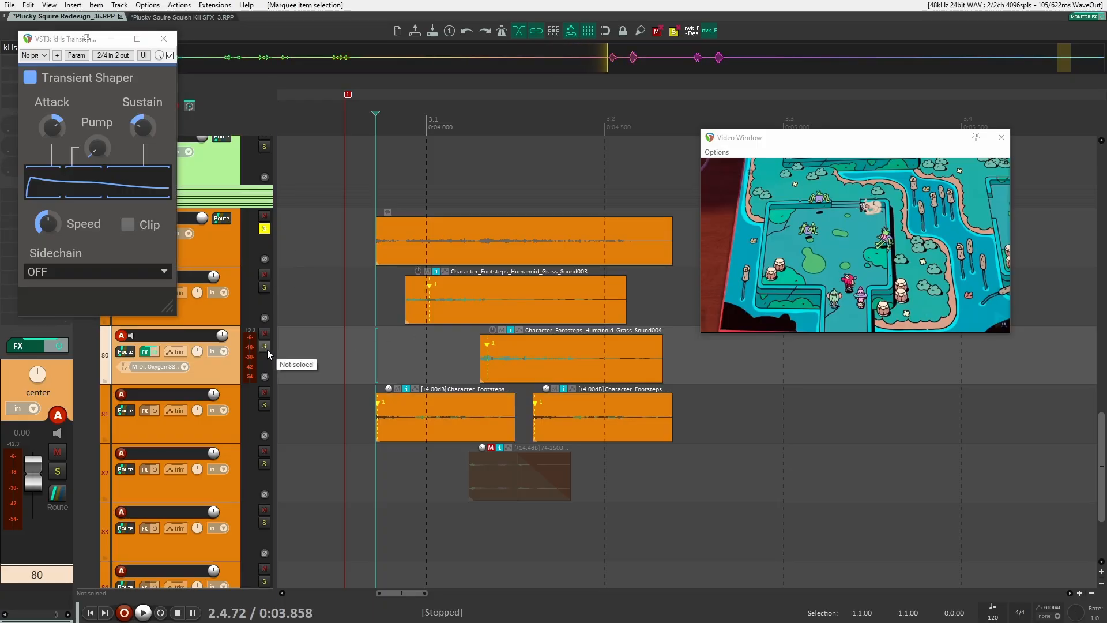
pyautogui.click(164, 39)
pyautogui.click(199, 251)
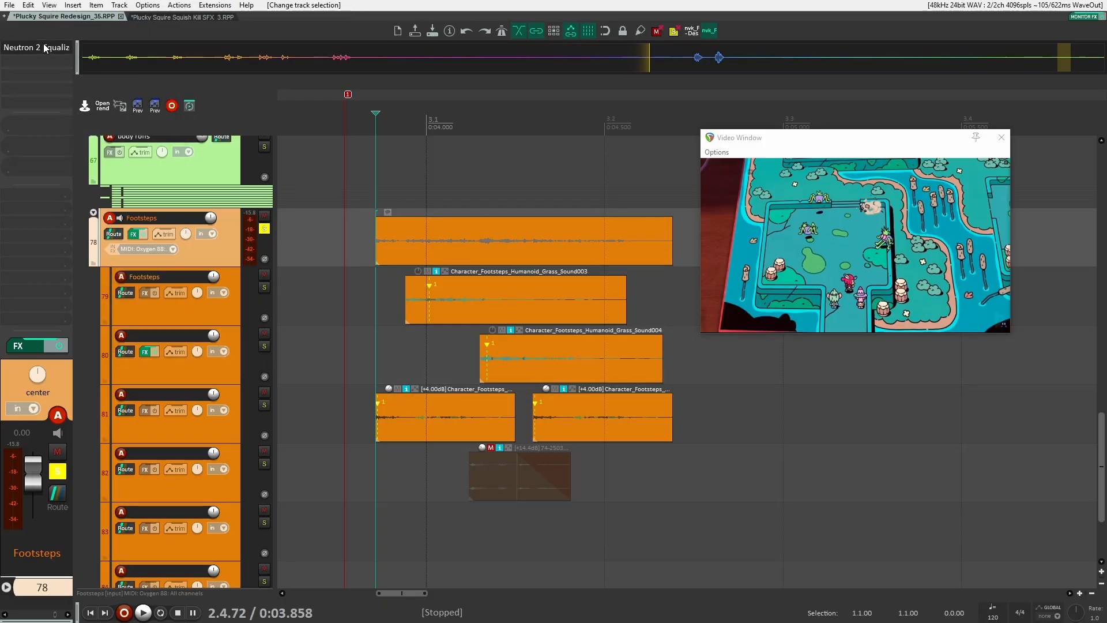
pyautogui.click(45, 47)
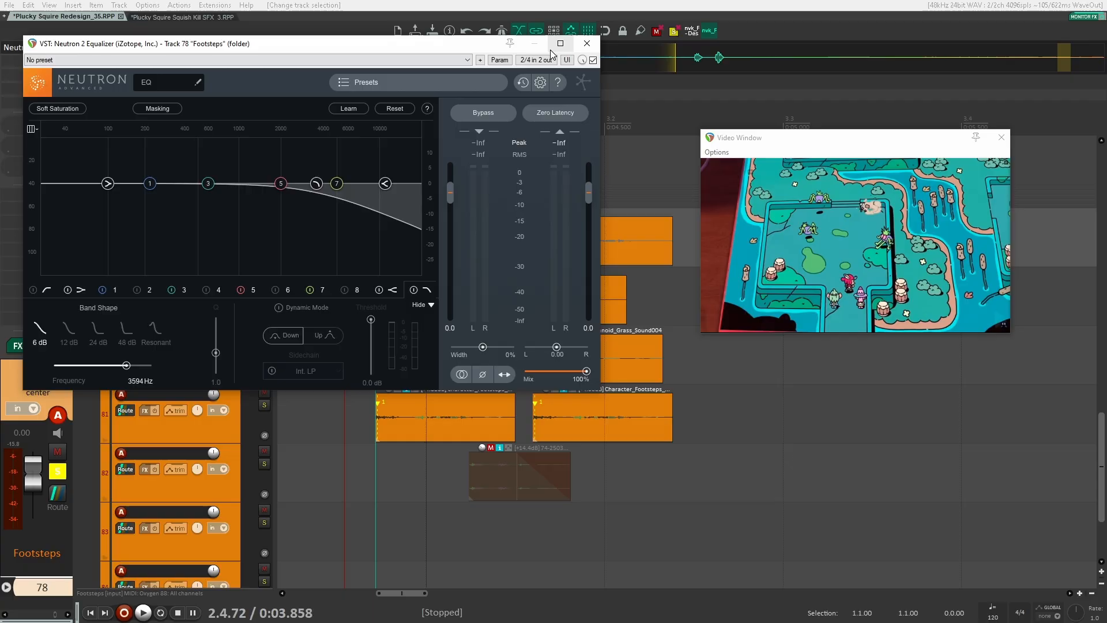
# Close the Neutron 2 Equalizer window and bypass that effect on the Footsteps folder
pyautogui.click(587, 44)
pyautogui.keyDown('shift'); pyautogui.click(39, 47); pyautogui.keyUp('shift')
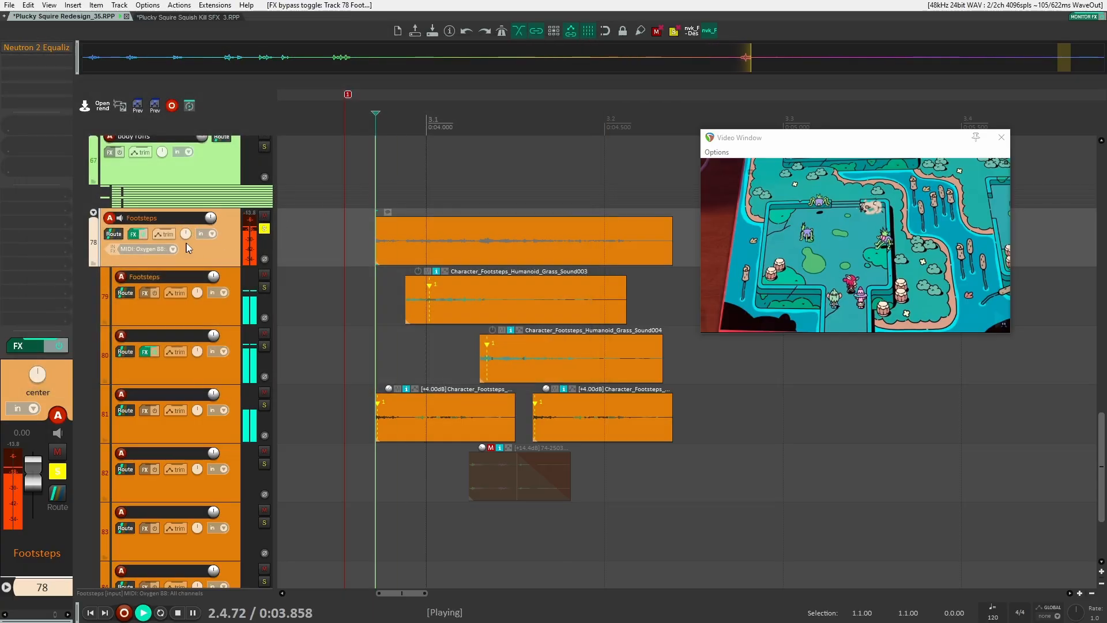
# Play the Footsteps tracks with the equalizer bypassed, following the items along the timeline
pyautogui.scroll(-4, 521, 292)
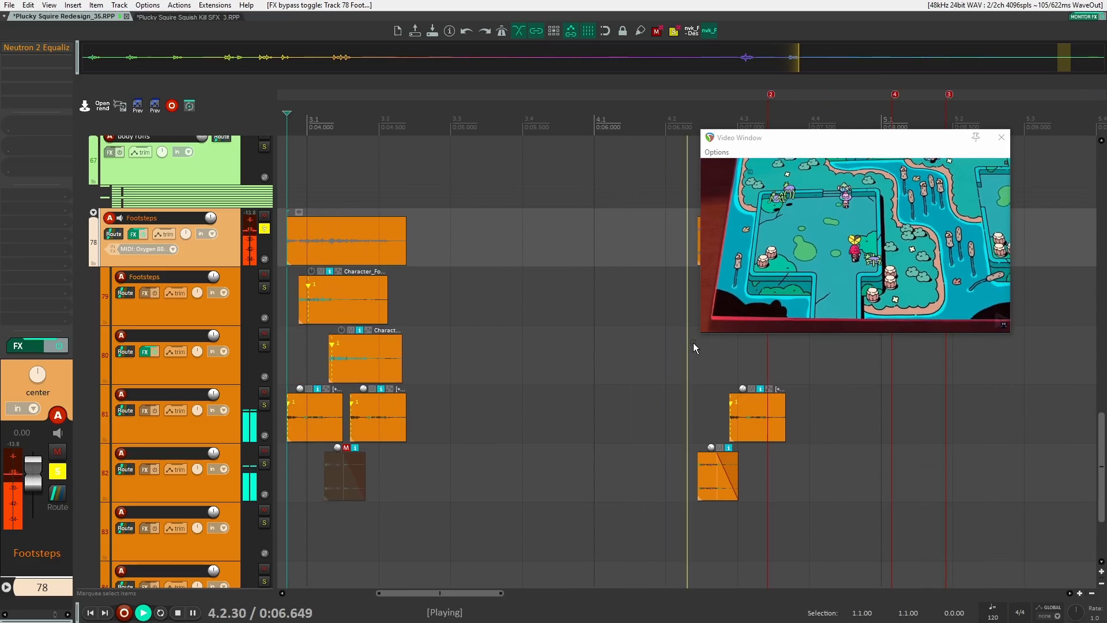
pyautogui.hscroll(8, 694, 348)
pyautogui.click(609, 304)
pyautogui.scroll(-3, 525, 323)
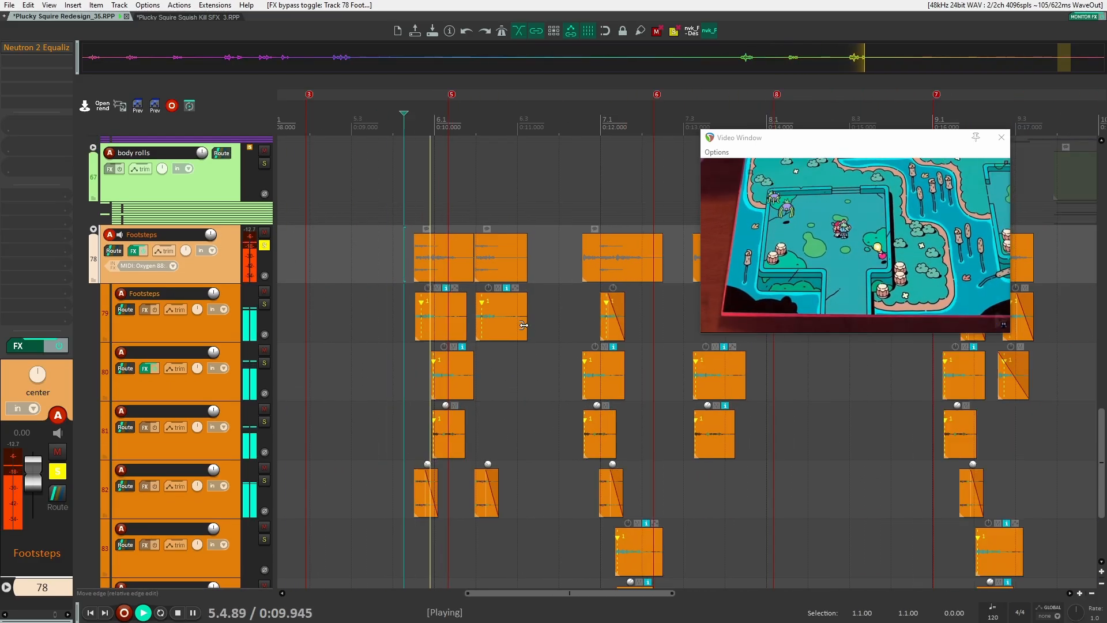
pyautogui.scroll(-1, 523, 325)
pyautogui.moveTo(551, 332); pyautogui.dragTo(311, 334)
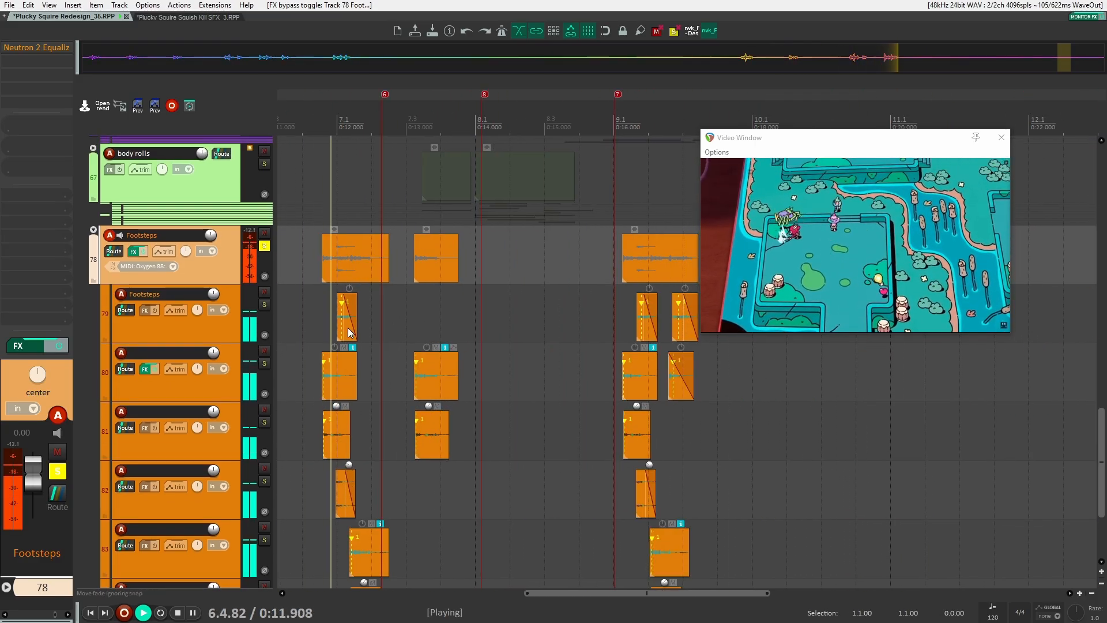
pyautogui.press('space')
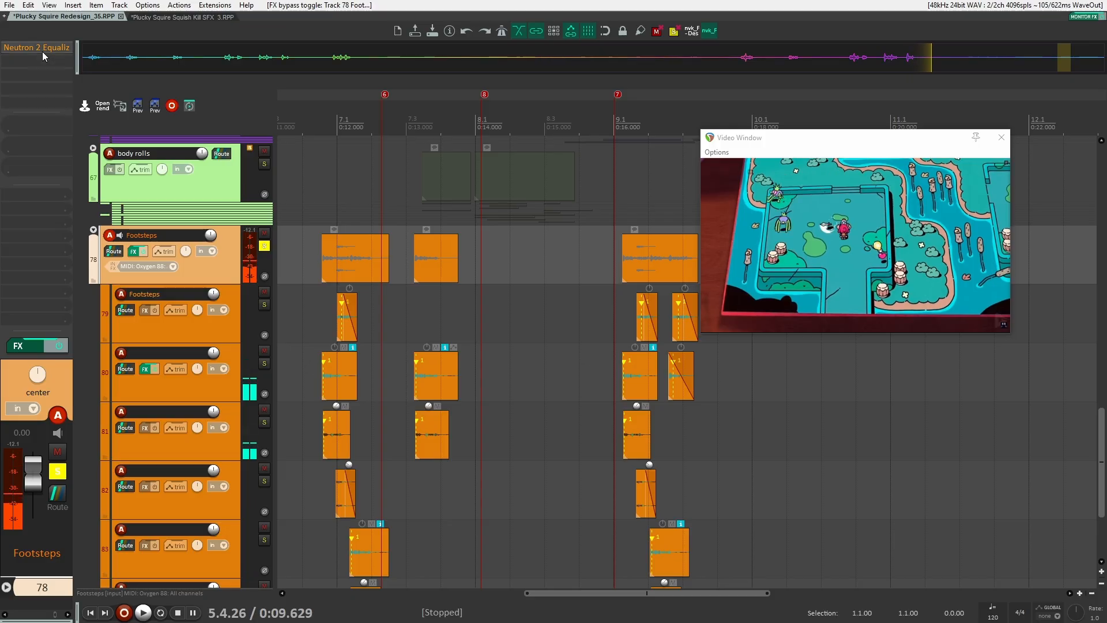
# Reopen the Footsteps folder's Neutron 2 Equalizer, audition playback with it, and close it
pyautogui.click(42, 51)
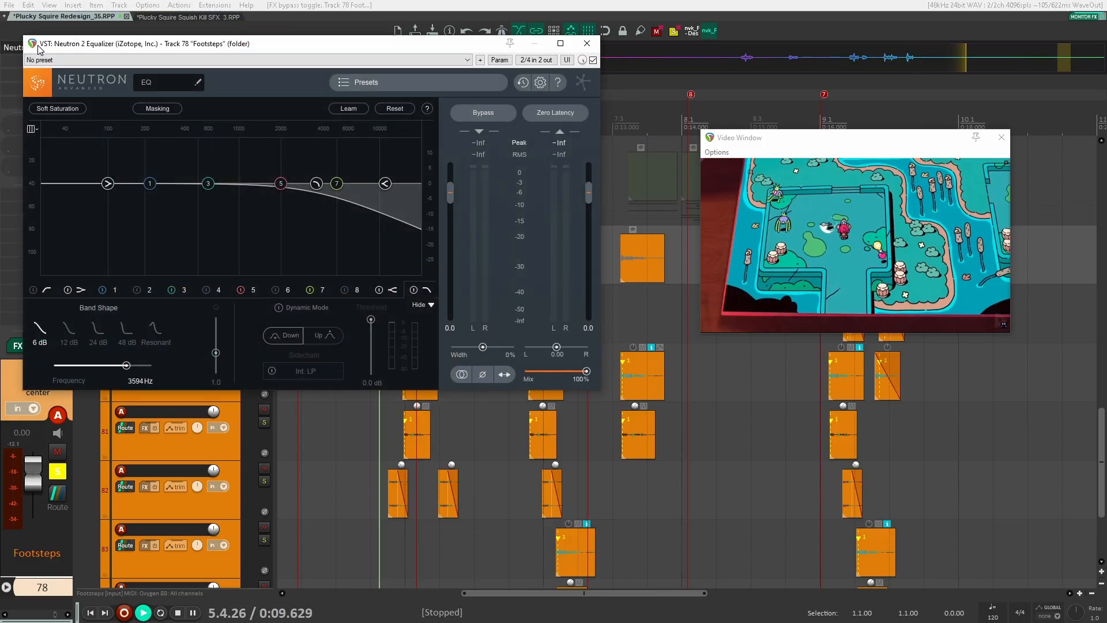
pyautogui.press('space')
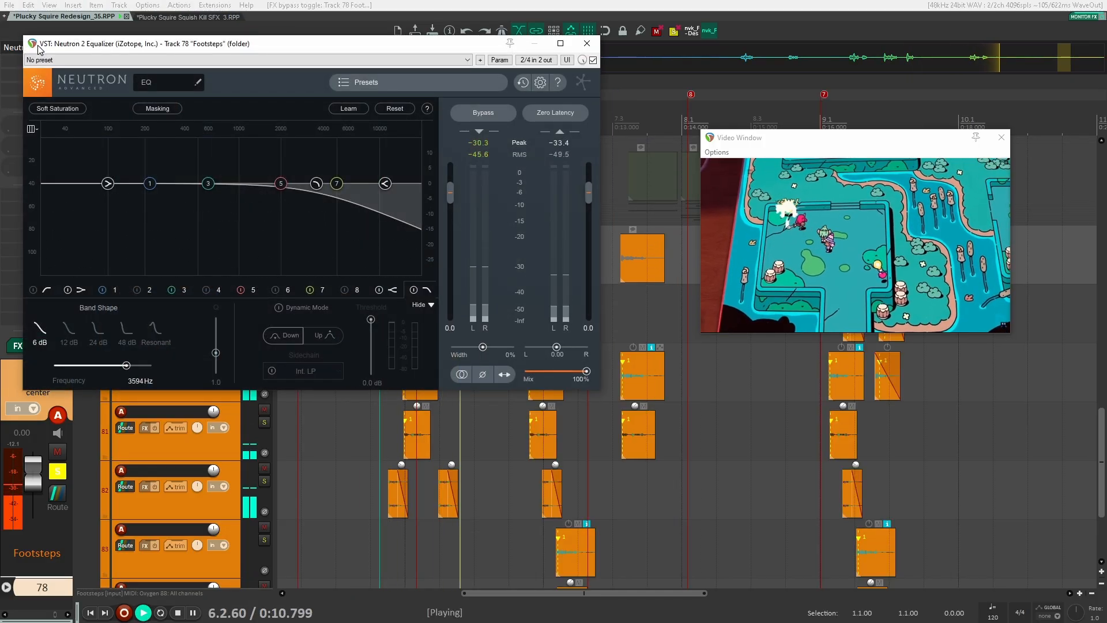
pyautogui.press('space')
pyautogui.click(593, 45)
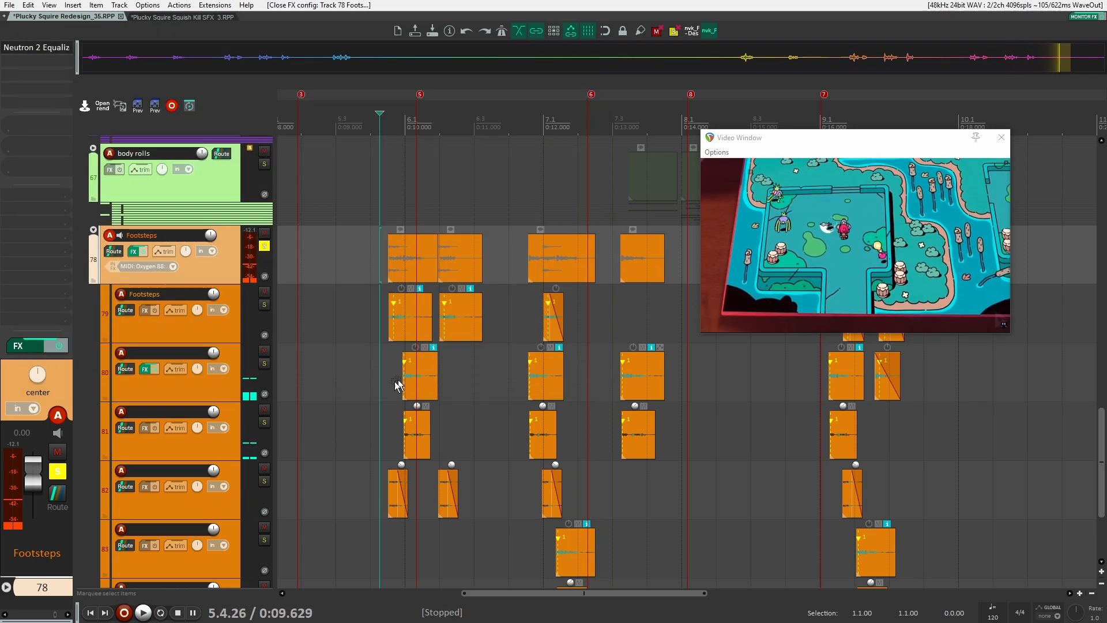
# Unsolo the Footsteps folder and briefly toggle solo on the first Footsteps sub-track
pyautogui.click(264, 247)
pyautogui.scroll(4, 537, 339)
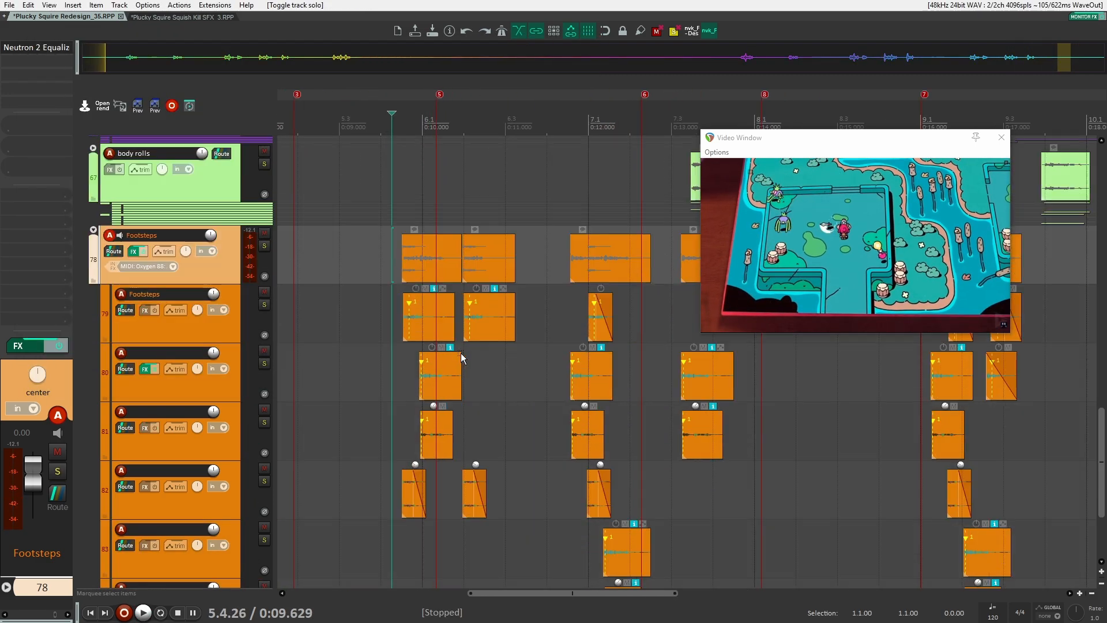
pyautogui.scroll(-1, 461, 358)
pyautogui.scroll(5, 451, 355)
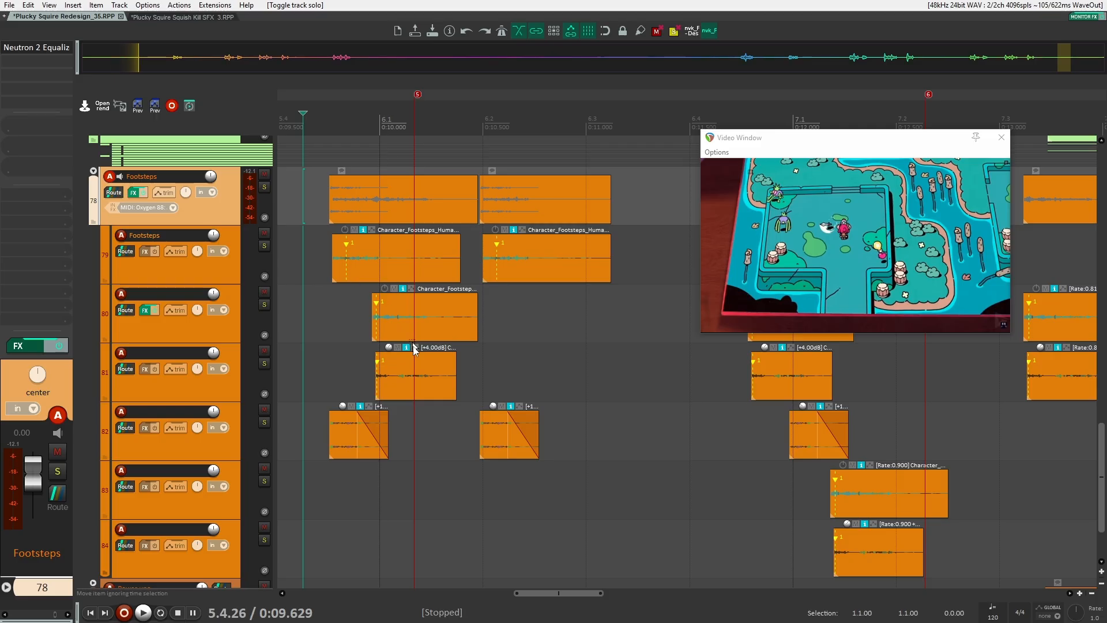
pyautogui.scroll(4, 369, 317)
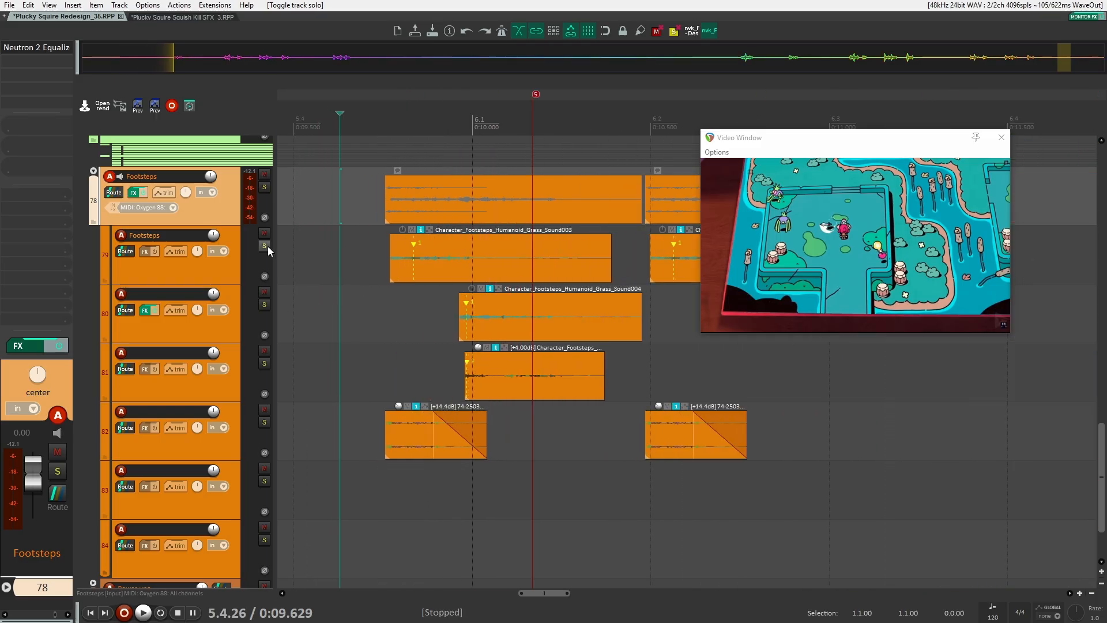
pyautogui.click(264, 246)
pyautogui.click(264, 246)
# Solo the second Footsteps sub-track, select its item, and play it against the video
pyautogui.click(264, 304)
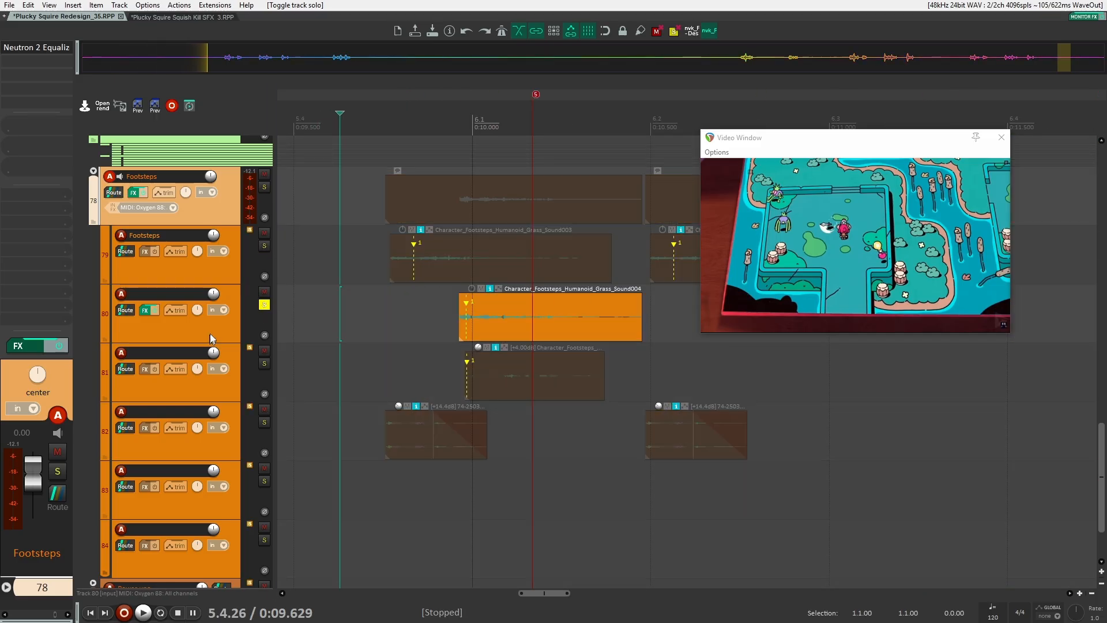
pyautogui.click(451, 331)
pyautogui.scroll(2, 451, 333)
pyautogui.press('space')
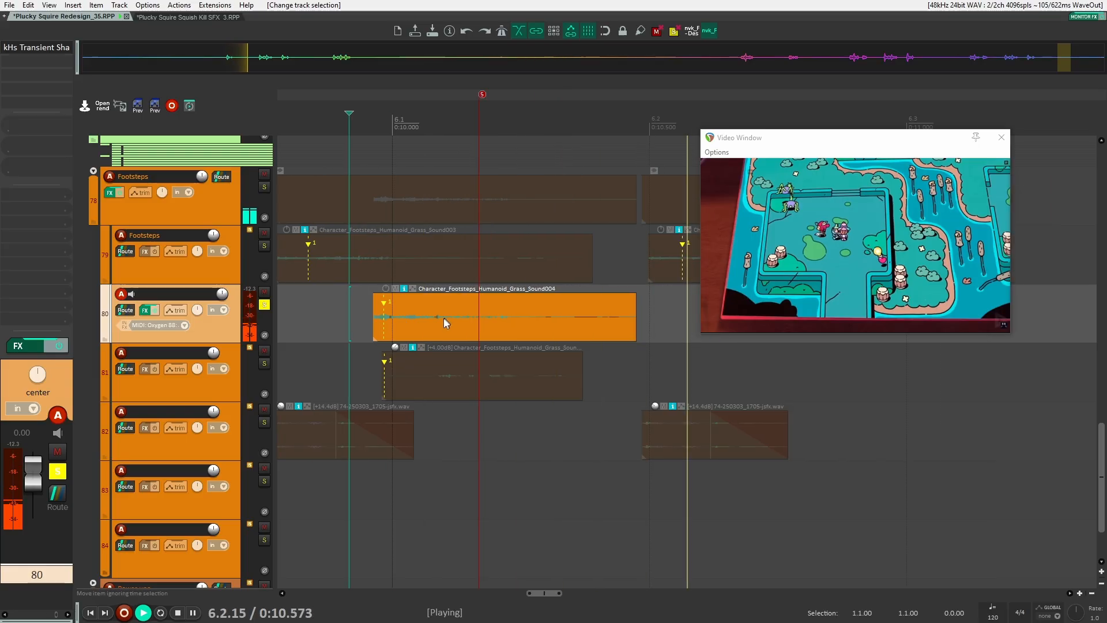
pyautogui.press('space')
# Move the solo to the third Footsteps sub-track and play it against the video
pyautogui.click(264, 305)
pyautogui.click(266, 363)
pyautogui.press('space')
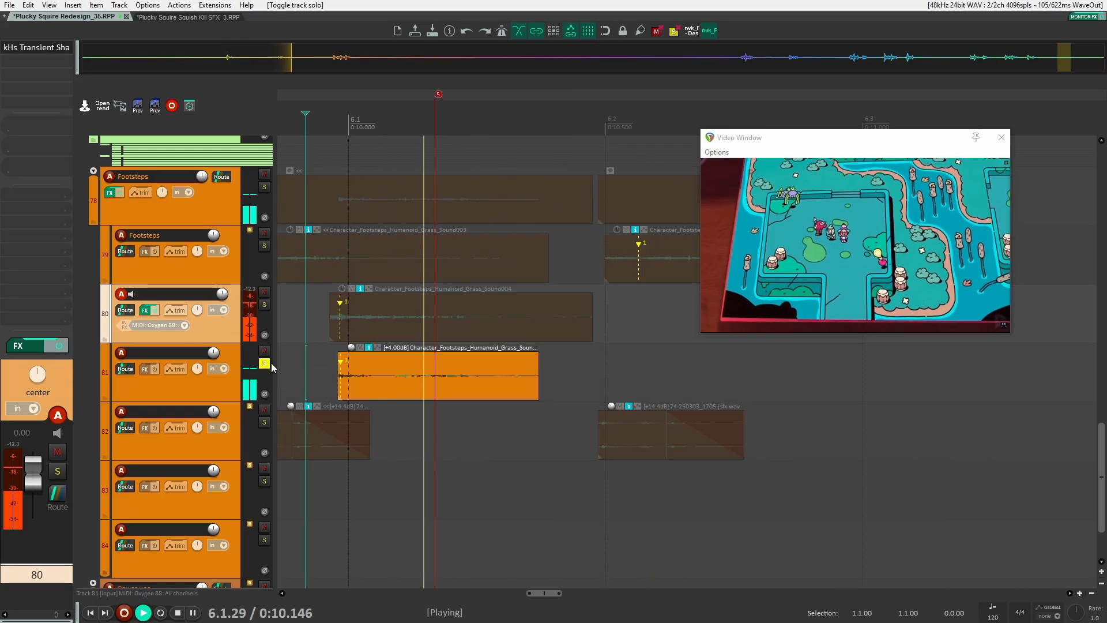
pyautogui.press('space')
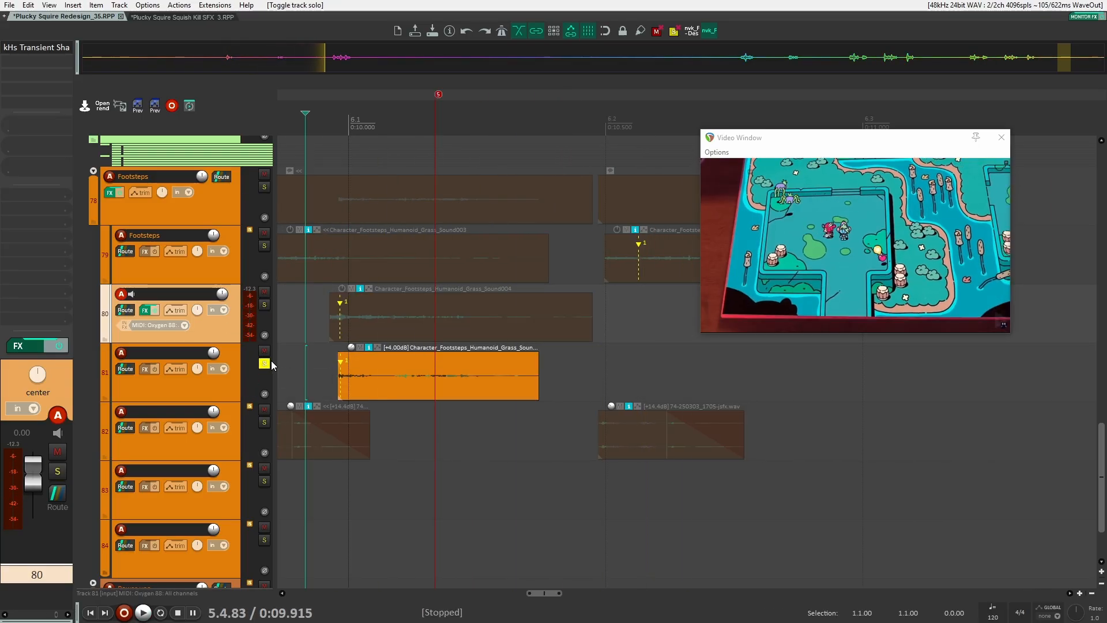
# Solo the second and third Footsteps sub-tracks together, play them, then unsolo both
pyautogui.click(265, 304)
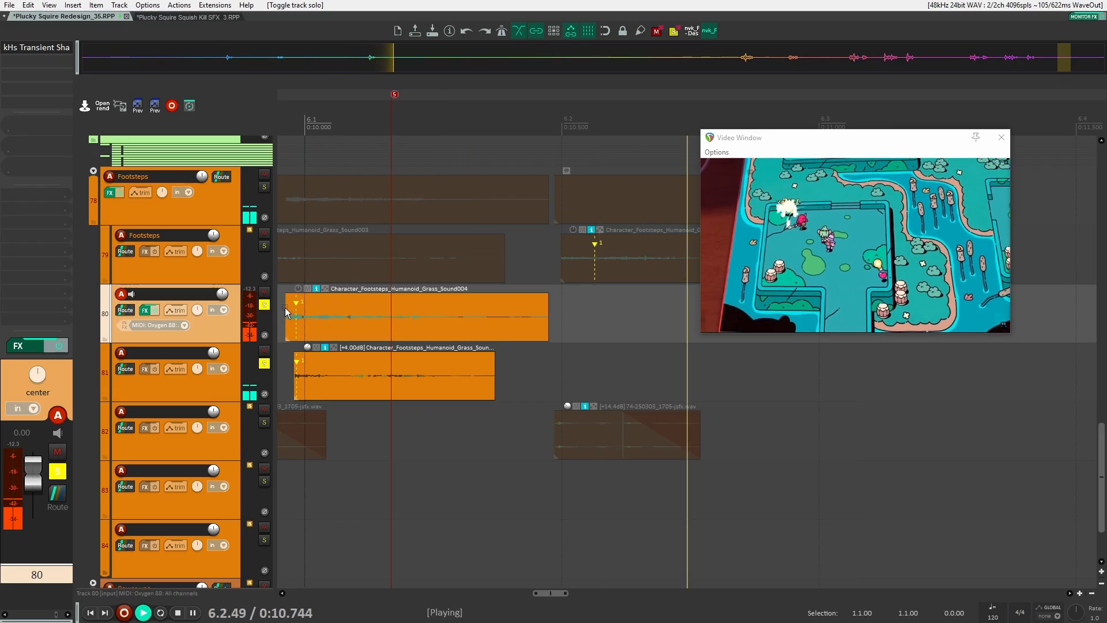
pyautogui.press('space')
pyautogui.click(265, 304)
pyautogui.click(264, 363)
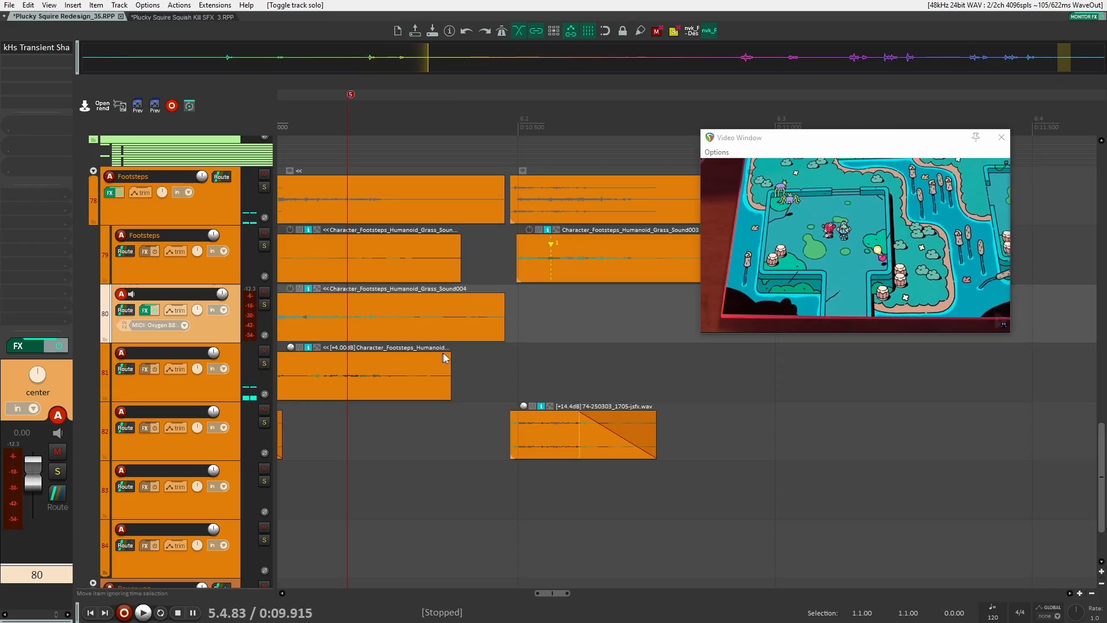
# Collapse the Footsteps folder and expand the body rolls folder
pyautogui.scroll(-5, 445, 357)
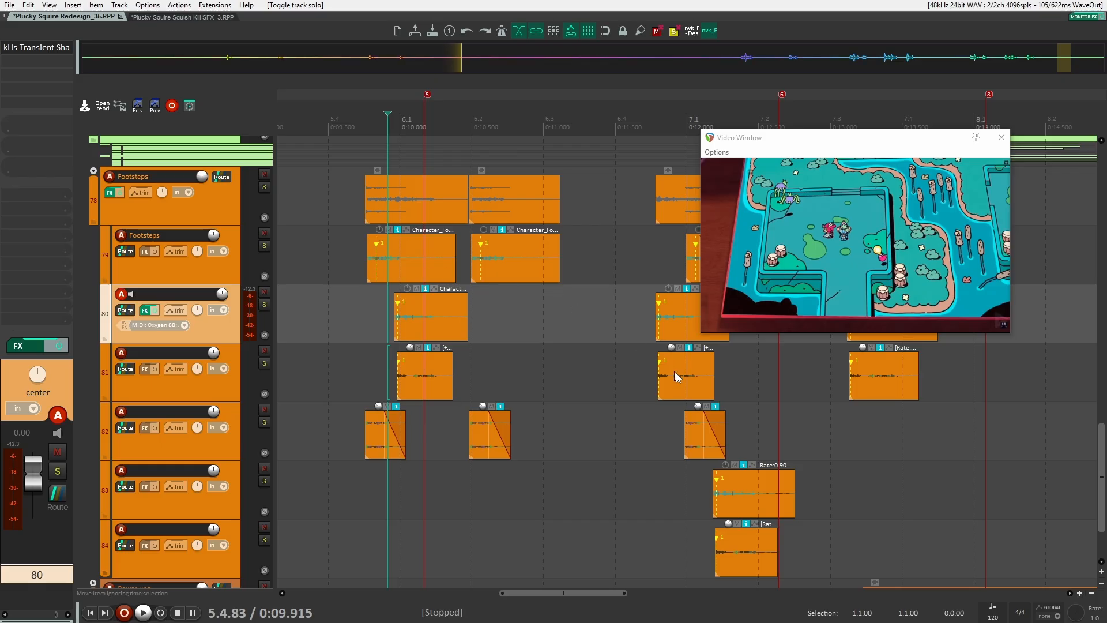
pyautogui.moveTo(773, 357); pyautogui.dragTo(540, 264)
pyautogui.moveTo(622, 362); pyautogui.dragTo(364, 438)
pyautogui.scroll(-4, 519, 366)
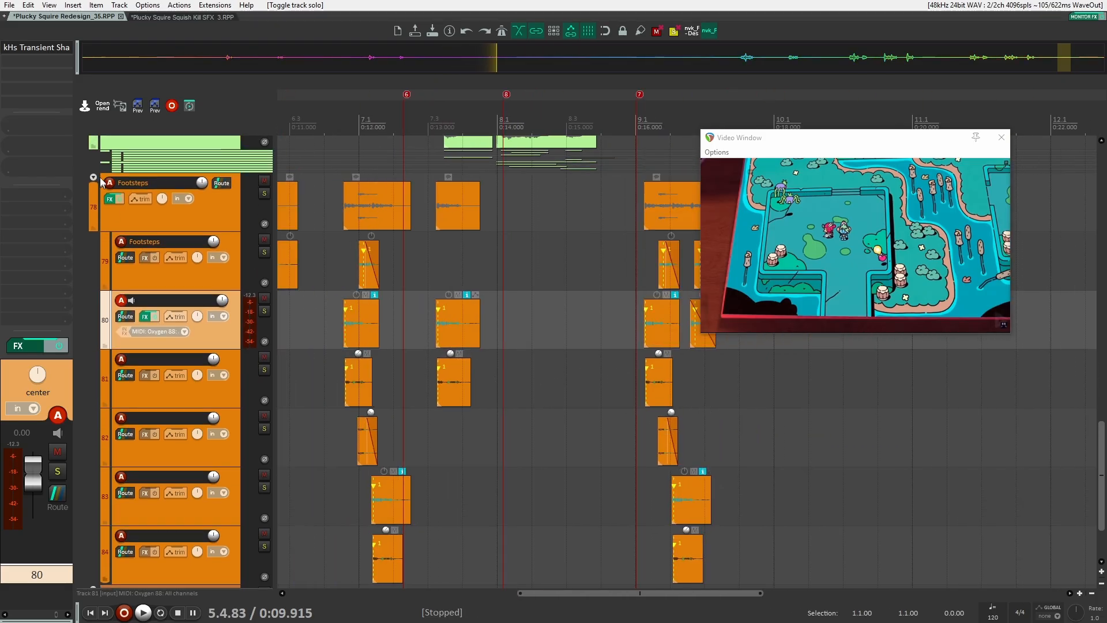
pyautogui.click(94, 178)
pyautogui.scroll(5, 178, 361)
pyautogui.click(93, 272)
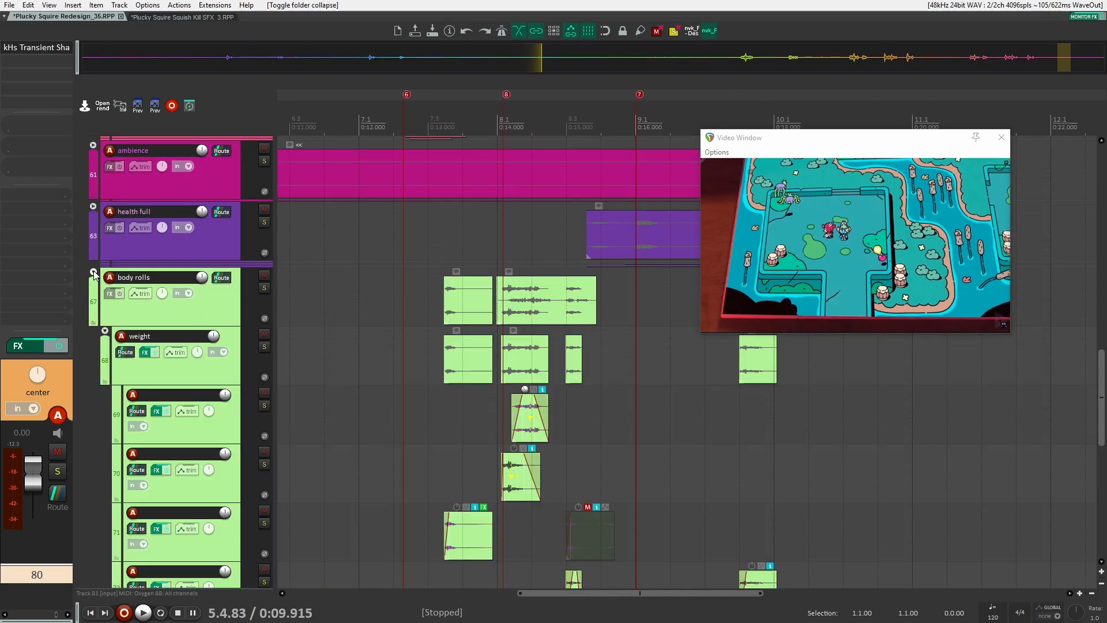
# Select the weight sub-folder and browse its body roll items along the timeline
pyautogui.click(219, 365)
pyautogui.scroll(4, 360, 358)
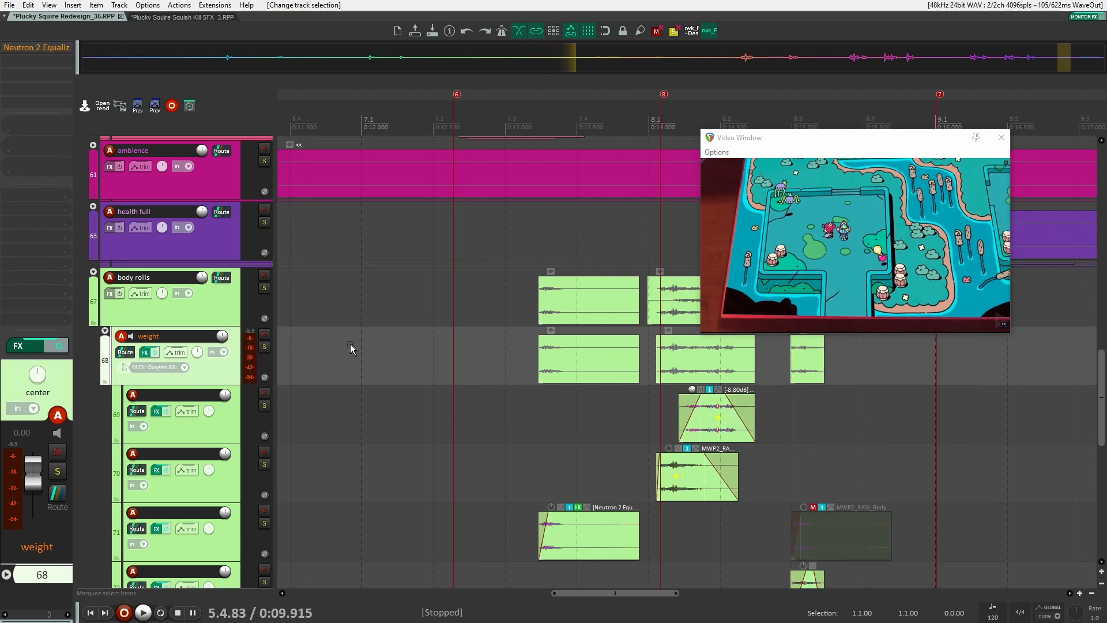
pyautogui.scroll(-3, 363, 345)
pyautogui.moveTo(374, 344); pyautogui.dragTo(641, 374)
pyautogui.scroll(-4, 641, 374)
pyautogui.scroll(-2, 443, 382)
pyautogui.scroll(4, 438, 382)
pyautogui.scroll(-2, 420, 384)
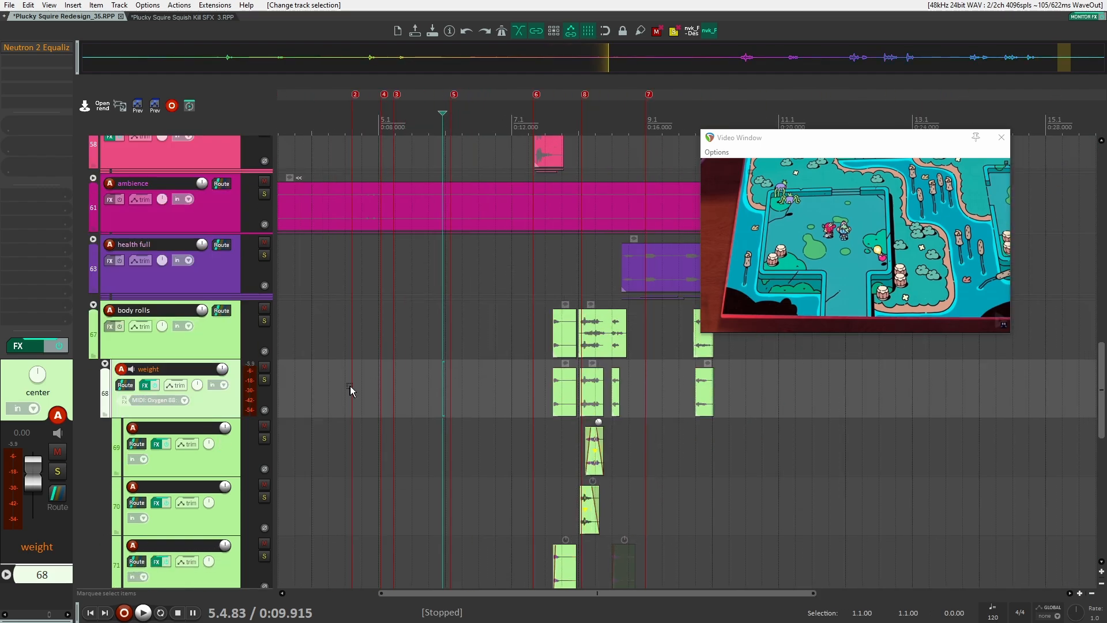
pyautogui.moveTo(350, 386); pyautogui.dragTo(766, 384)
pyautogui.scroll(-4, 750, 389)
pyautogui.scroll(6, 691, 410)
pyautogui.moveTo(870, 405); pyautogui.dragTo(514, 497)
pyautogui.scroll(2, 351, 385)
pyautogui.moveTo(351, 385); pyautogui.dragTo(431, 380)
pyautogui.click(283, 351)
pyautogui.scroll(-2, 284, 351)
pyautogui.moveTo(288, 351); pyautogui.dragTo(382, 358)
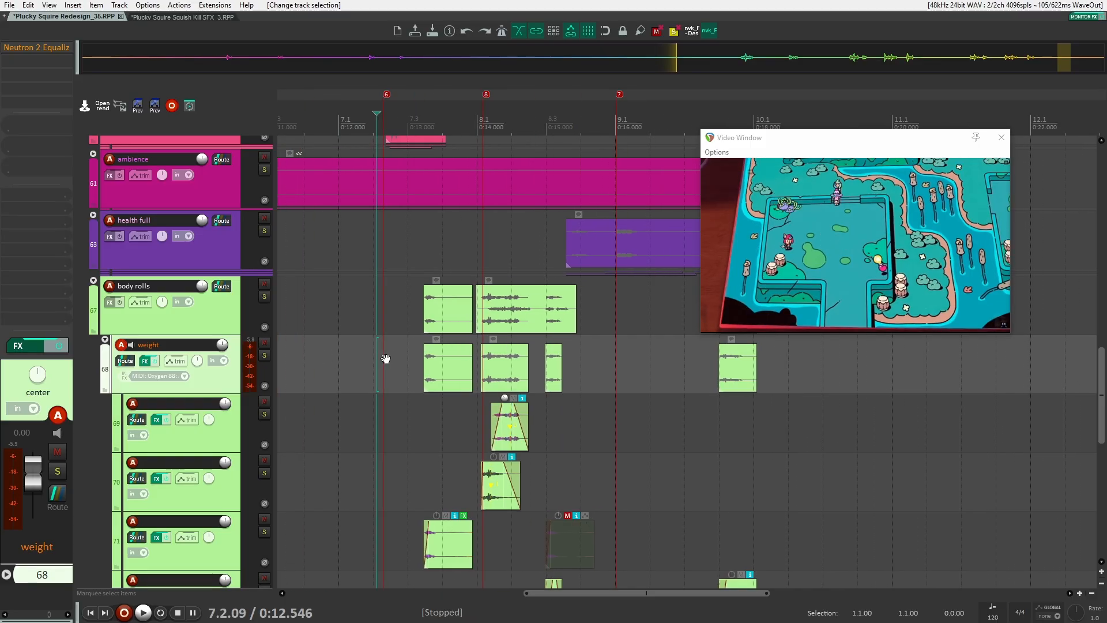
pyautogui.scroll(3, 382, 358)
pyautogui.scroll(1, 383, 358)
pyautogui.hotkey('ctrl', 'Right')
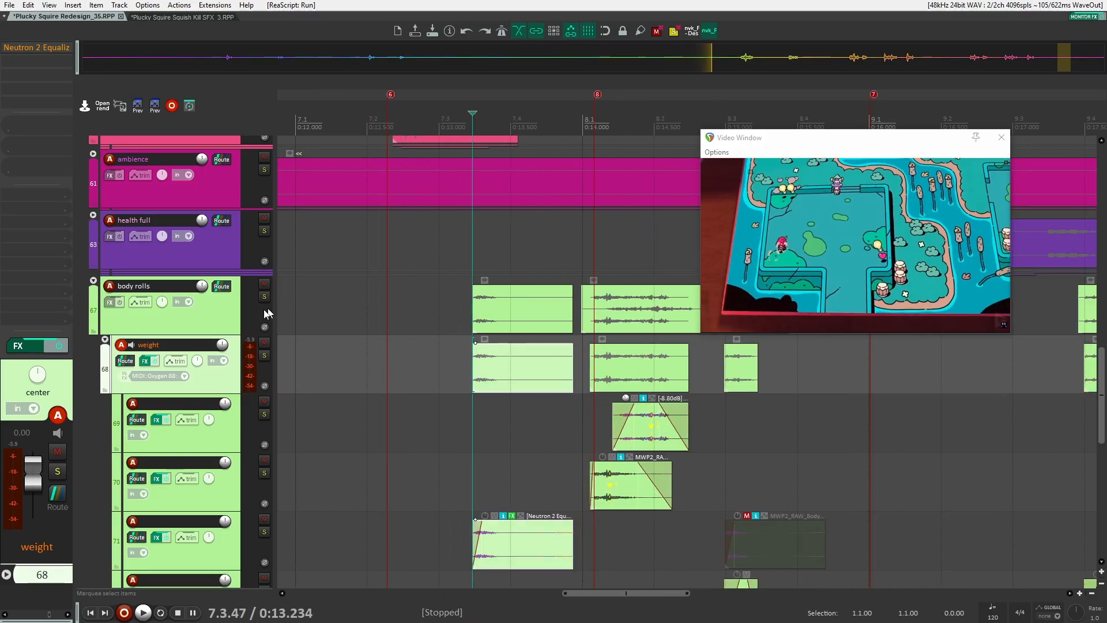
# Solo the weight folder and play it against the video
pyautogui.click(264, 354)
pyautogui.press('space')
pyautogui.moveTo(532, 452); pyautogui.dragTo(366, 383)
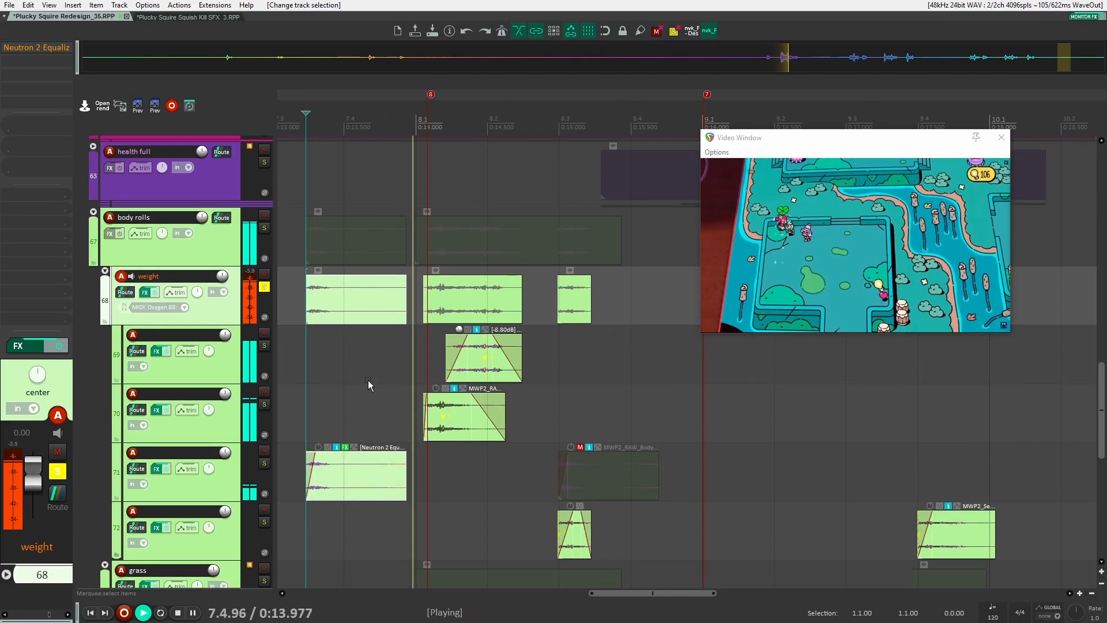
pyautogui.scroll(-2, 677, 421)
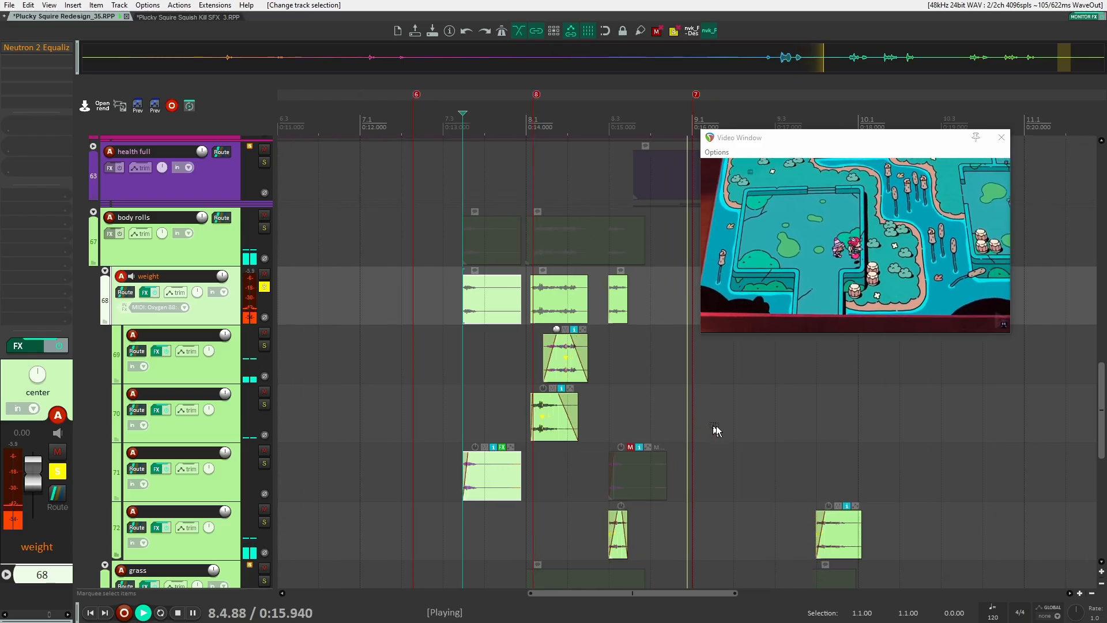
pyautogui.moveTo(732, 416); pyautogui.dragTo(461, 350)
pyautogui.press('space')
pyautogui.moveTo(382, 344); pyautogui.dragTo(645, 357)
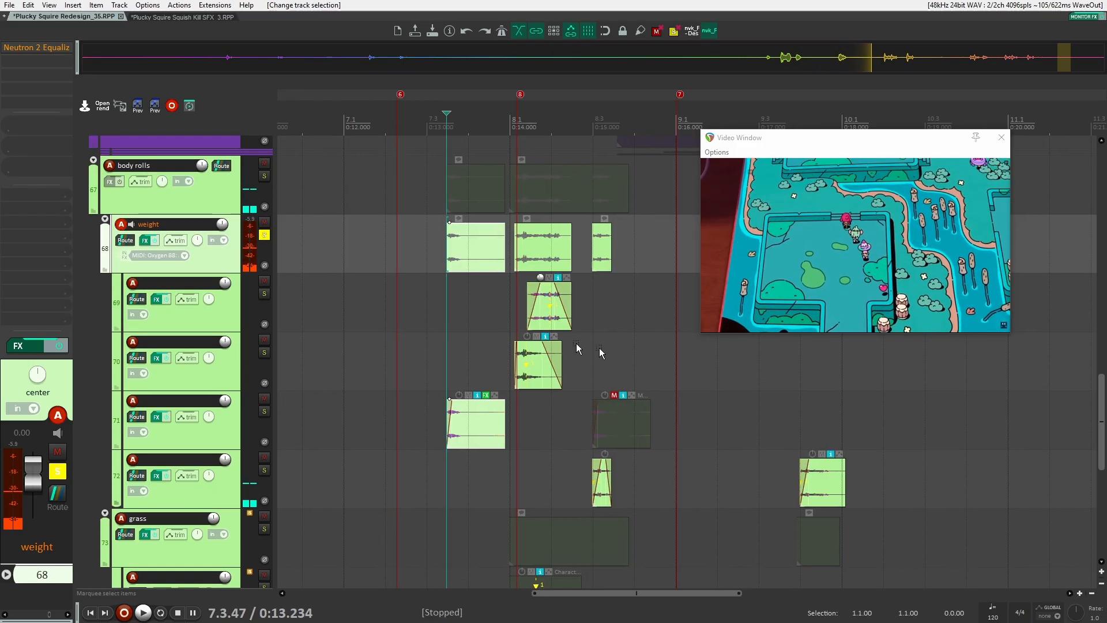
# Step through the weight sub-tracks and solo the third one, track 71
pyautogui.press('Down')
pyautogui.scroll(2, 486, 348)
pyautogui.moveTo(486, 348); pyautogui.dragTo(374, 345)
pyautogui.press('Down')
pyautogui.press('Down')
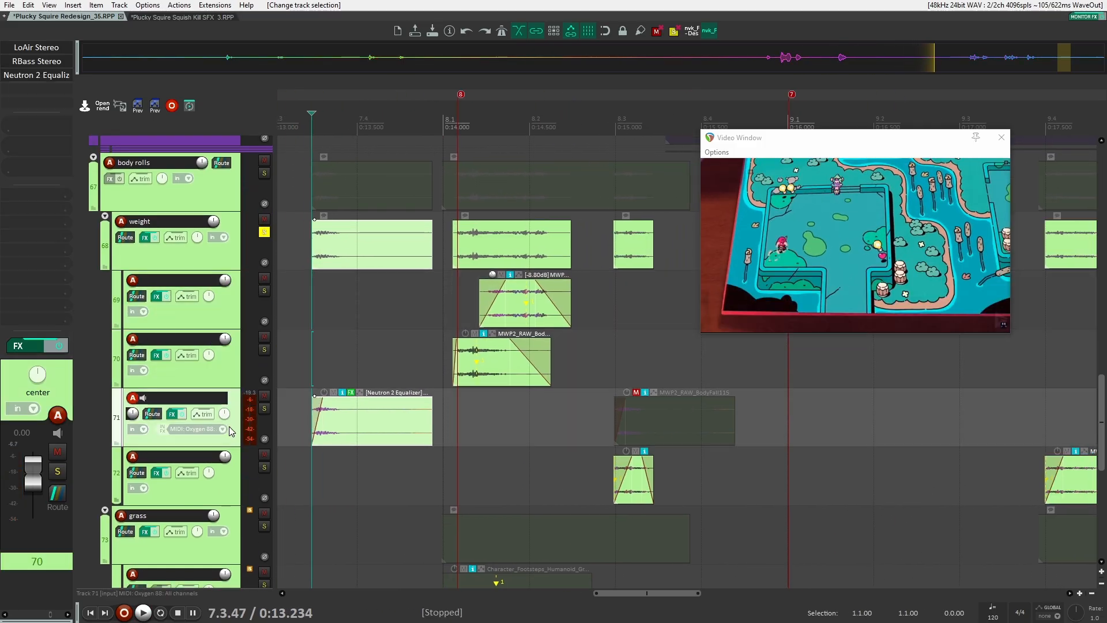
pyautogui.press('Down')
pyautogui.press('Up')
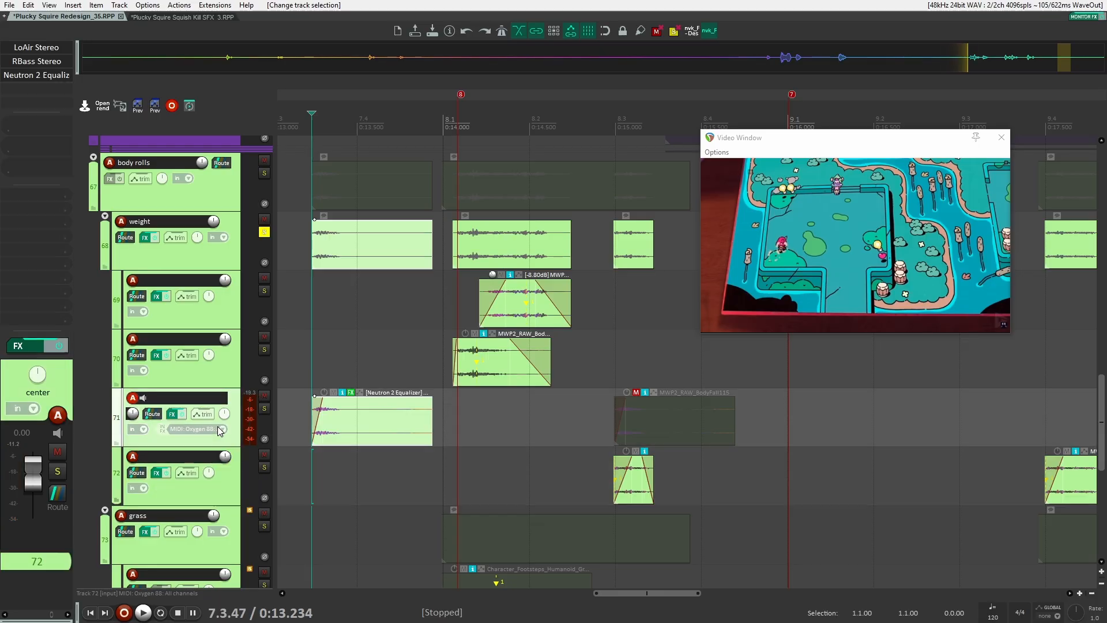
pyautogui.click(265, 409)
# Bypass the LoAir Stereo, RBass Stereo and Neutron 2 Equalizer effects on track 71 and play it
pyautogui.keyDown('shift'); pyautogui.click(54, 75); pyautogui.keyUp('shift')
pyautogui.keyDown('shift'); pyautogui.click(51, 61); pyautogui.keyUp('shift')
pyautogui.keyDown('shift'); pyautogui.click(50, 46); pyautogui.keyUp('shift')
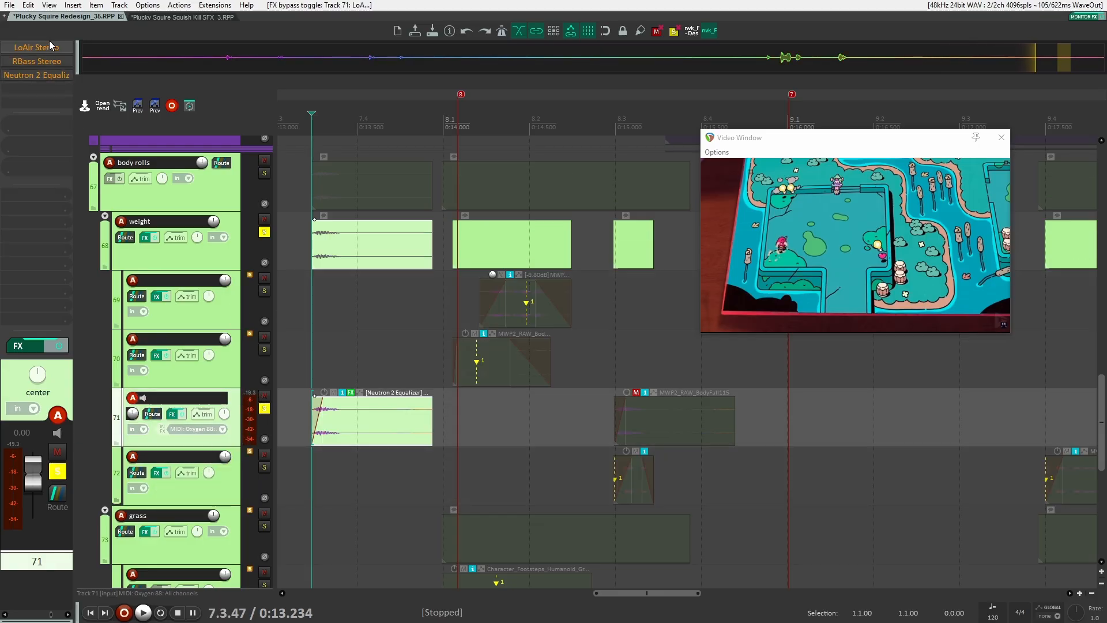
pyautogui.press('space')
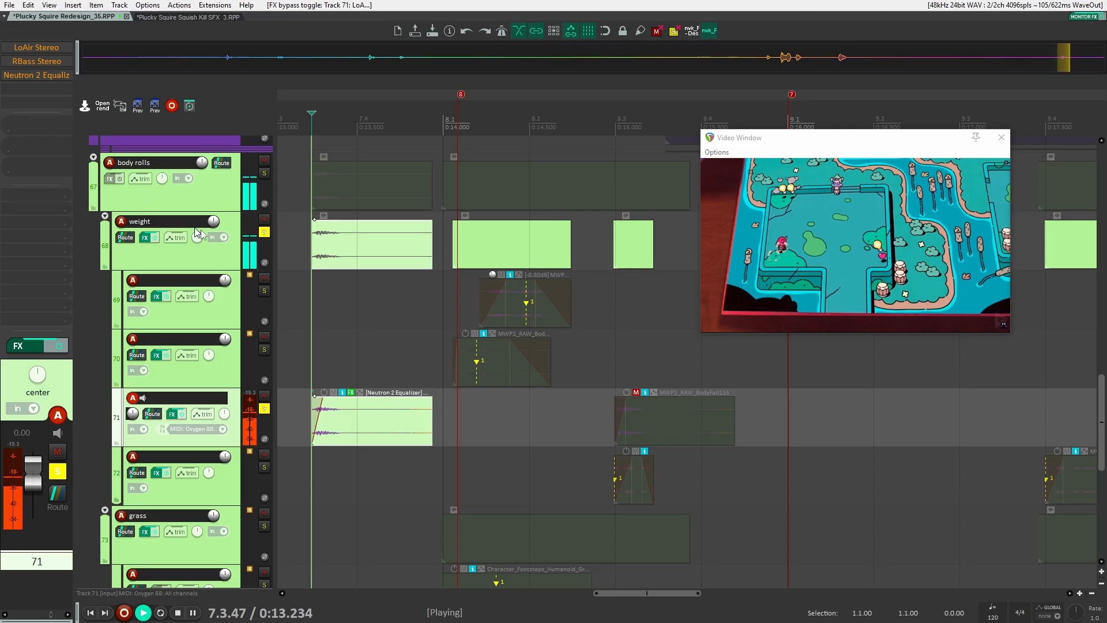
pyautogui.moveTo(335, 419); pyautogui.dragTo(403, 414)
pyautogui.press('space')
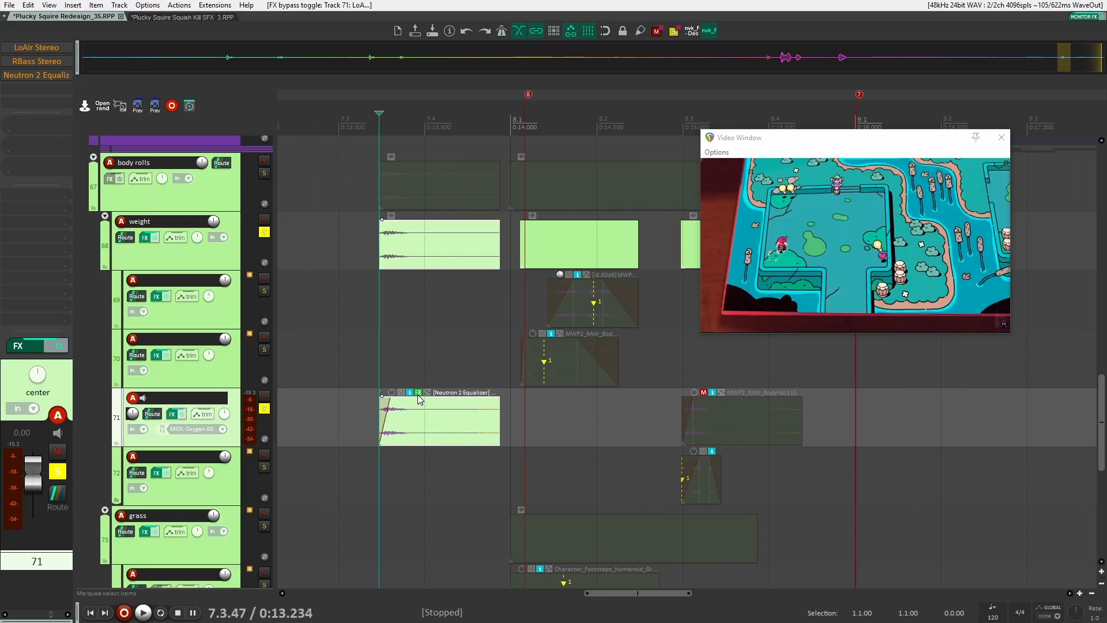
# Open the body fall item's Neutron 2 Equalizer effect chain, audition it, and close it
pyautogui.click(418, 393)
pyautogui.press('space')
# Open the LoAir Stereo and RBass Stereo plugin windows on track 71 and position them near the video during playback
pyautogui.press('space')
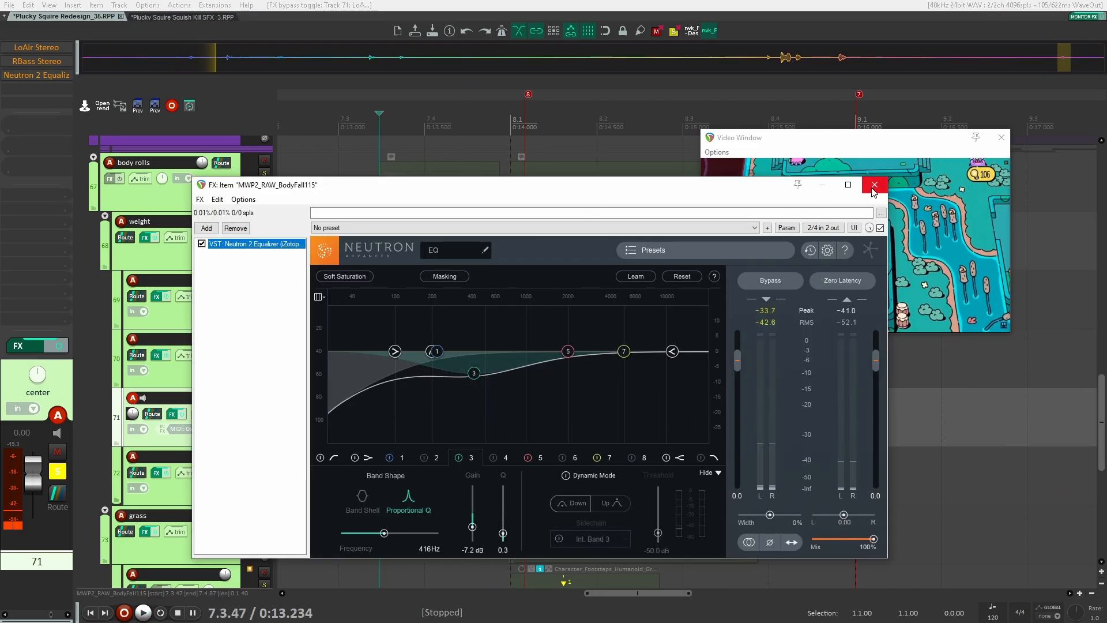
pyautogui.click(873, 187)
pyautogui.click(35, 48)
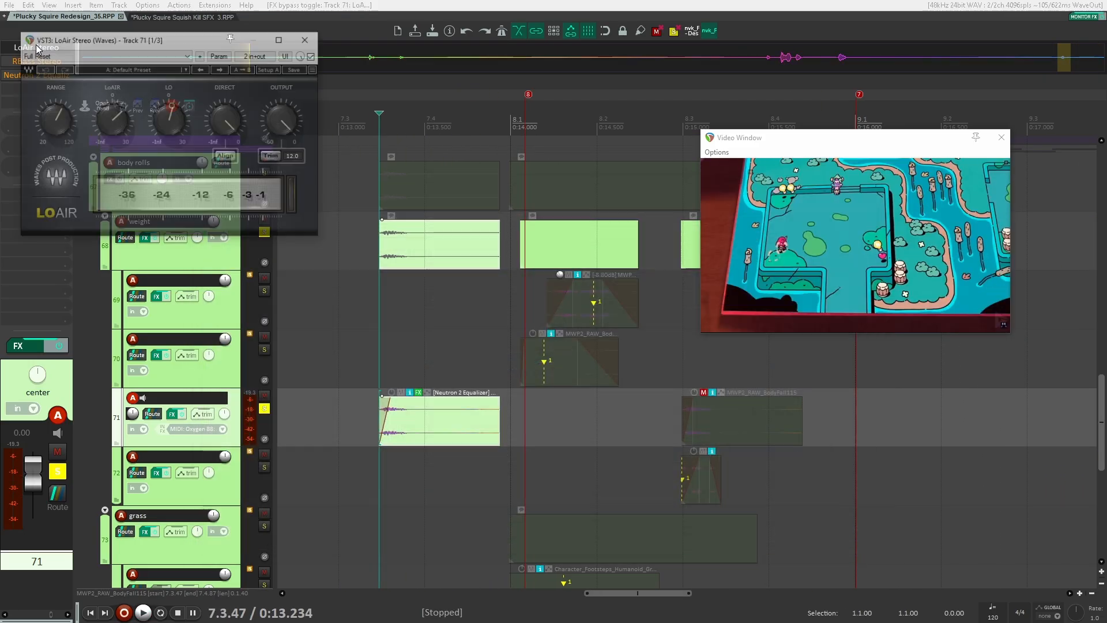
pyautogui.press('space')
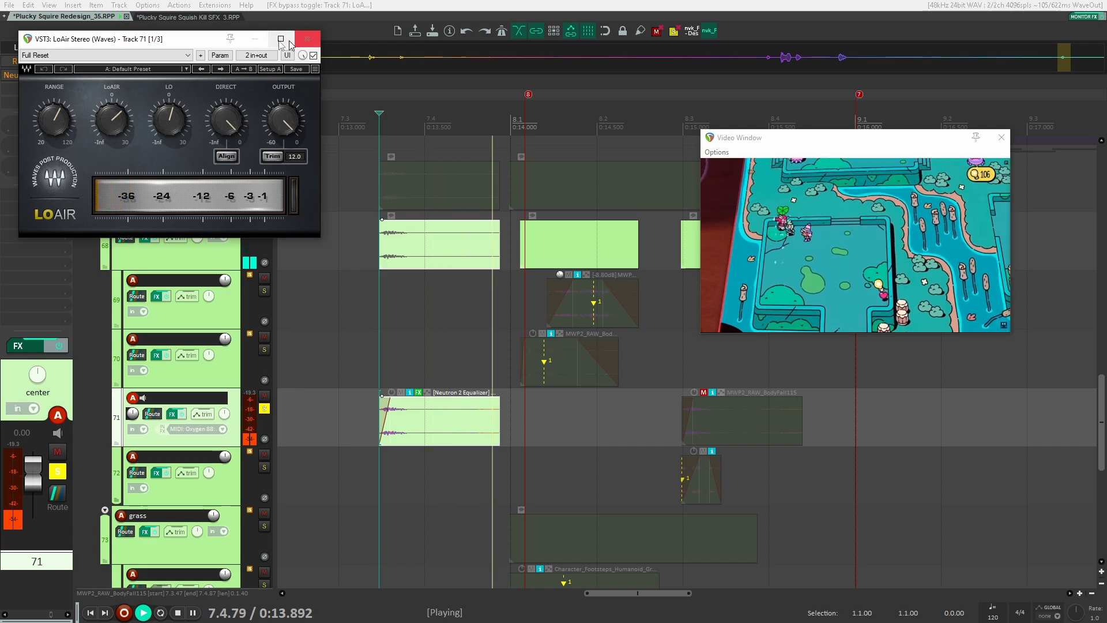
pyautogui.press('space')
pyautogui.moveTo(137, 42); pyautogui.dragTo(478, 151)
pyautogui.press('space')
pyautogui.moveTo(108, 39); pyautogui.dragTo(468, 128)
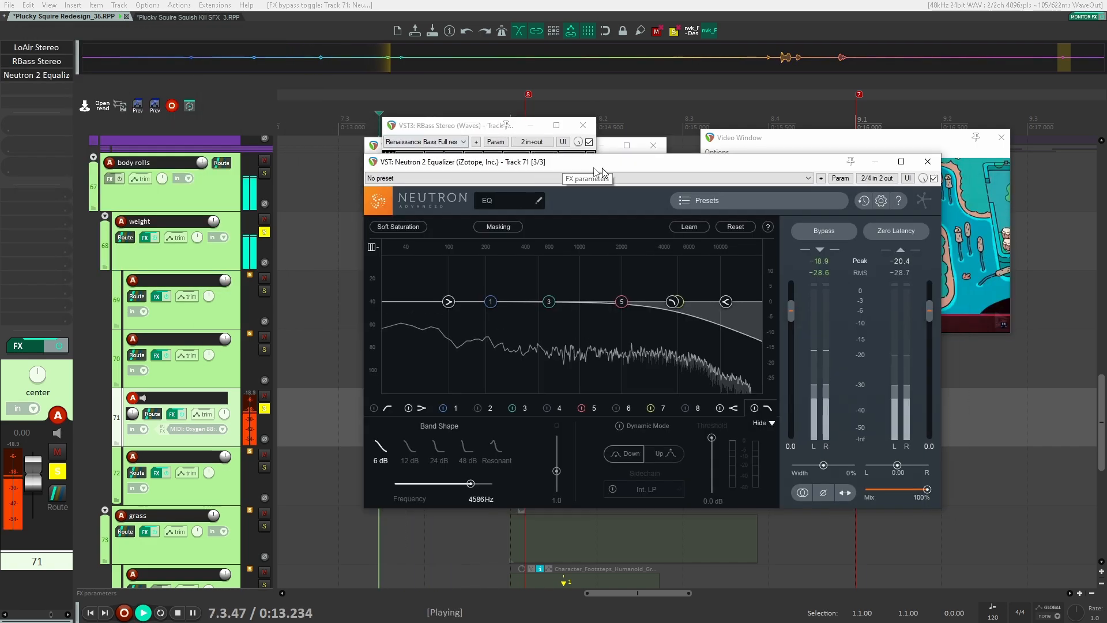
# Audition track 71 with its Neutron 2 Equalizer window open, then close the Neutron, RBass Stereo and LoAir Stereo windows
pyautogui.moveTo(608, 132); pyautogui.dragTo(355, 108)
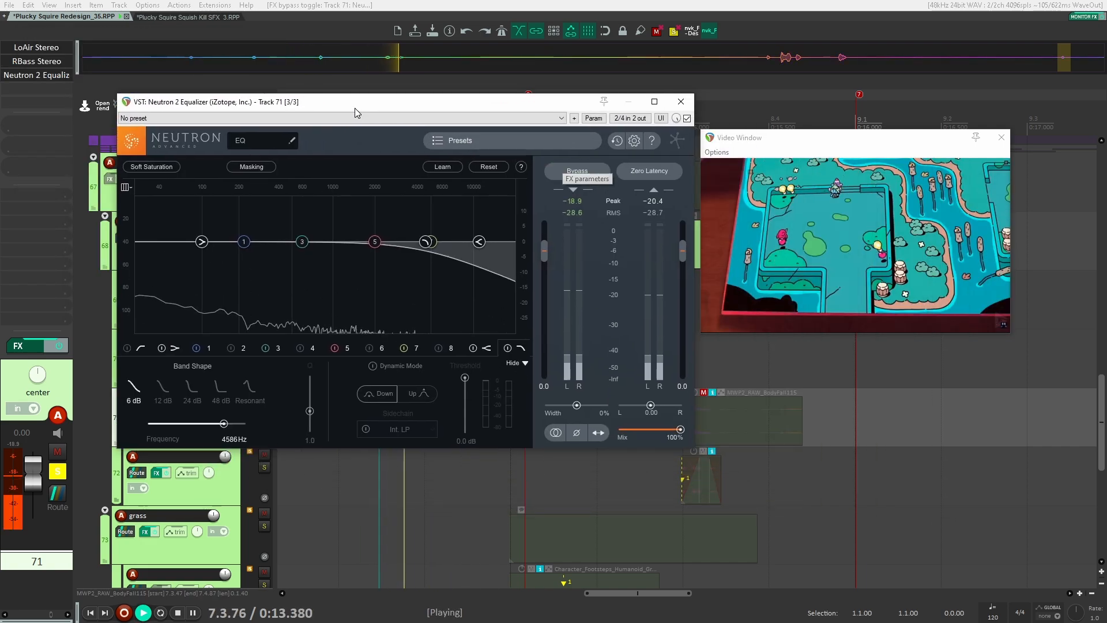
pyautogui.press('space')
pyautogui.press('space')
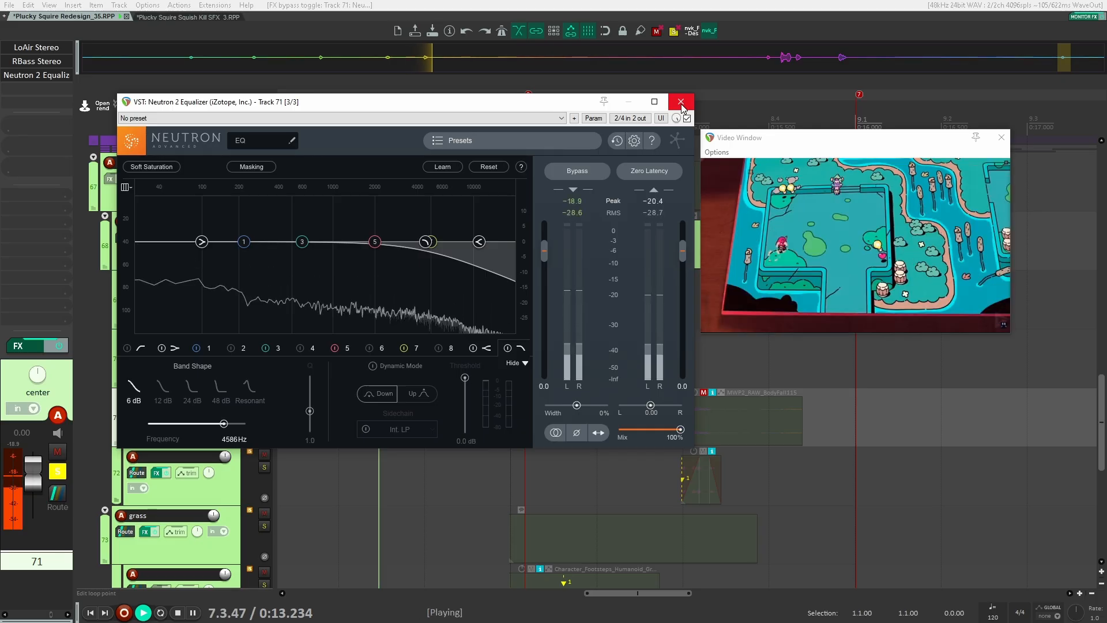
pyautogui.press('space')
pyautogui.click(681, 102)
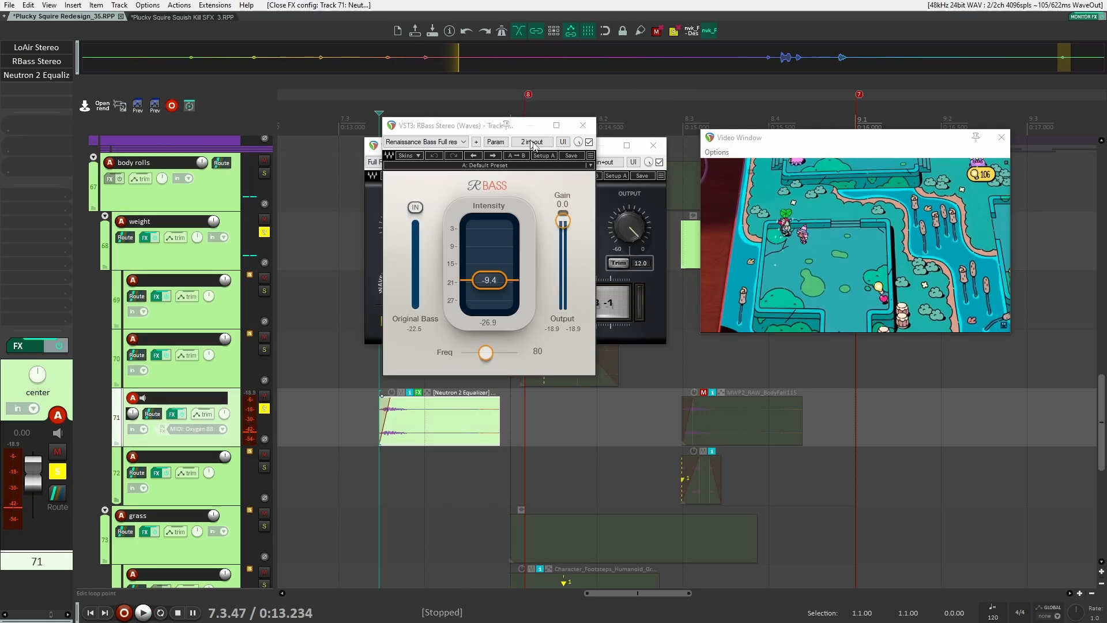
pyautogui.click(581, 126)
pyautogui.click(654, 146)
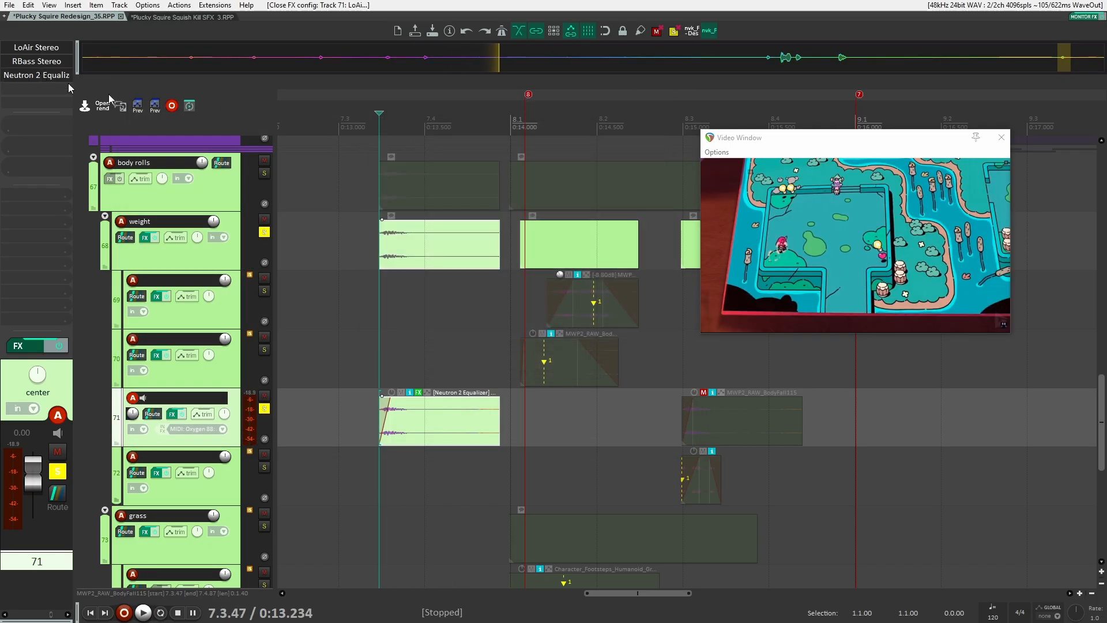
# Reopen and close track 71's Neutron 2 Equalizer, and unsolo track 71
pyautogui.click(54, 76)
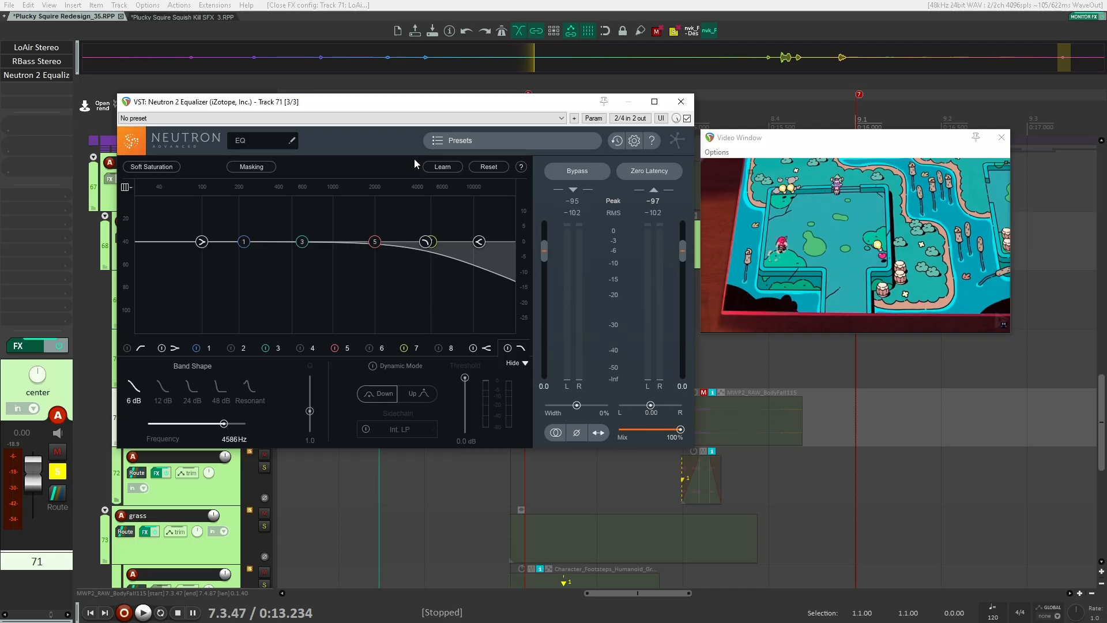
pyautogui.click(681, 102)
pyautogui.scroll(-2, 415, 315)
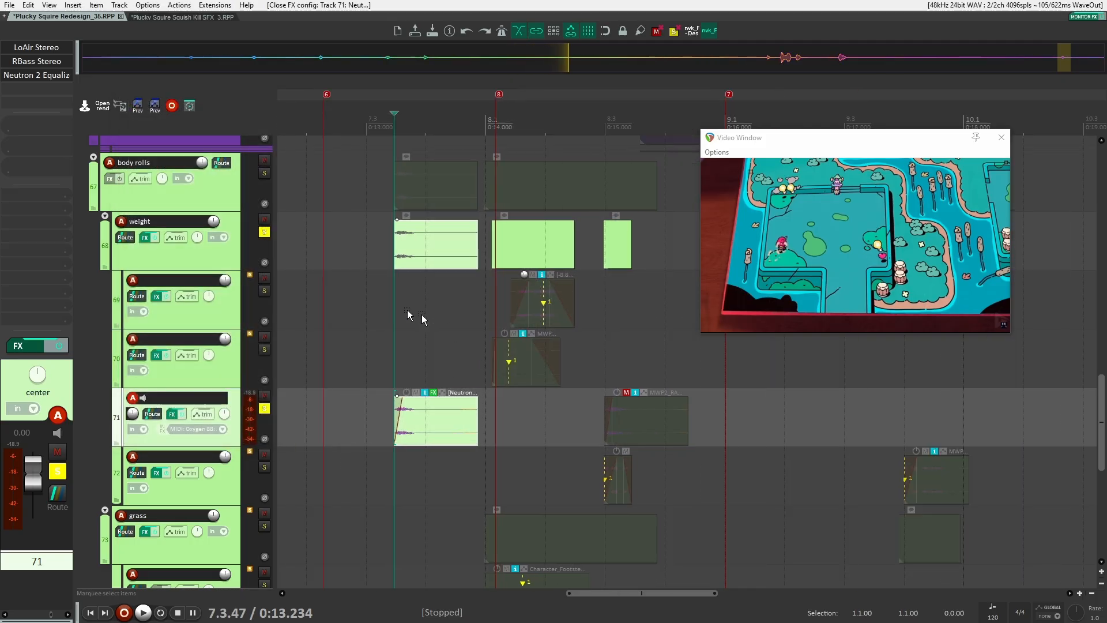
pyautogui.click(265, 408)
pyautogui.scroll(2, 374, 339)
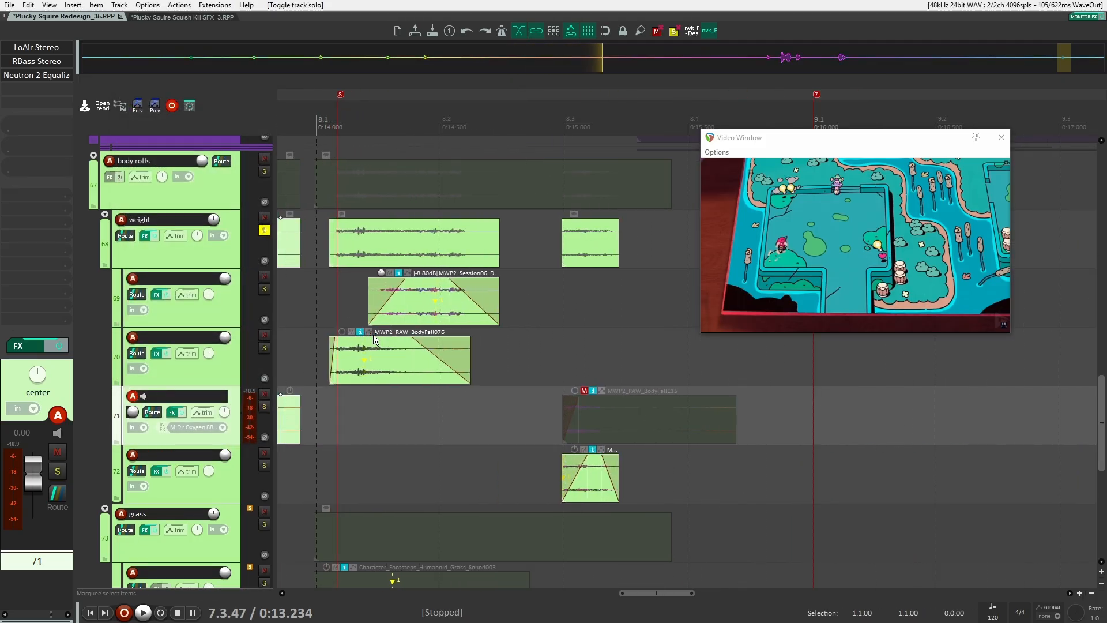
# Toggle solo on weight sub-tracks 70 and 69 and select track 69
pyautogui.click(265, 348)
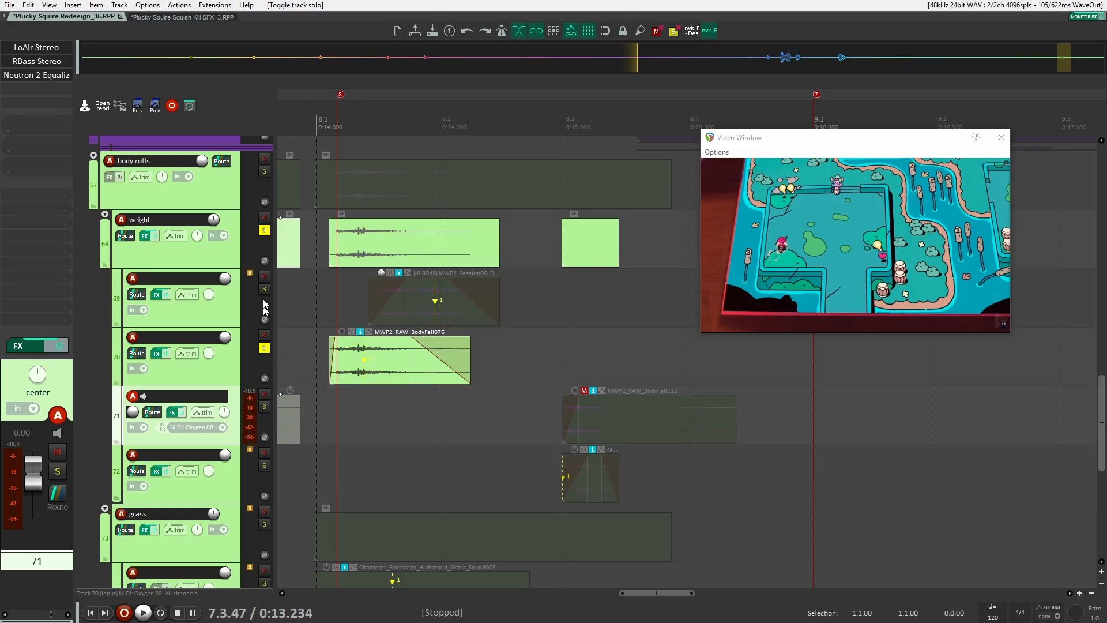
pyautogui.click(265, 289)
pyautogui.click(226, 314)
pyautogui.click(220, 362)
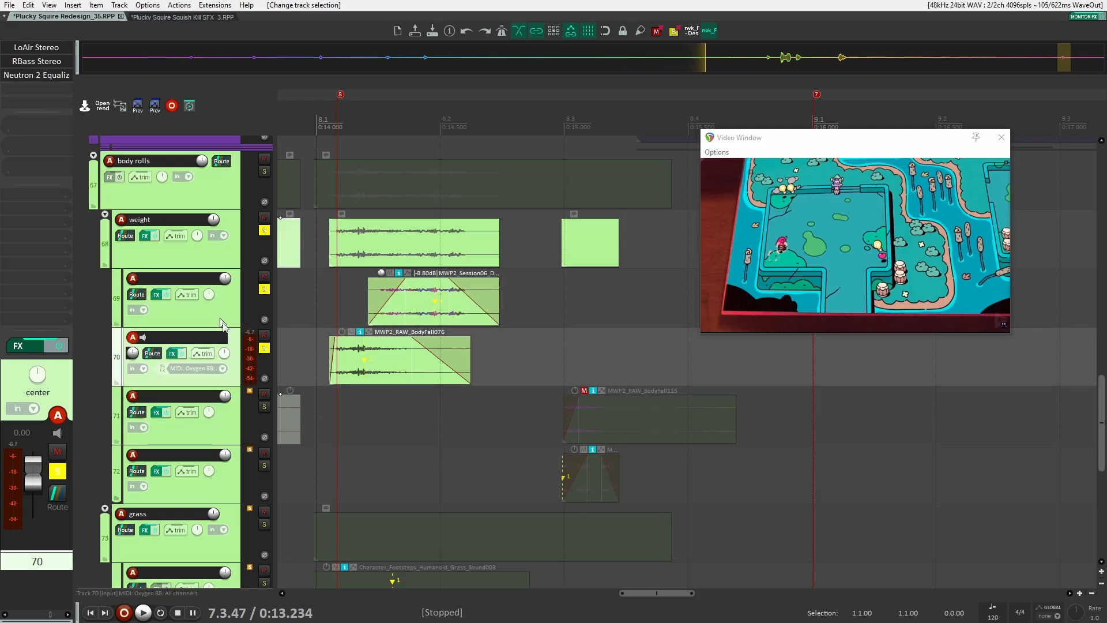
pyautogui.click(264, 349)
pyautogui.click(265, 290)
pyautogui.click(224, 307)
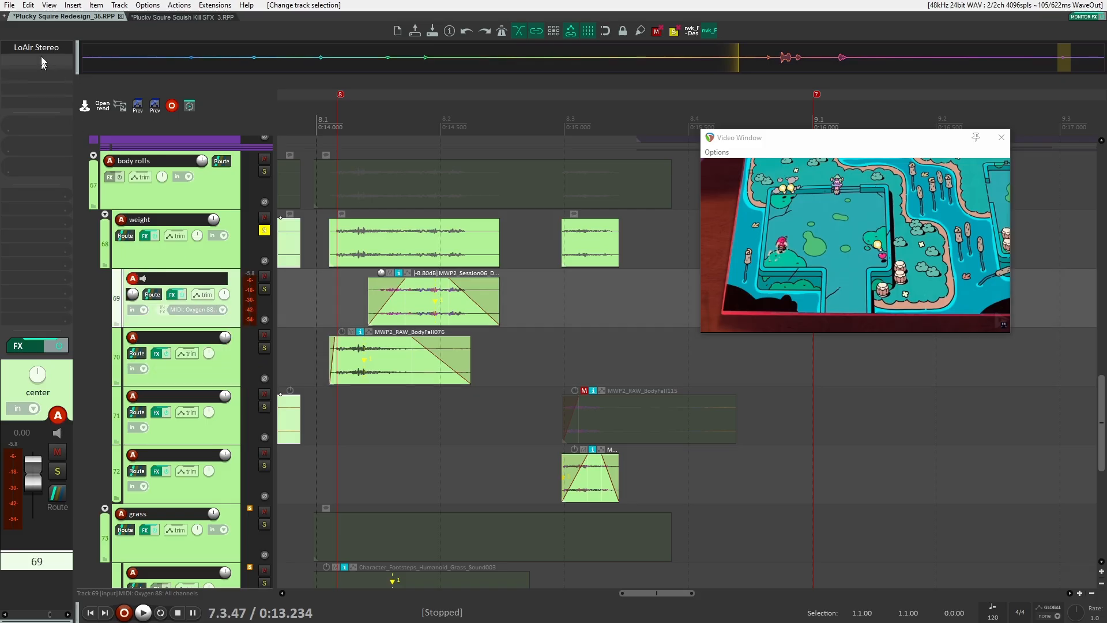
# Solo track 69 and audition it with LoAir Stereo open, then bypass LoAir Stereo and close its window
pyautogui.click(41, 49)
pyautogui.click(264, 289)
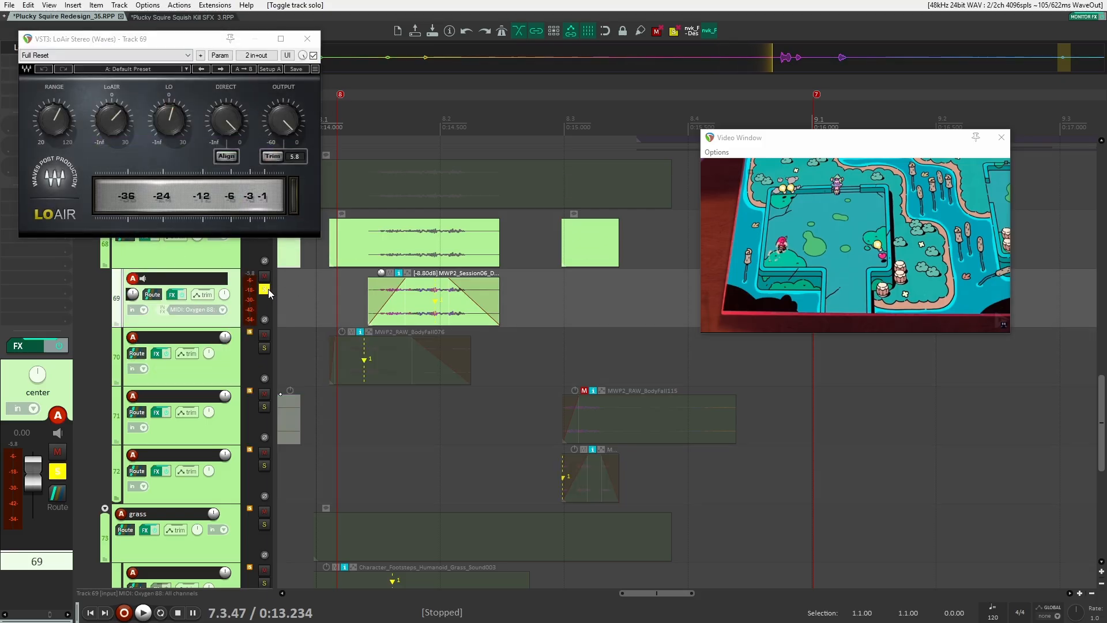
pyautogui.press('space')
pyautogui.scroll(-2, 445, 333)
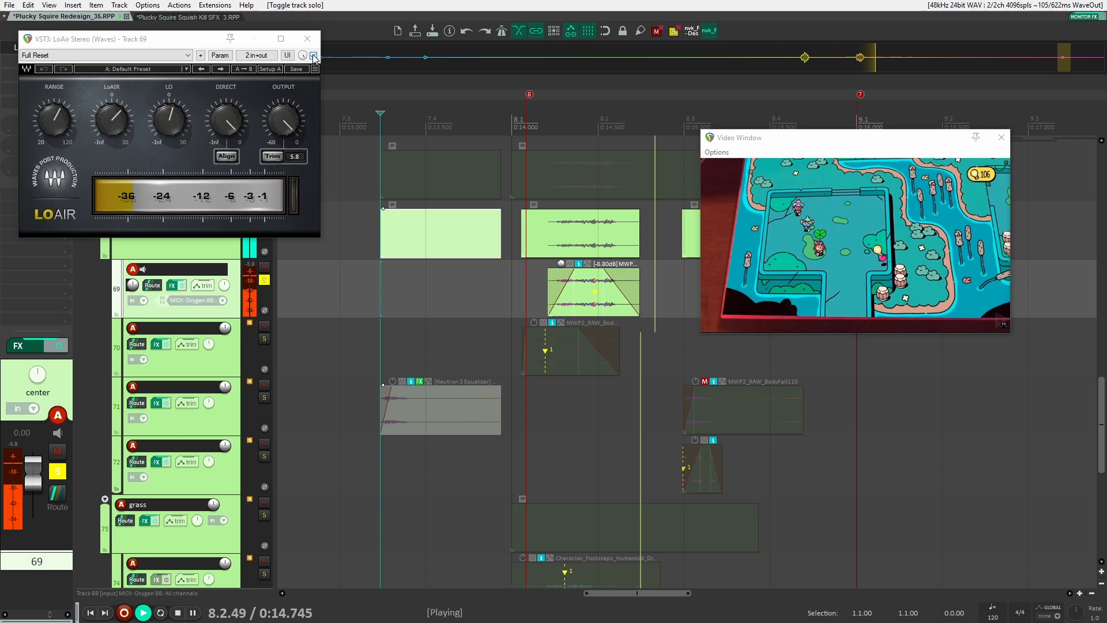
pyautogui.moveTo(313, 56); pyautogui.dragTo(482, 163)
pyautogui.click(479, 152)
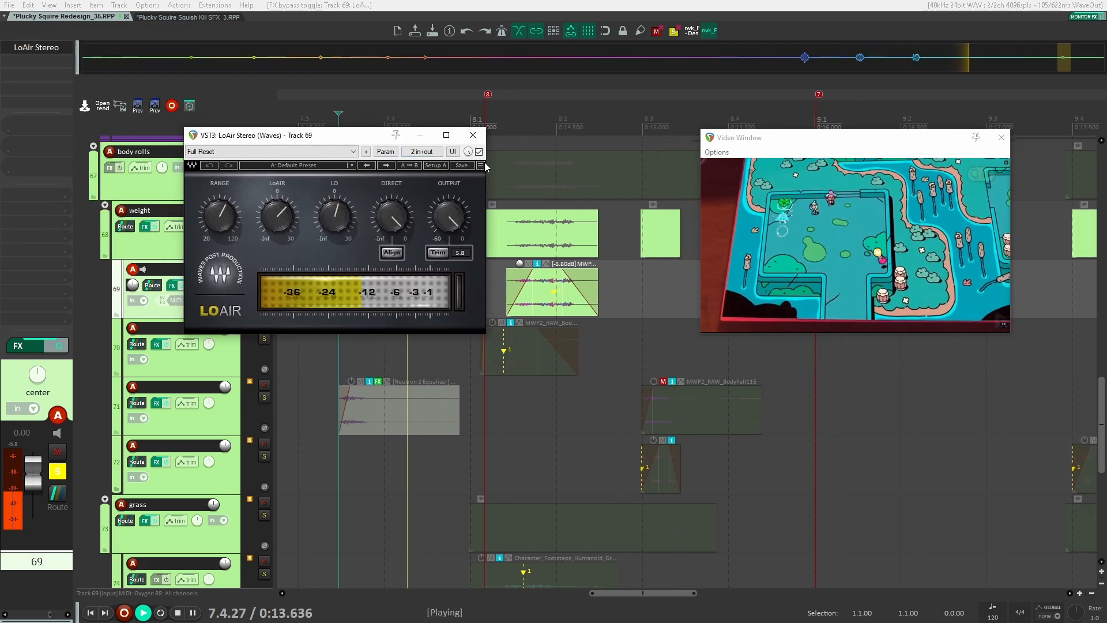
pyautogui.click(472, 135)
pyautogui.press('space')
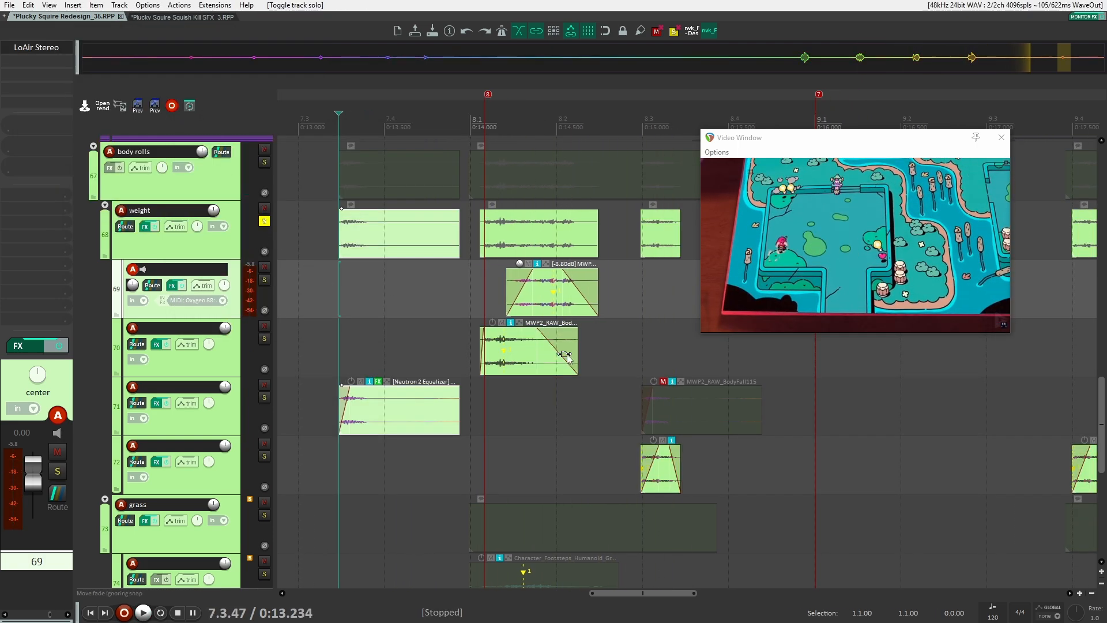
# Solo the weight folder track 68 and the grass folder track 73
pyautogui.scroll(-2, 606, 356)
pyautogui.scroll(2, 571, 333)
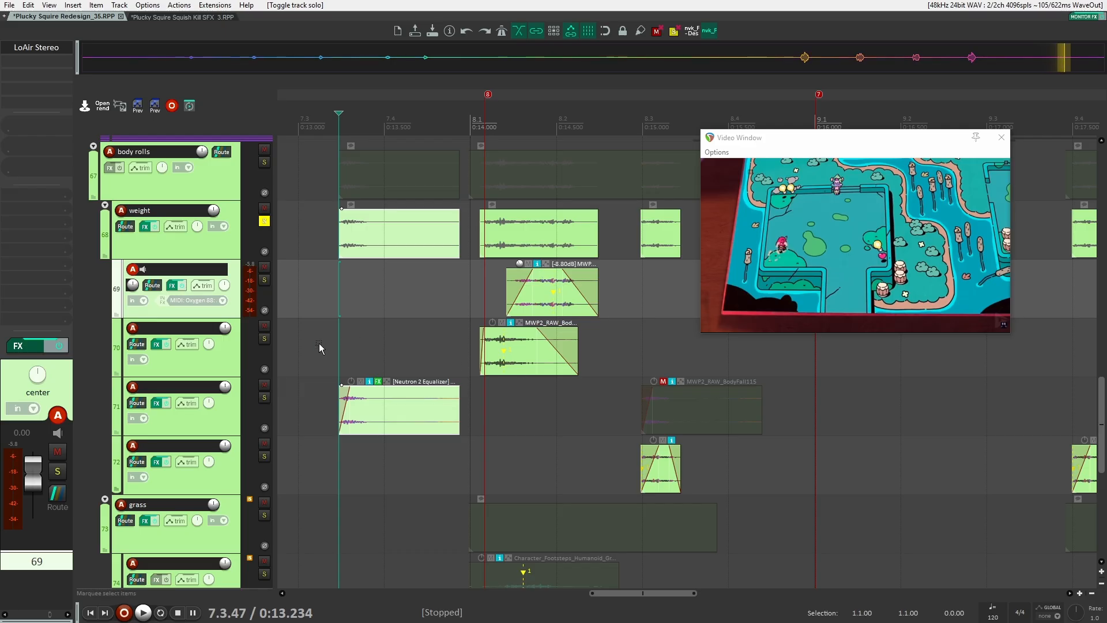
pyautogui.click(264, 221)
pyautogui.scroll(-2, 327, 347)
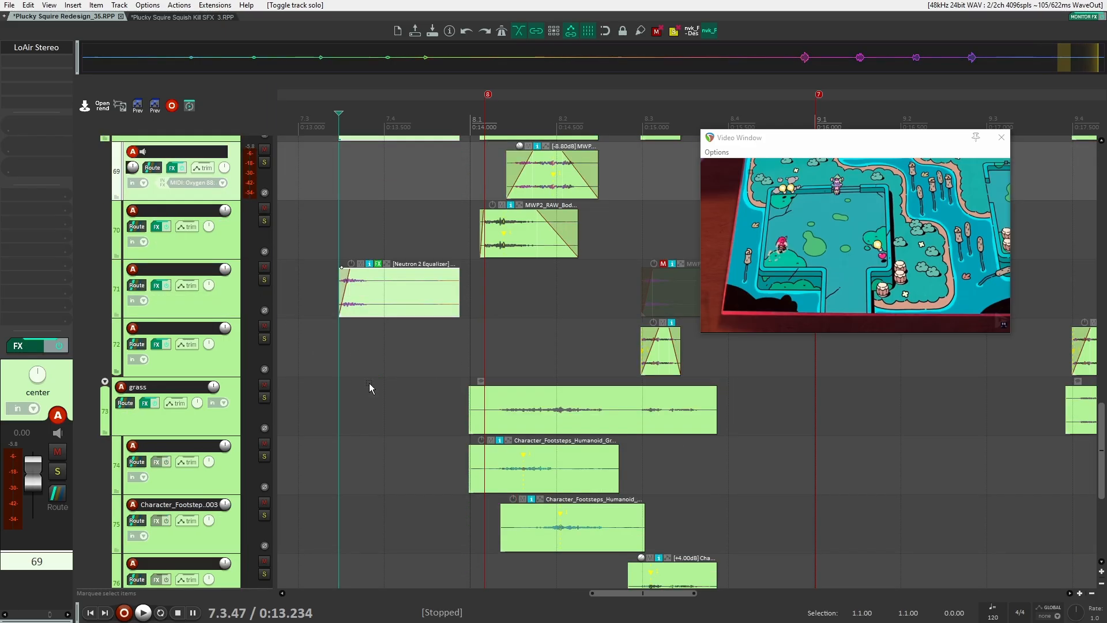
pyautogui.click(264, 397)
pyautogui.scroll(-3, 296, 406)
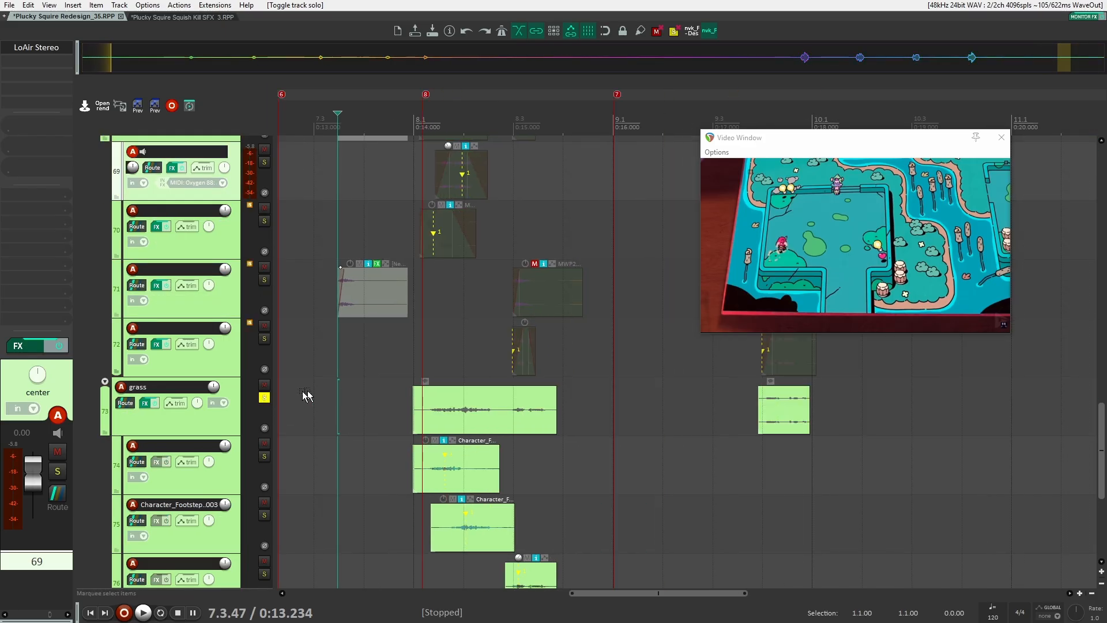
pyautogui.scroll(2, 622, 412)
pyautogui.scroll(-2, 634, 414)
pyautogui.scroll(-3, 623, 403)
pyautogui.scroll(2, 462, 329)
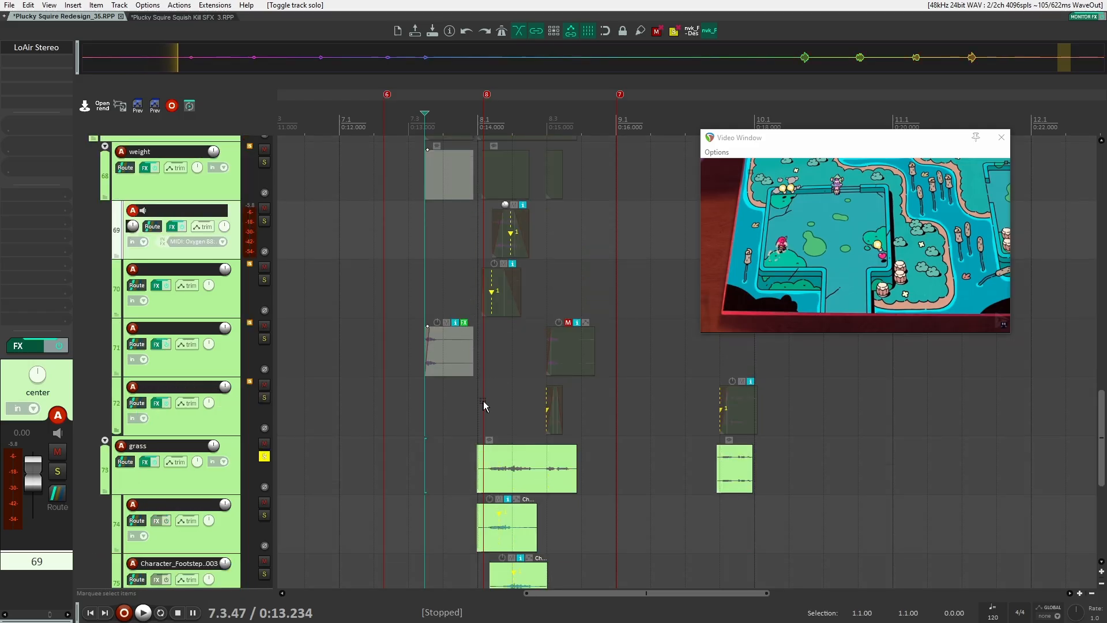
pyautogui.scroll(-4, 490, 381)
pyautogui.scroll(1, 548, 347)
pyautogui.scroll(2, 398, 277)
# Select the grass folder track and play back its footstep items against the video
pyautogui.click(395, 269)
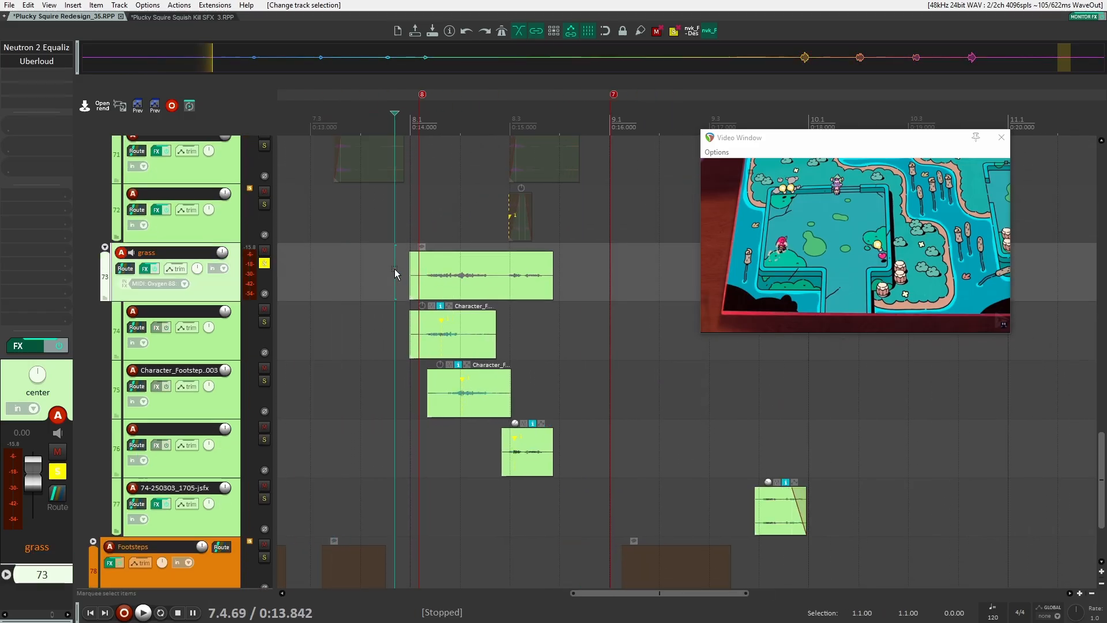
pyautogui.press('space')
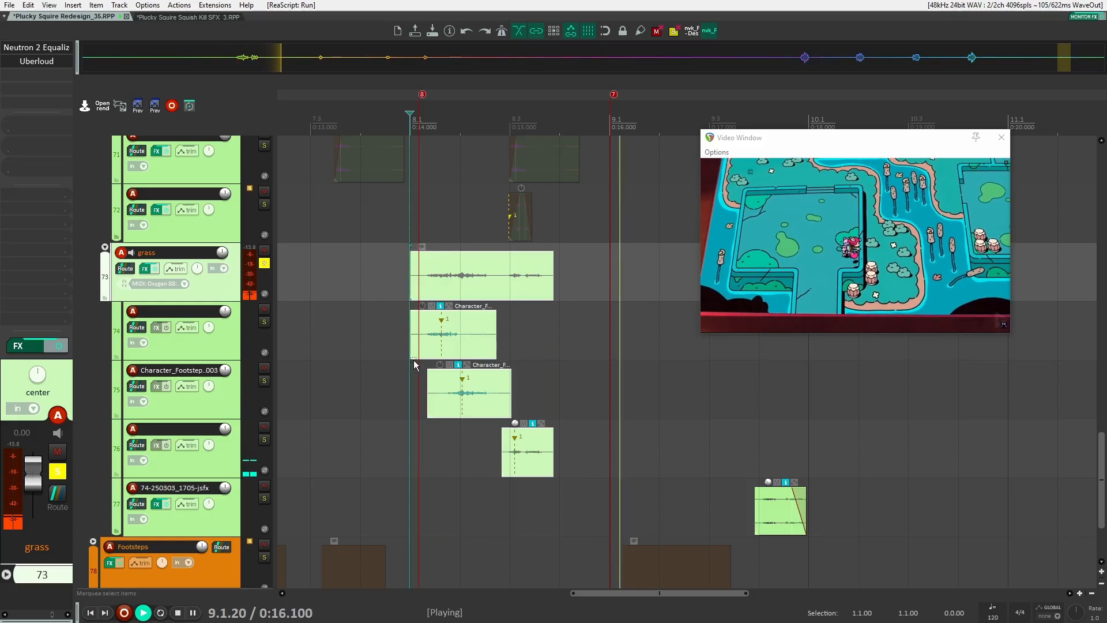
pyautogui.press('space')
pyautogui.scroll(1, 403, 378)
pyautogui.moveTo(375, 380); pyautogui.dragTo(451, 387)
pyautogui.scroll(4, 461, 420)
pyautogui.scroll(-6, 462, 421)
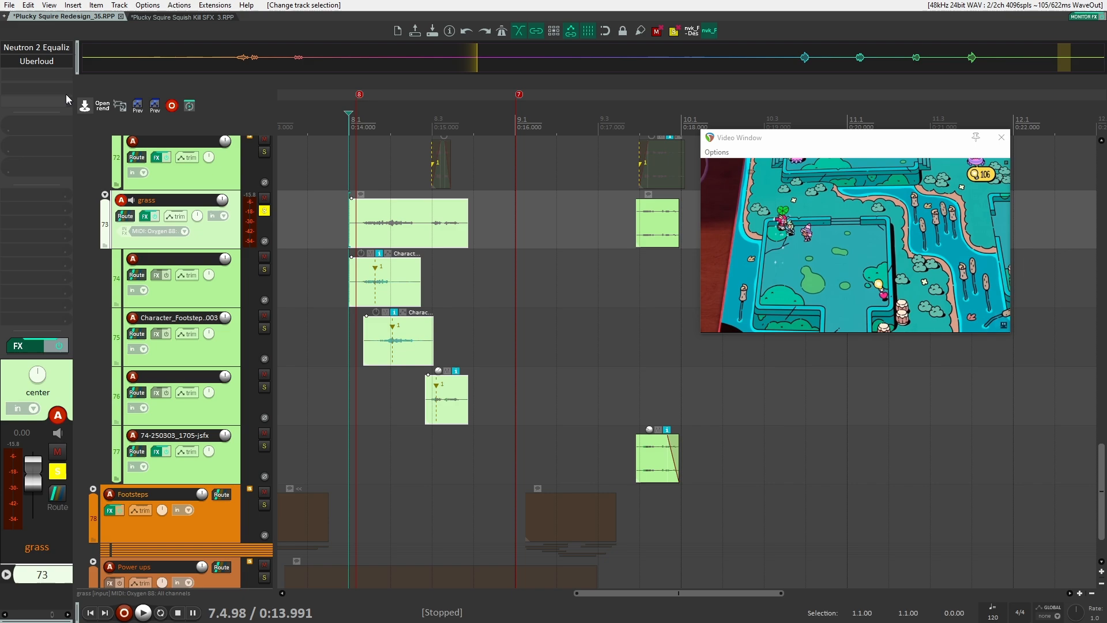
# Inspect the grass track's Neutron 2 Equalizer and Uberloud effects, bypassing Uberloud, and play the track
pyautogui.click(43, 49)
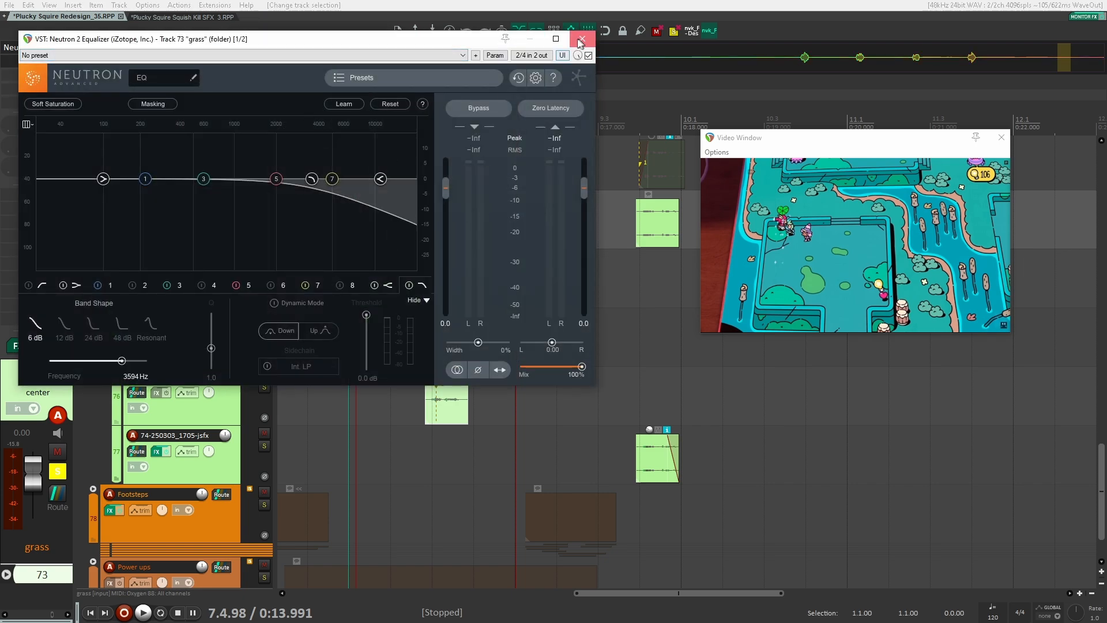
pyautogui.click(580, 41)
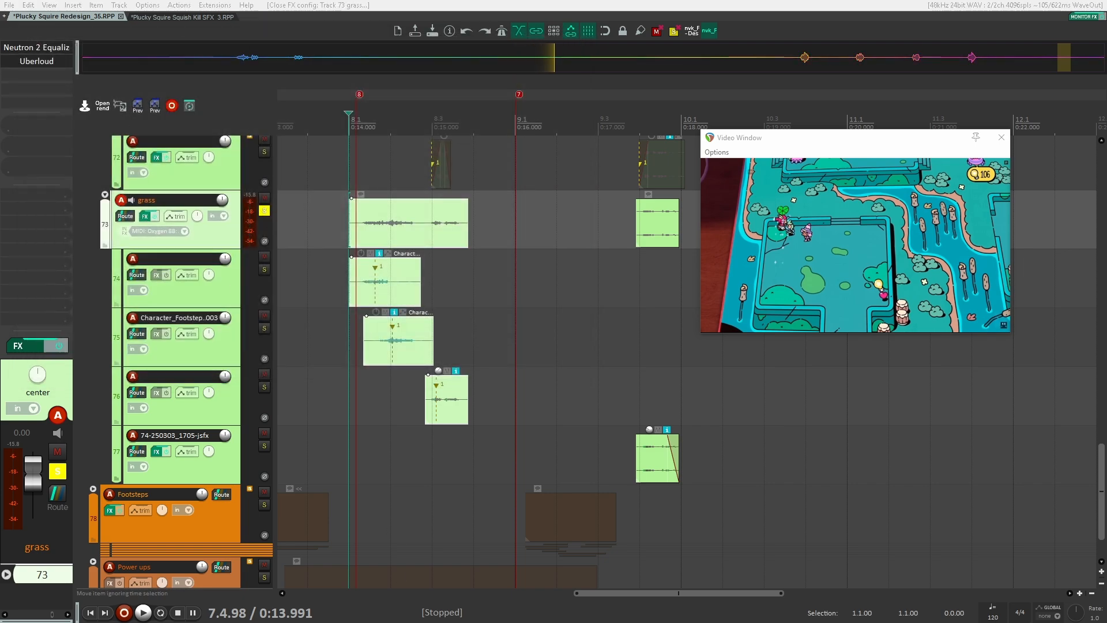
pyautogui.moveTo(562, 307); pyautogui.dragTo(528, 232)
pyautogui.keyDown('shift'); pyautogui.click(37, 62); pyautogui.keyUp('shift')
pyautogui.keyDown('shift'); pyautogui.click(38, 47); pyautogui.keyUp('shift')
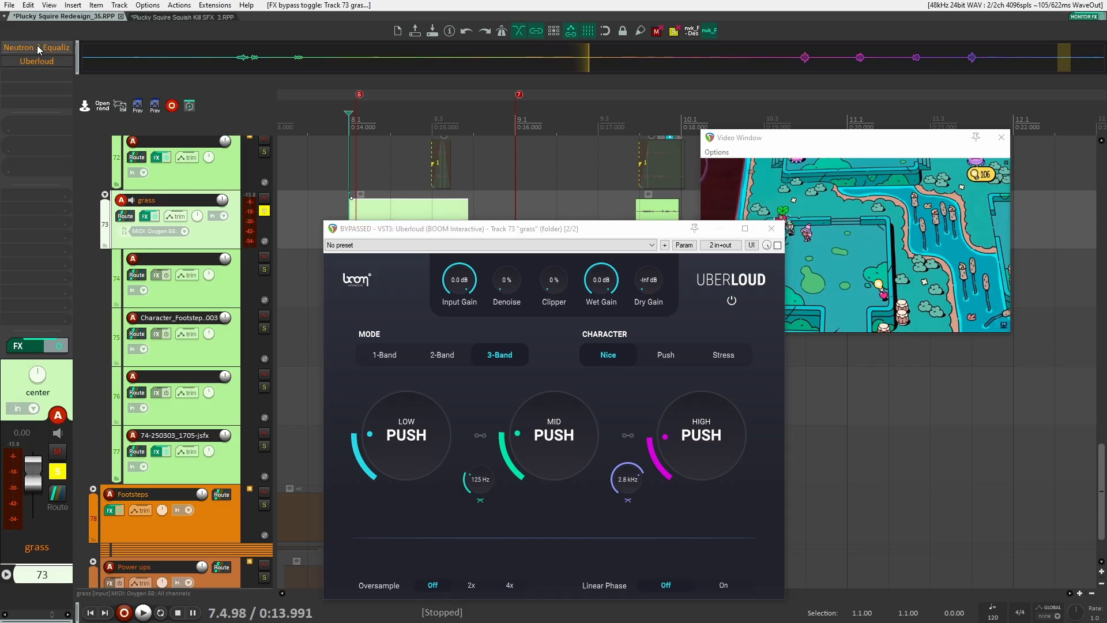
pyautogui.click(771, 229)
pyautogui.press('space')
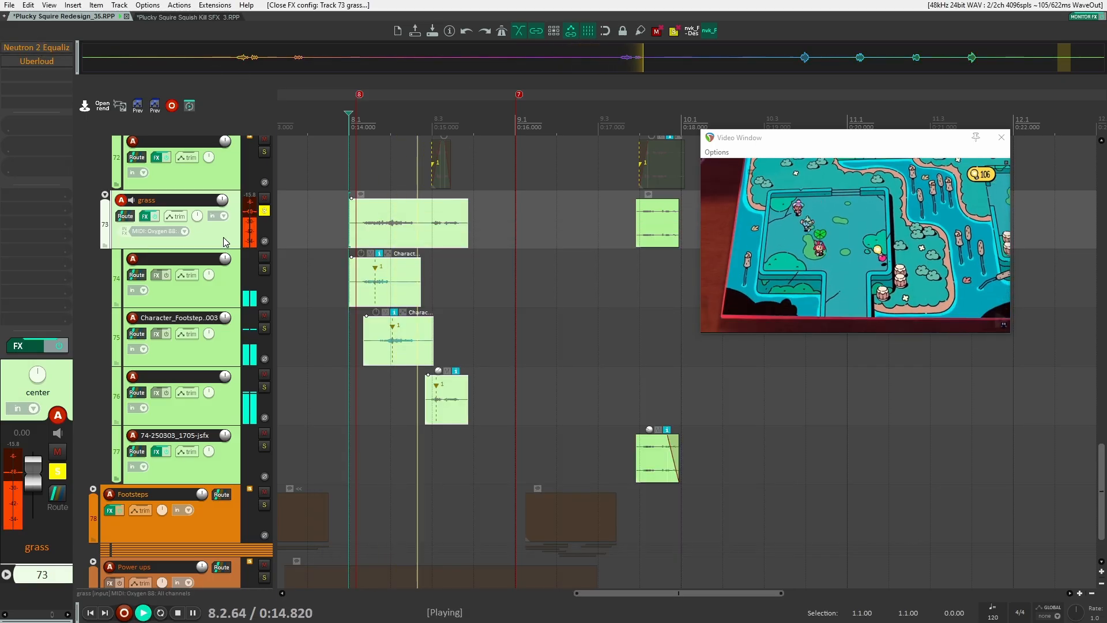
pyautogui.press('space')
# Open the grass track's Neutron 2 Equalizer and Uberloud windows, re-enable Uberloud, and audition the footsteps
pyautogui.keyDown('shift'); pyautogui.click(39, 50); pyautogui.keyUp('shift')
pyautogui.click(39, 49)
pyautogui.press('space')
pyautogui.moveTo(345, 46); pyautogui.dragTo(482, 41)
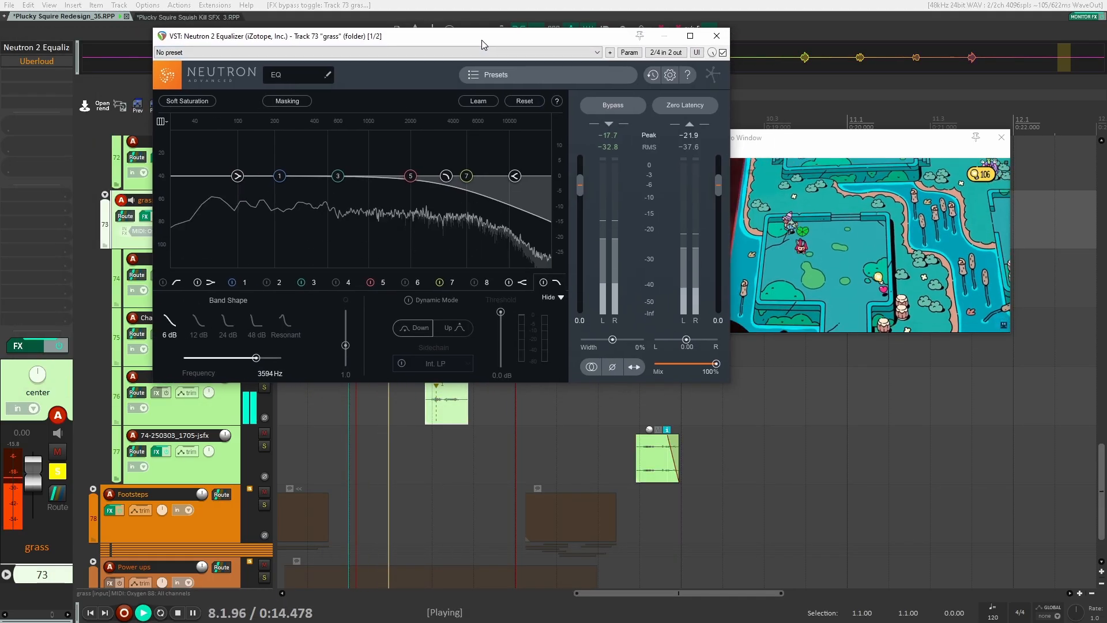
pyautogui.press('space')
pyautogui.keyDown('shift'); pyautogui.click(20, 60); pyautogui.keyUp('shift')
pyautogui.click(20, 60)
pyautogui.press('space')
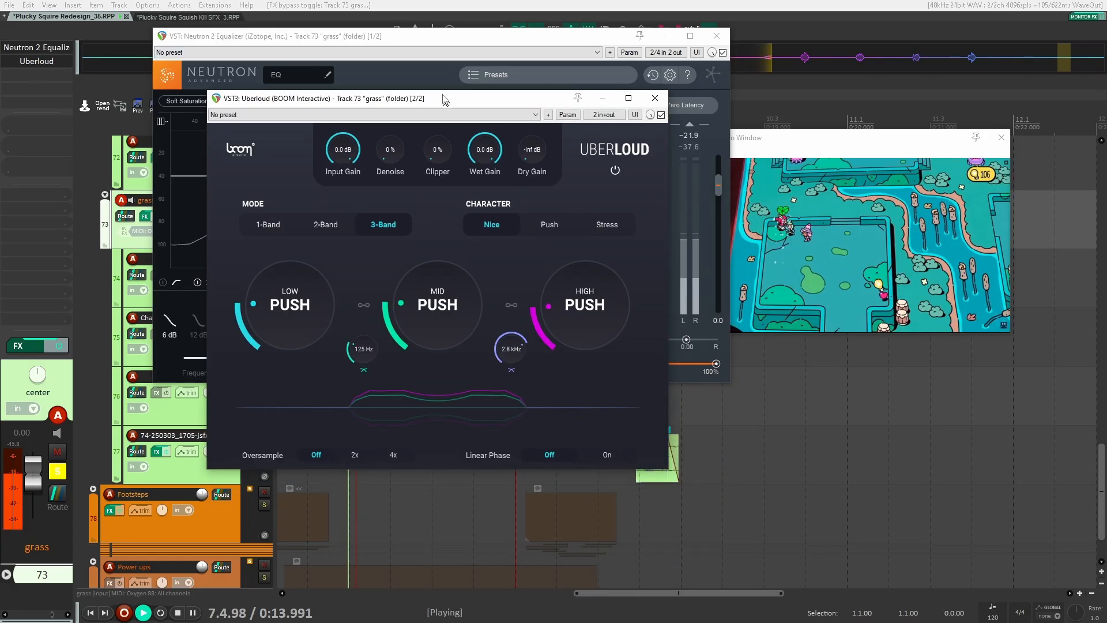
pyautogui.moveTo(444, 100); pyautogui.dragTo(428, 70)
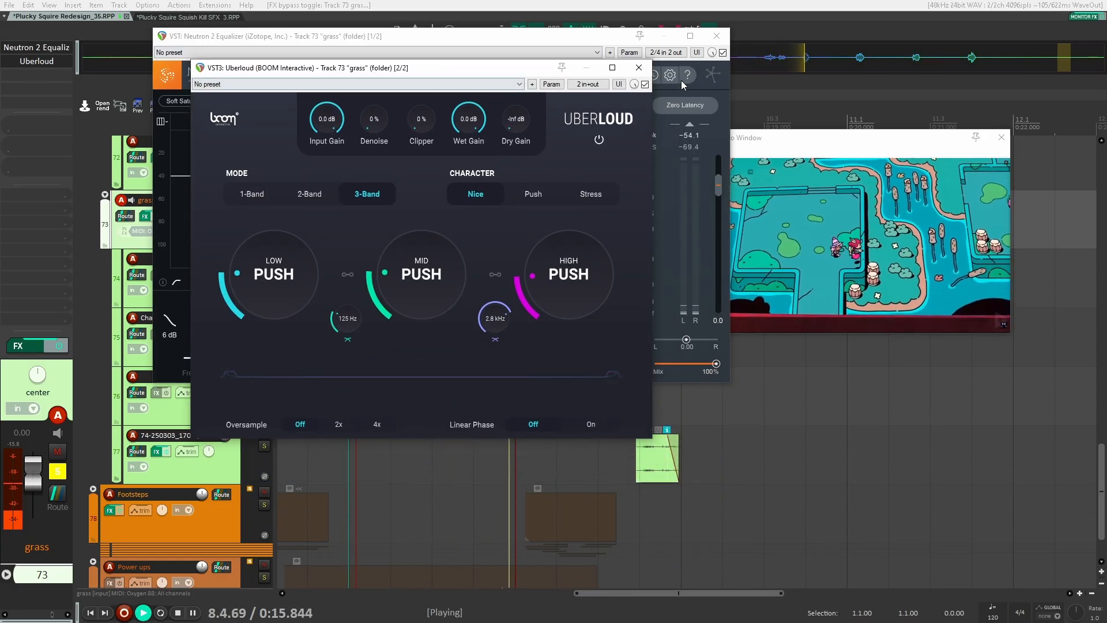
pyautogui.press('space')
# Collapse the body rolls folder, expand the Power ups folder, and select the Power up track 86
pyautogui.scroll(5, 195, 358)
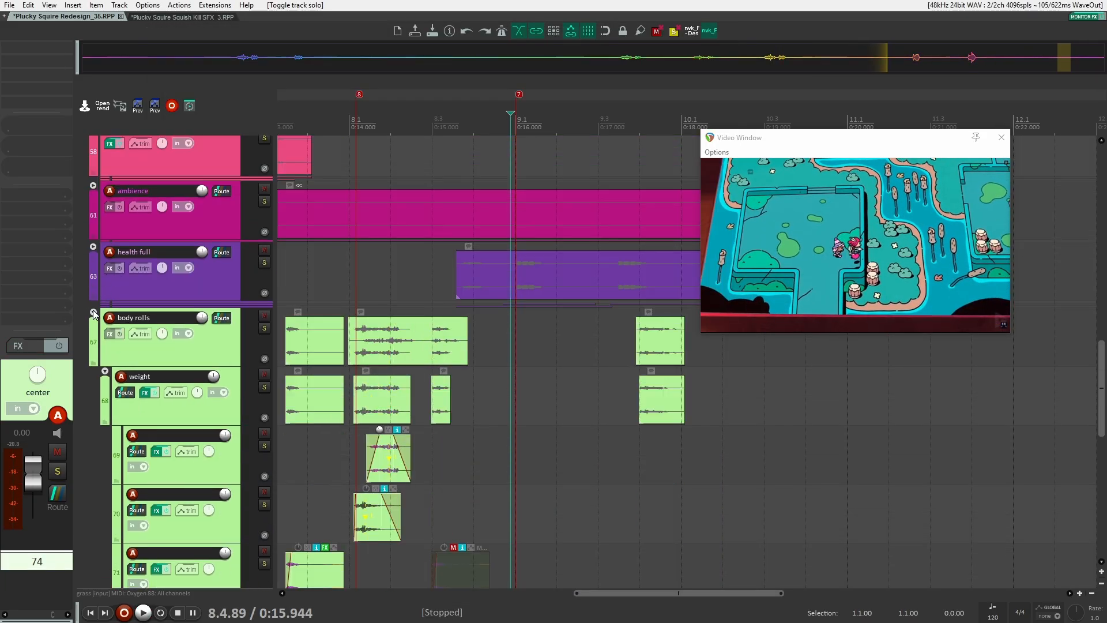
pyautogui.click(93, 313)
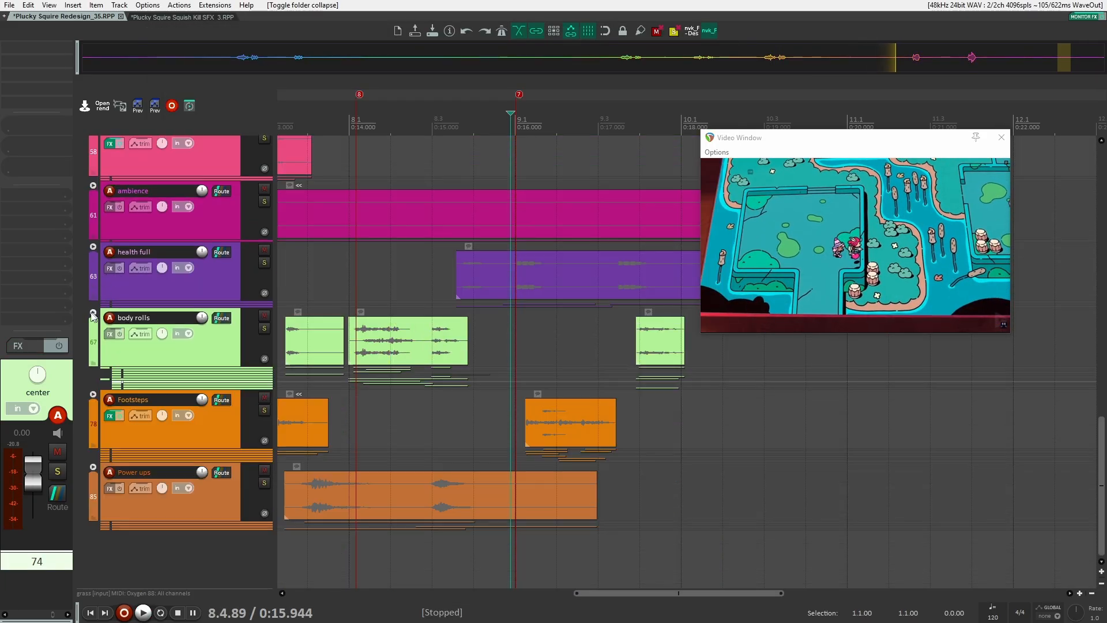
pyautogui.scroll(-3, 239, 486)
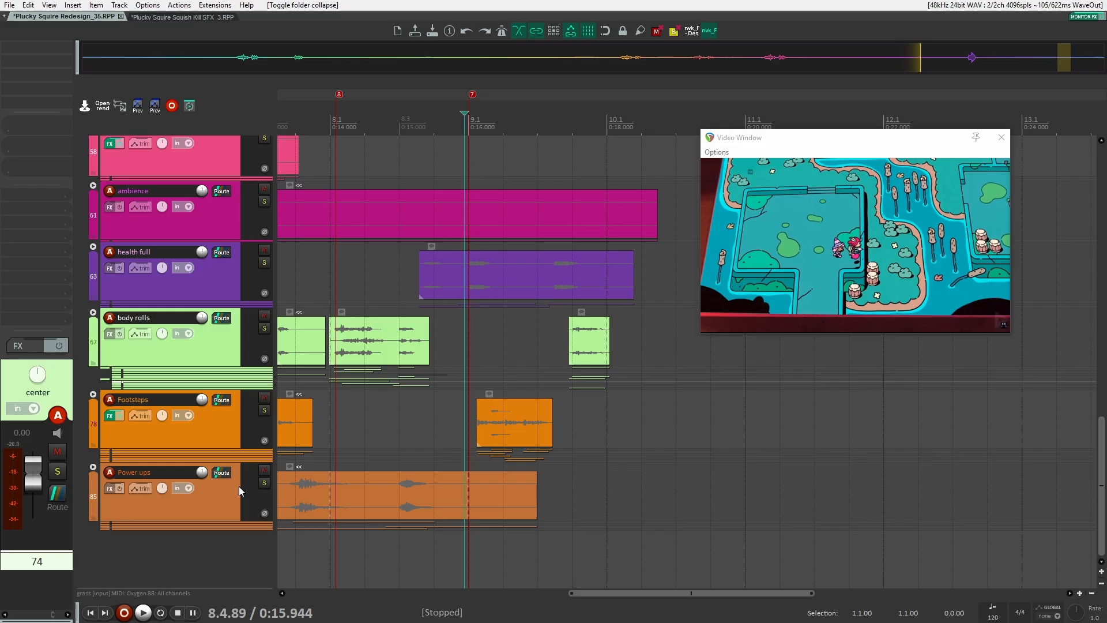
pyautogui.click(93, 467)
pyautogui.scroll(-4, 410, 442)
pyautogui.moveTo(466, 376); pyautogui.dragTo(619, 375)
pyautogui.click(571, 346)
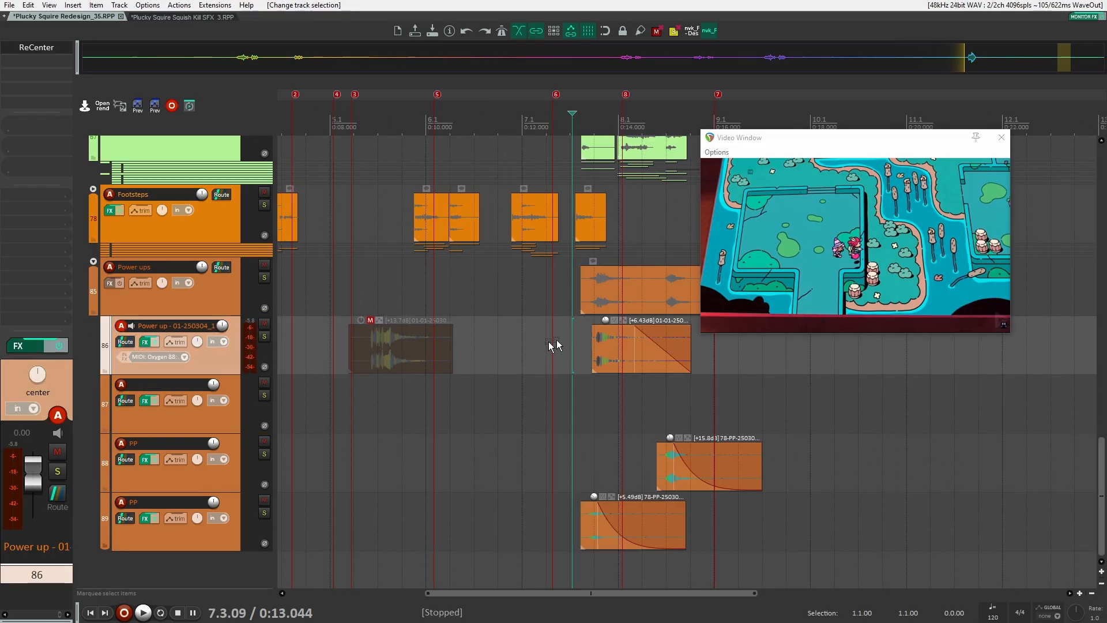
# Solo the Power ups folder and play it back from just before the power-up items
pyautogui.scroll(-3, 392, 388)
pyautogui.moveTo(359, 378); pyautogui.dragTo(392, 375)
pyautogui.click(263, 275)
pyautogui.press('space')
pyautogui.scroll(3, 504, 354)
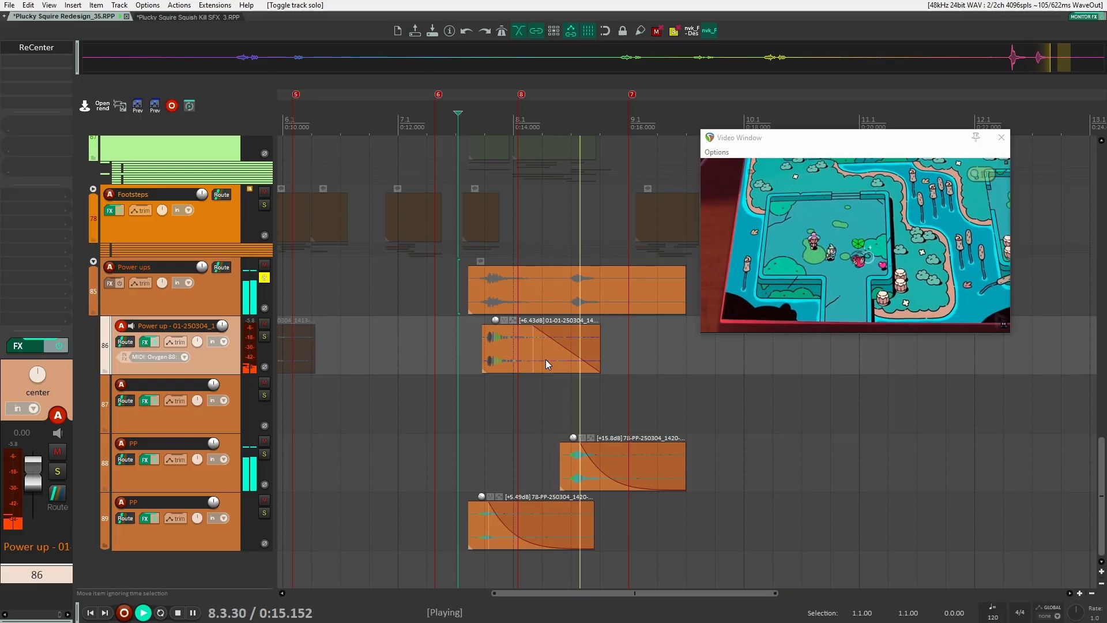
pyautogui.scroll(2, 331, 369)
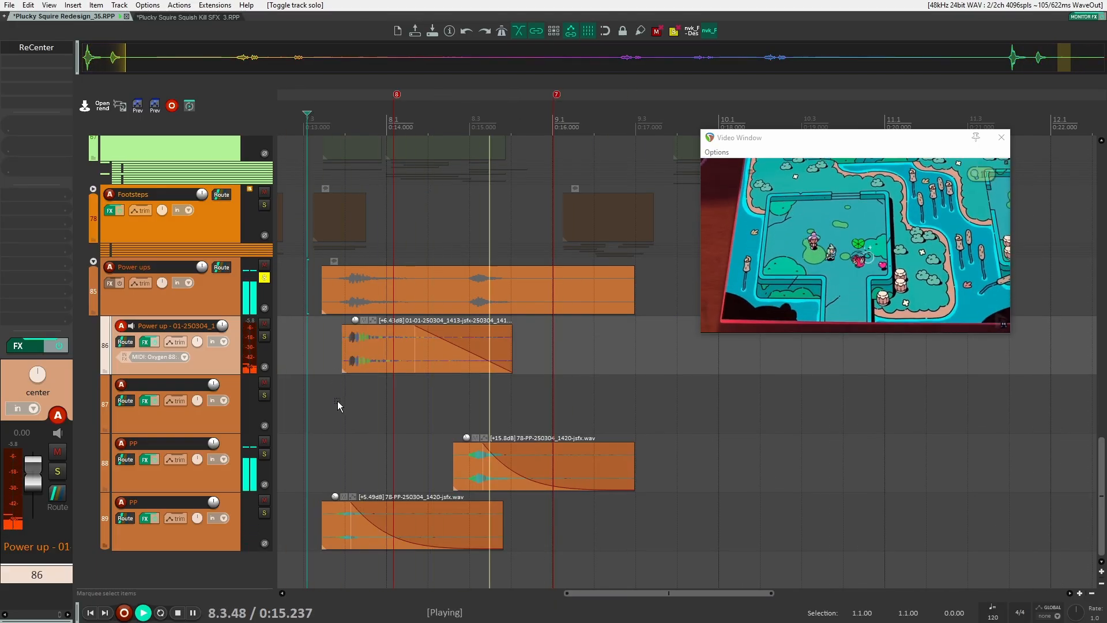
pyautogui.press('space')
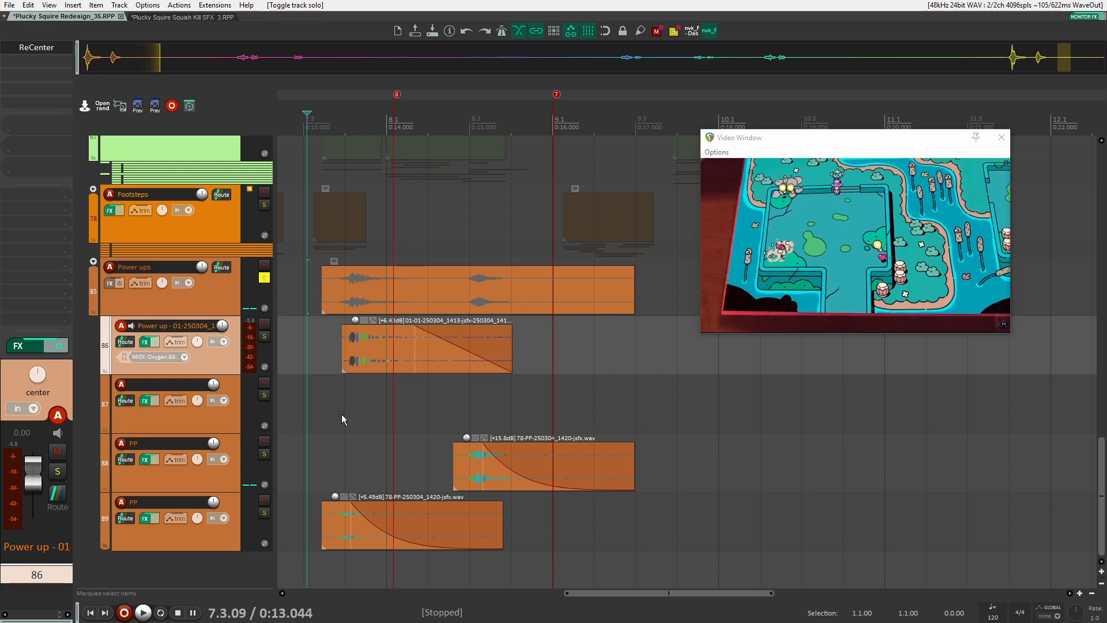
pyautogui.click(326, 362)
pyautogui.press('space')
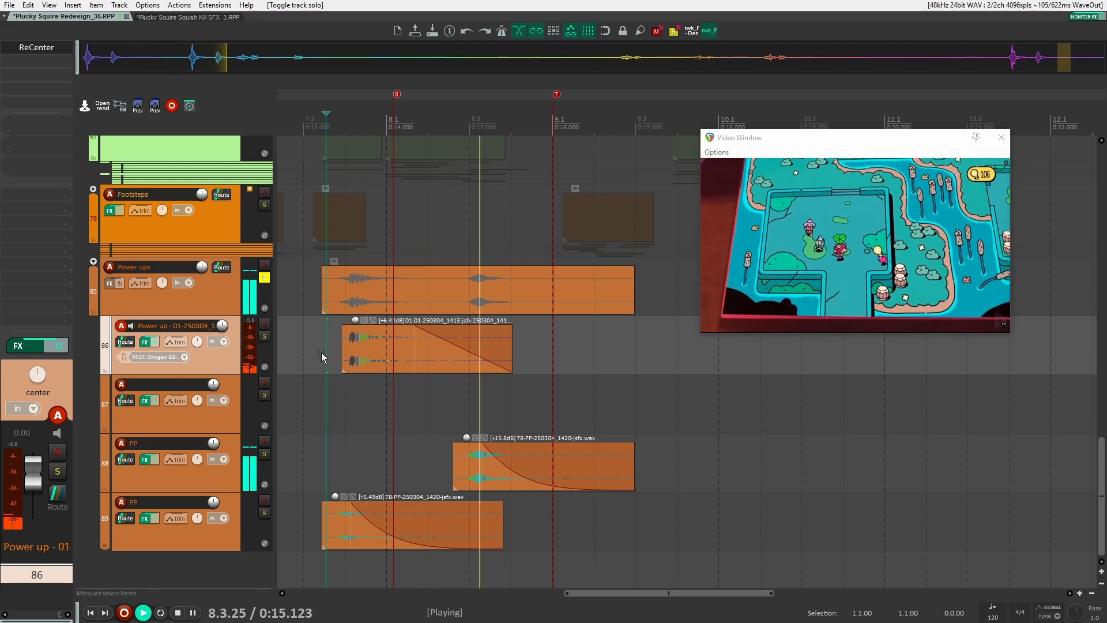
# Solo both PP tracks and play them back against the video
pyautogui.press('space')
pyautogui.scroll(-1, 330, 364)
pyautogui.scroll(1, 330, 362)
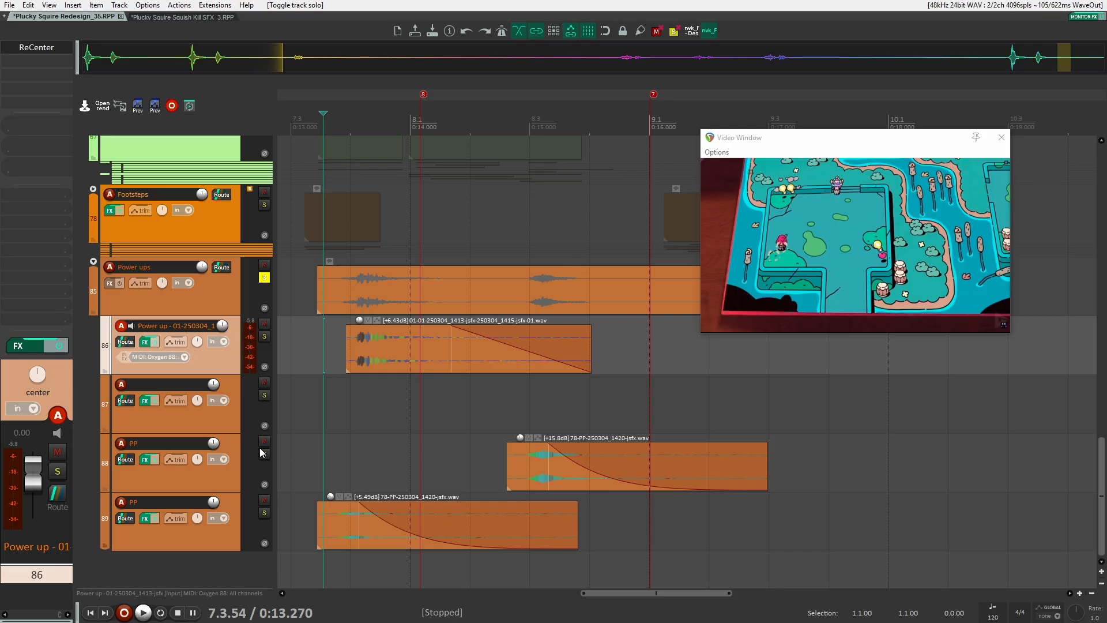
pyautogui.click(264, 453)
pyautogui.click(264, 513)
pyautogui.click(302, 471)
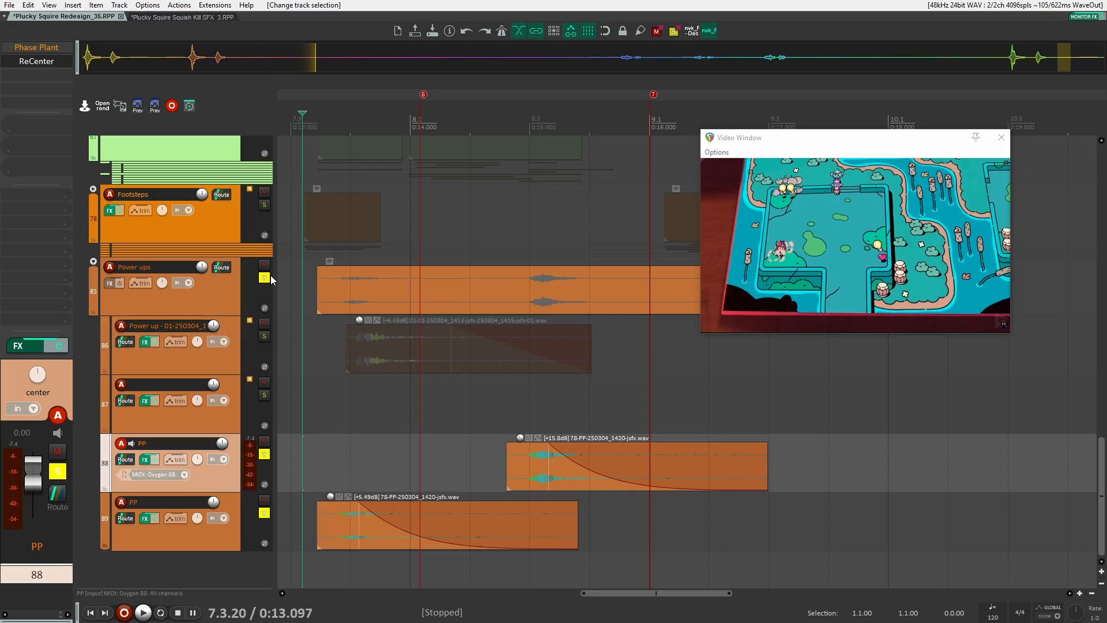
pyautogui.press('space')
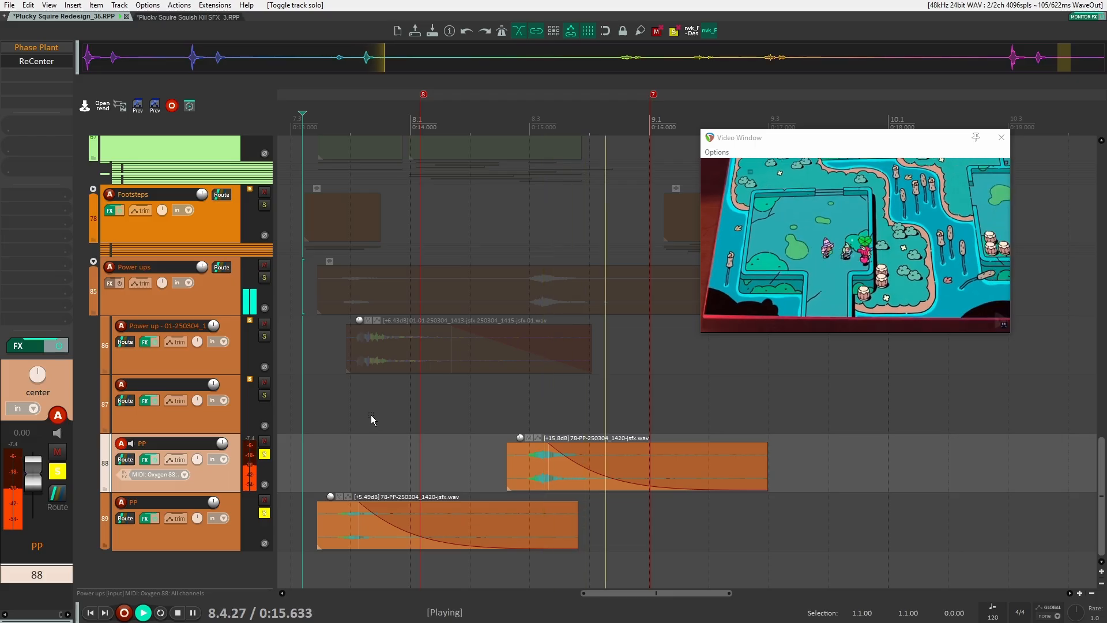
pyautogui.press('space')
# Undo the last change and move the sample start point later in track 87's Phase Plant sampler
pyautogui.hotkey('ctrl', 'z')
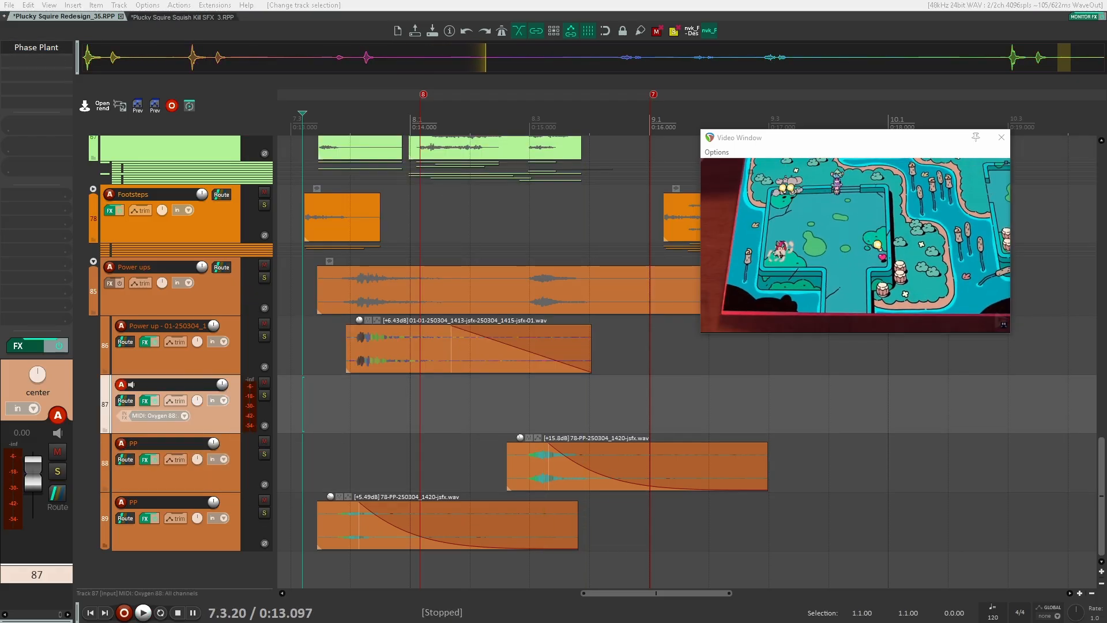
pyautogui.moveTo(635, 46); pyautogui.dragTo(648, 42)
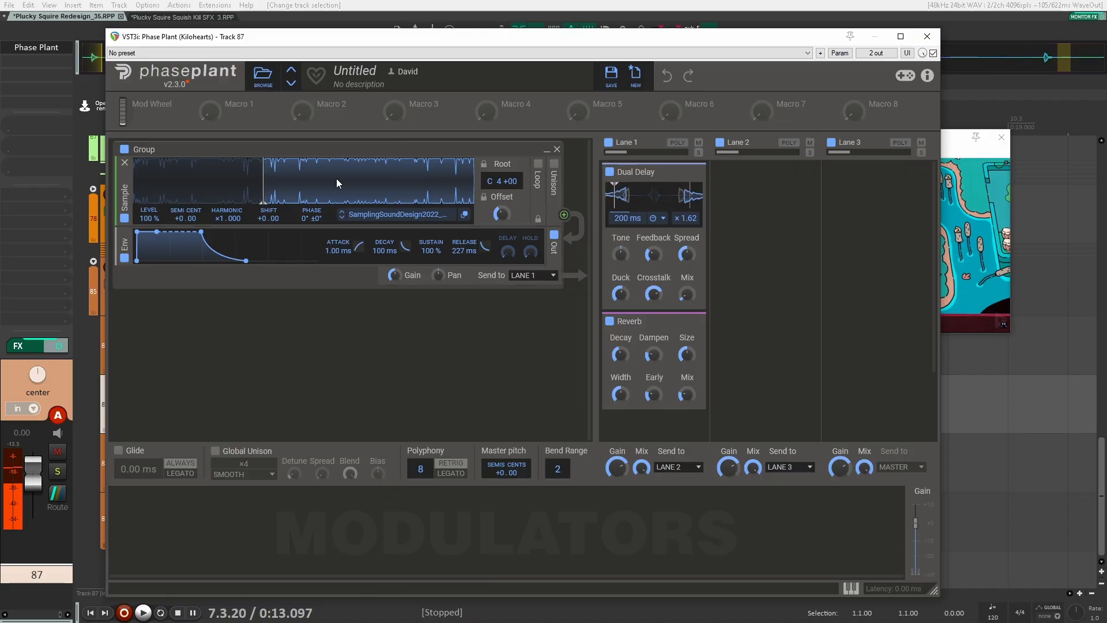
pyautogui.moveTo(268, 180); pyautogui.dragTo(315, 191)
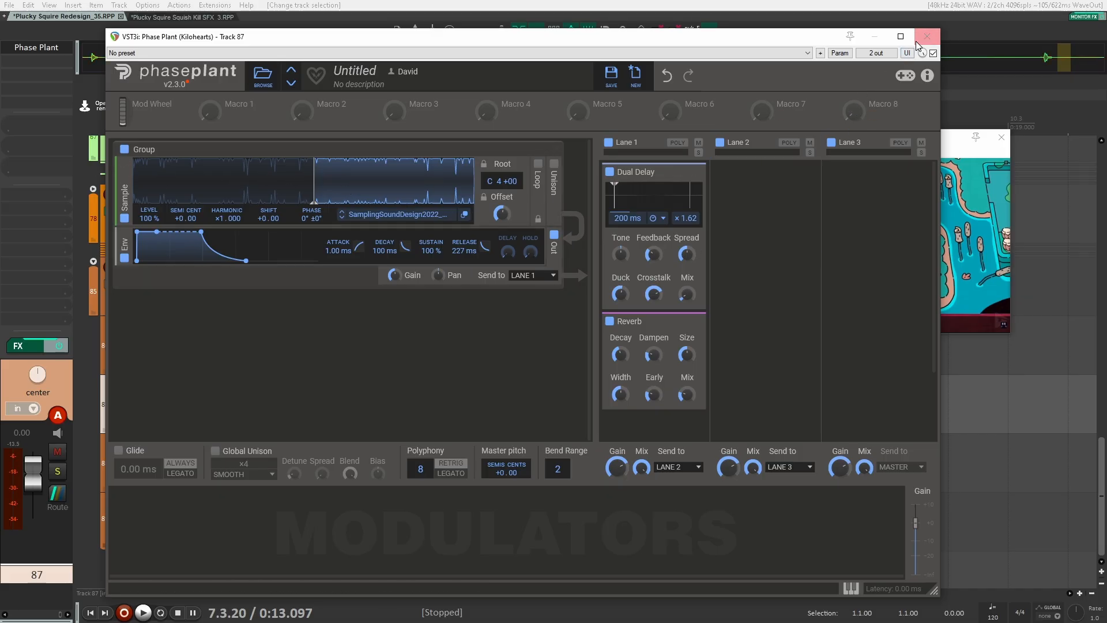
# Solo the Power up track 86, play it back against the video, and unsolo it
pyautogui.click(252, 344)
pyautogui.click(265, 338)
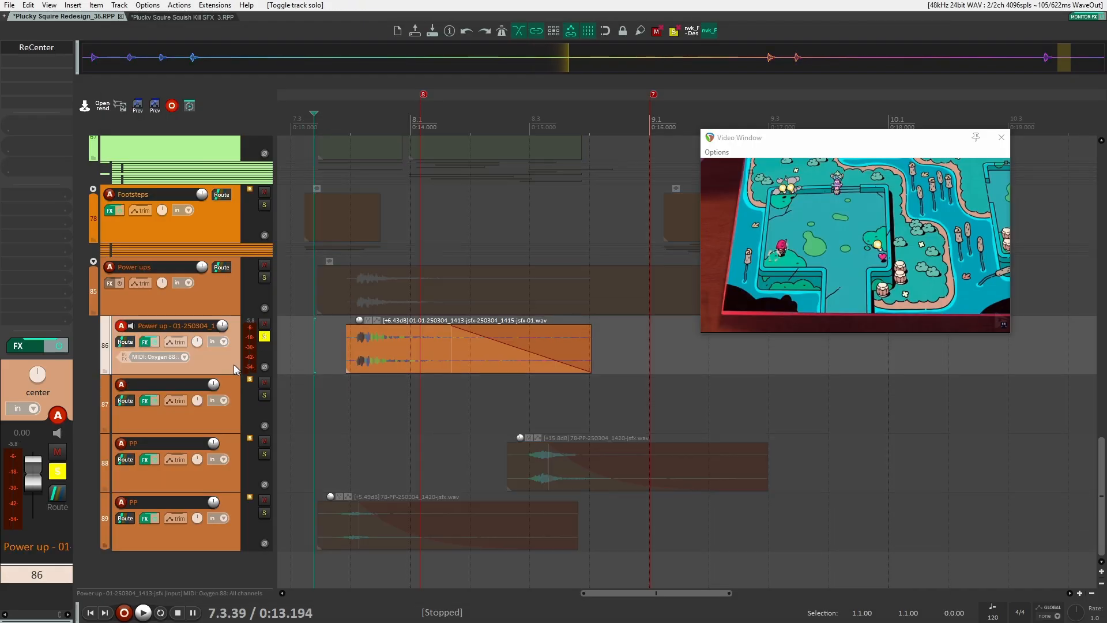
pyautogui.press('space')
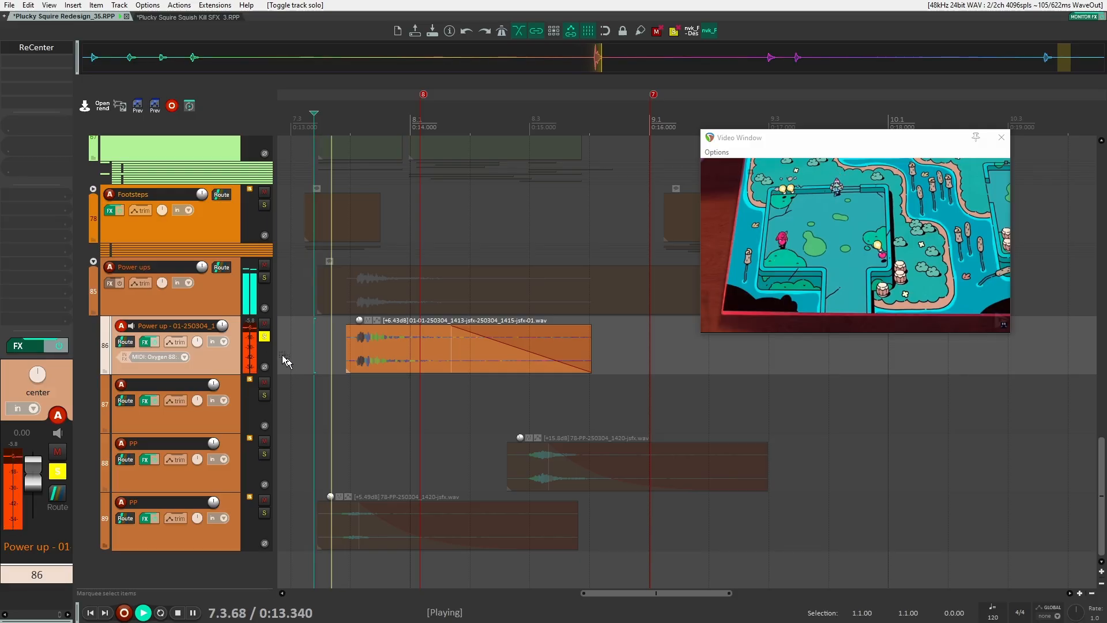
pyautogui.press('space')
pyautogui.press('Up')
pyautogui.press('Down')
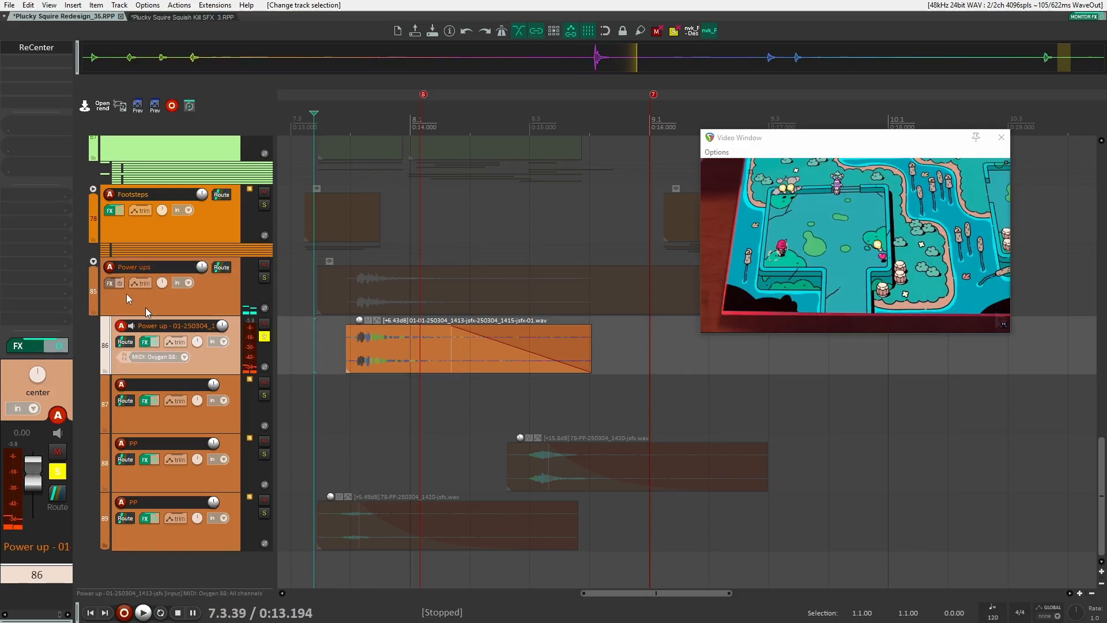
pyautogui.click(265, 339)
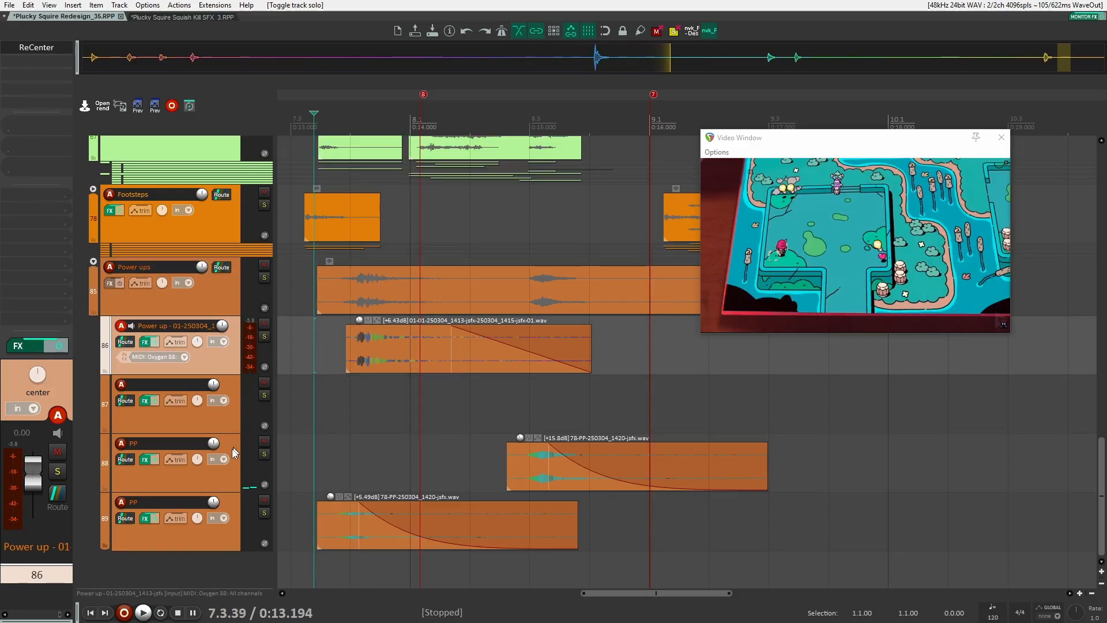
# Select the PP track, solo both PP tracks, and play them back again
pyautogui.click(234, 475)
pyautogui.scroll(1, 321, 447)
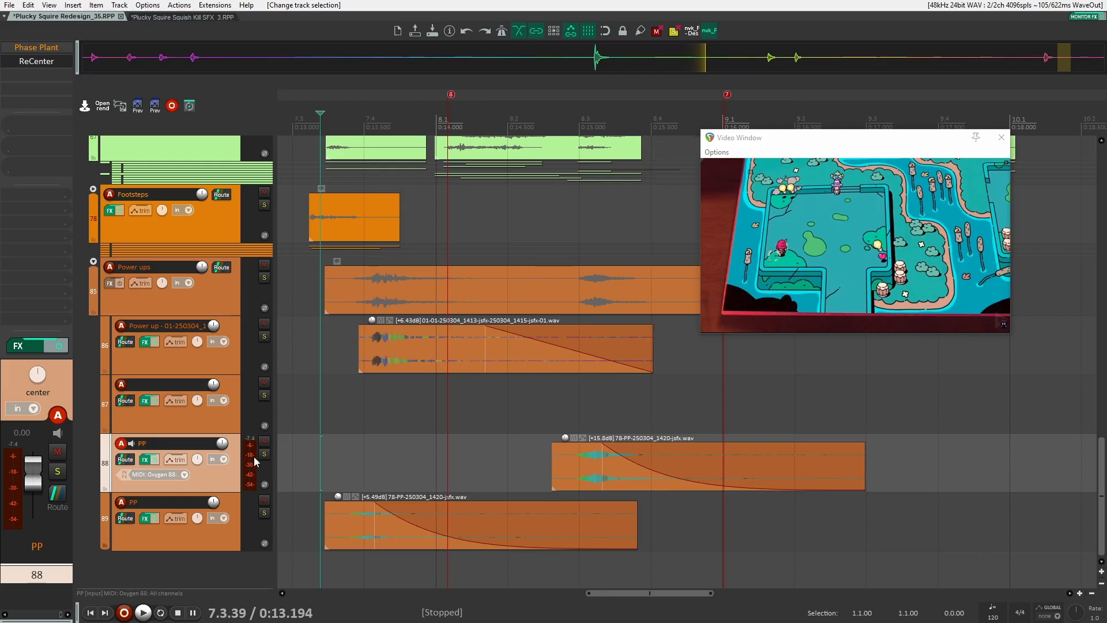
pyautogui.click(265, 454)
pyautogui.click(265, 513)
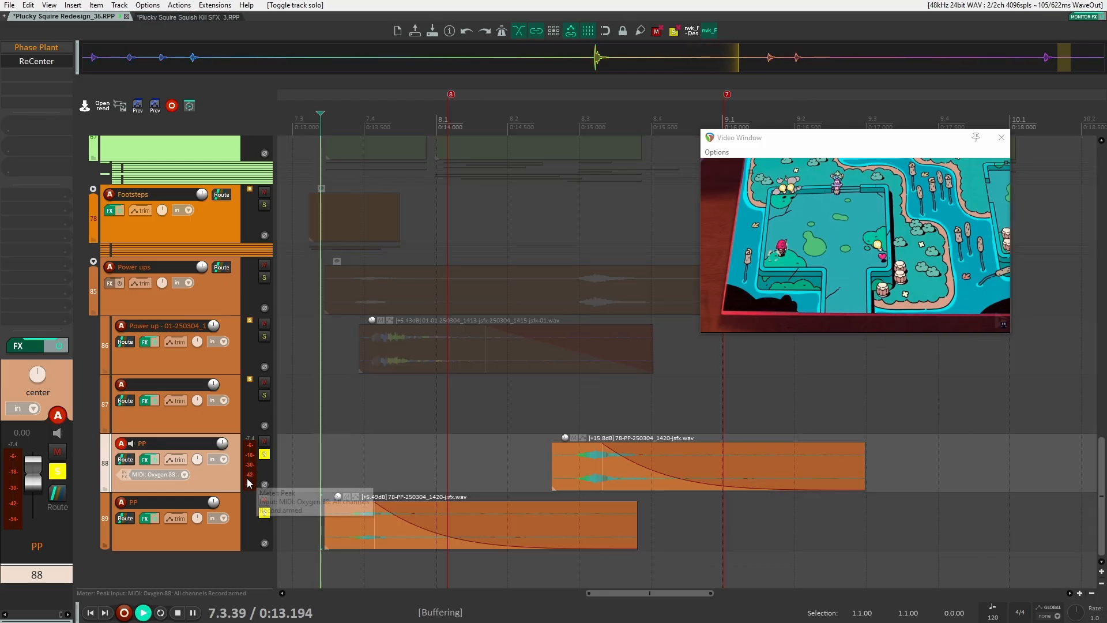
pyautogui.press('space')
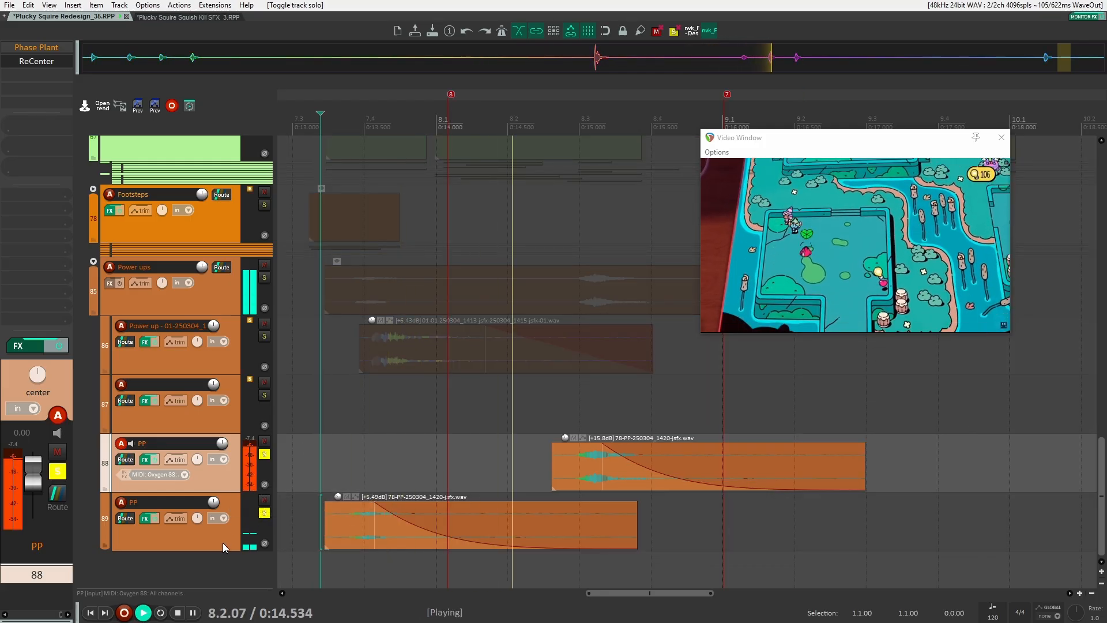
pyautogui.press('space')
# Open the PP track's Phase Plant and inspect its sample, Dual Delay and Reverb settings before closing it
pyautogui.click(53, 49)
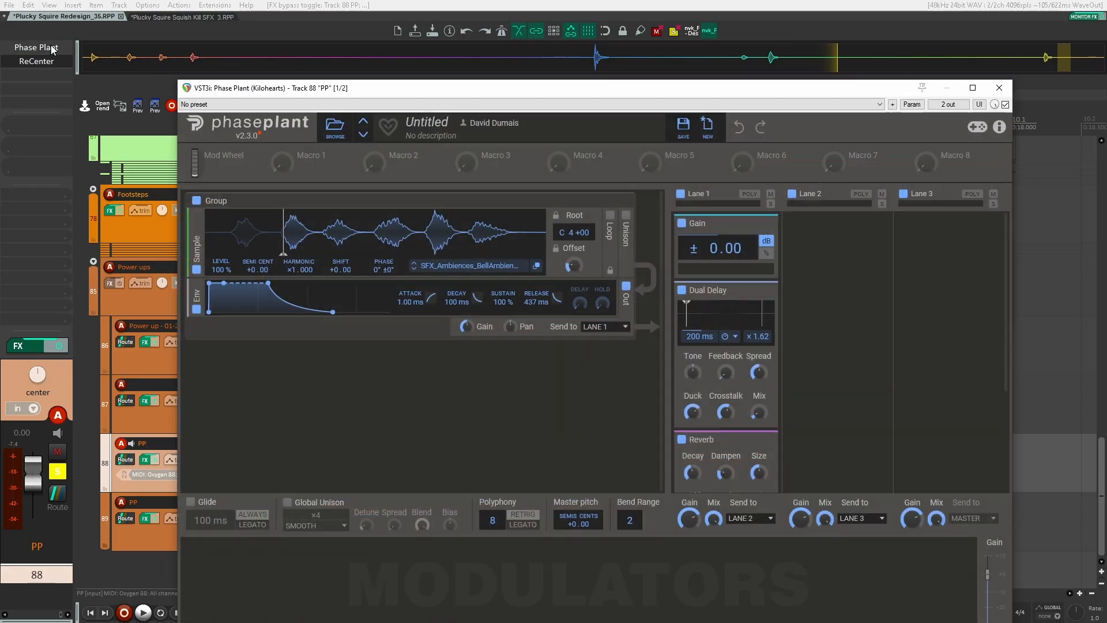
pyautogui.keyDown('shift'); pyautogui.click(53, 48); pyautogui.keyUp('shift')
pyautogui.moveTo(452, 94); pyautogui.dragTo(413, 55)
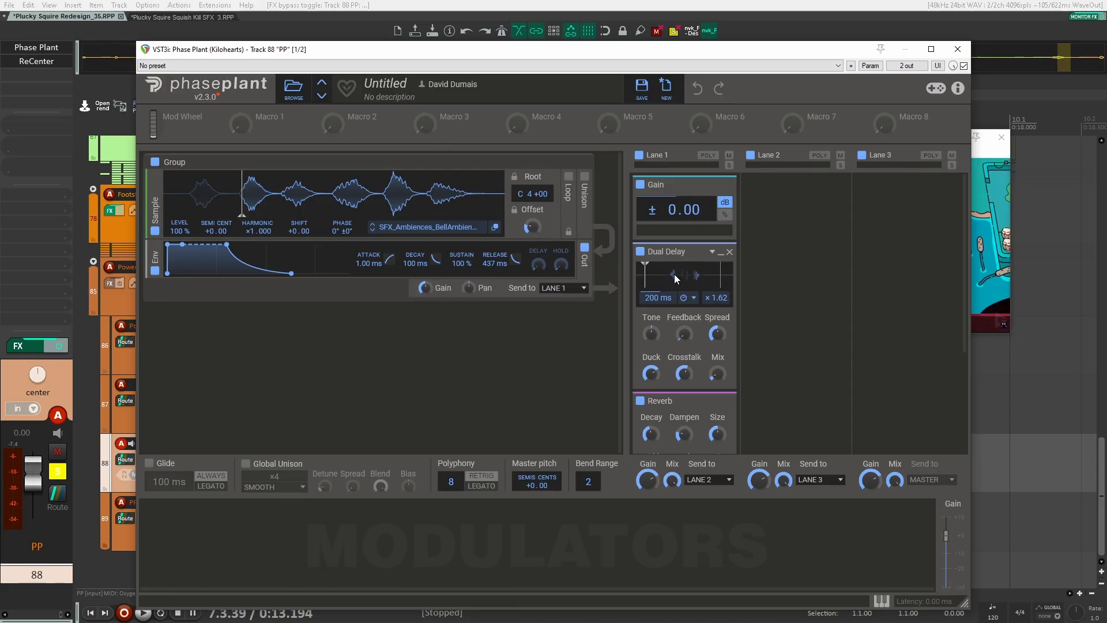
pyautogui.scroll(-3, 728, 377)
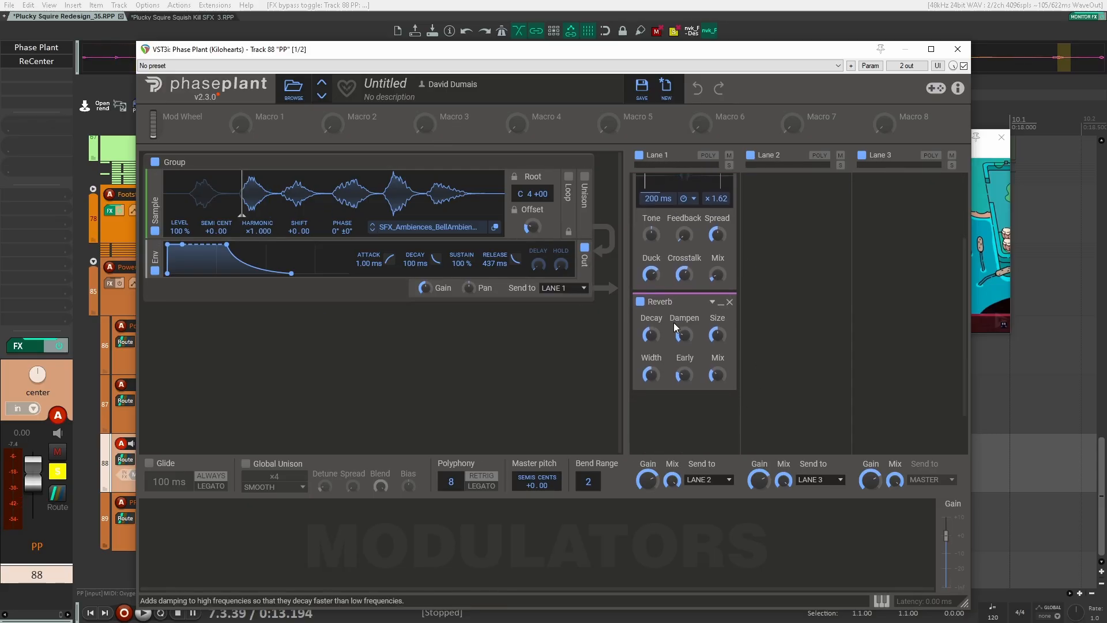
pyautogui.scroll(3, 717, 376)
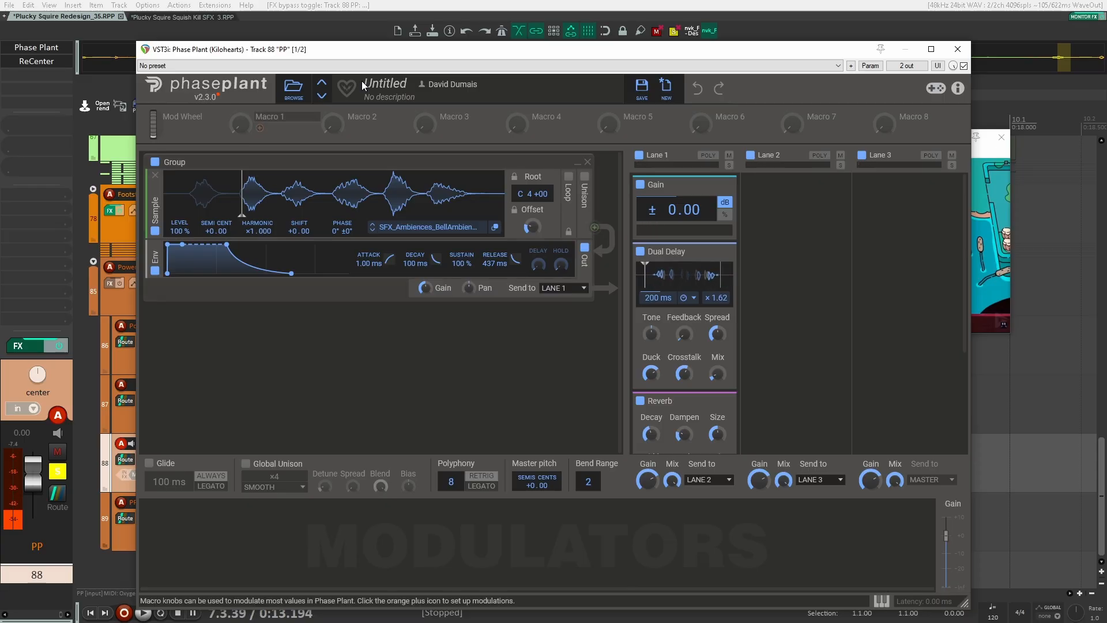
pyautogui.click(957, 49)
pyautogui.keyDown('shift'); pyautogui.click(47, 44); pyautogui.keyUp('shift')
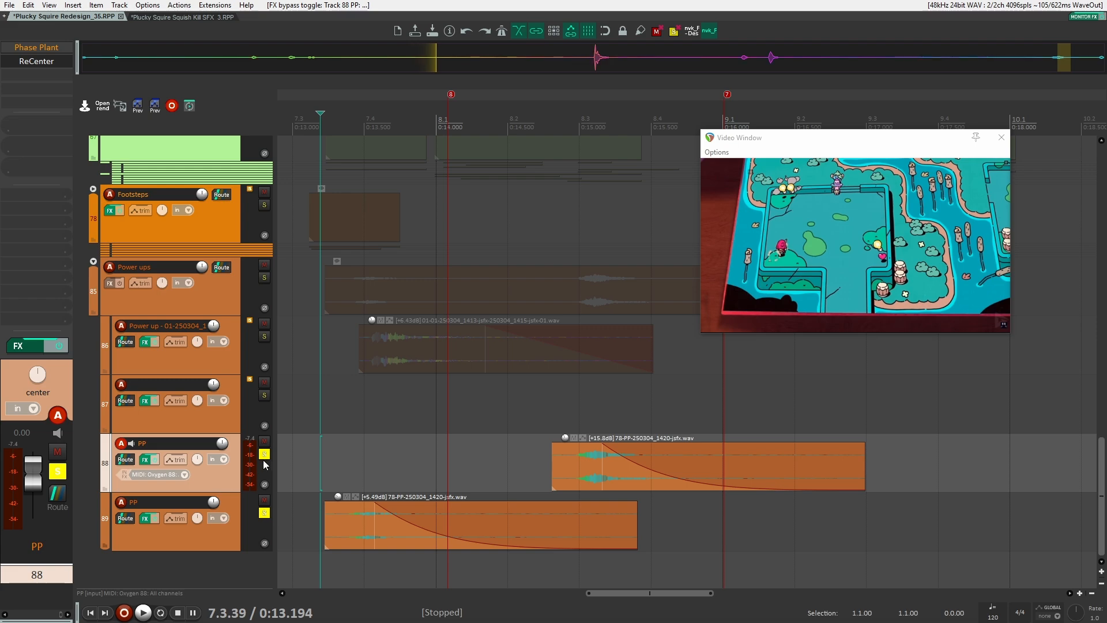
# Expand the ambience folder, select the AMBSwmp_Day Swamp item, solo its track, and play it
pyautogui.press('space')
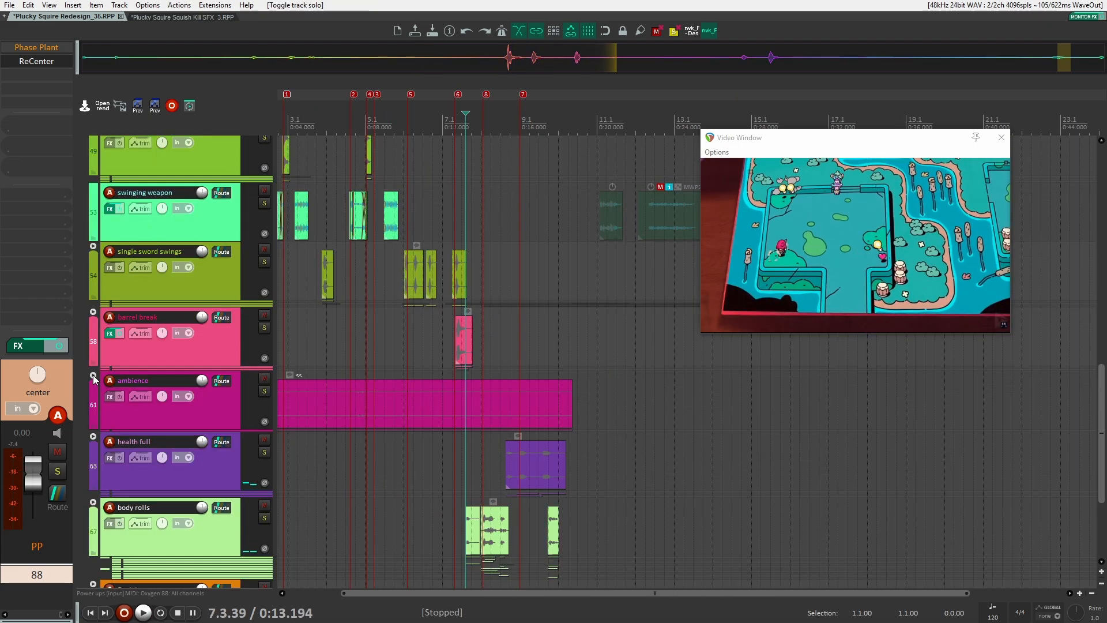
pyautogui.click(93, 375)
pyautogui.click(419, 438)
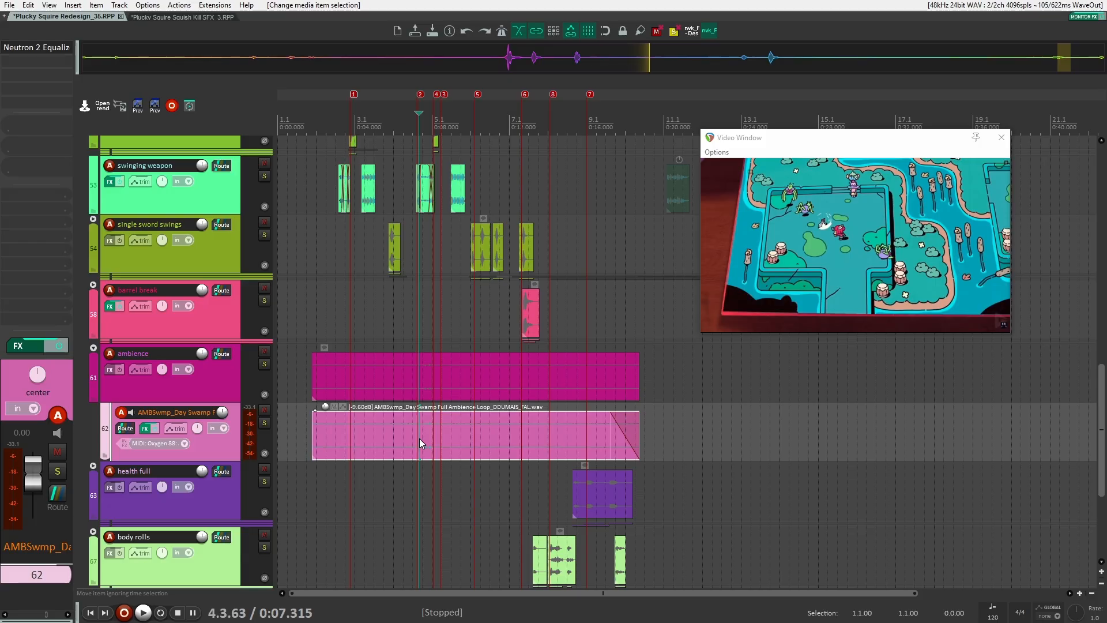
pyautogui.scroll(5, 420, 438)
pyautogui.click(264, 423)
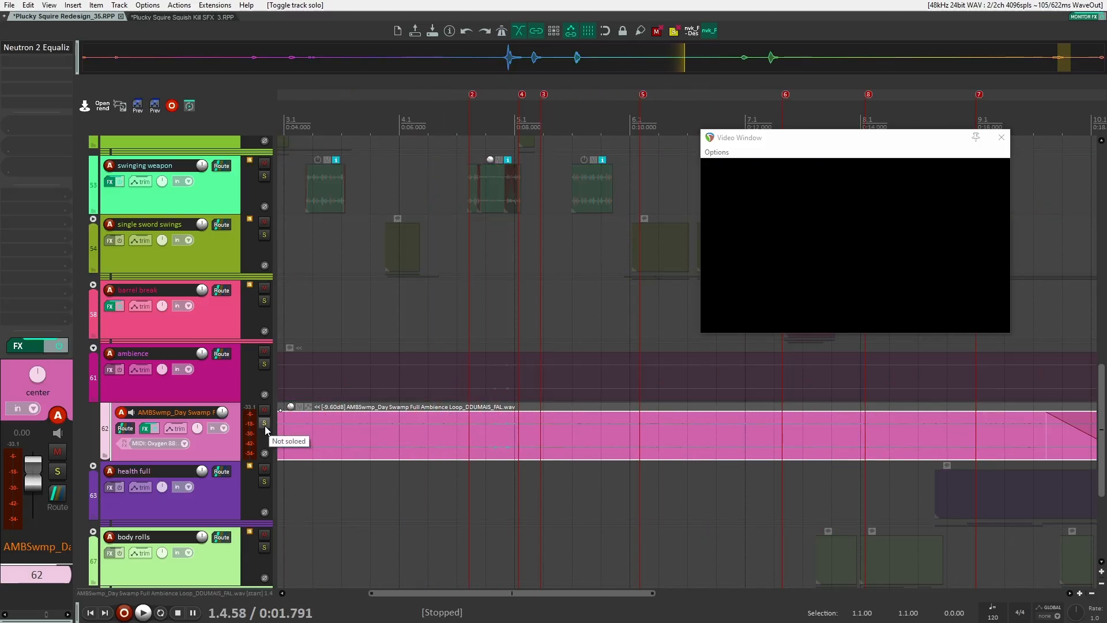
pyautogui.click(264, 424)
pyautogui.press('space')
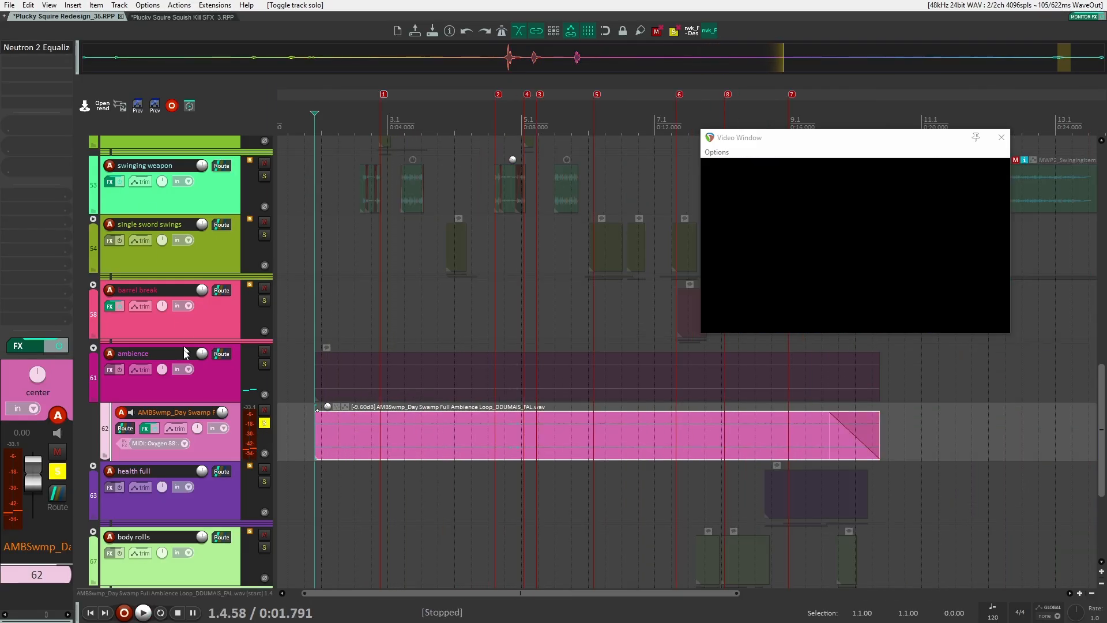
# Open the ambience track's Neutron 2 Equalizer, bypass it, and play the track
pyautogui.click(204, 382)
pyautogui.click(224, 440)
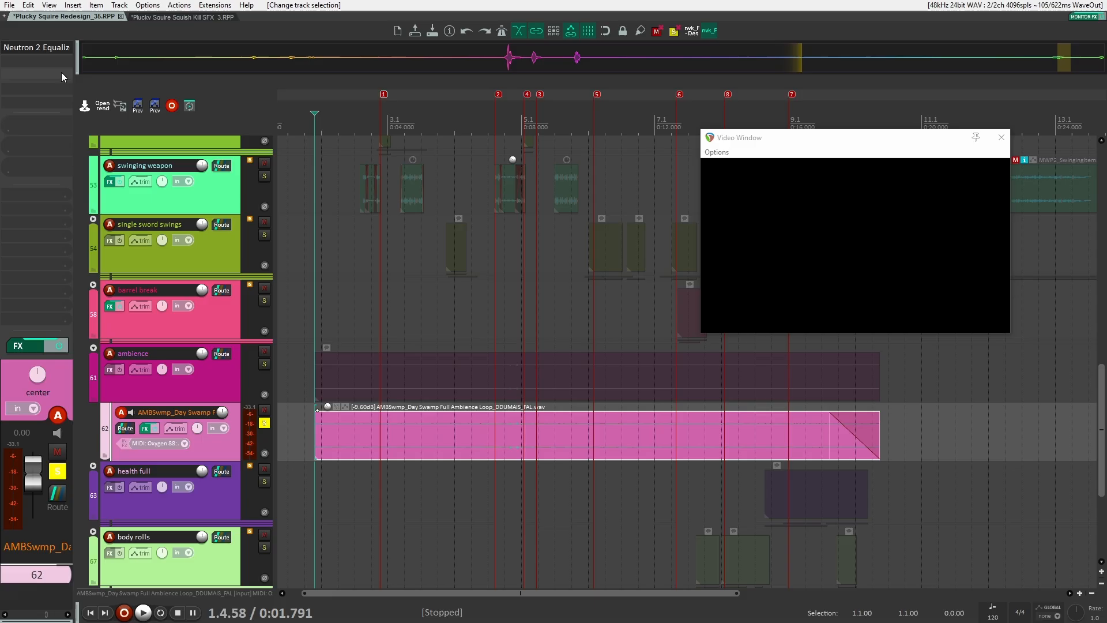
pyautogui.click(32, 48)
pyautogui.click(593, 60)
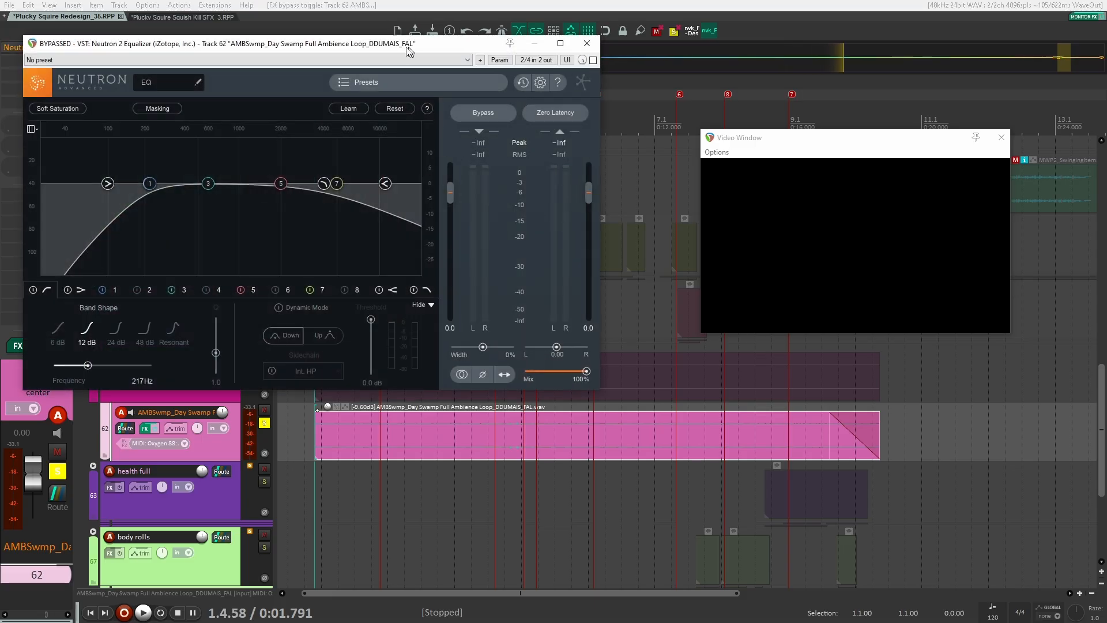
pyautogui.moveTo(406, 43); pyautogui.dragTo(489, 34)
pyautogui.press('space')
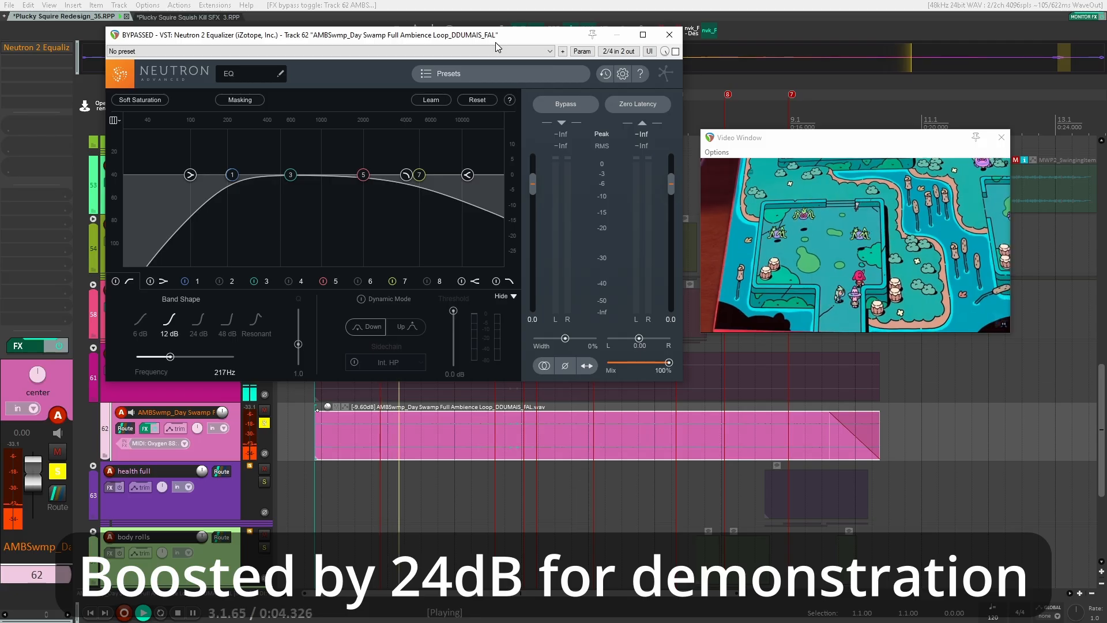
# Reset the ambience item's volume, stop playback, and undo the reset
pyautogui.doubleClick(327, 409)
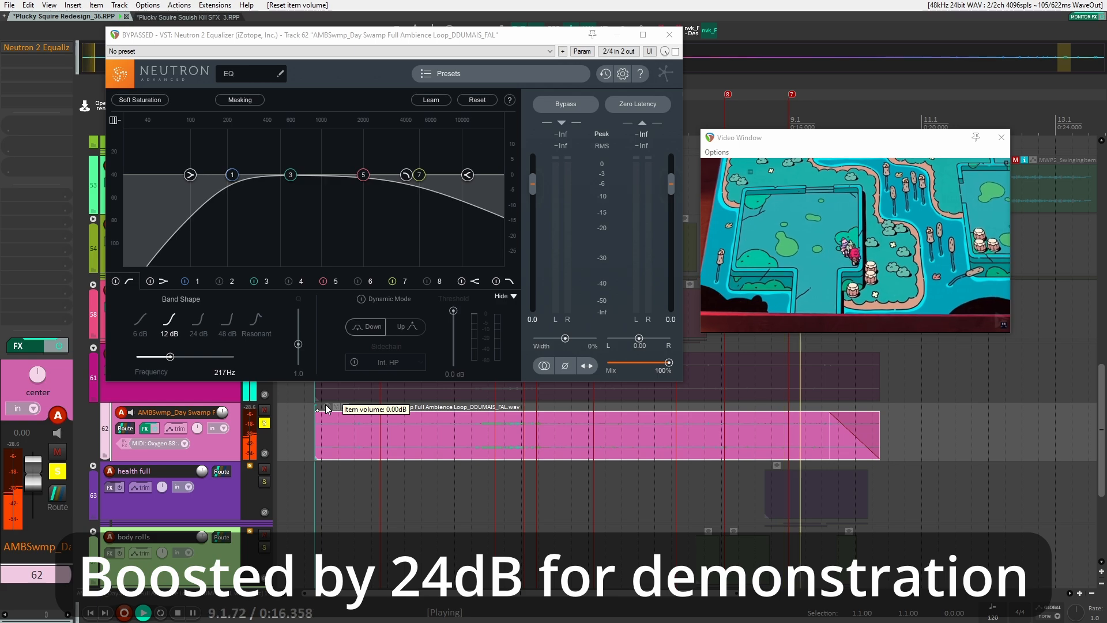
pyautogui.press('space')
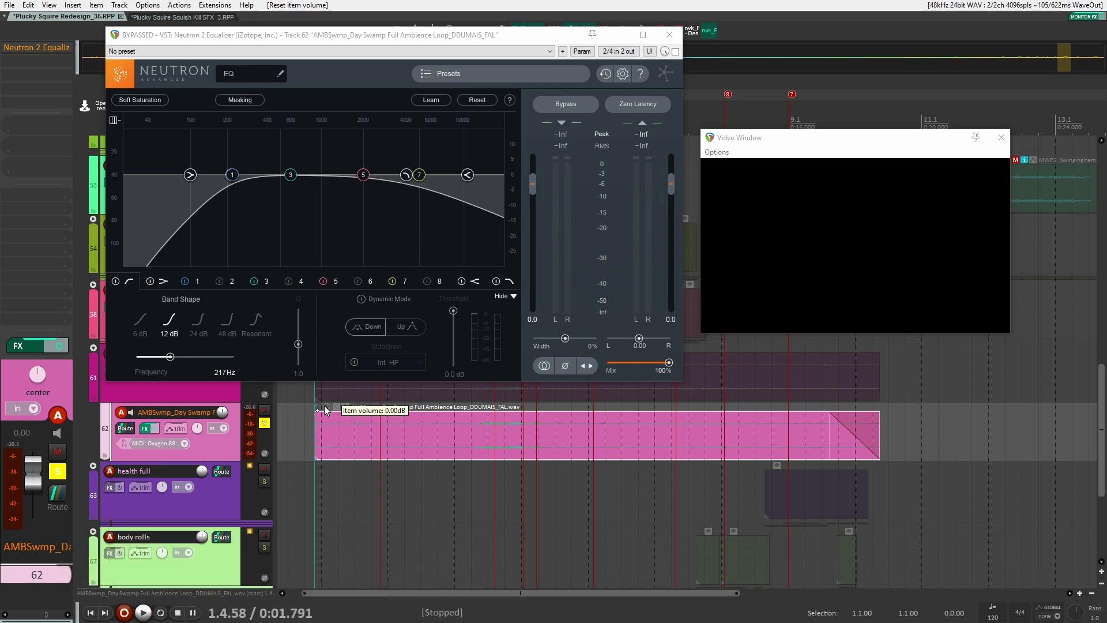
pyautogui.hotkey('ctrl', 'z')
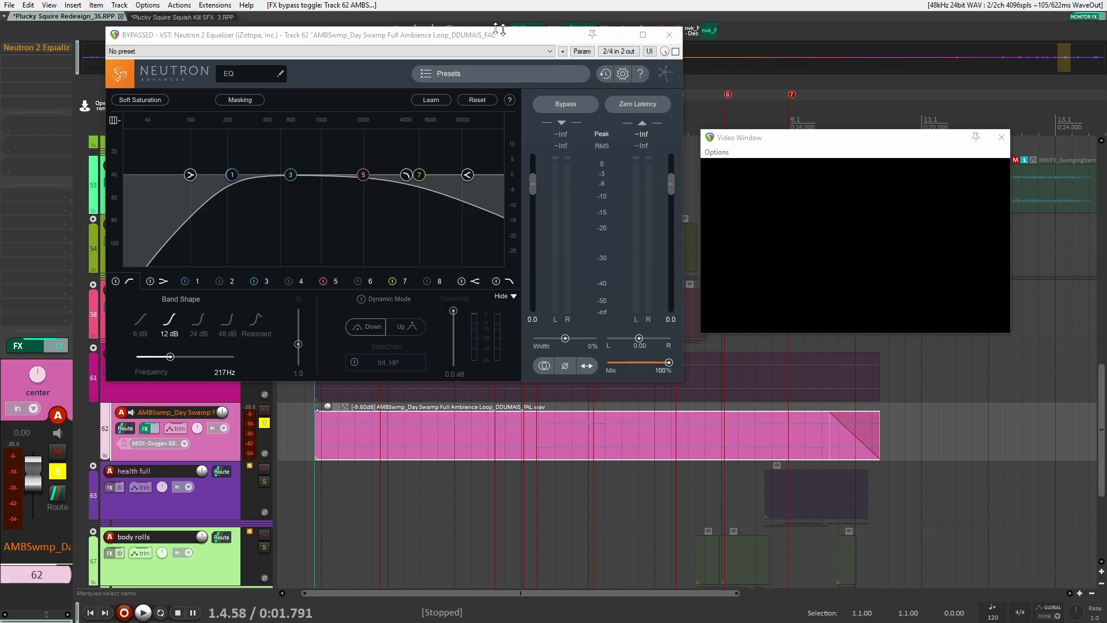
# Re-enable the Neutron 2 Equalizer, play briefly, close it, and unsolo the ambience track
pyautogui.moveTo(501, 35); pyautogui.dragTo(529, 53)
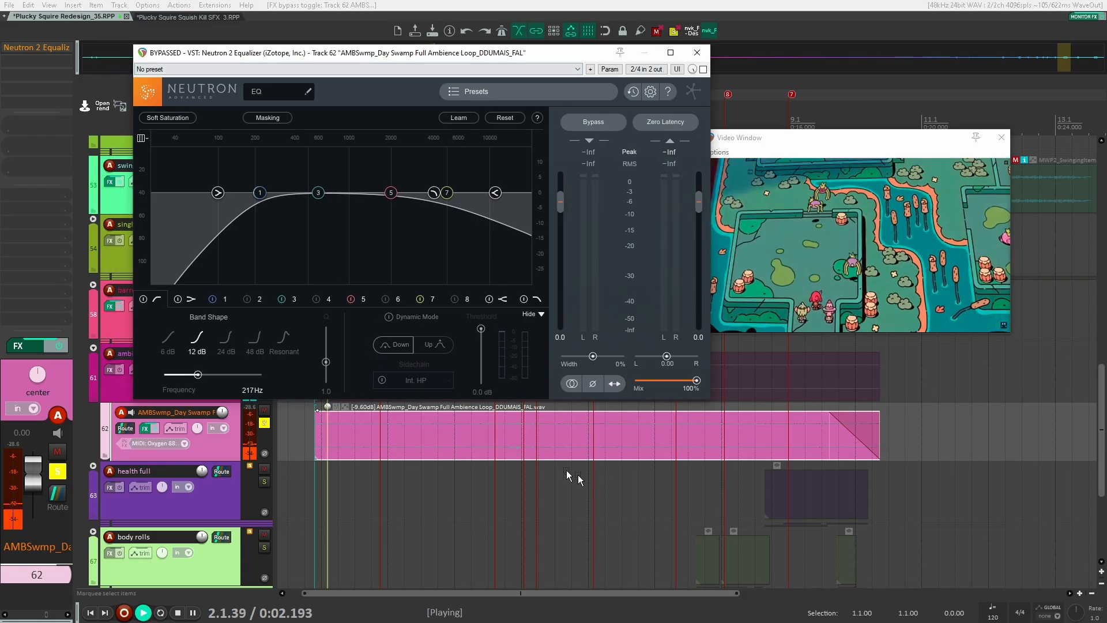
pyautogui.click(703, 69)
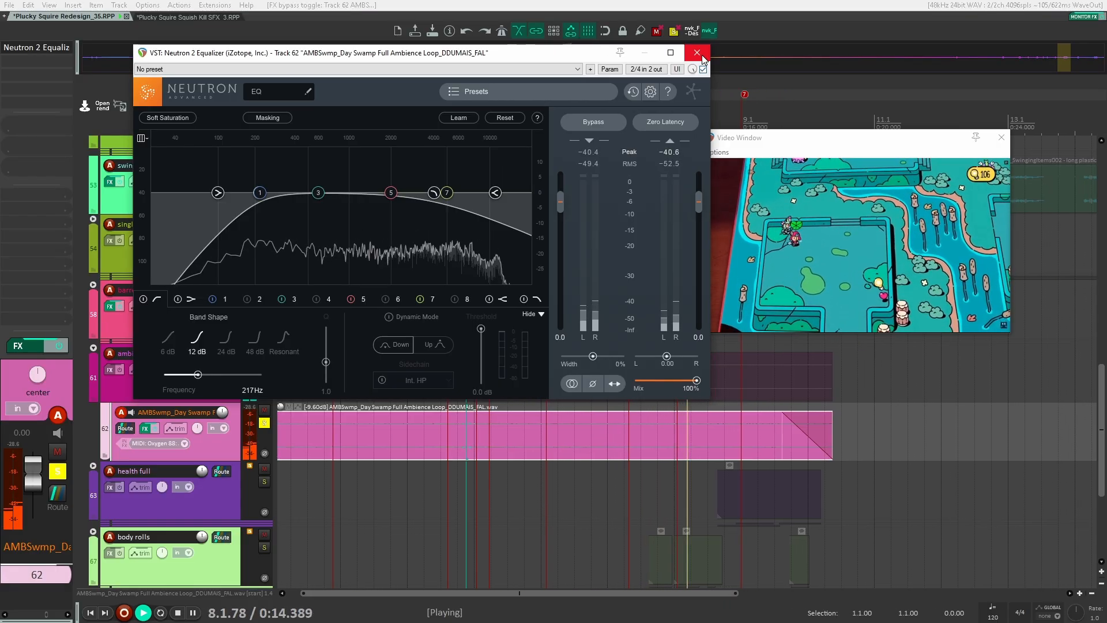
pyautogui.press('space')
pyautogui.click(697, 52)
pyautogui.click(266, 423)
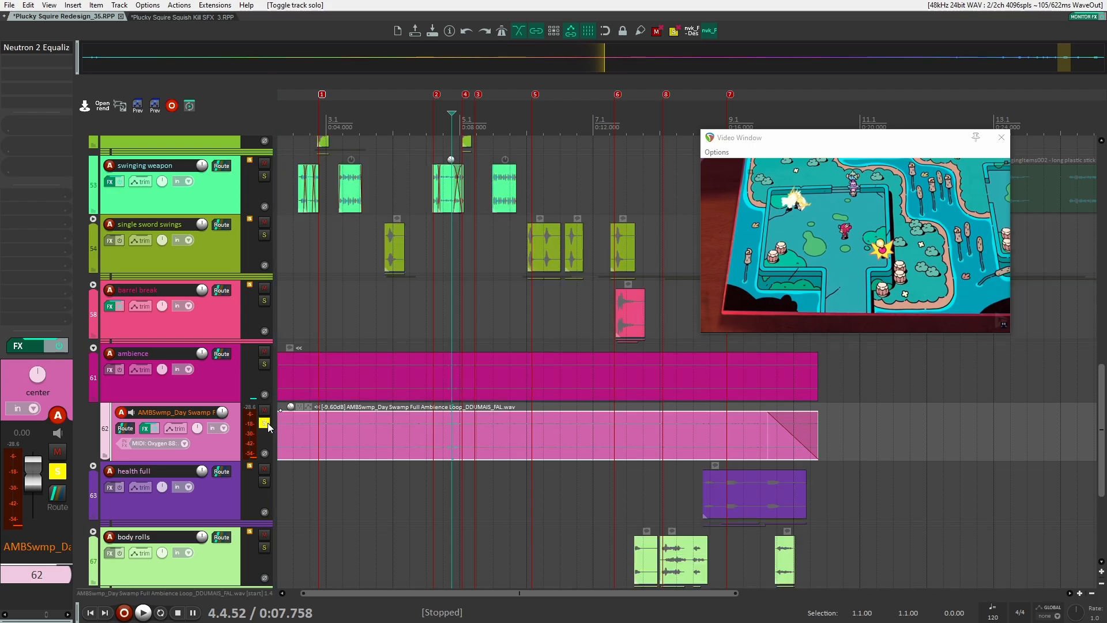
pyautogui.scroll(-3, 269, 422)
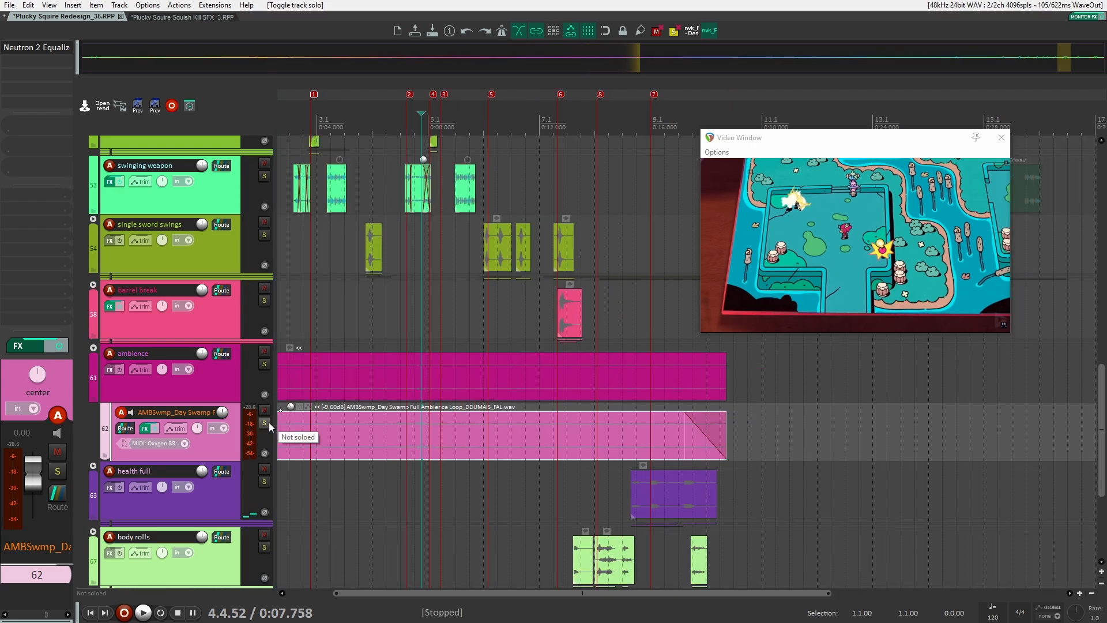
pyautogui.moveTo(336, 428); pyautogui.dragTo(455, 381)
pyautogui.scroll(8, 392, 405)
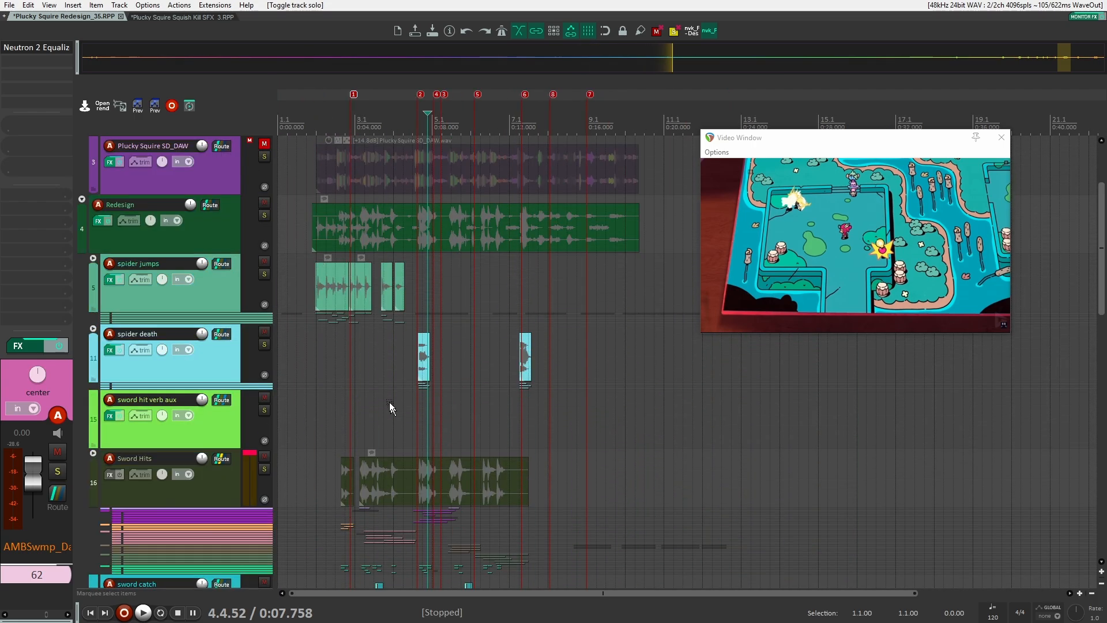
pyautogui.scroll(-8, 378, 324)
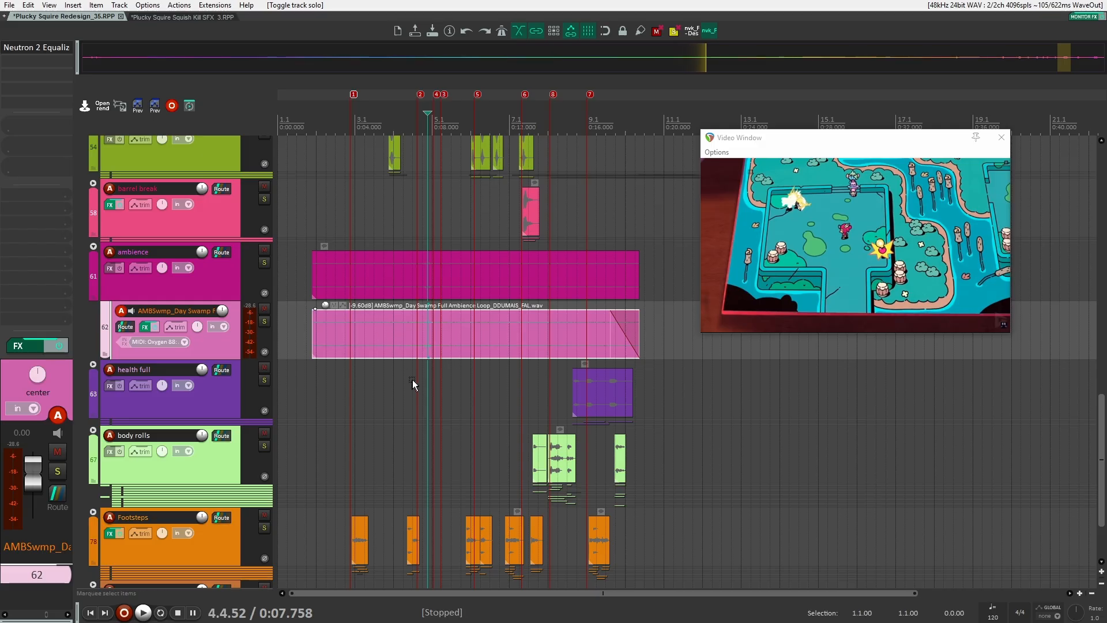
pyautogui.scroll(3, 415, 375)
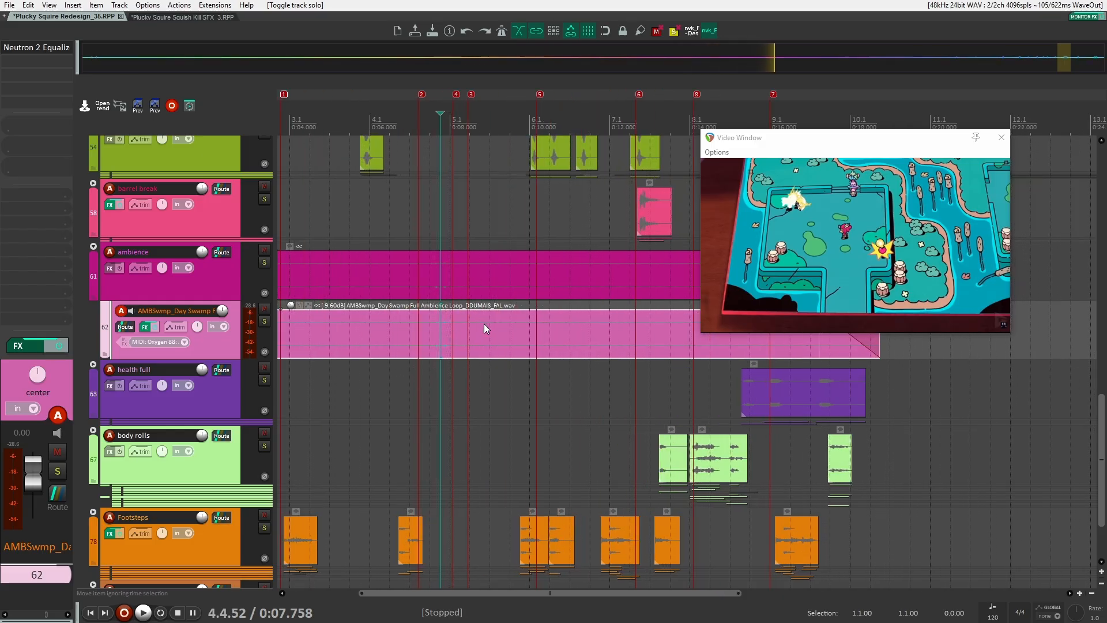
# Browse the sword hit and weapon tracks, marquee-selecting items near the playhead
pyautogui.scroll(8, 483, 326)
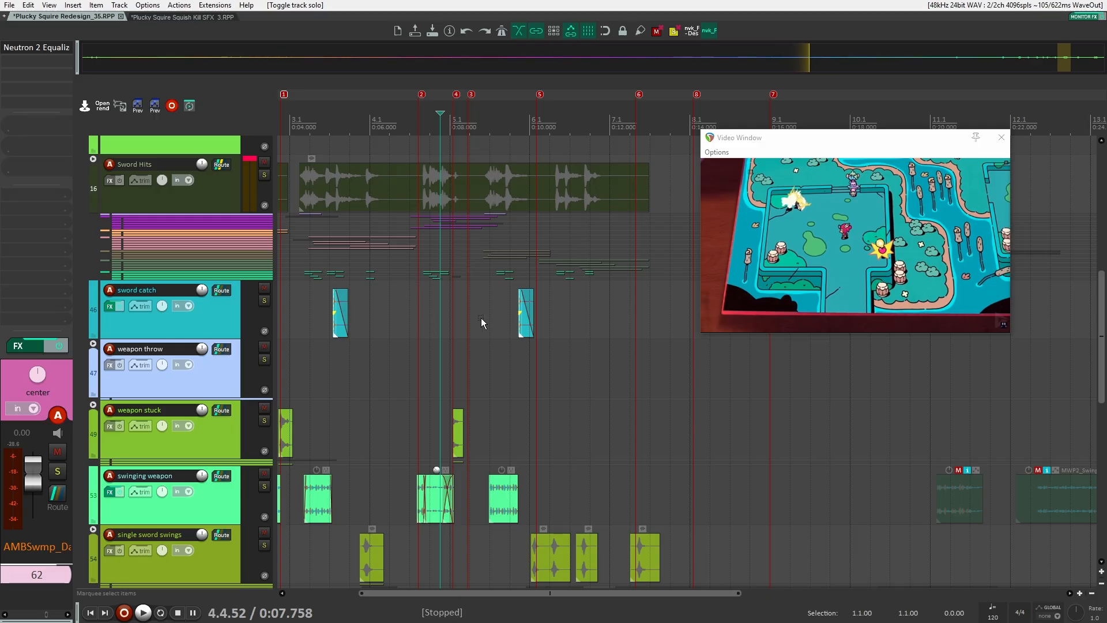
pyautogui.scroll(3, 490, 358)
pyautogui.scroll(2, 563, 386)
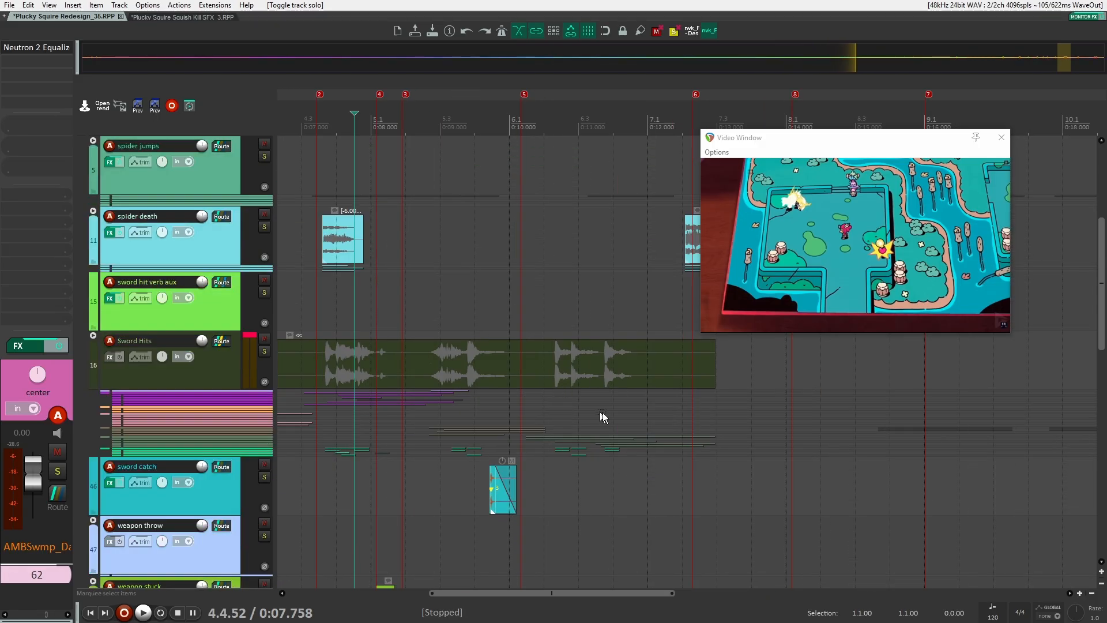
pyautogui.moveTo(709, 408); pyautogui.dragTo(514, 364)
pyautogui.scroll(3, 406, 277)
pyautogui.scroll(-10, 424, 361)
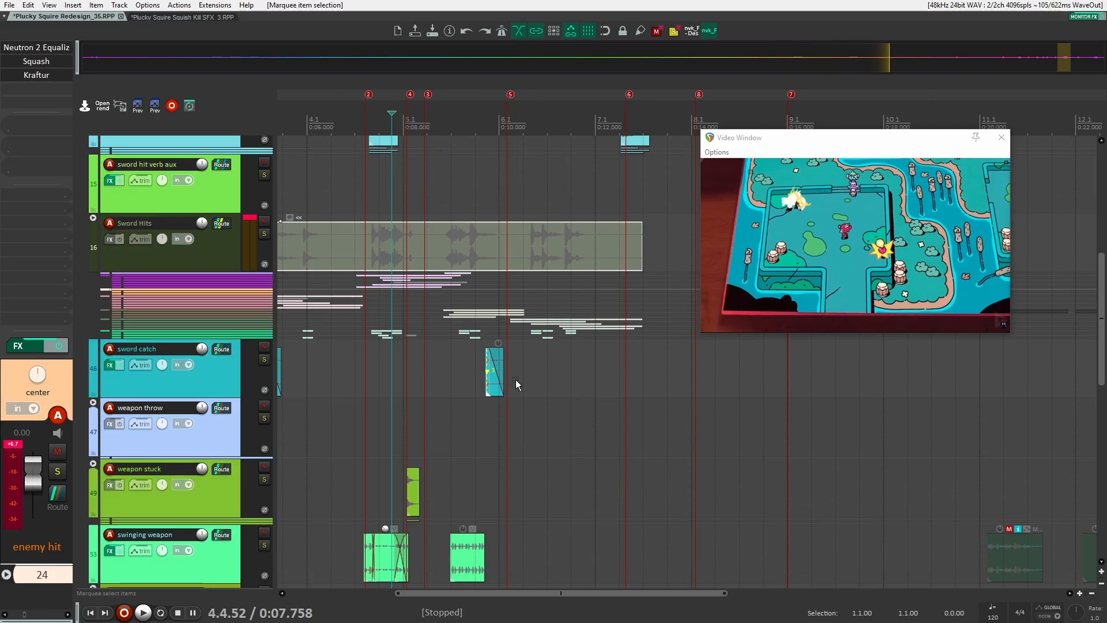
pyautogui.scroll(-2, 515, 380)
pyautogui.click(427, 390)
pyautogui.scroll(-4, 107, 290)
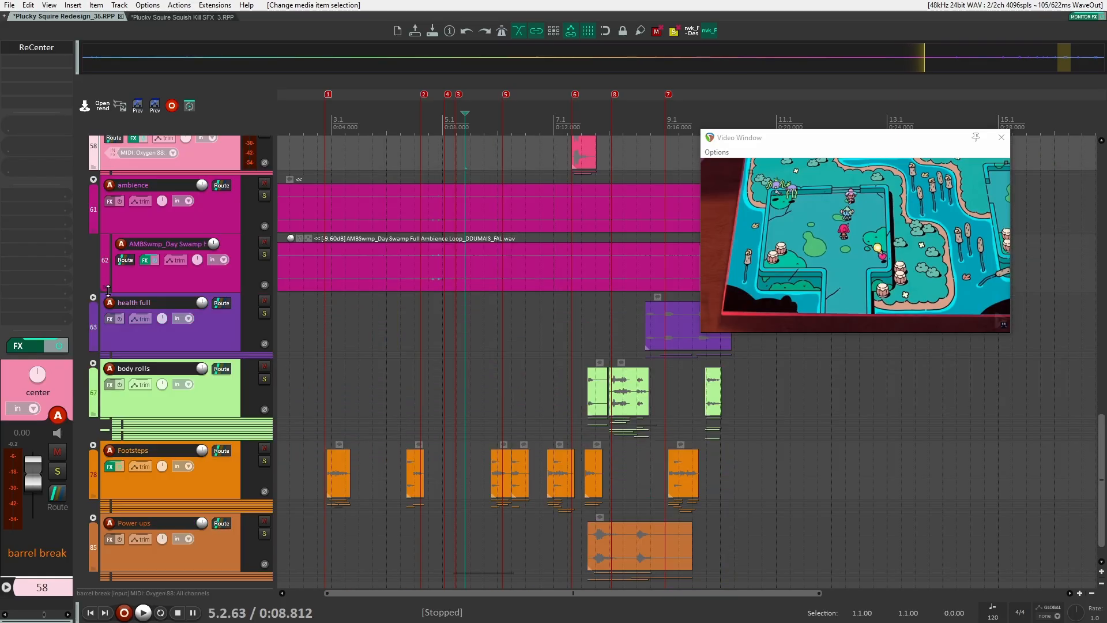
# Collapse the ambience folder track
pyautogui.click(92, 181)
pyautogui.scroll(3, 476, 499)
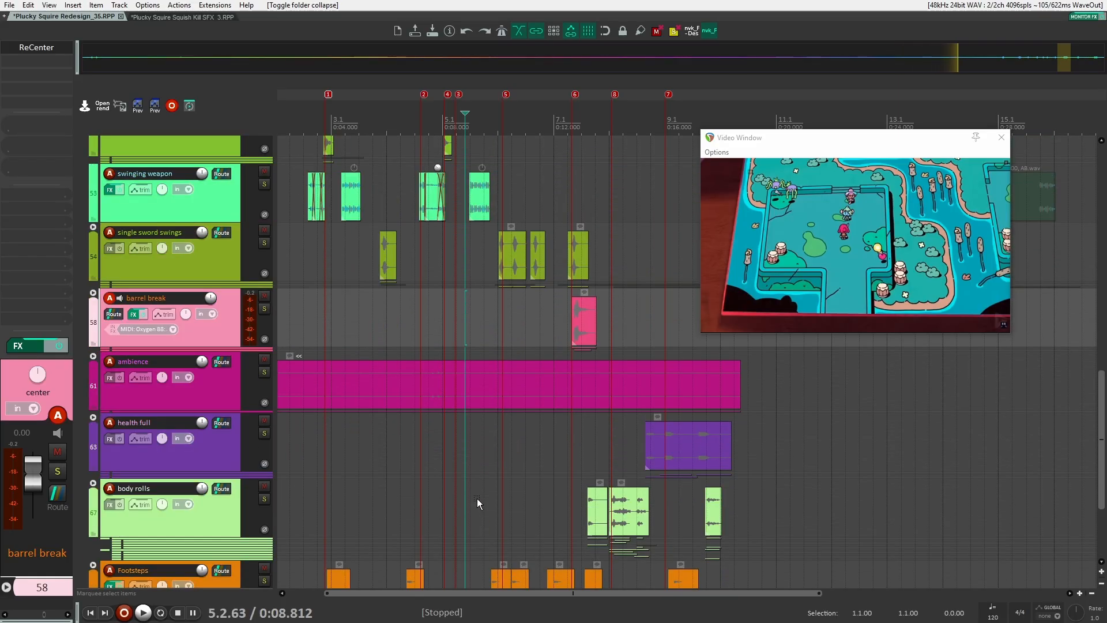
pyautogui.scroll(10, 503, 441)
# Clear the item selection and move the edit cursor to the start of the video at 2.1.00
pyautogui.moveTo(346, 424); pyautogui.dragTo(483, 403)
pyautogui.click(314, 276)
pyautogui.hotkey('ctrl', 'Right')
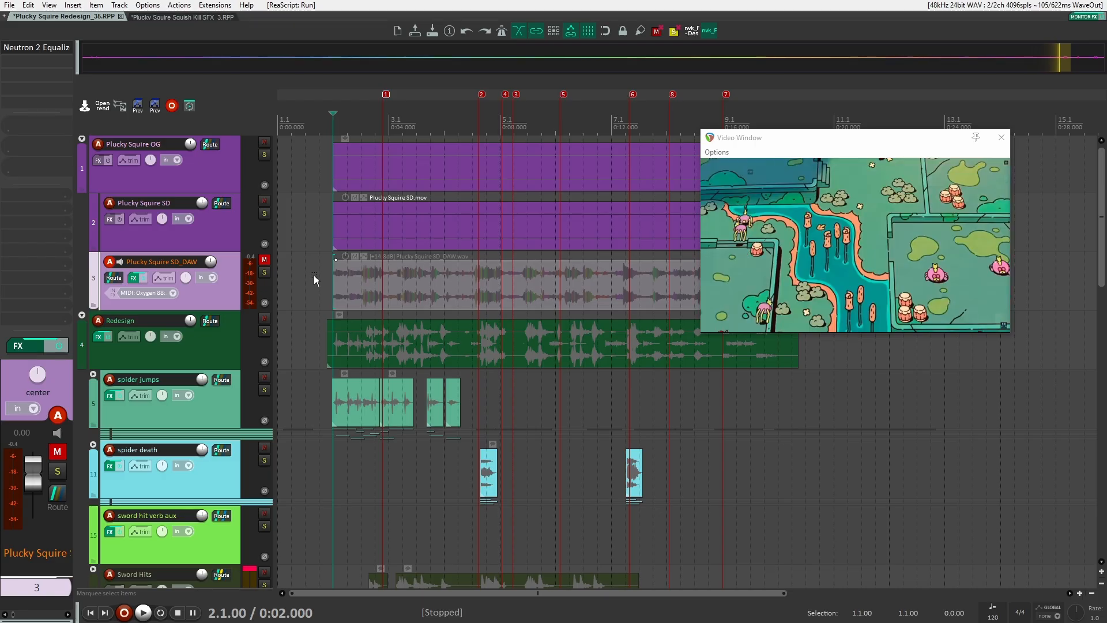
# Enlarge the video window to full screen and start playback
pyautogui.doubleClick(889, 293)
pyautogui.press('space')
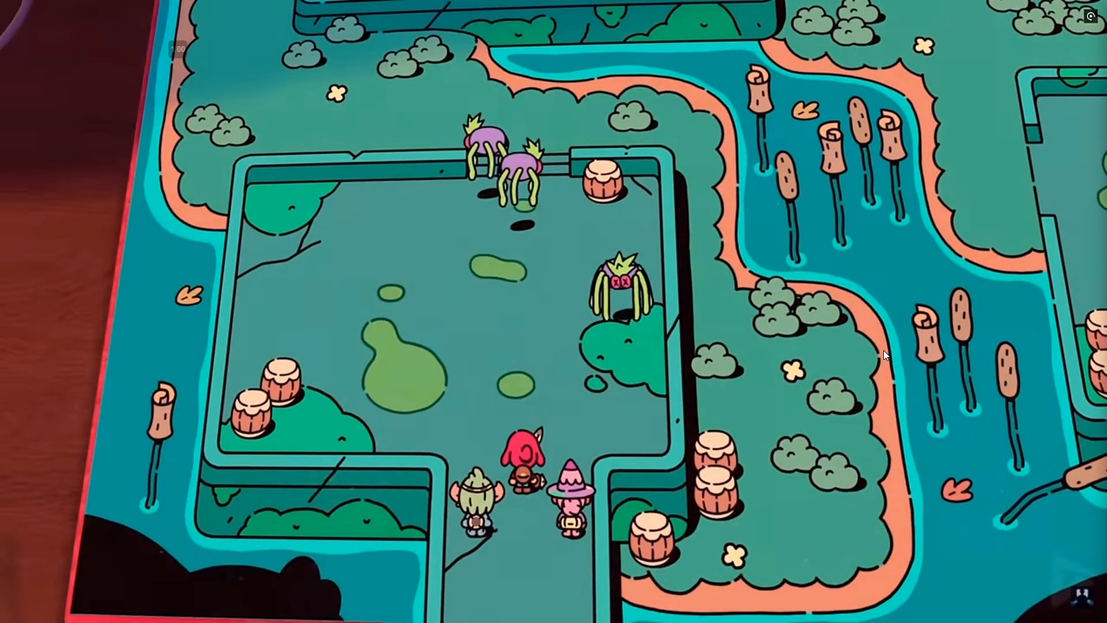